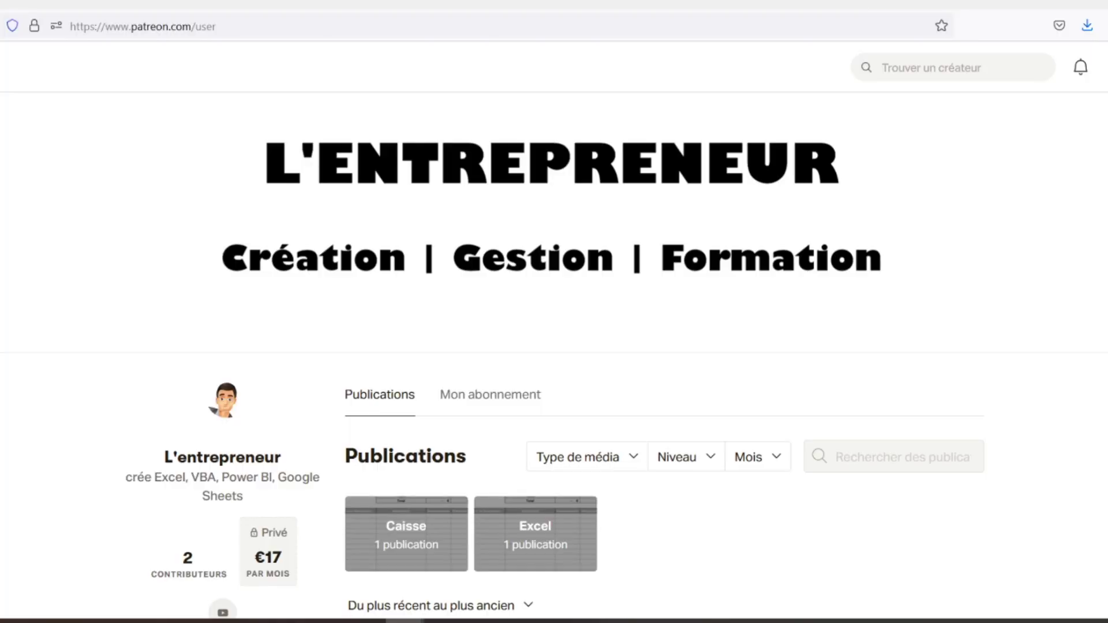
- Look through the creator's Patreon publications down to the Feuilles de caisse post and its caisse.xlsx attachment
scroll(554, 369, down, 3)
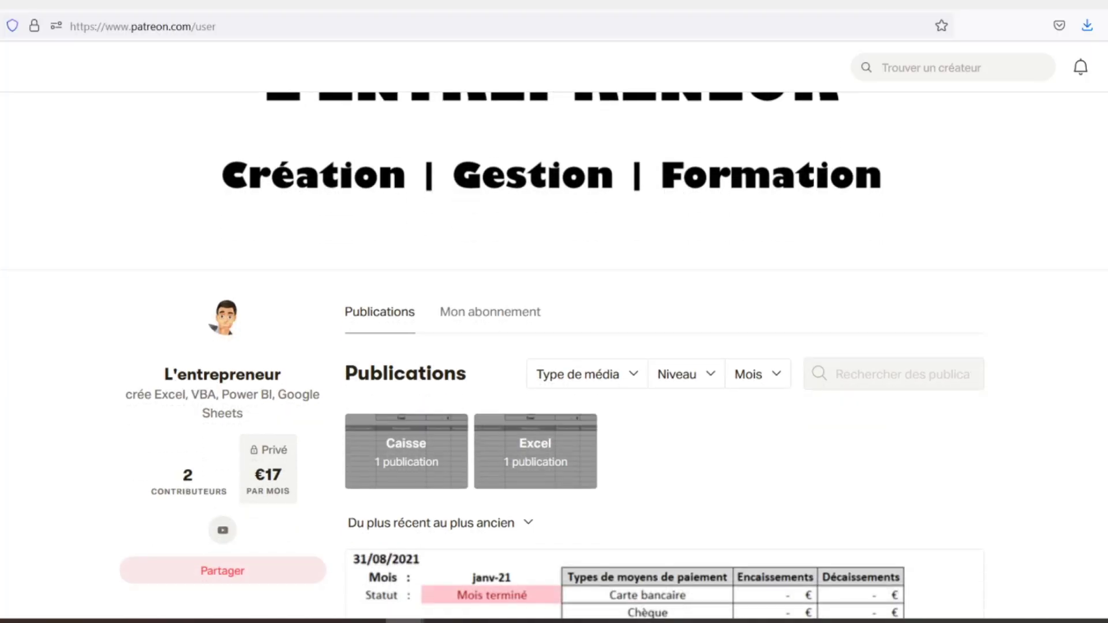
scroll(554, 352, down, 2)
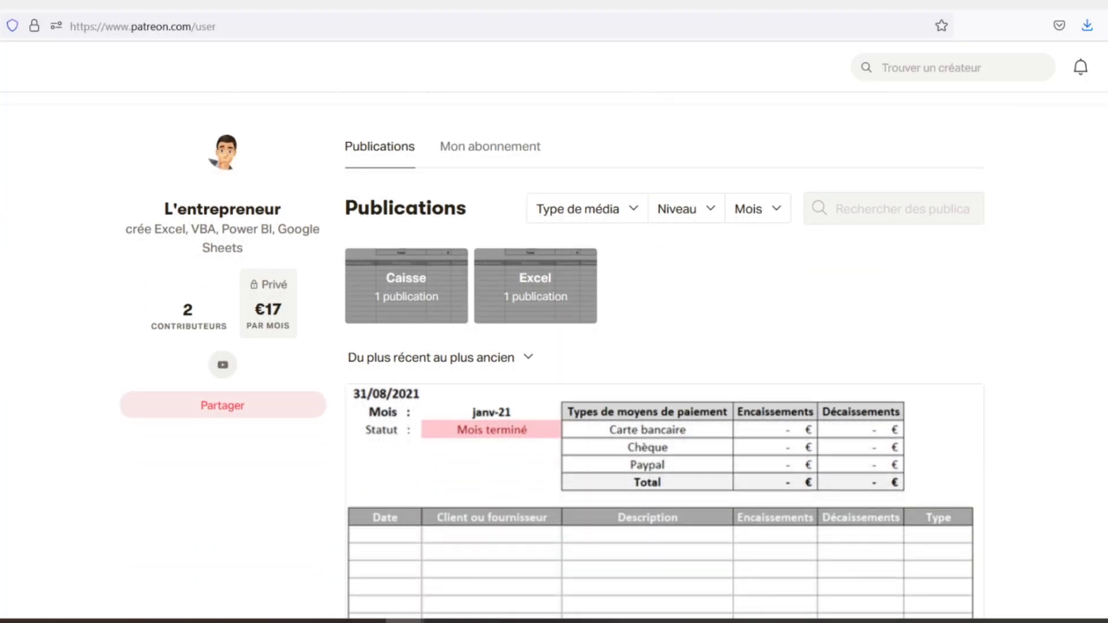
scroll(554, 369, down, 2)
scroll(553, 369, down, 2)
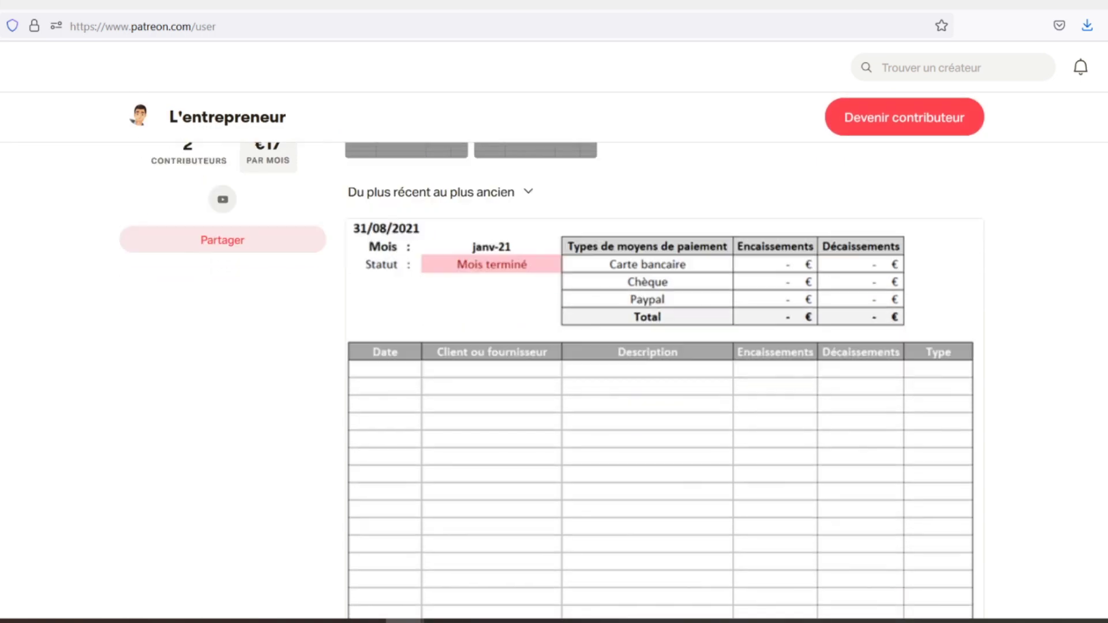
scroll(553, 369, down, 2)
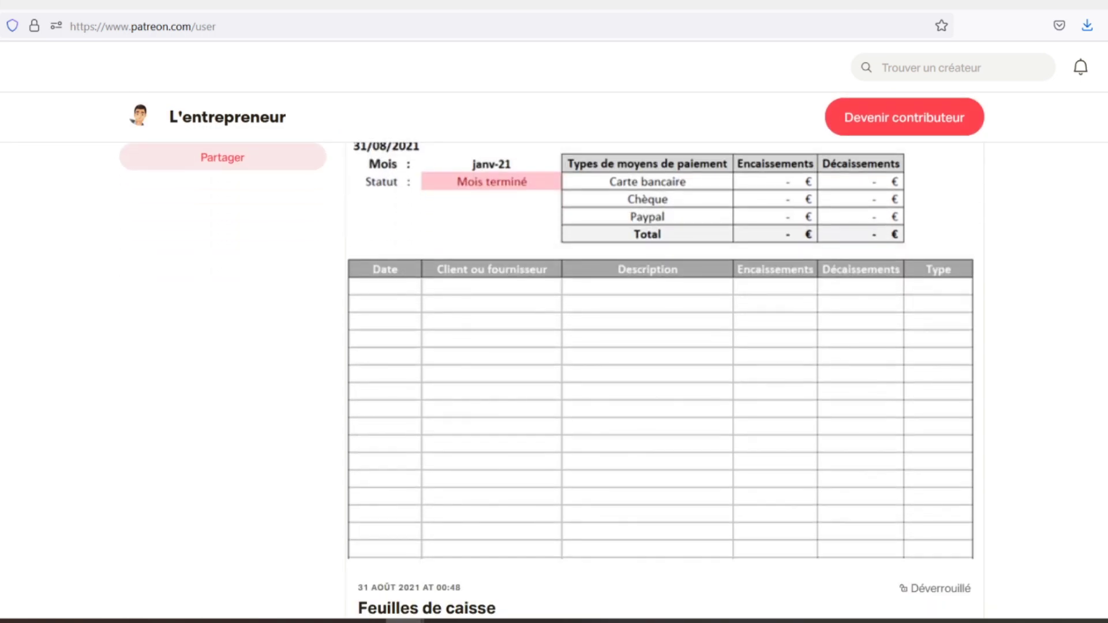
scroll(554, 370, down, 2)
scroll(554, 370, down, 2)
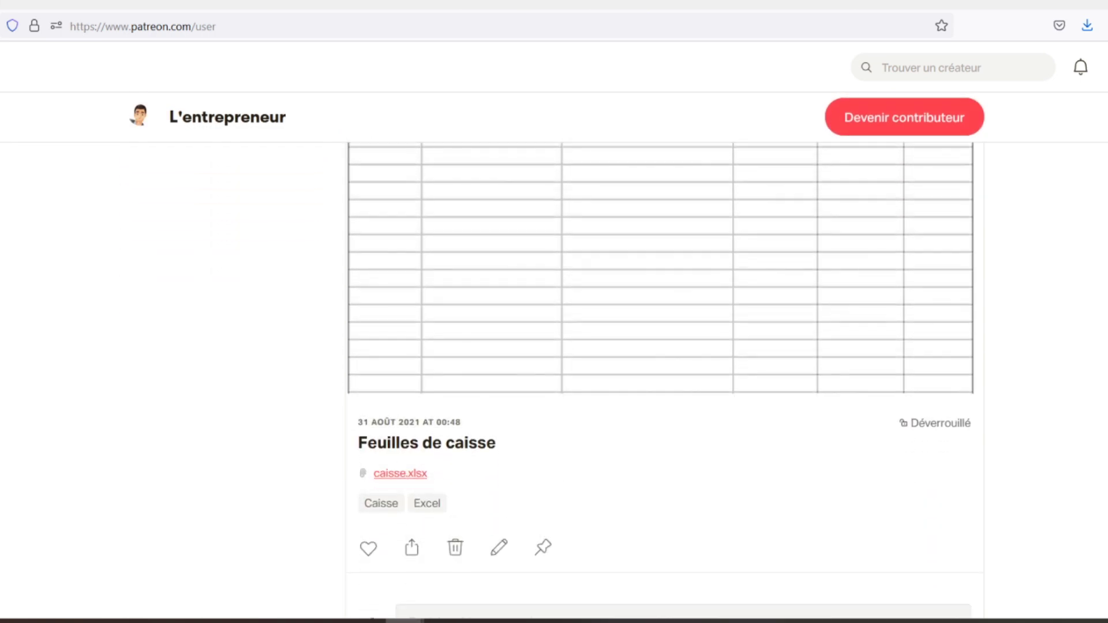
scroll(554, 370, down, 2)
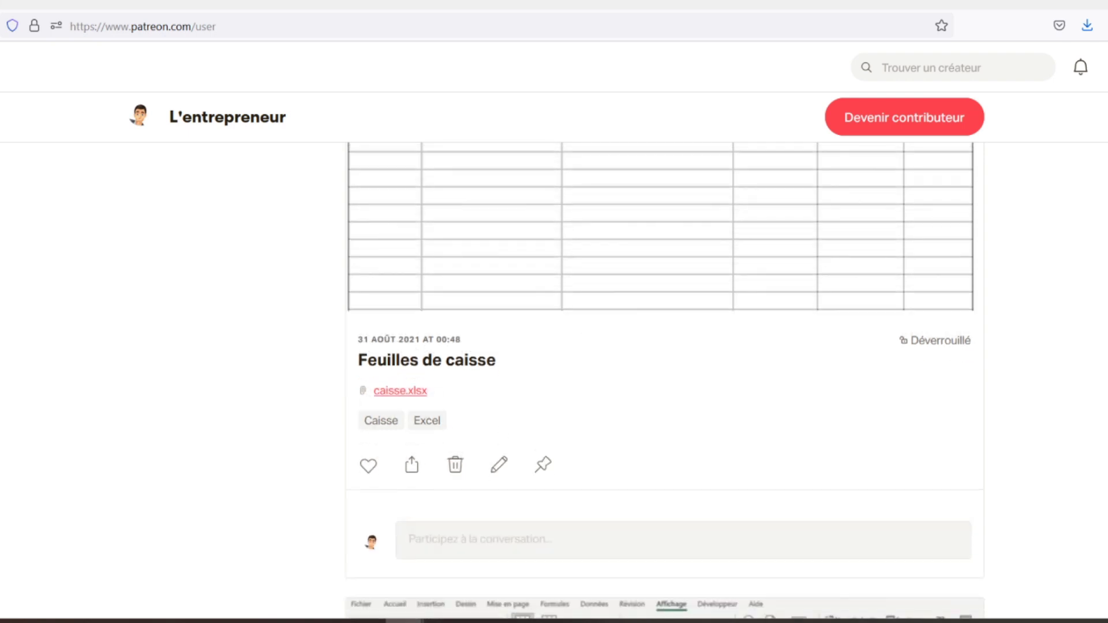
scroll(554, 370, down, 2)
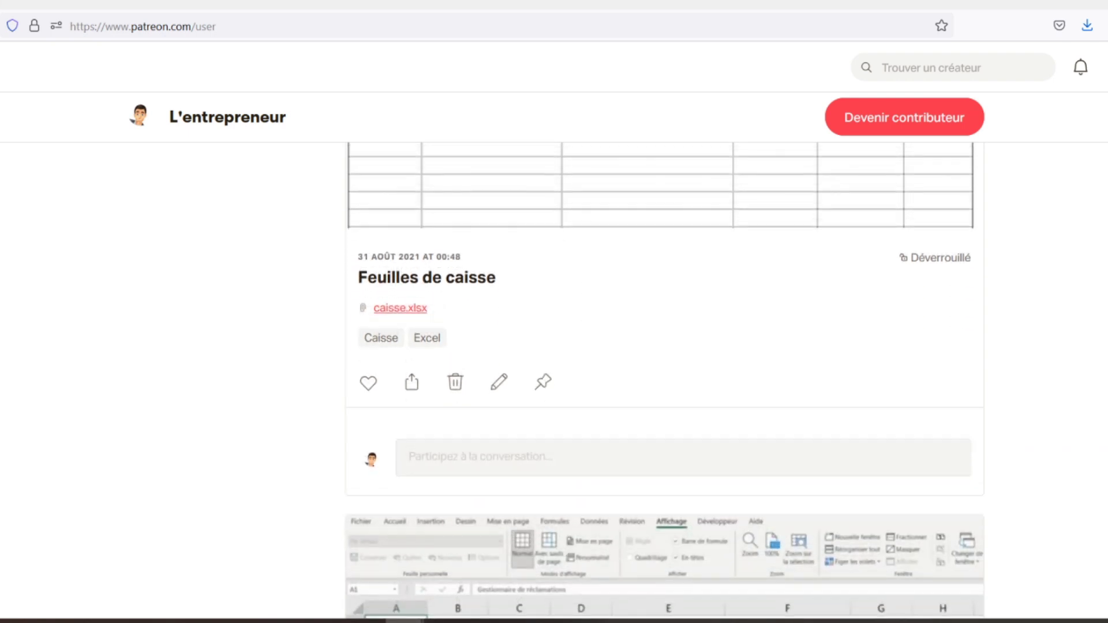
scroll(554, 369, down, 2)
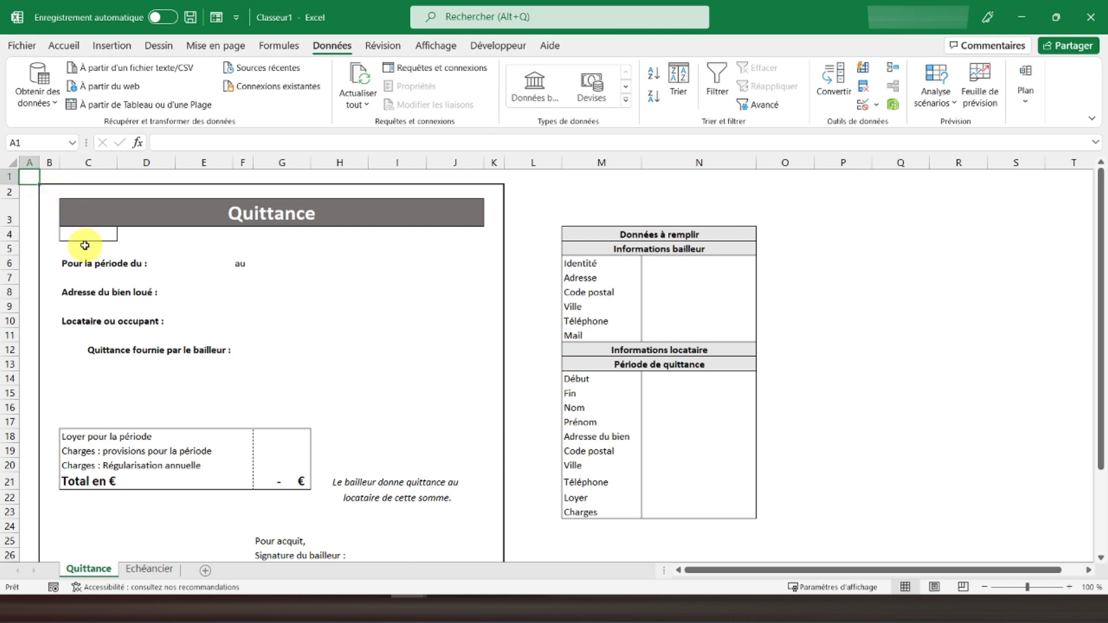
- Set cell C4's data validation on the Quittance sheet to a list with source =Echéancier!$C$32:$C$41
click(99, 235)
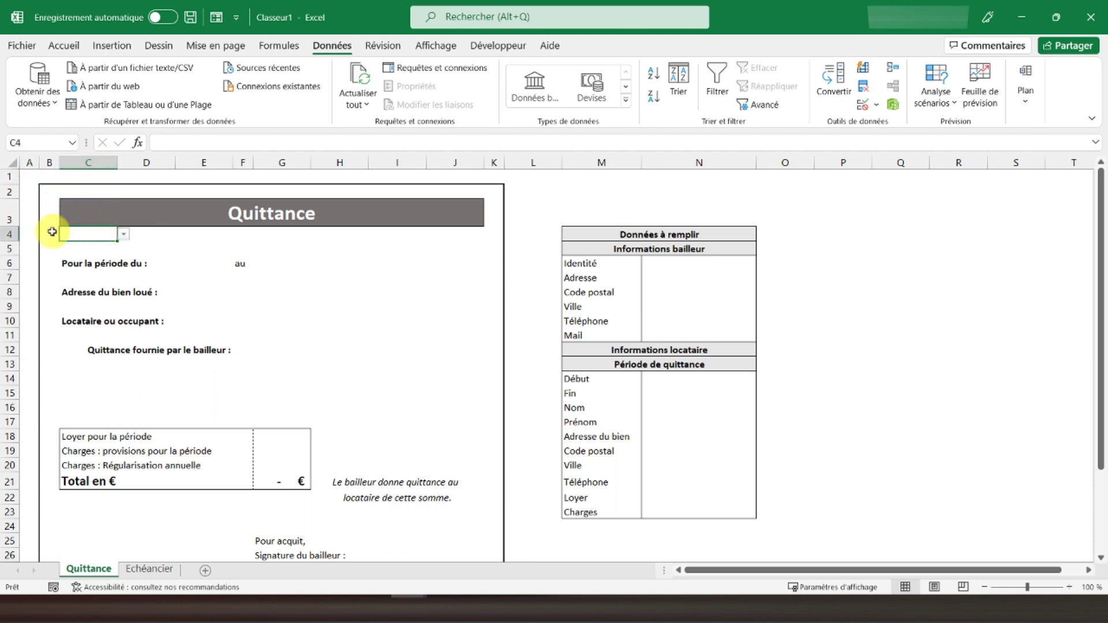
click(123, 234)
click(106, 235)
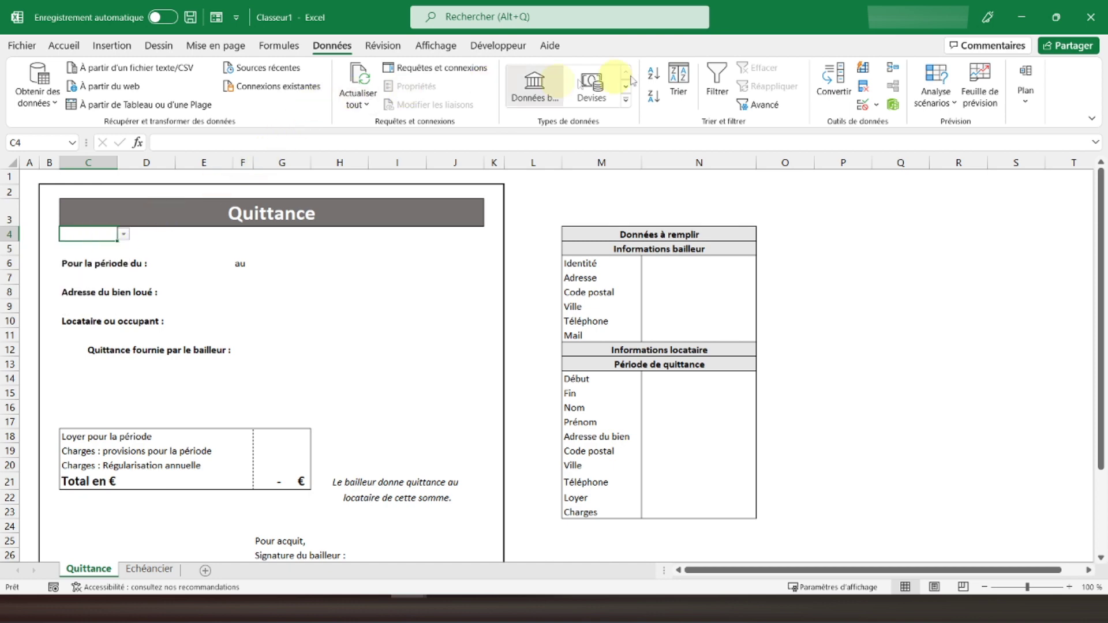
click(861, 104)
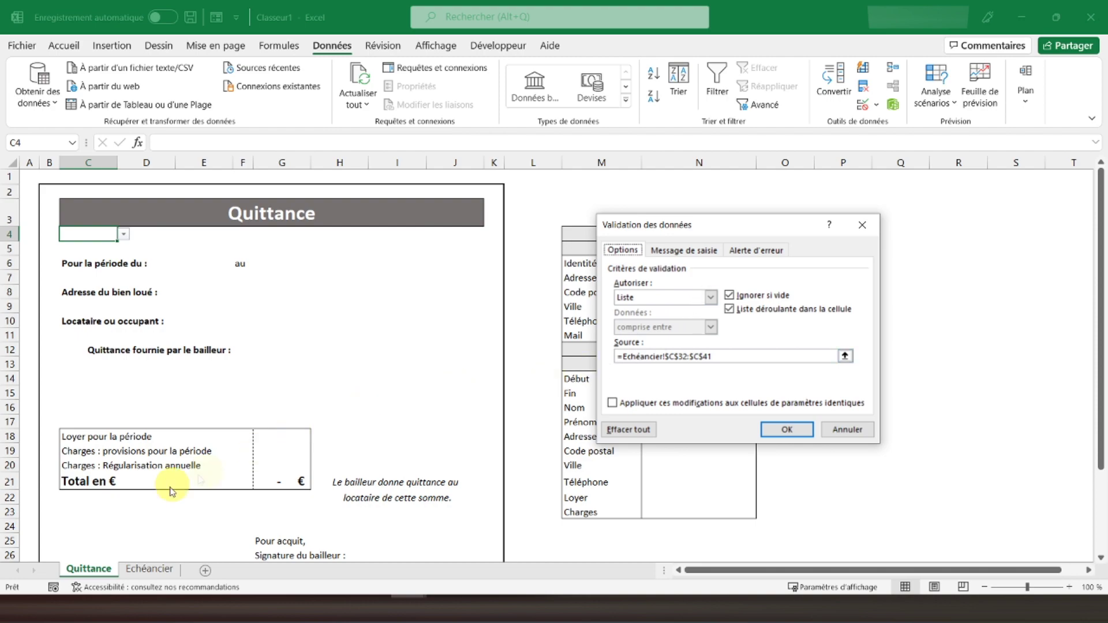
click(817, 356)
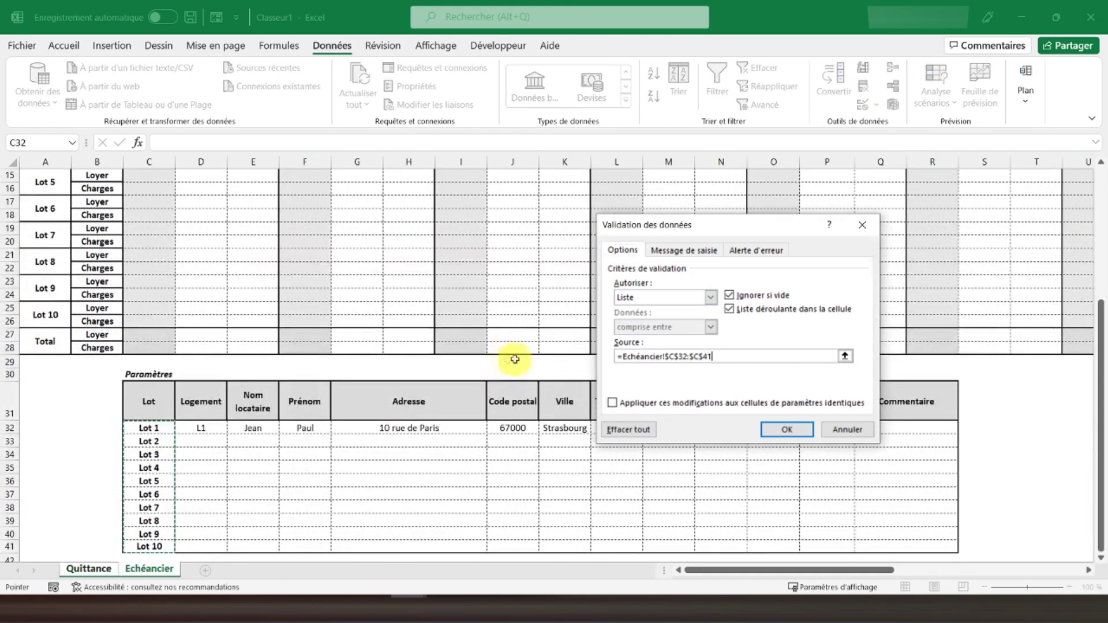
drag(151, 428, 152, 545)
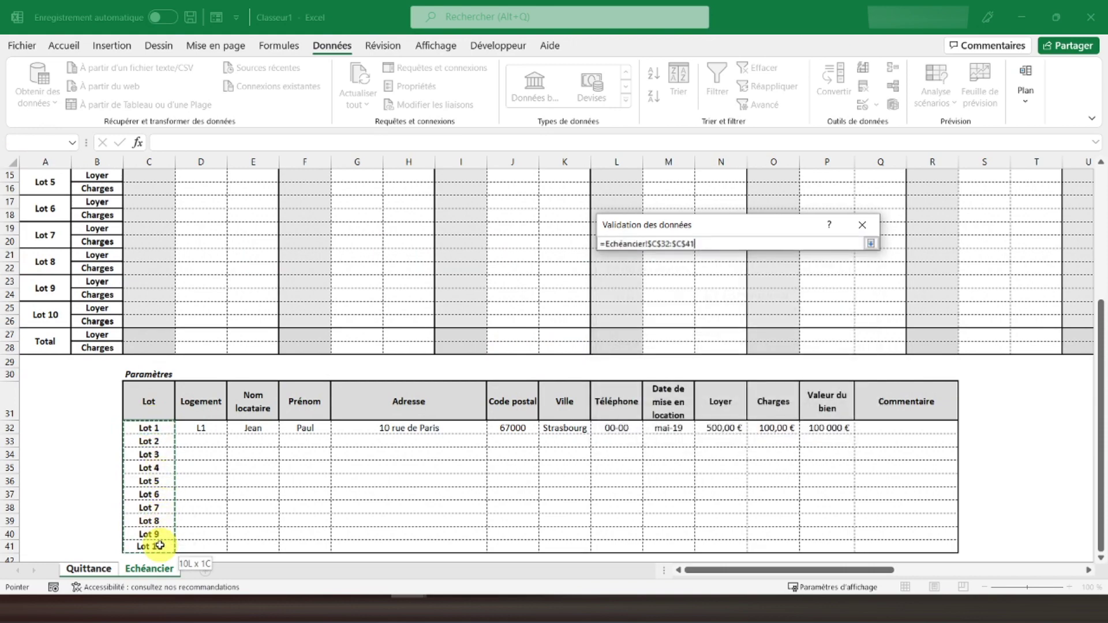
click(787, 430)
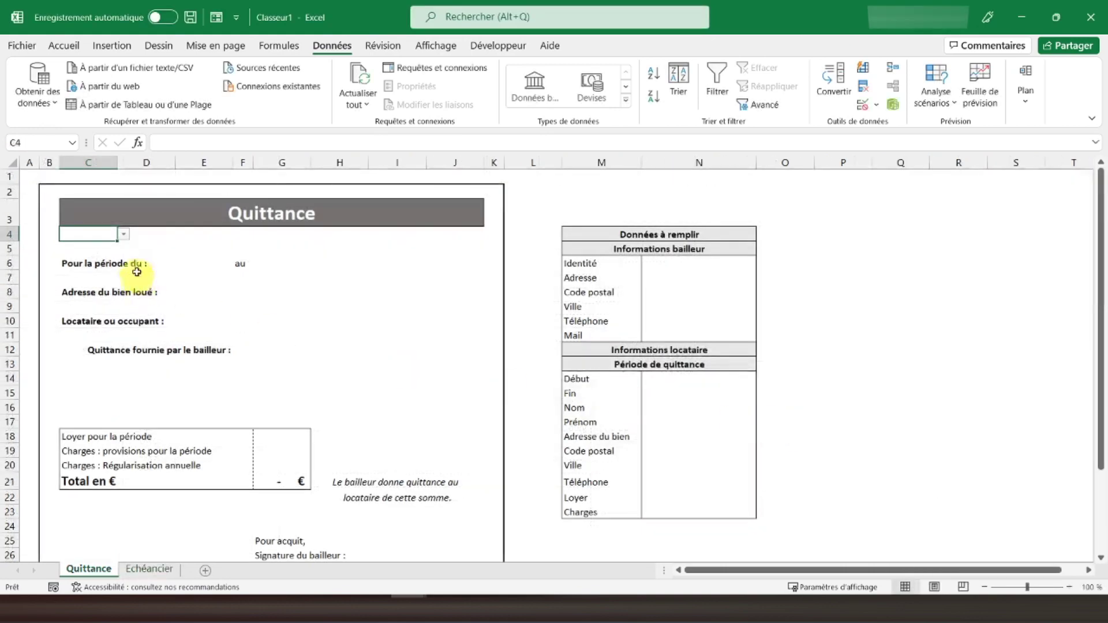
- Choose Lot 2 from the list in cell C4 under the Quittance title
click(123, 233)
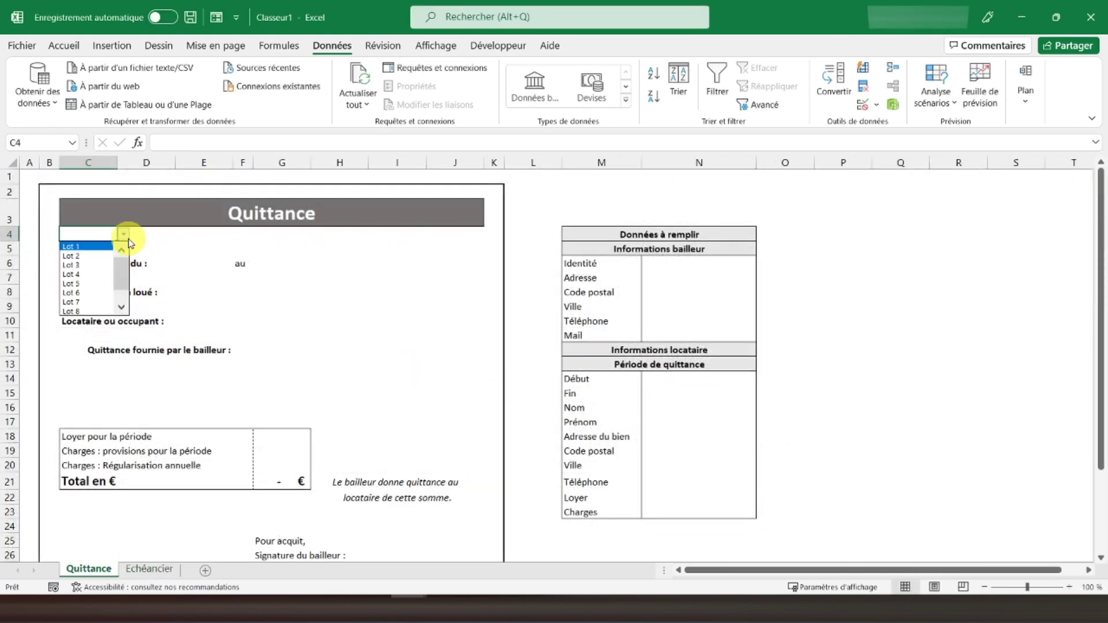
click(99, 256)
click(195, 267)
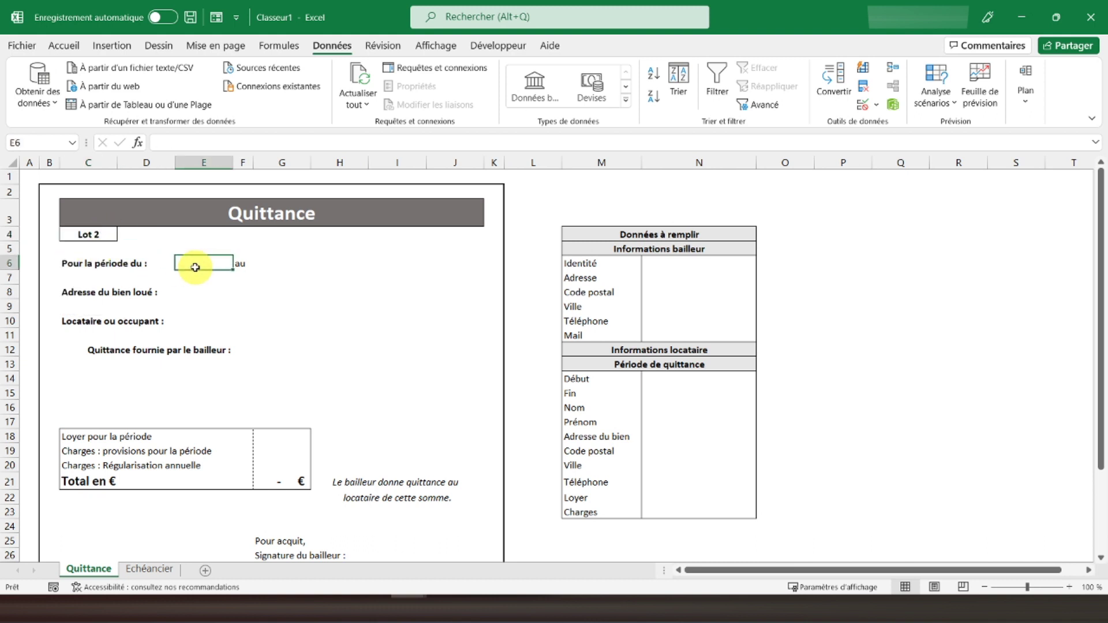
- Enter the receipt period in the data table: 01/01/2022 as Début in N14 and 31/01/2022 as Fin in N15
click(665, 377)
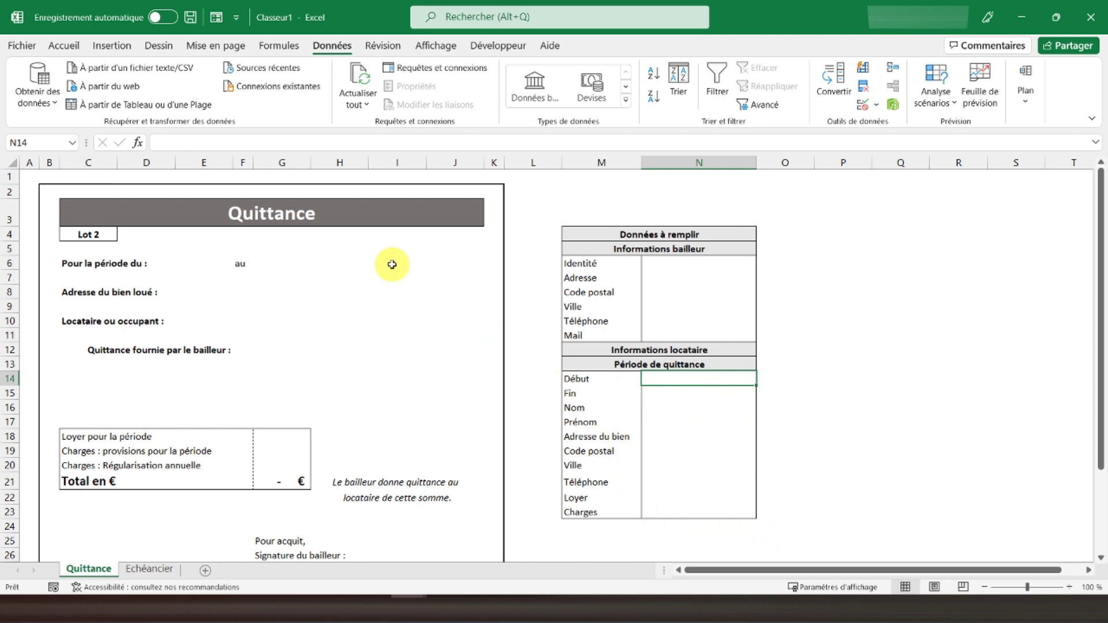
text(01/)
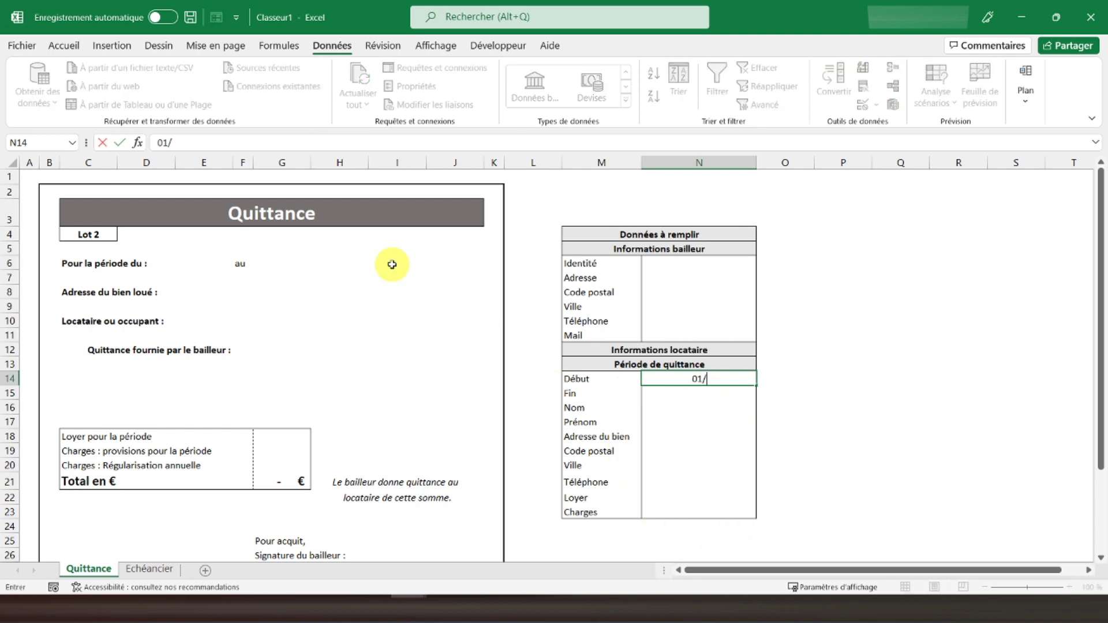
text(01/2022)
key(Return)
text(31/01/2022)
key(Return)
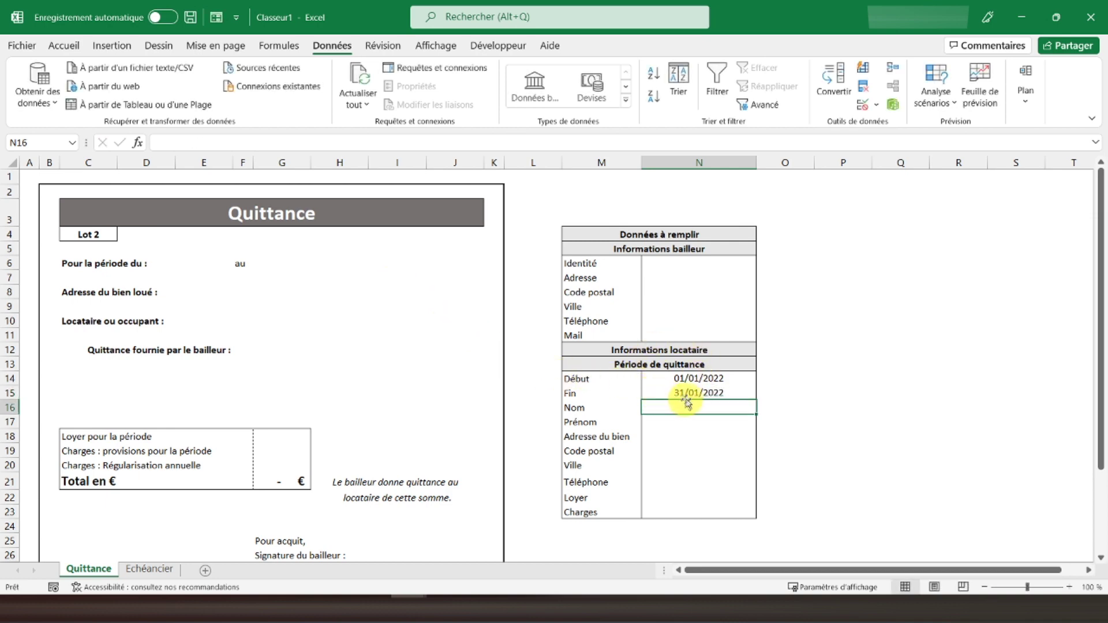
- Link the receipt's period start in cell E6 to the Début date with =N14
click(191, 266)
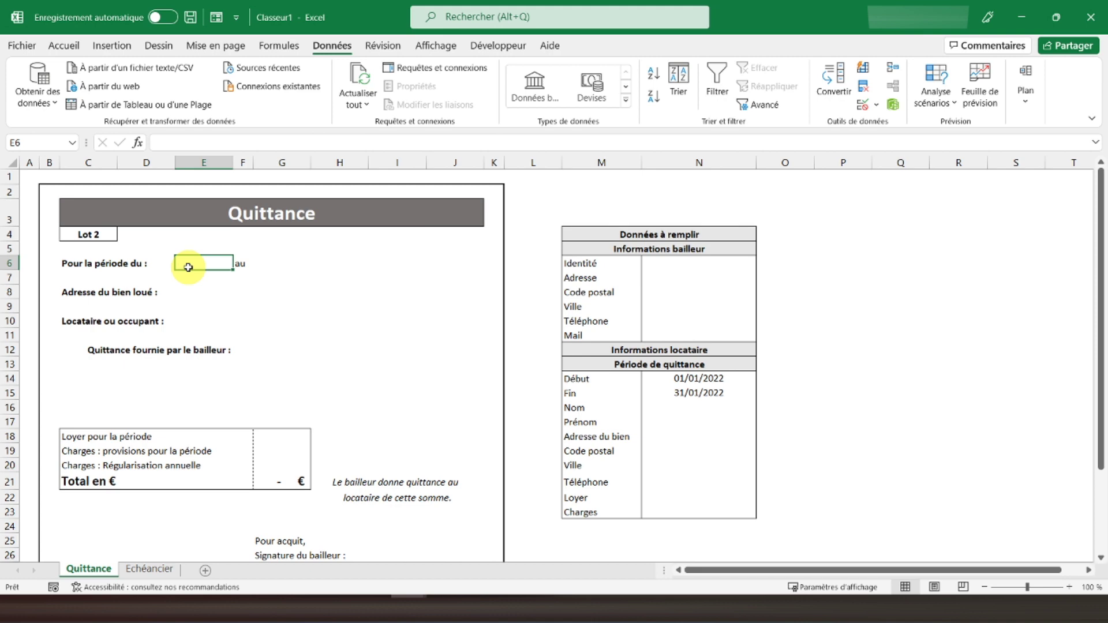
text(=)
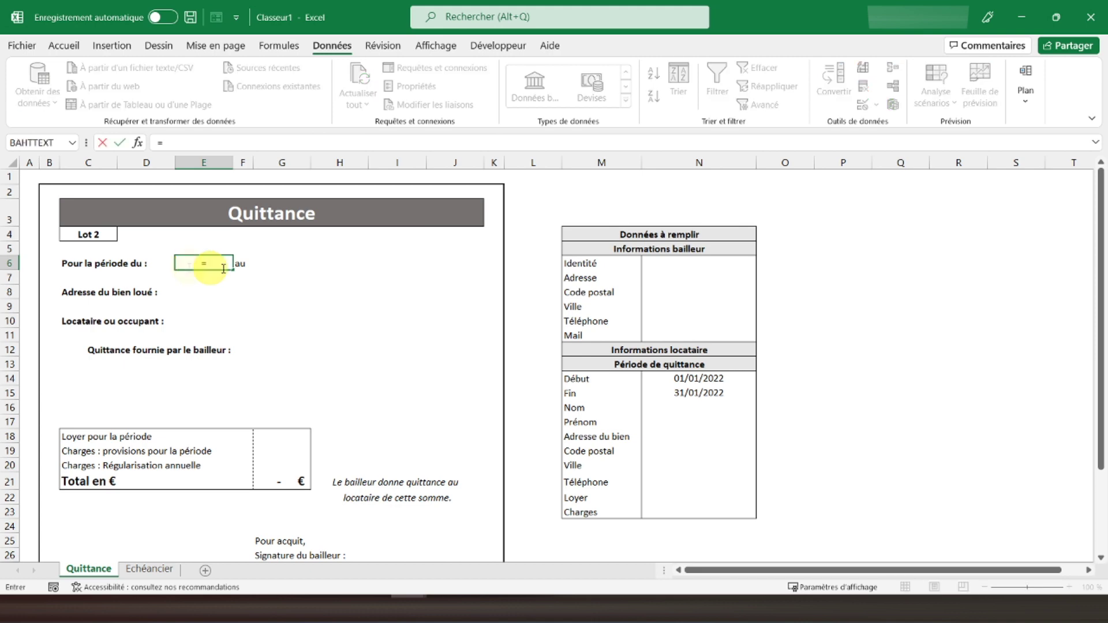
click(704, 380)
key(Return)
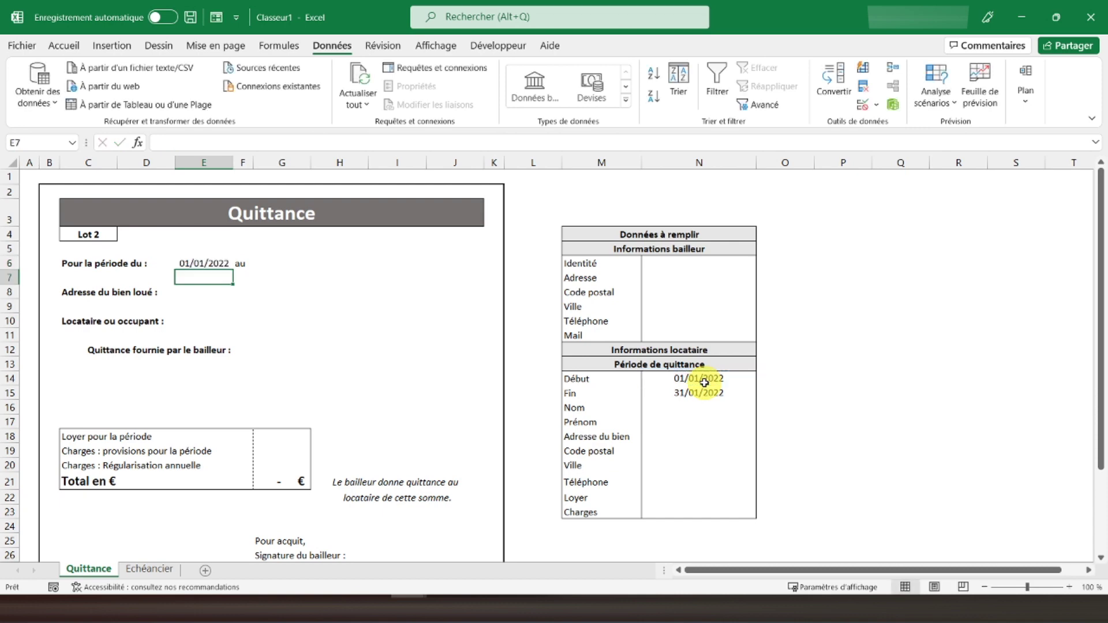
- Clear the Début date in N14 to test the linked period start, and undo the deletion
click(693, 379)
key(Delete)
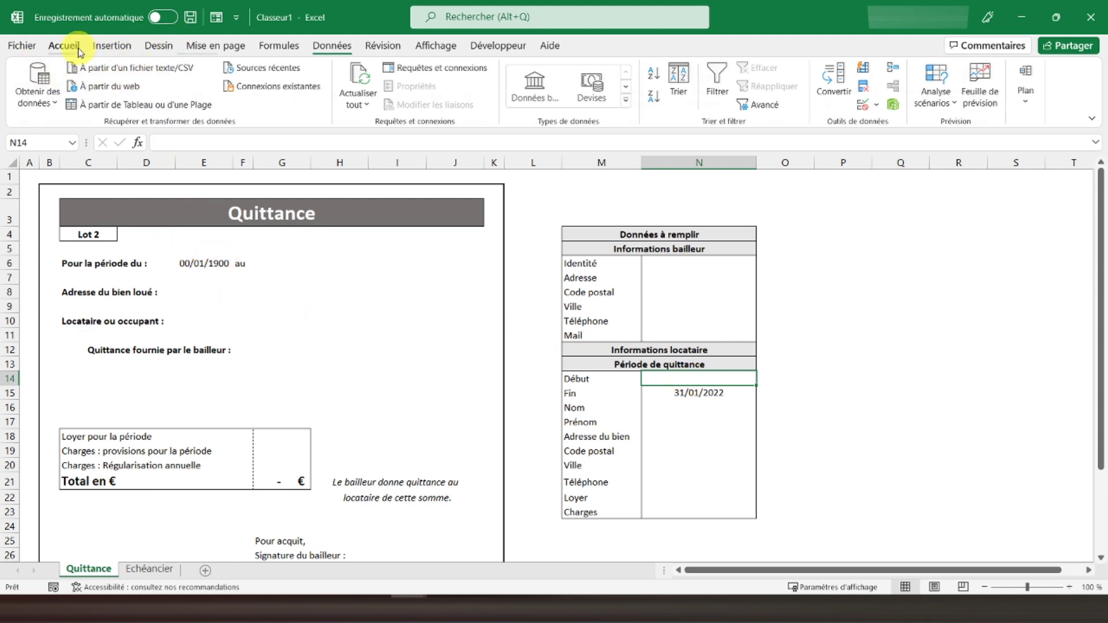
click(64, 46)
click(23, 67)
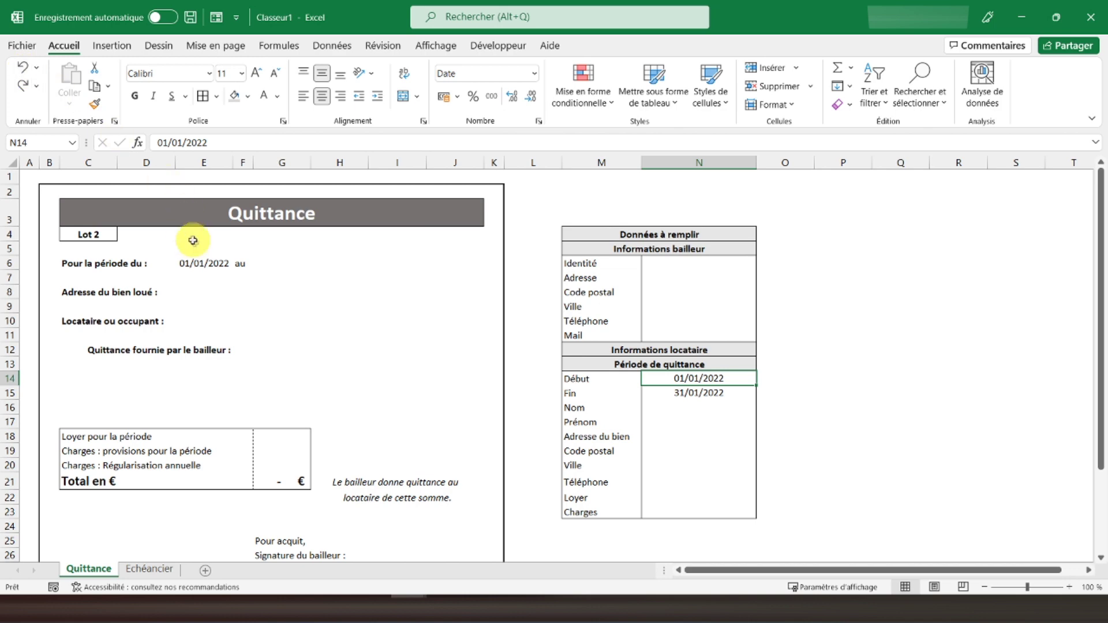
- Change the formula in E6 to =si(N14="";"";N14) so an empty start date gives a blank
click(203, 263)
click(164, 141)
text(si()
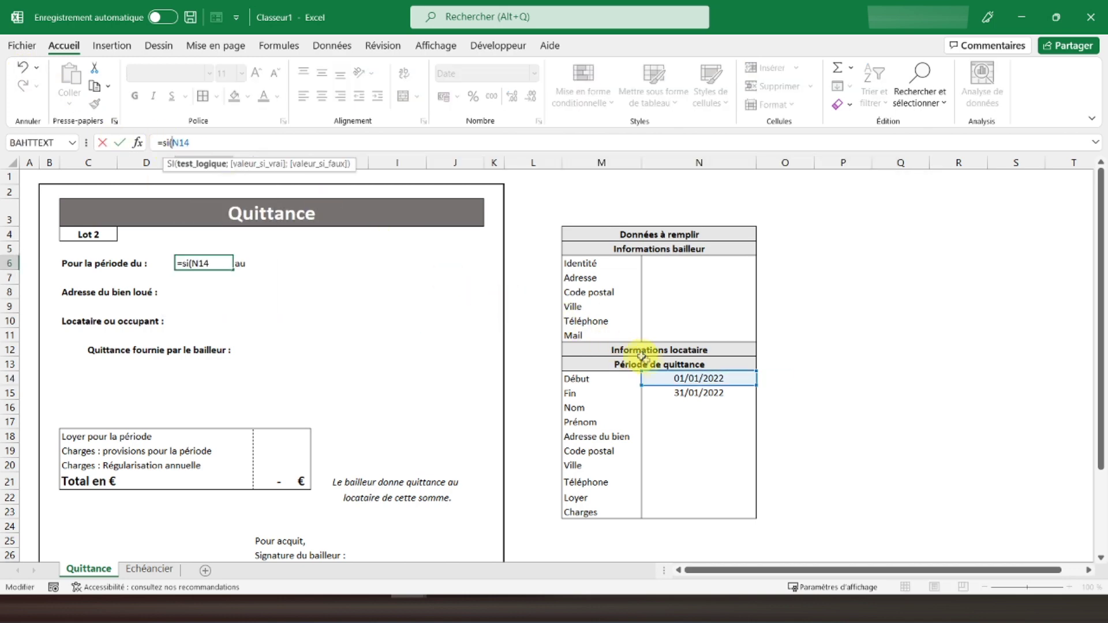
click(673, 378)
text(="";)
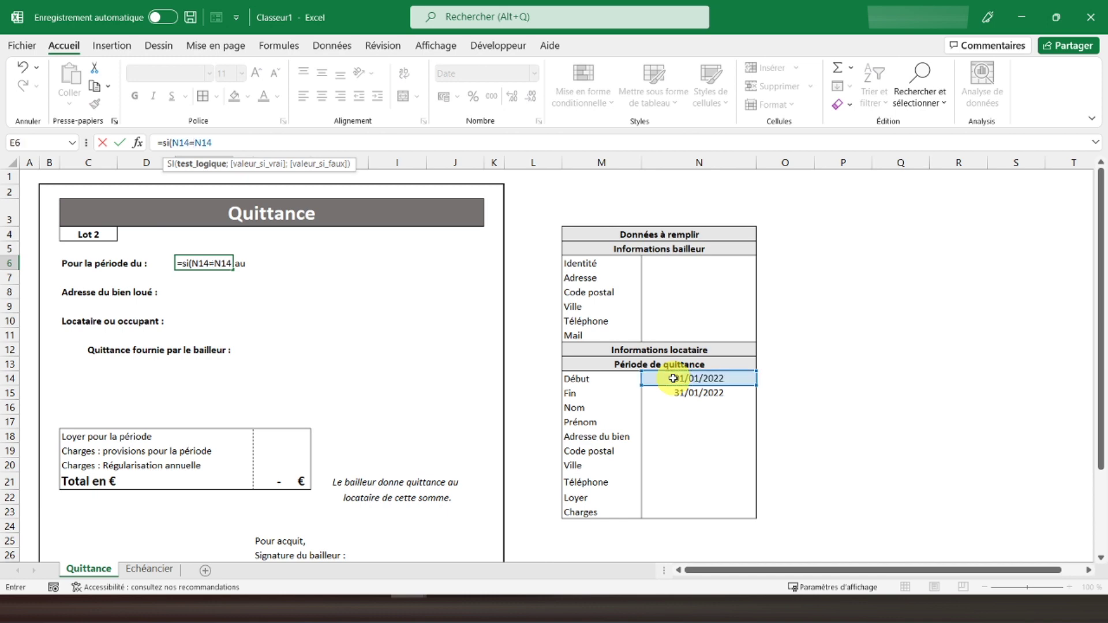
text("")
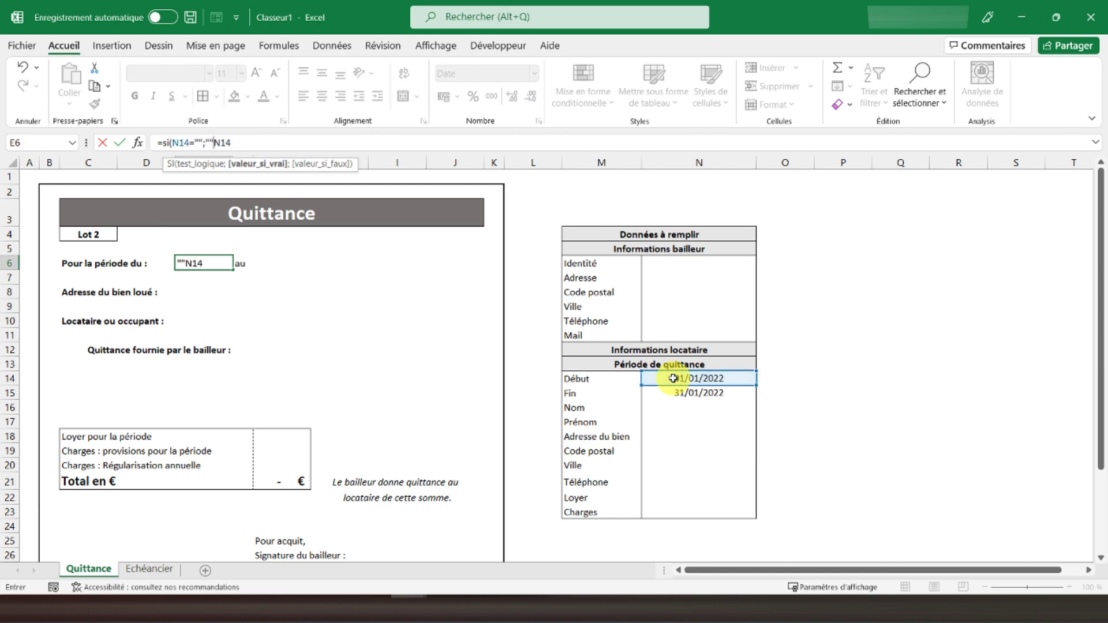
text(;)
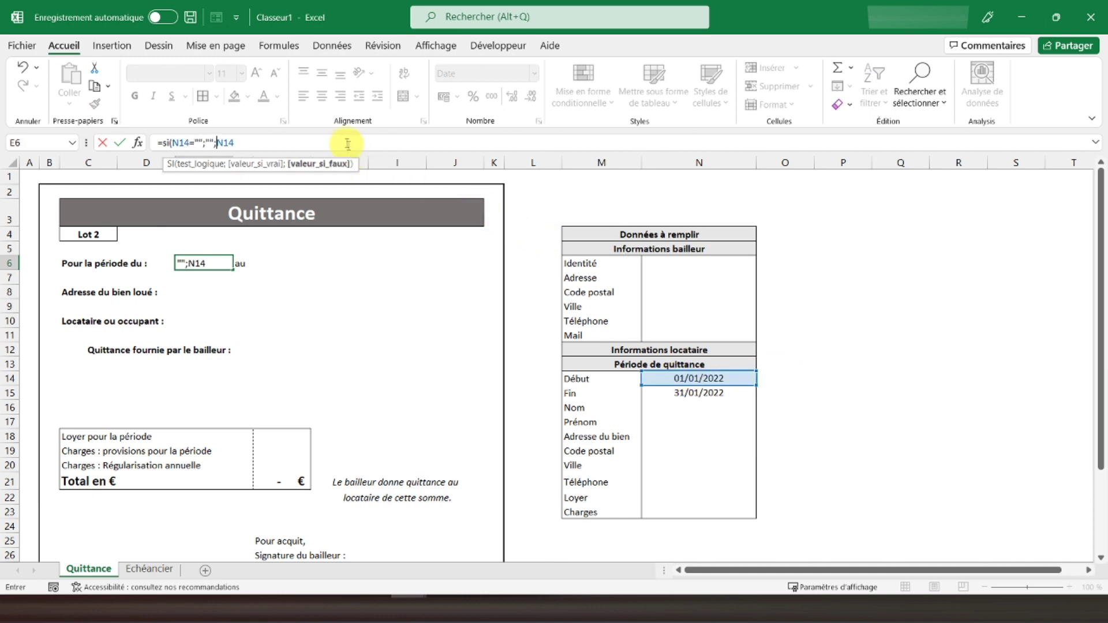
text())
key(Return)
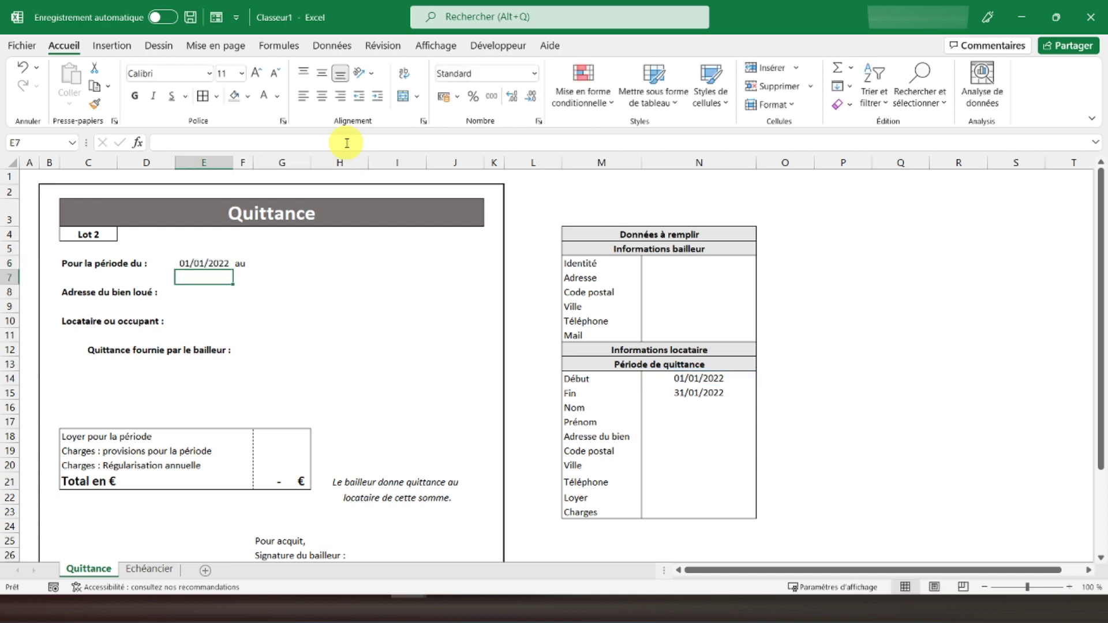
- Enter =si(N15="";"";N15) in cell G6 for the receipt's period end date
click(271, 266)
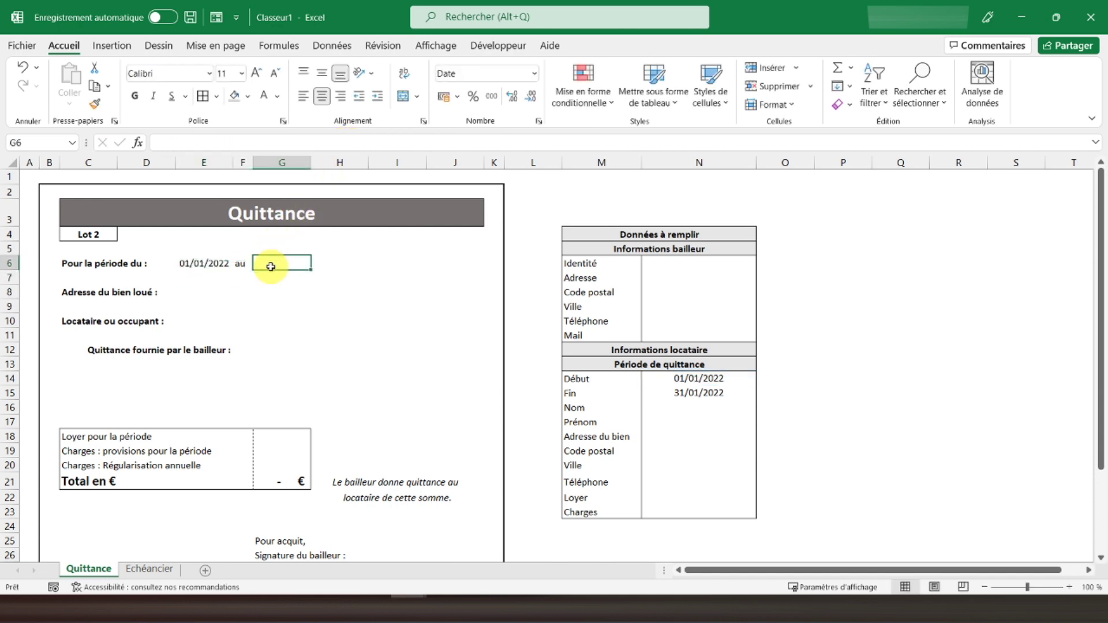
text(=si()
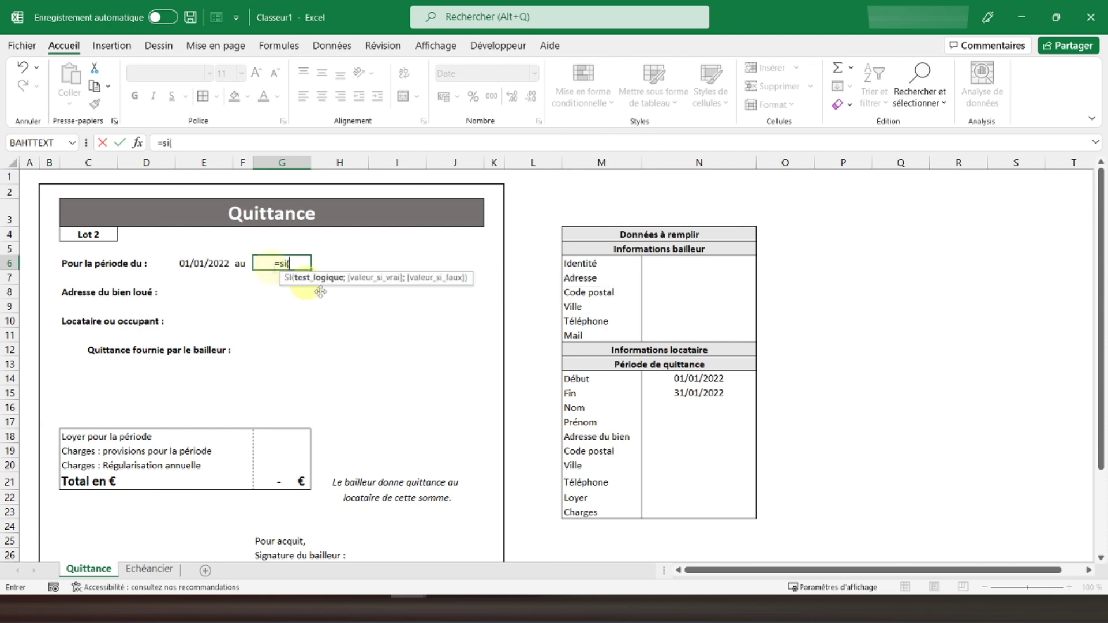
click(704, 391)
text(="";"";)
click(708, 394)
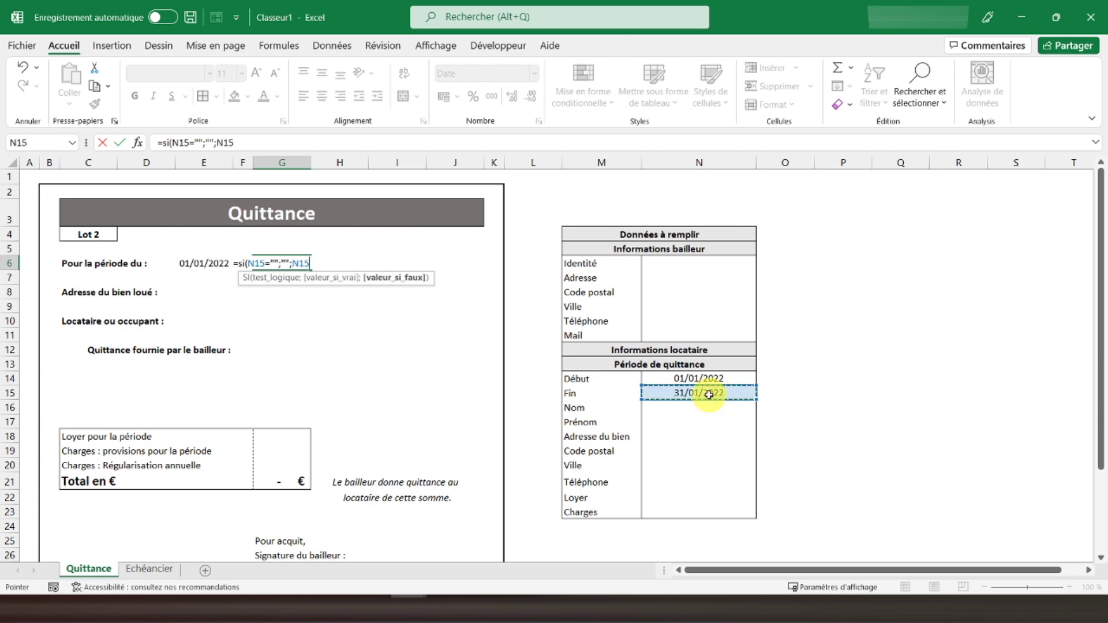
key(Return)
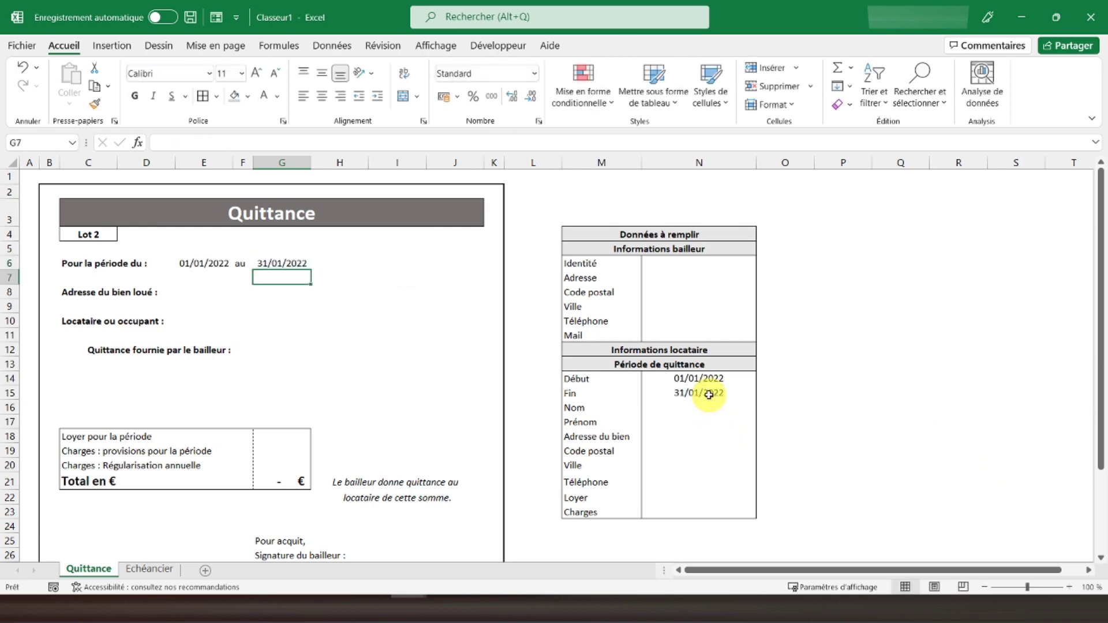
- Set the data validation of the tenant's Nom cell N16 to allow a Liste
click(201, 292)
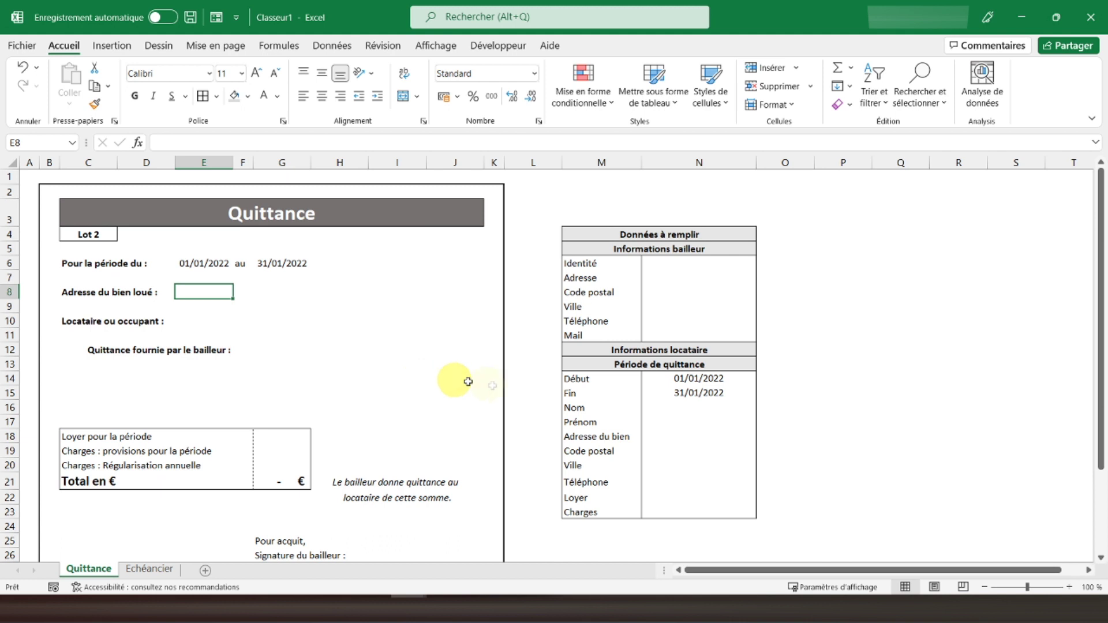
click(692, 379)
click(672, 408)
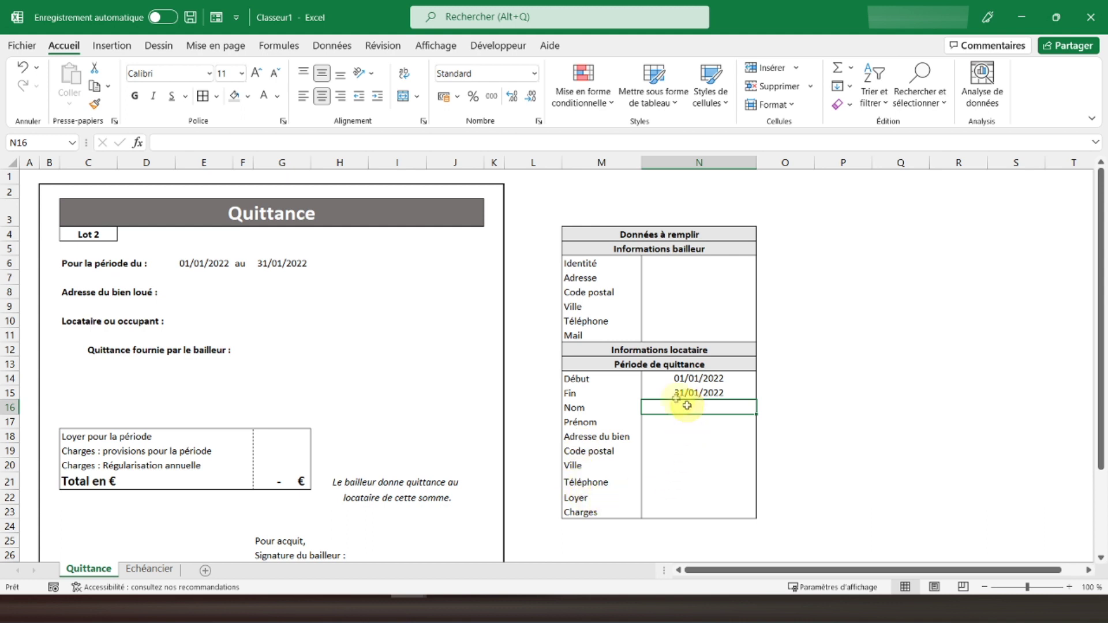
click(328, 46)
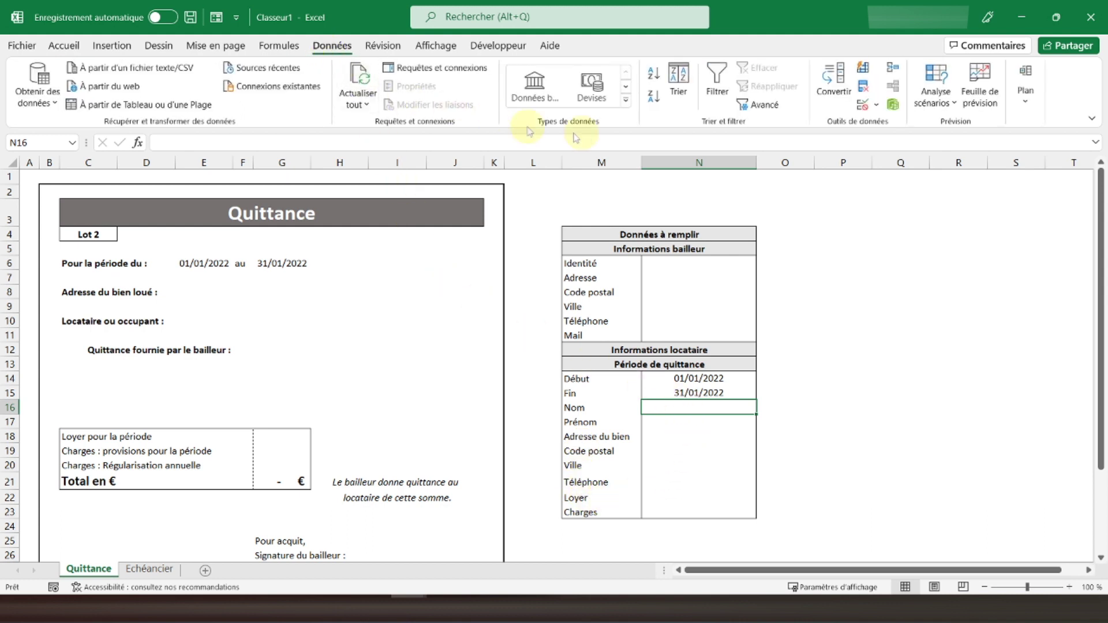
click(861, 104)
click(653, 298)
click(642, 345)
click(688, 356)
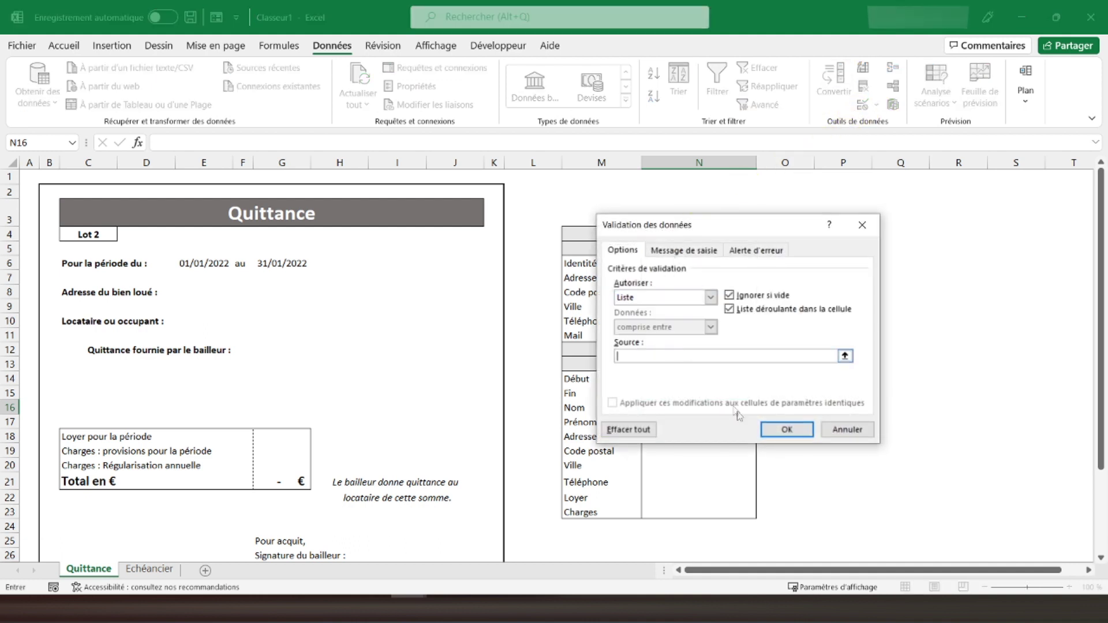
- Use =Echéancier!$E$32:$E$41 as the list source for N16 and select the first tenant's name
click(846, 355)
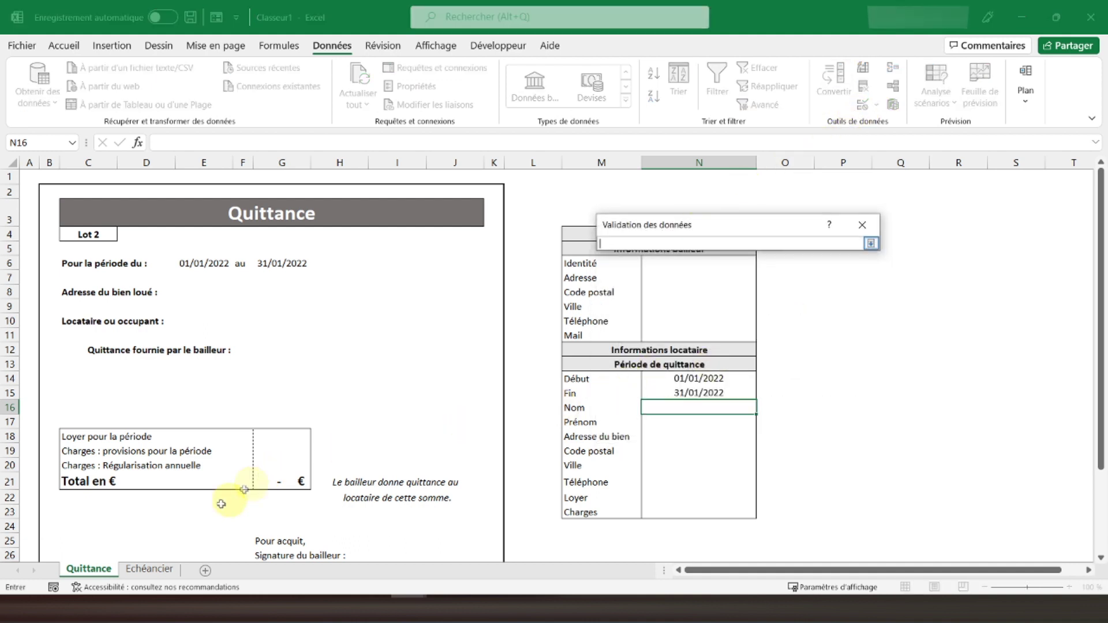
click(149, 569)
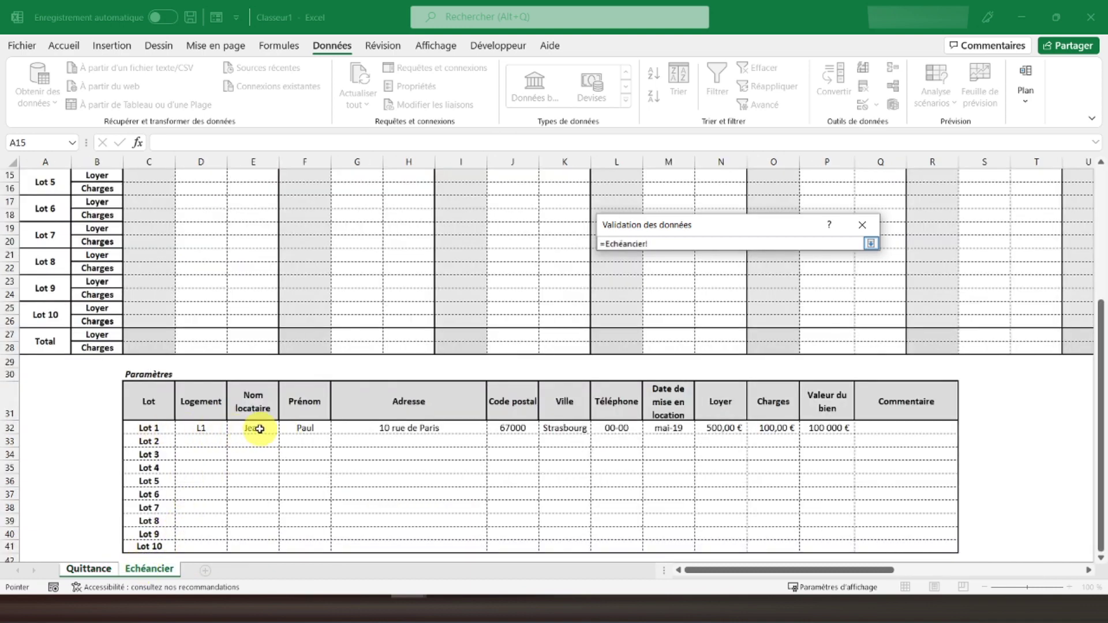
drag(261, 429, 264, 544)
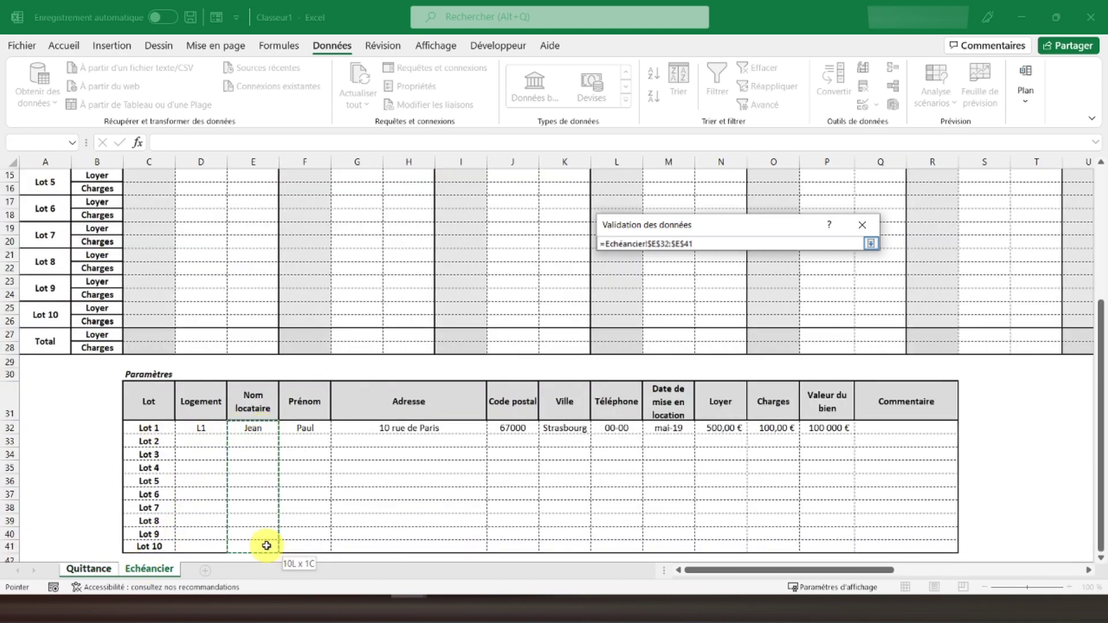
key(Return)
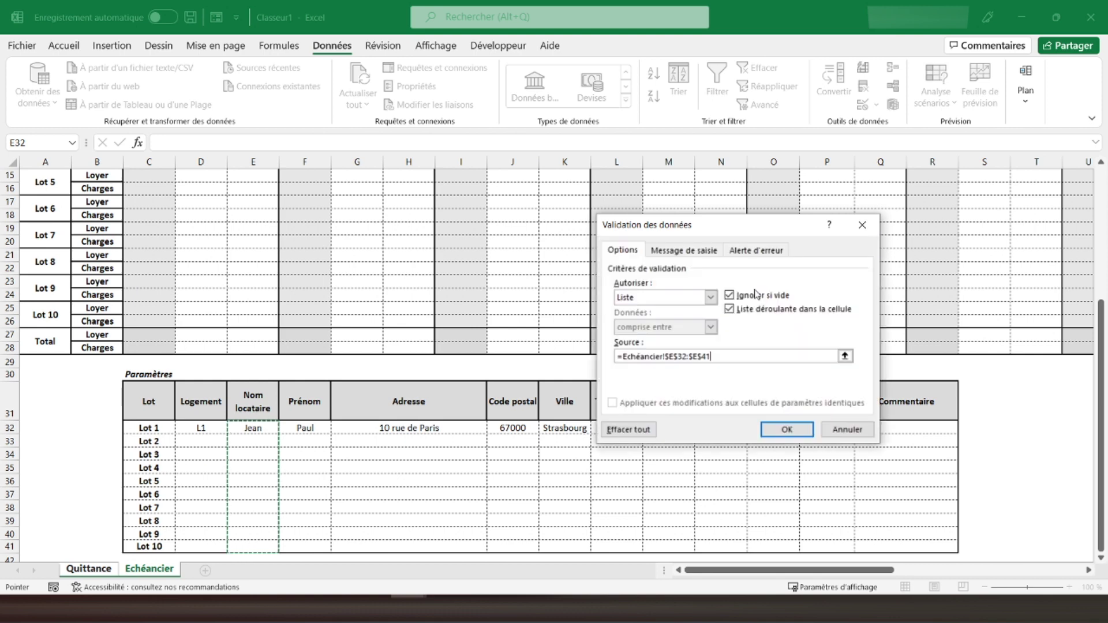
click(776, 431)
key(ctrl+Page_Up)
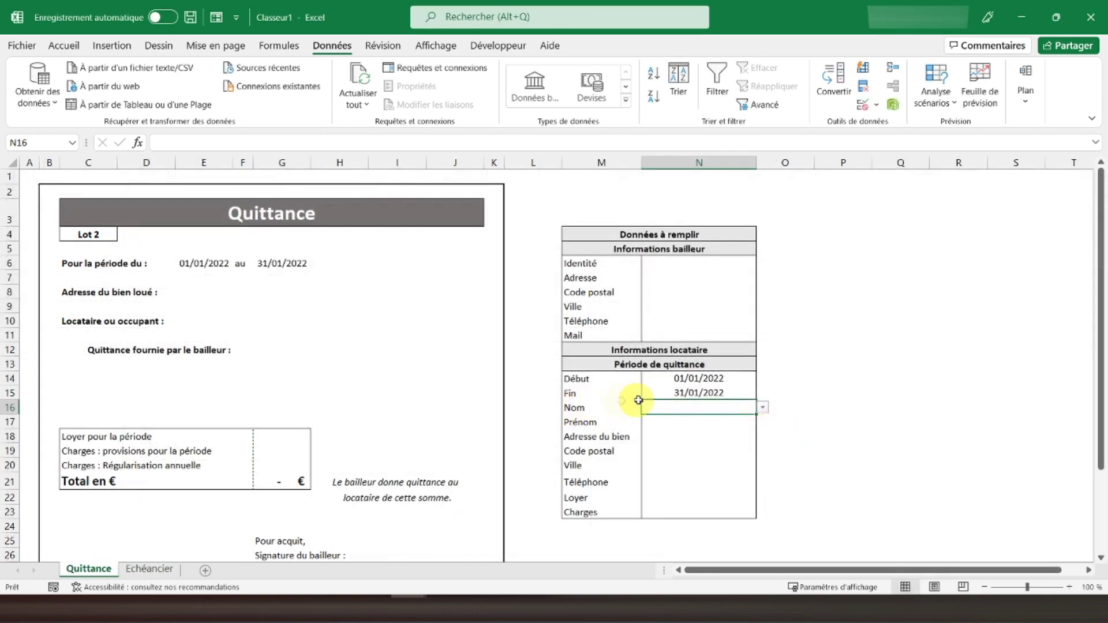
click(764, 409)
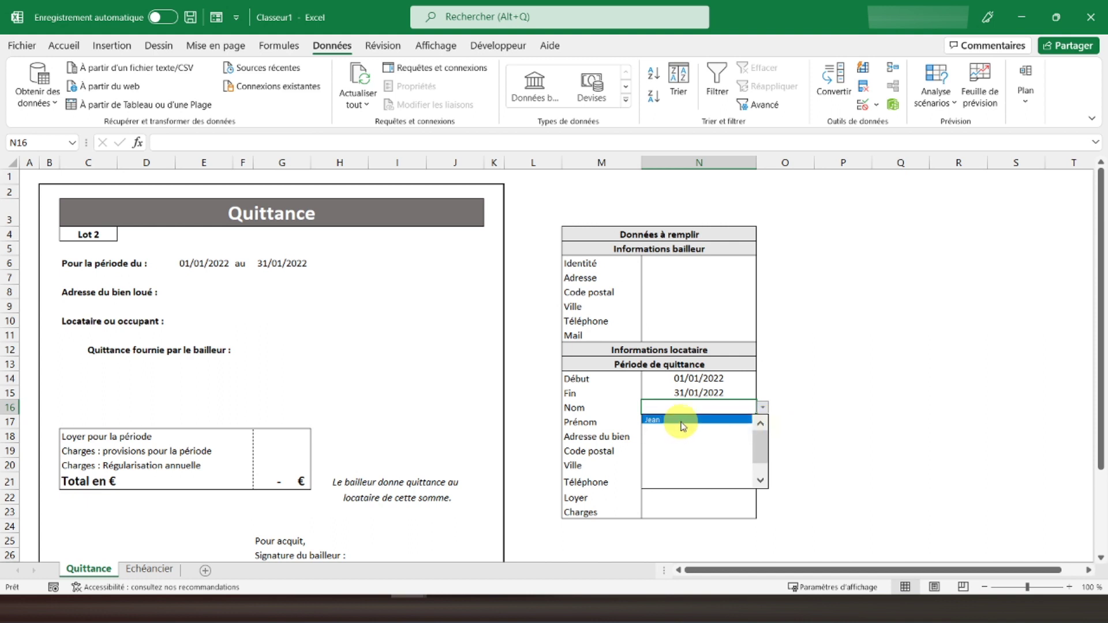
click(683, 425)
- Enter =recherchev(N16;Echéancier!E32:O41;2;FAUX) in N17 to look up the tenant's first name
click(680, 422)
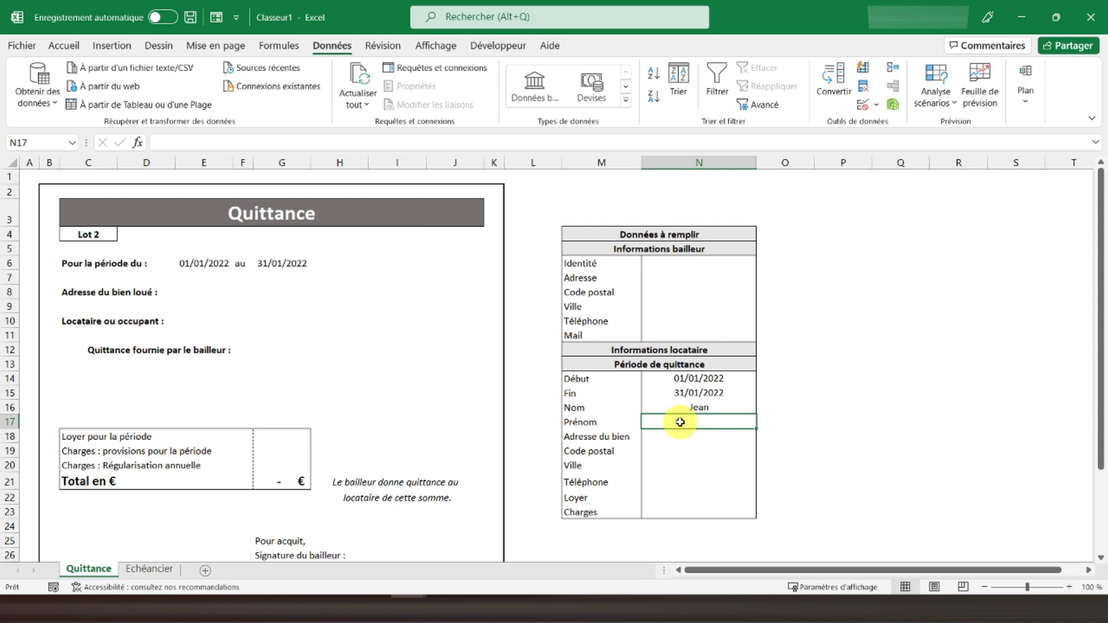
text(=recherche)
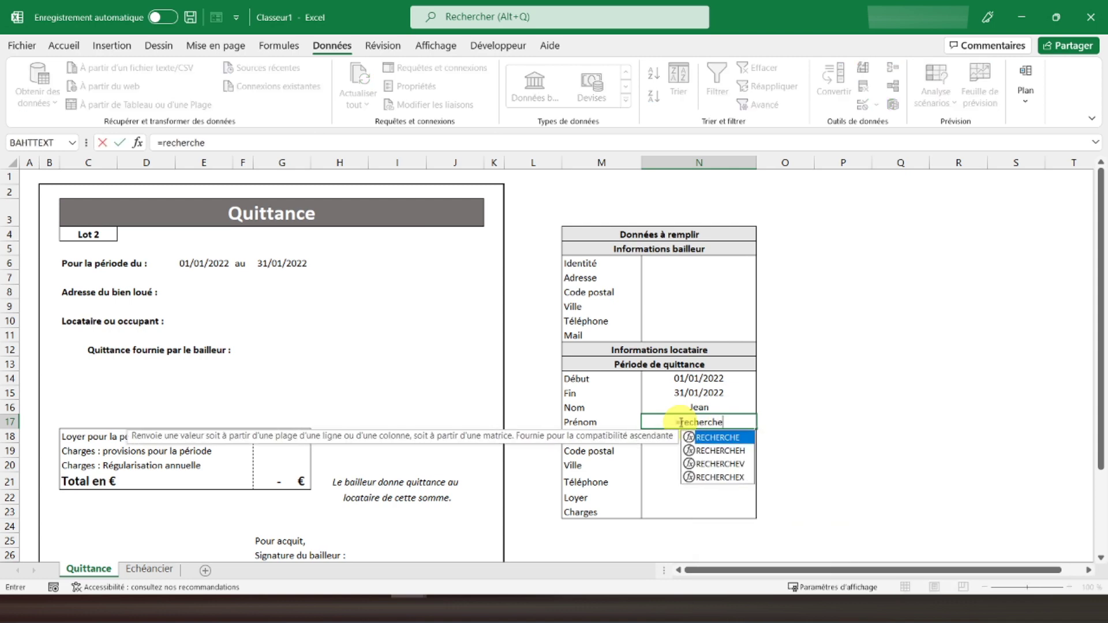
text(v()
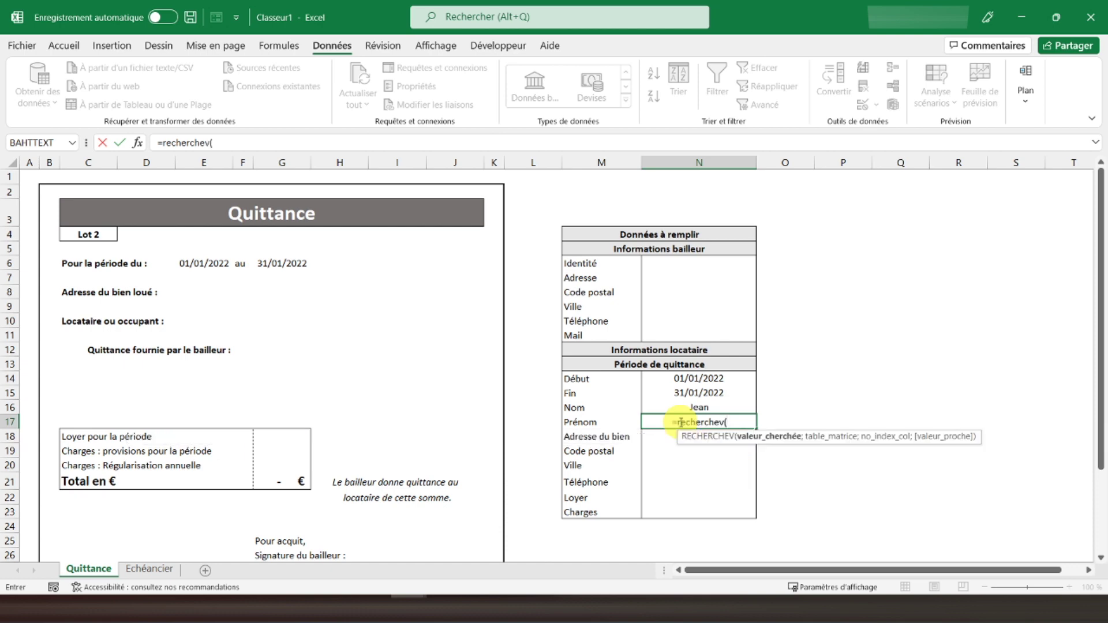
click(682, 408)
text(;)
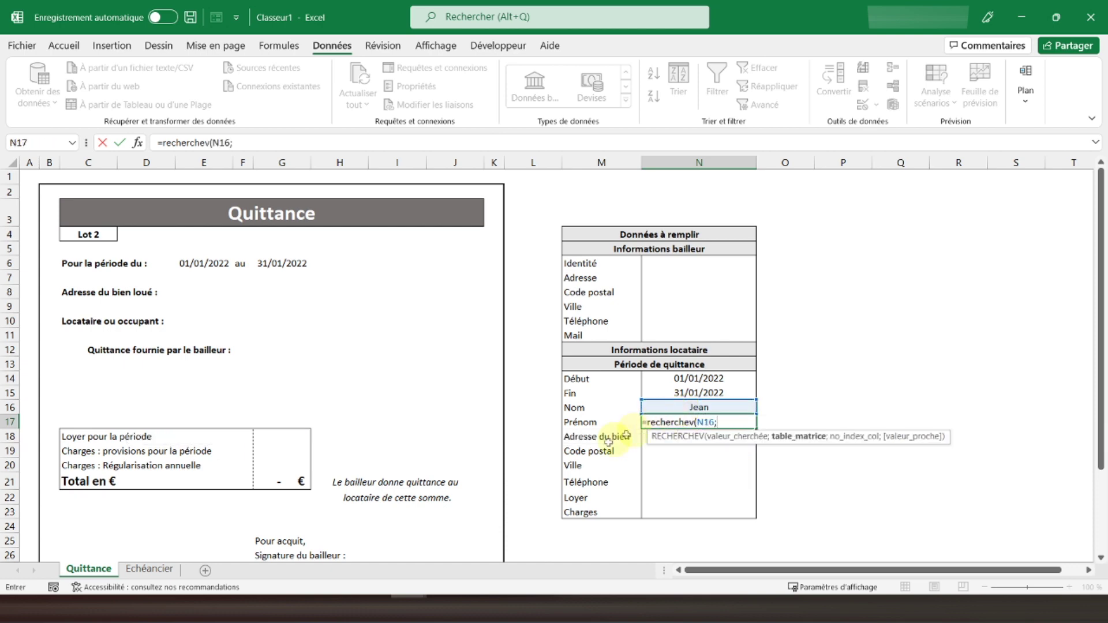
click(151, 567)
drag(236, 427, 788, 541)
text(;2)
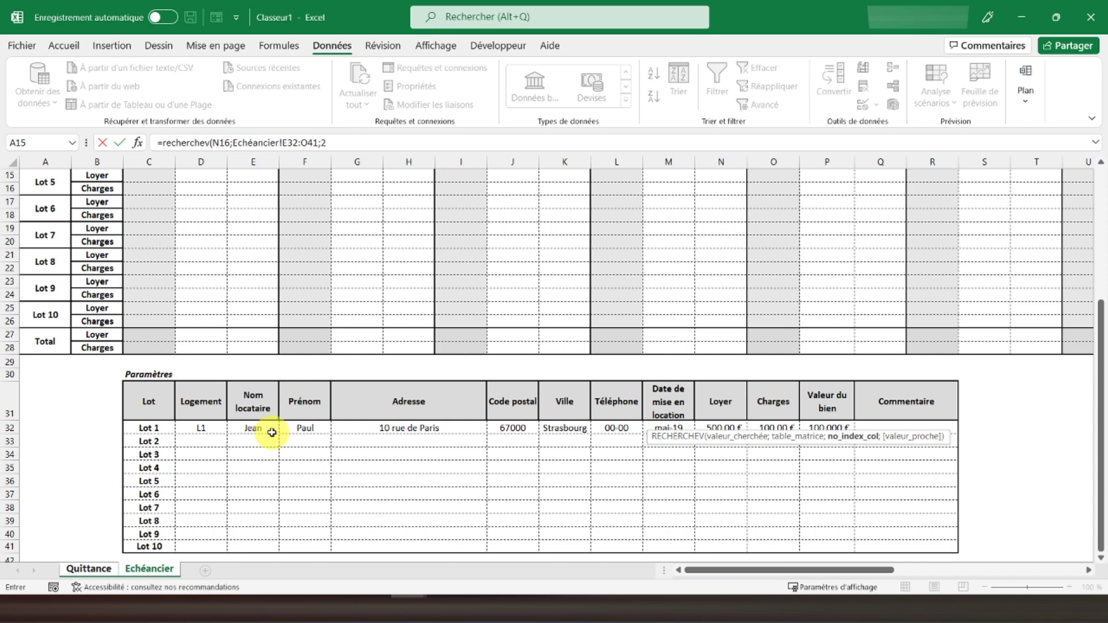
text(;)
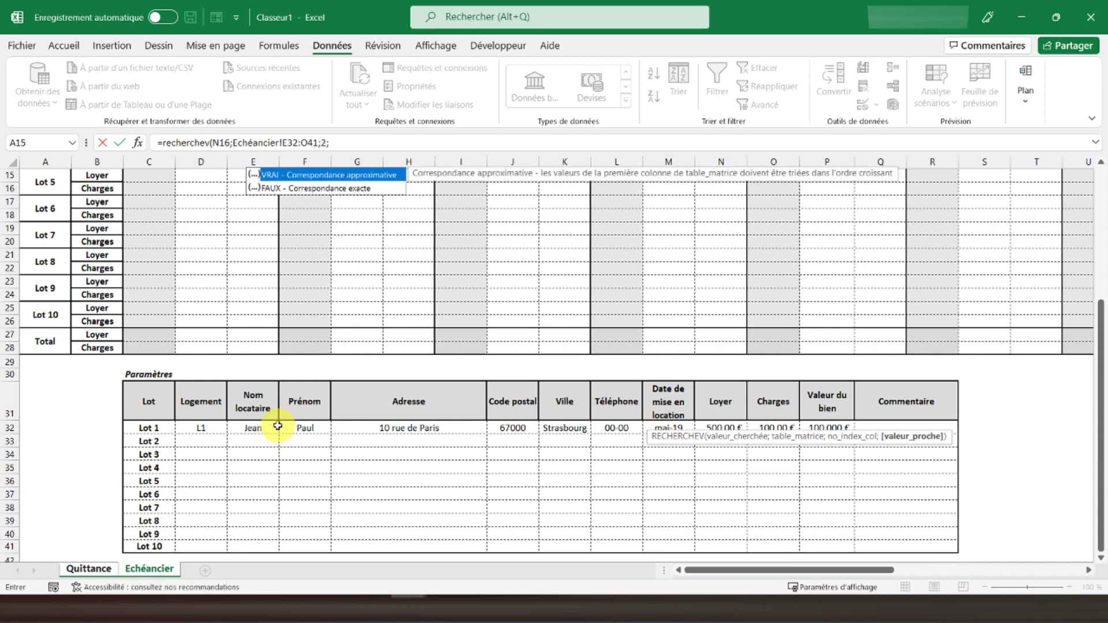
double_click(309, 189)
text())
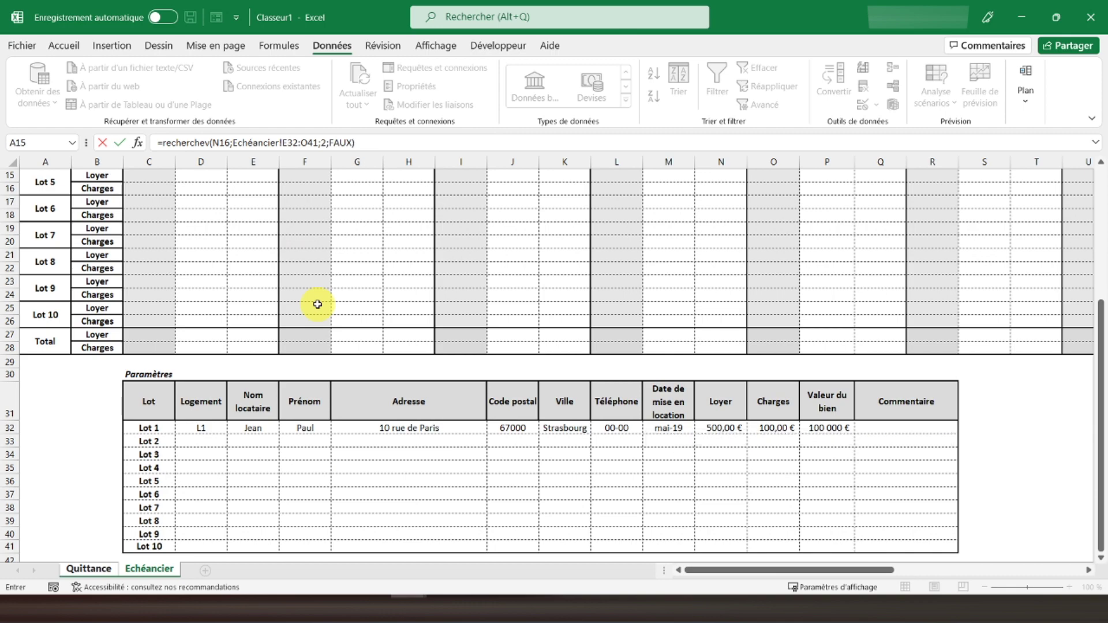
key(Return)
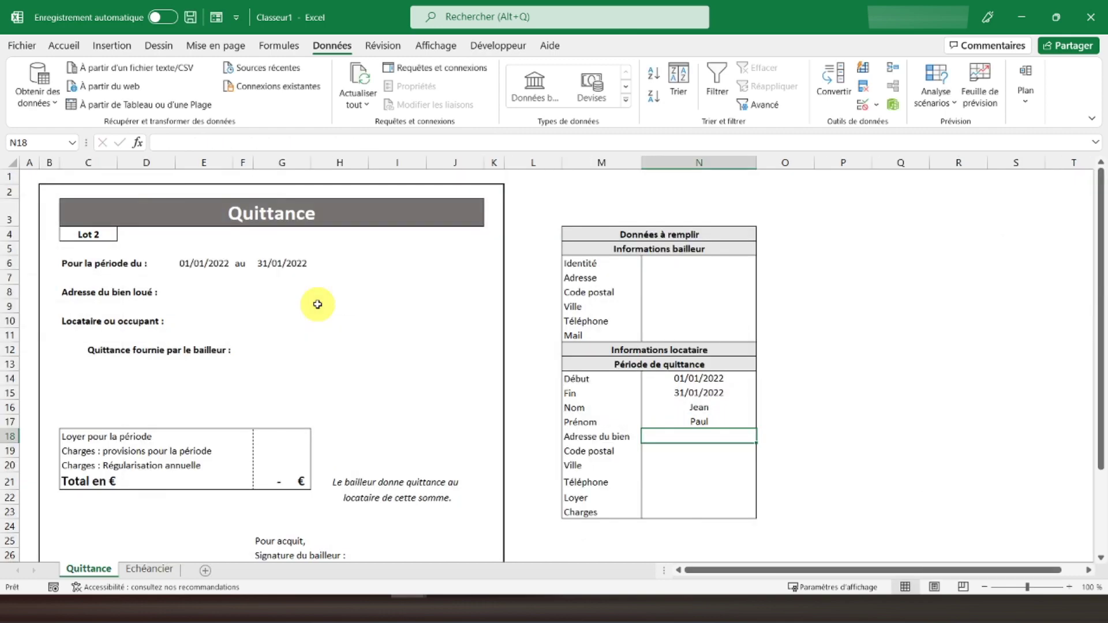
- Make the lookup range in N17's formula absolute as Echéancier!$E$32:$O$41
click(677, 423)
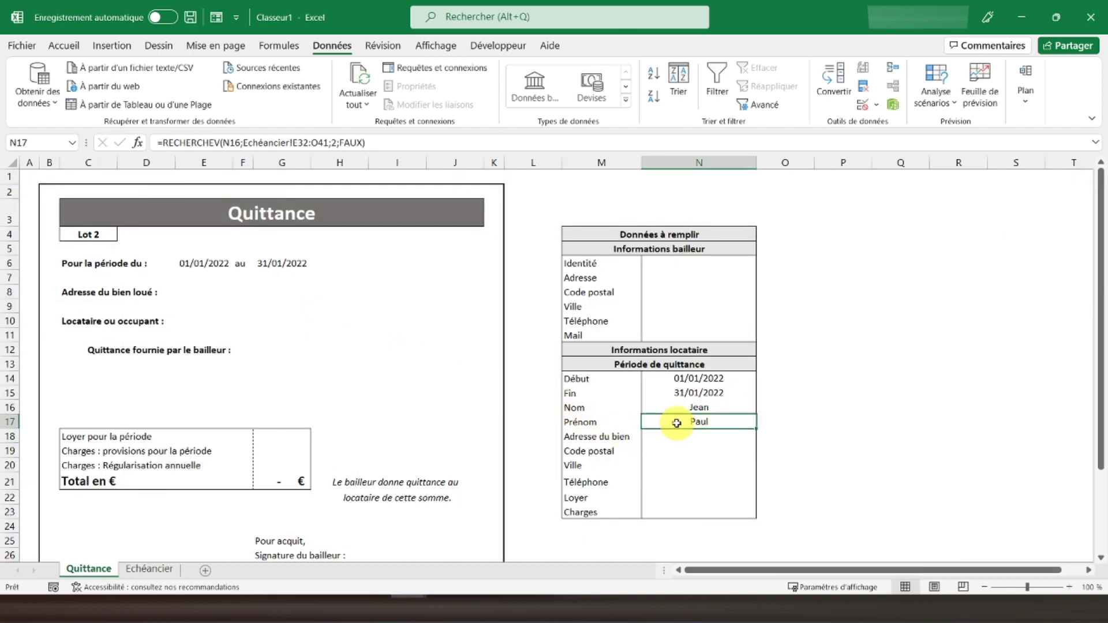
click(149, 568)
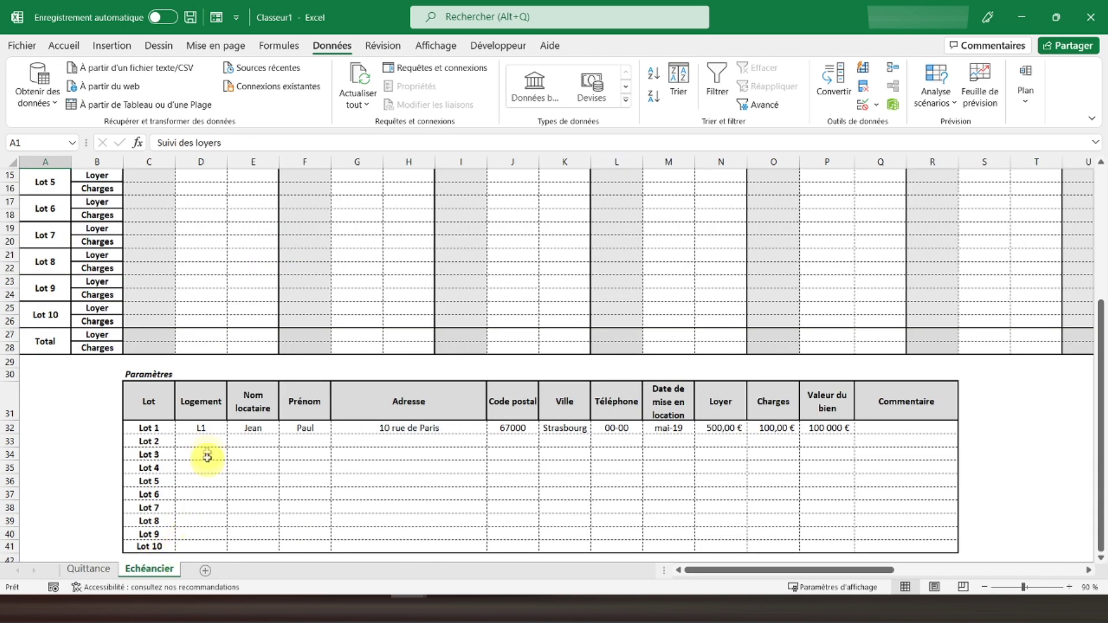
click(87, 569)
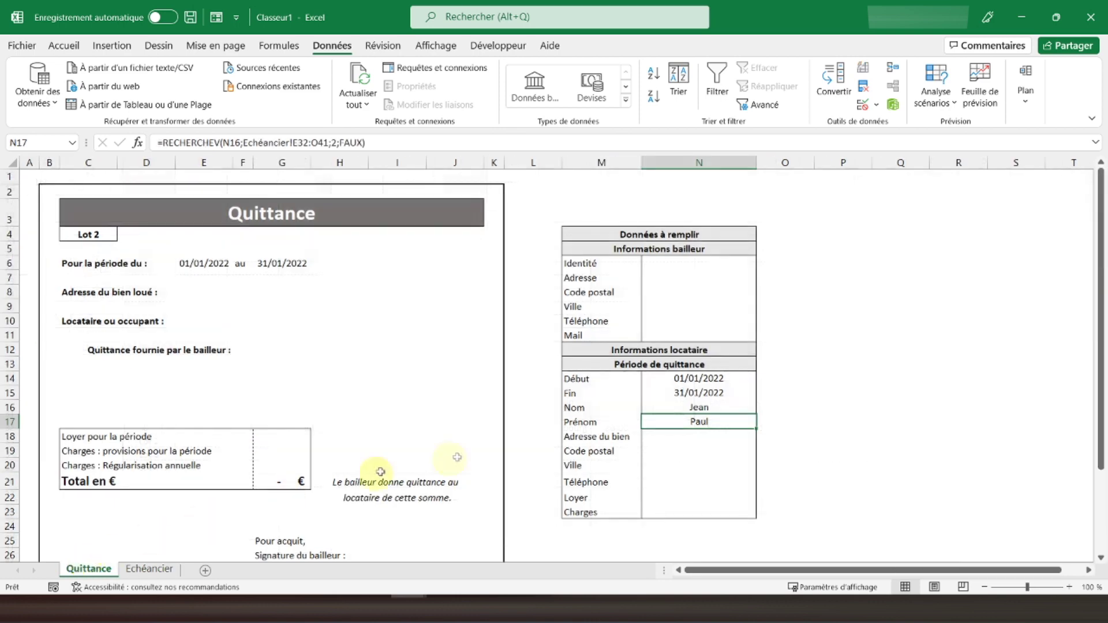
click(299, 142)
key(F4)
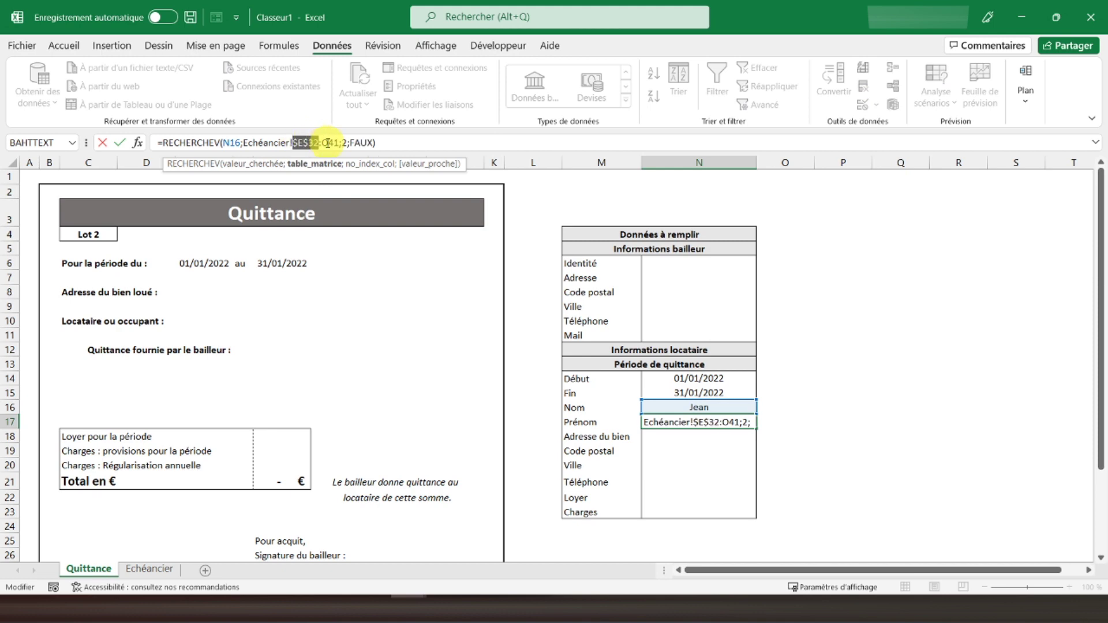
key(F4)
key(Return)
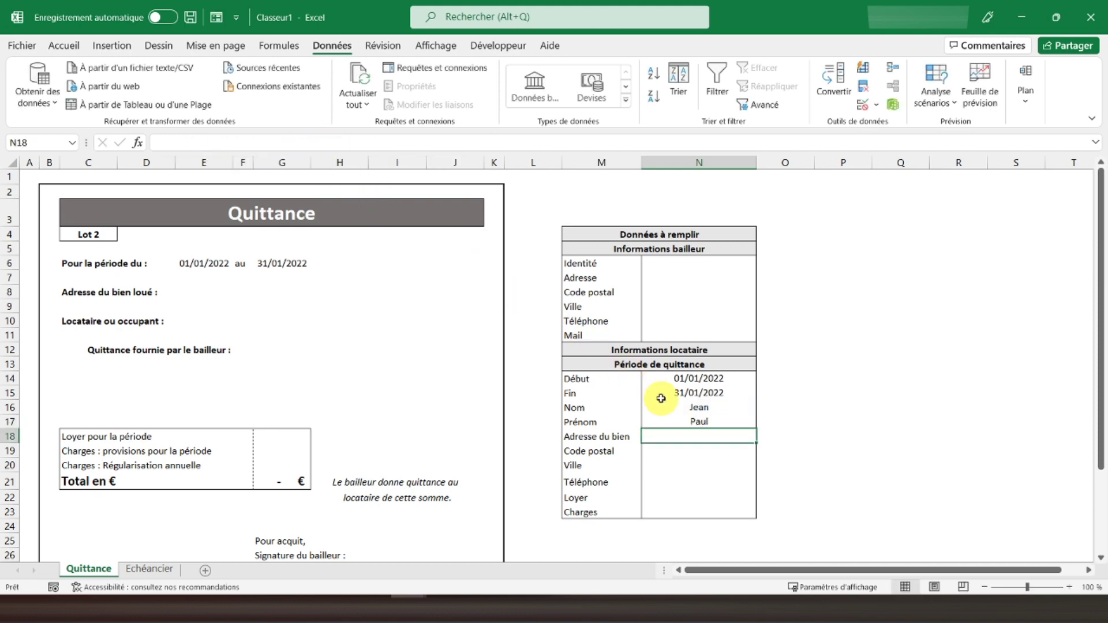
- Clear the Nom in N16 and change N17 to =sierreur(RECHERCHEV(N16;Echéancier!$E$32:$O$41;2;FAUX);"") so errors give a blank
click(676, 405)
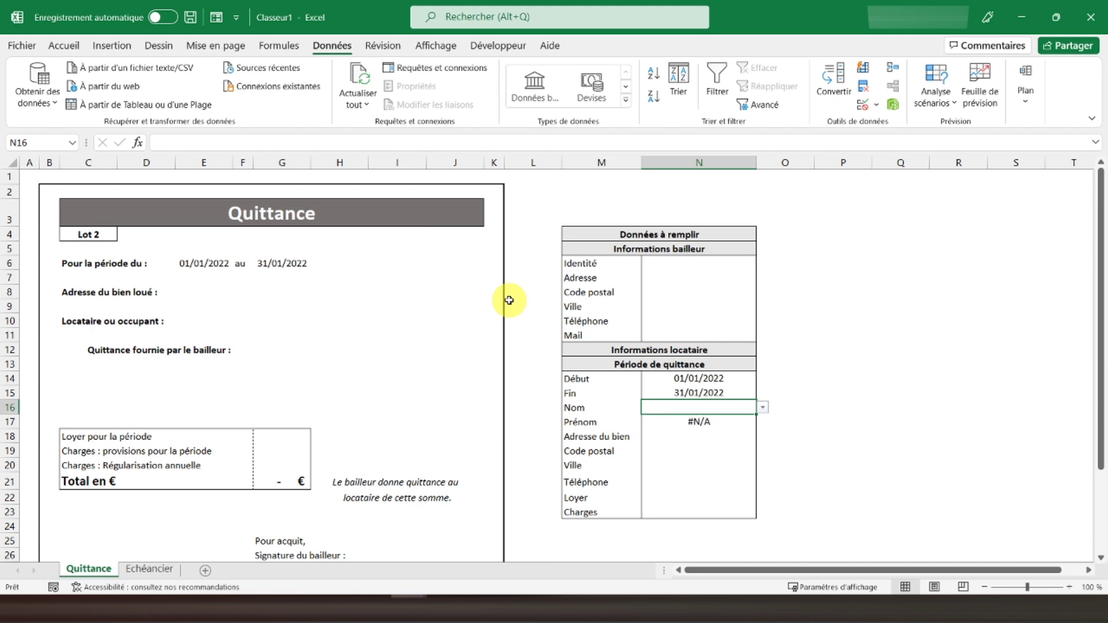
click(709, 421)
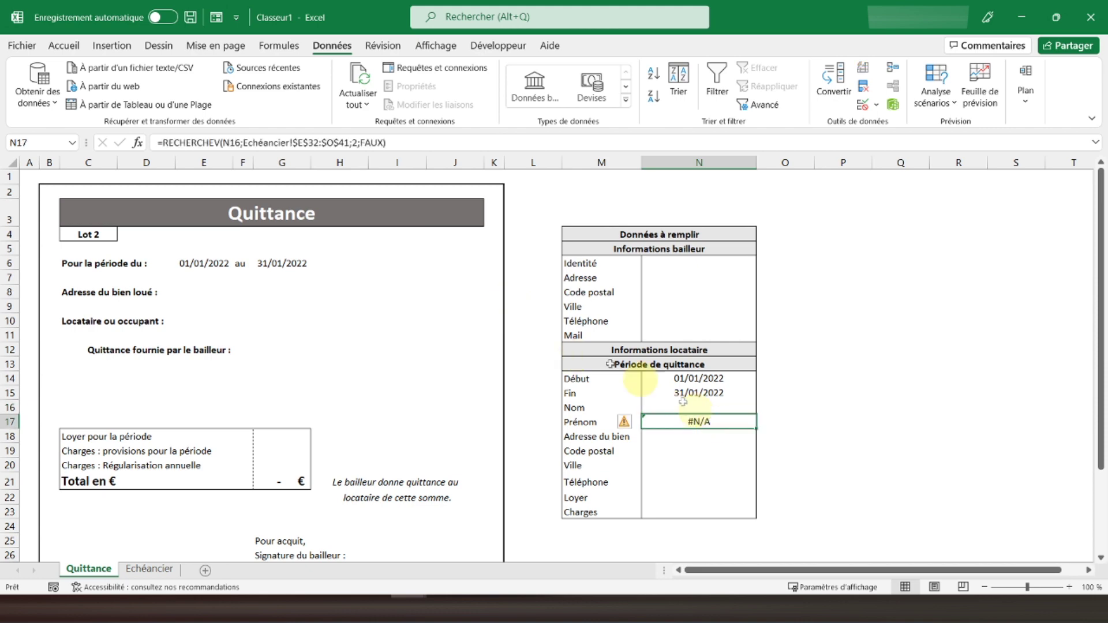
click(165, 145)
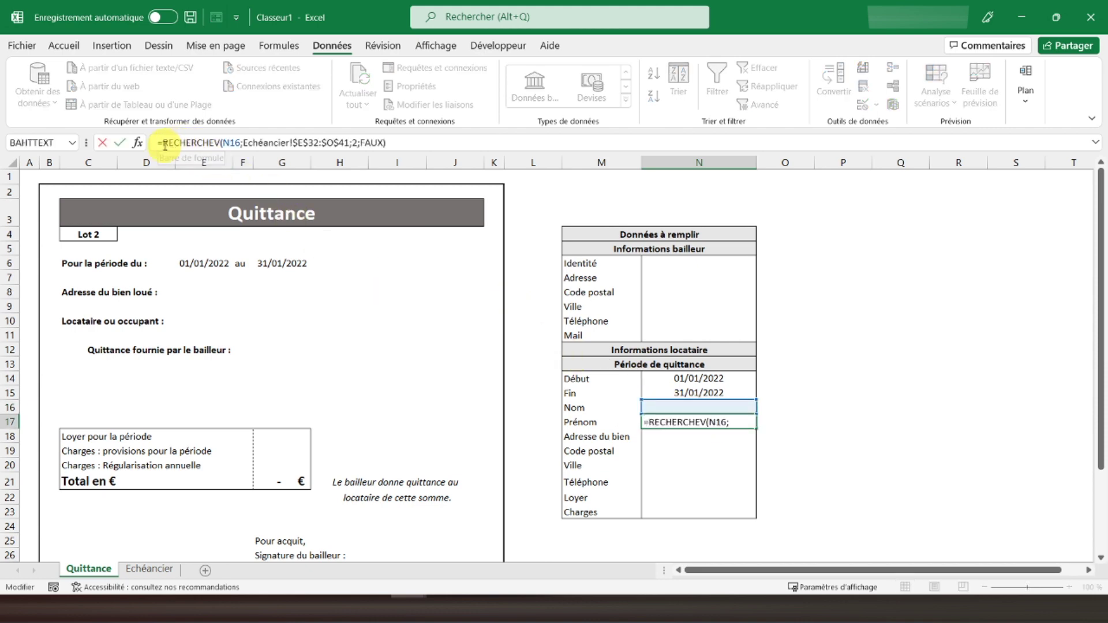
text(sierreur)
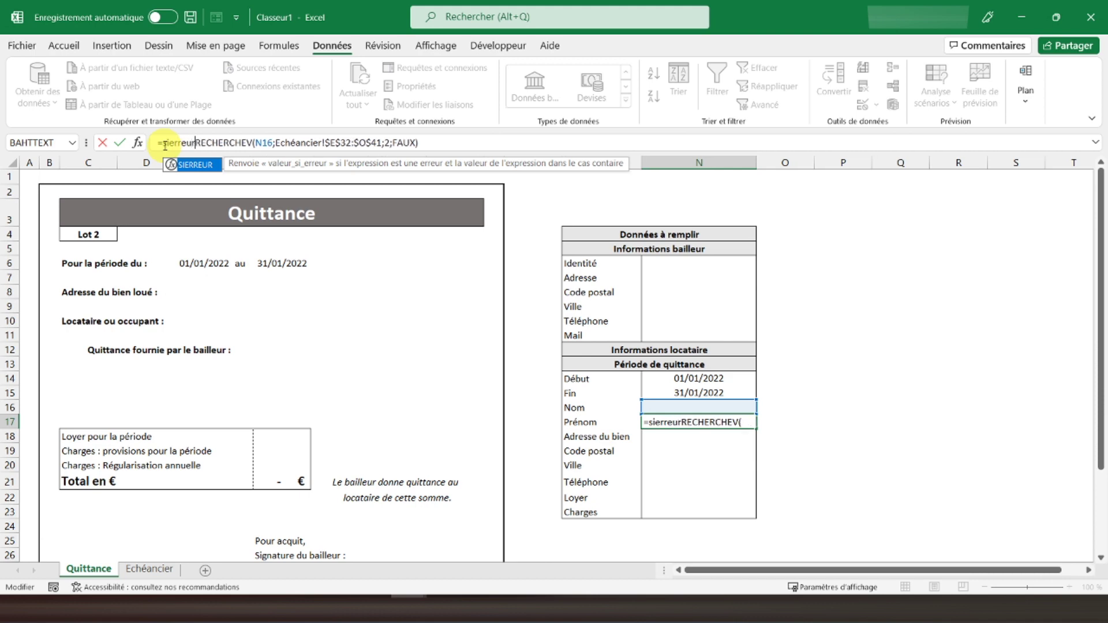
text(()
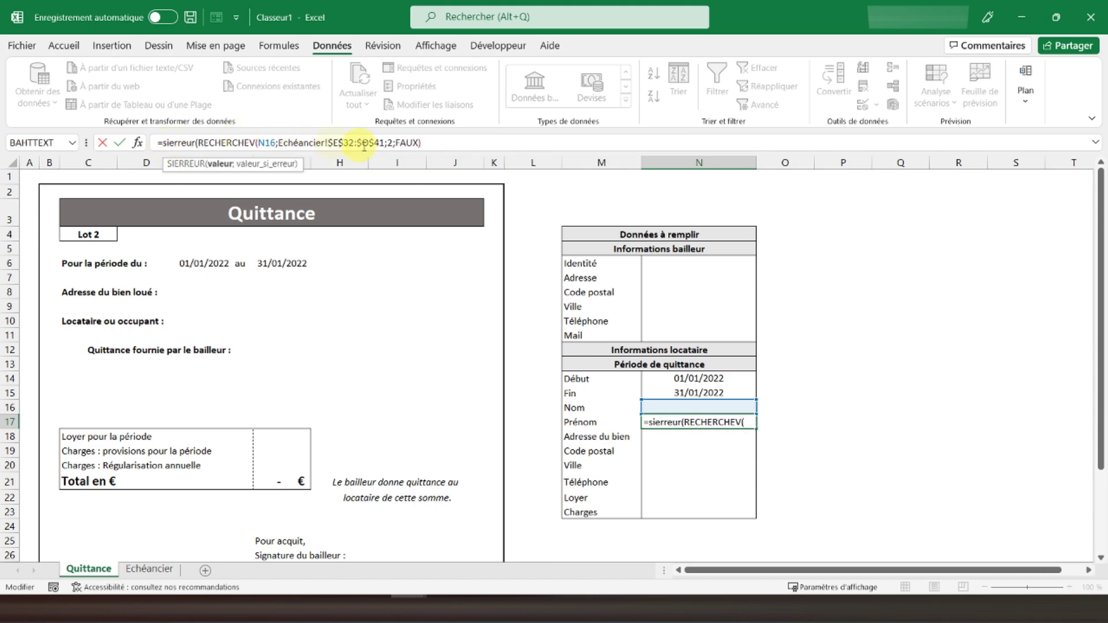
click(433, 143)
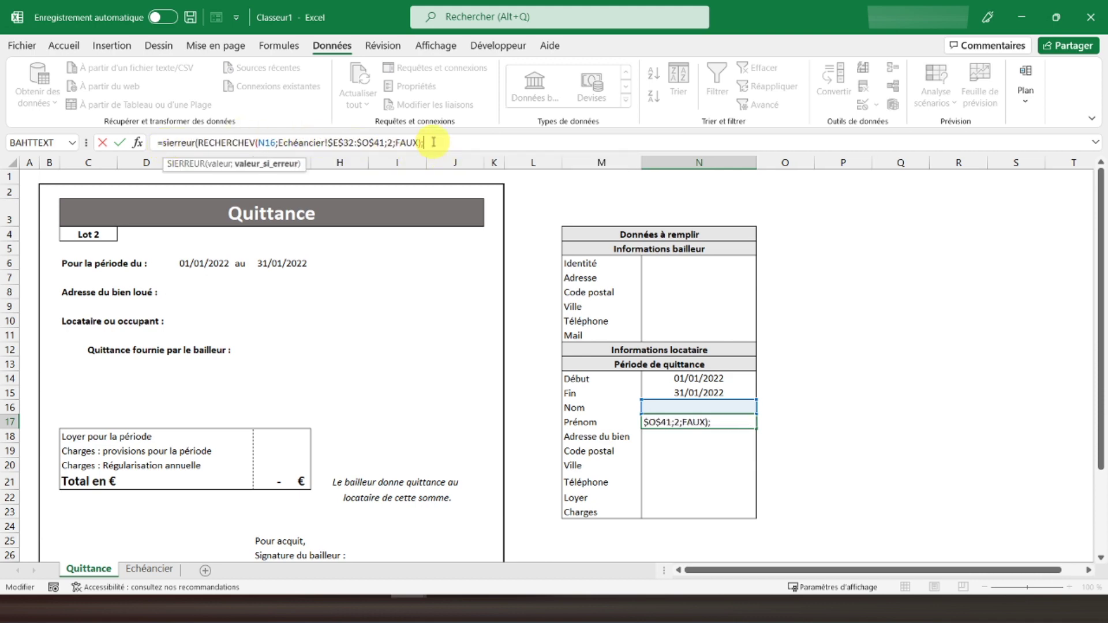
text(;""))
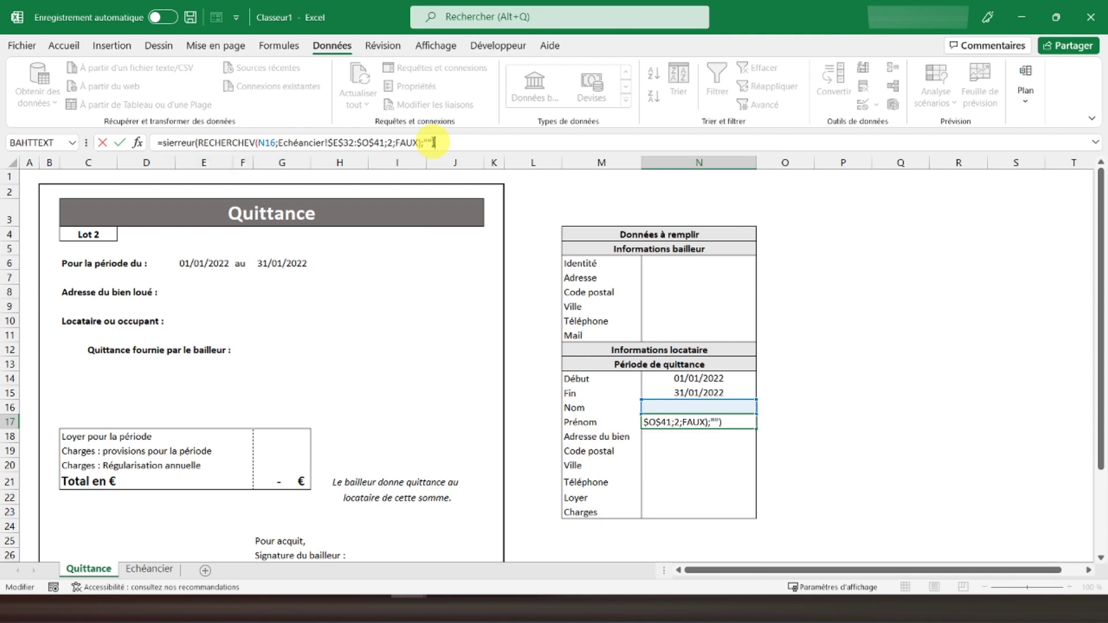
key(Return)
- Select the tenant's name again from the drop-down list in Nom cell N16
click(669, 409)
click(762, 407)
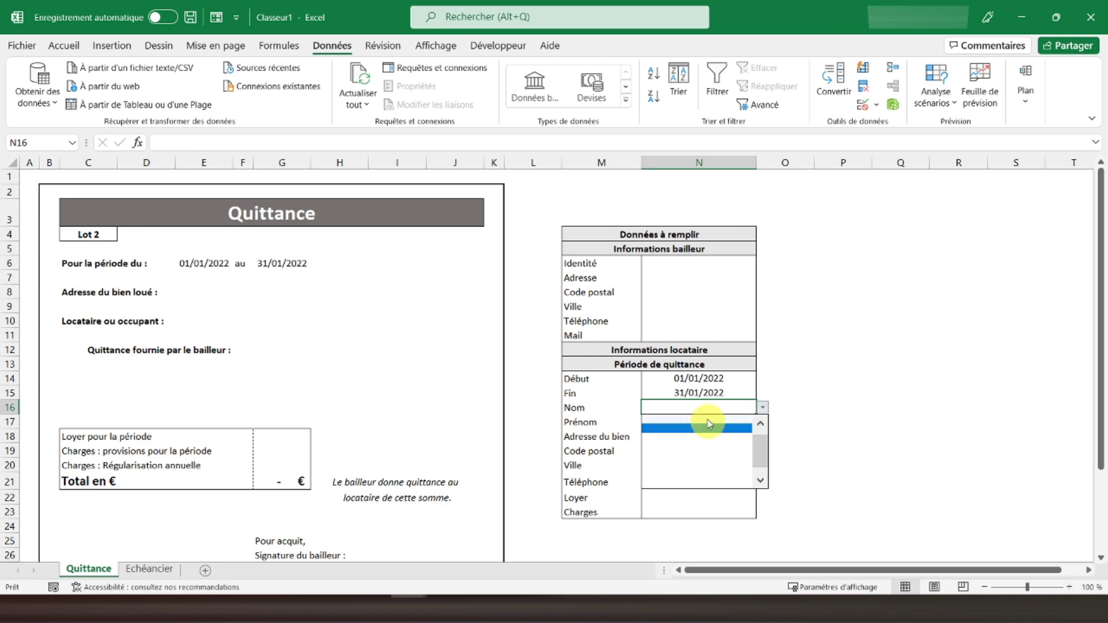
click(761, 423)
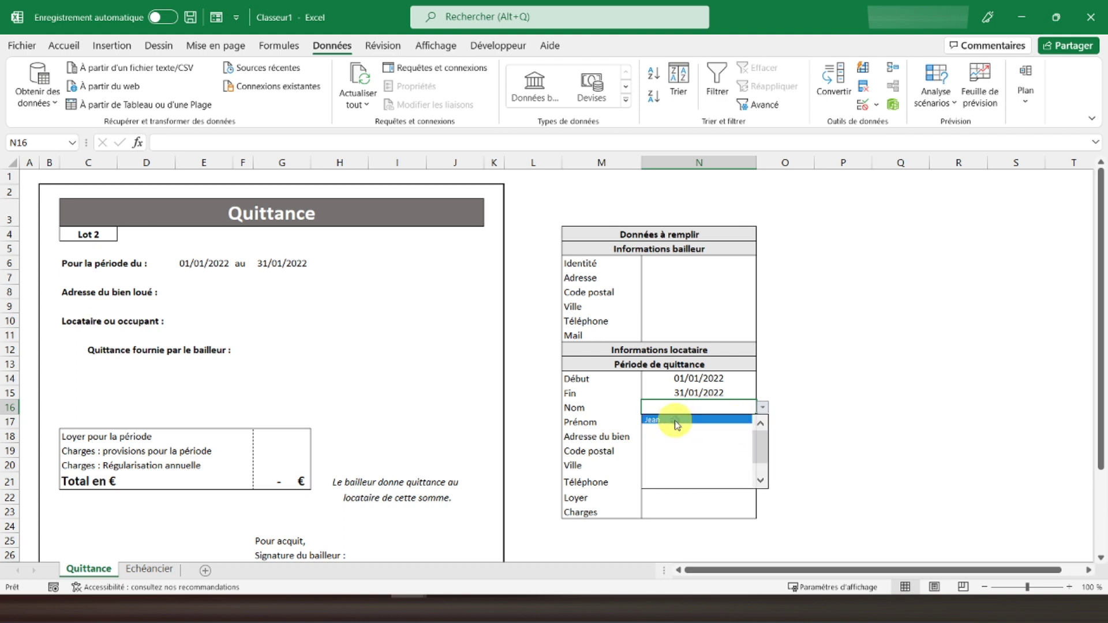
click(693, 421)
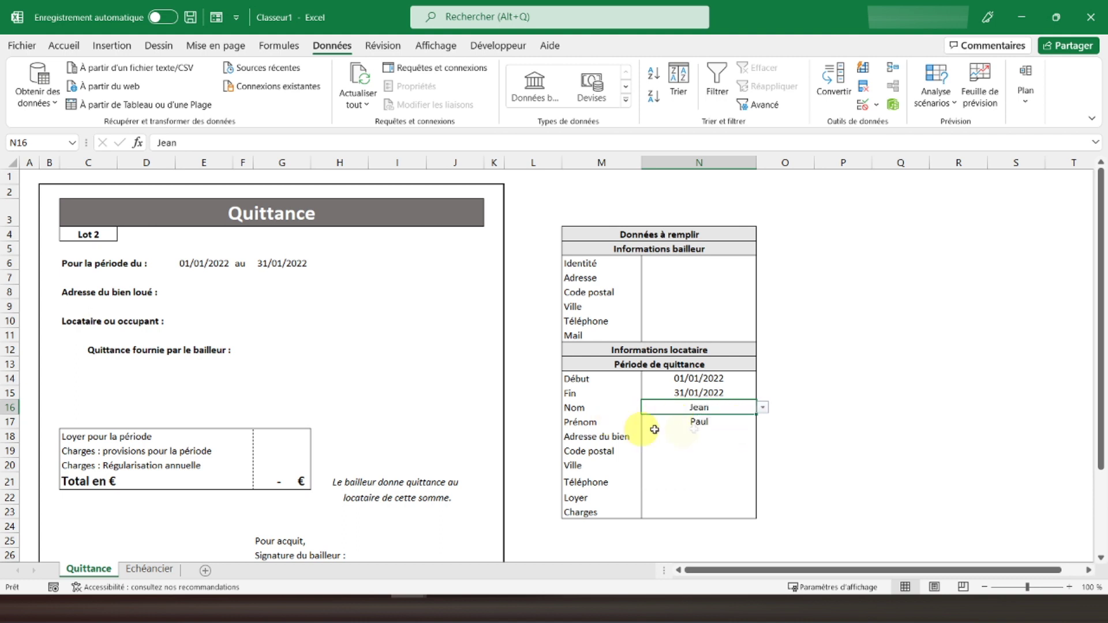
- Copy the full text of the SIERREUR lookup formula from Prénom cell N17
click(696, 427)
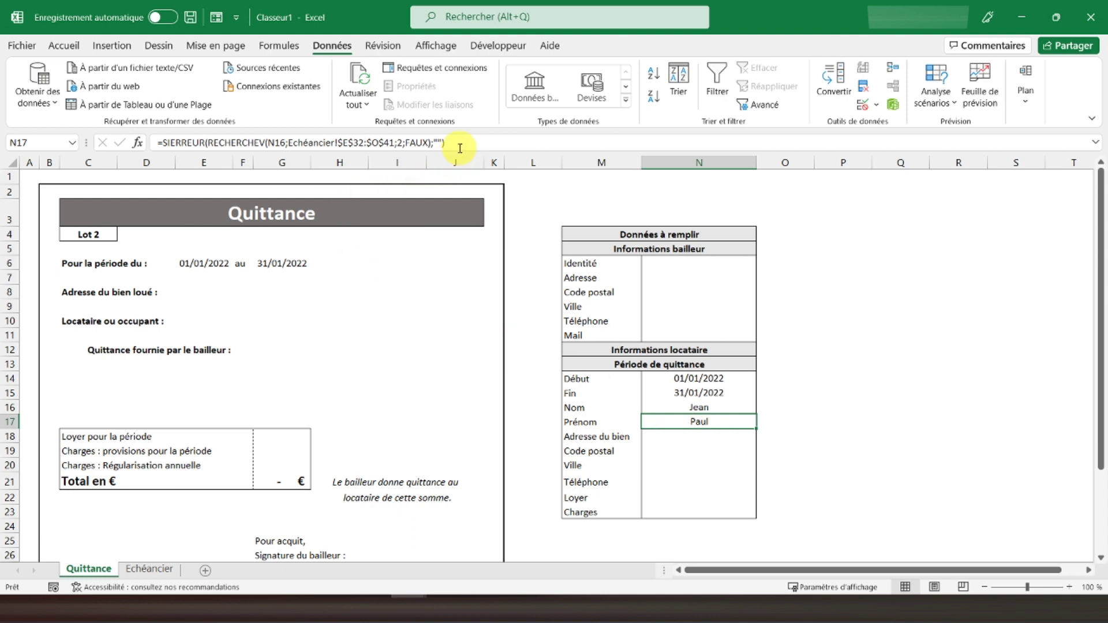
drag(460, 149, 152, 149)
key(ctrl+c)
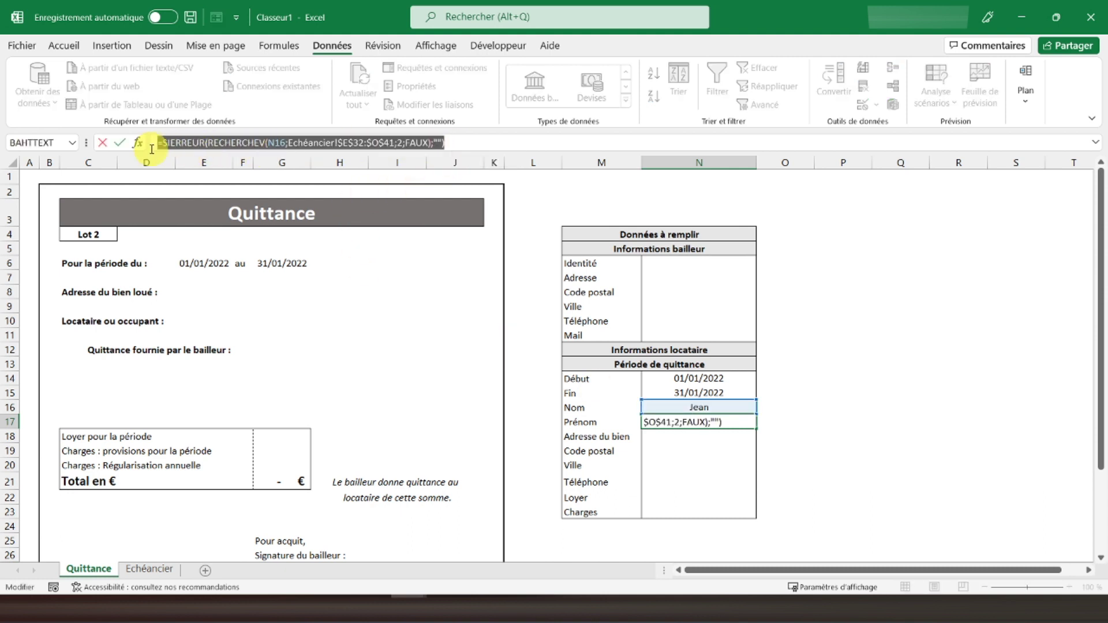
- Paste the SIERREUR lookup formula into Adresse du bien cell N18 and set its column index to 3
key(Return)
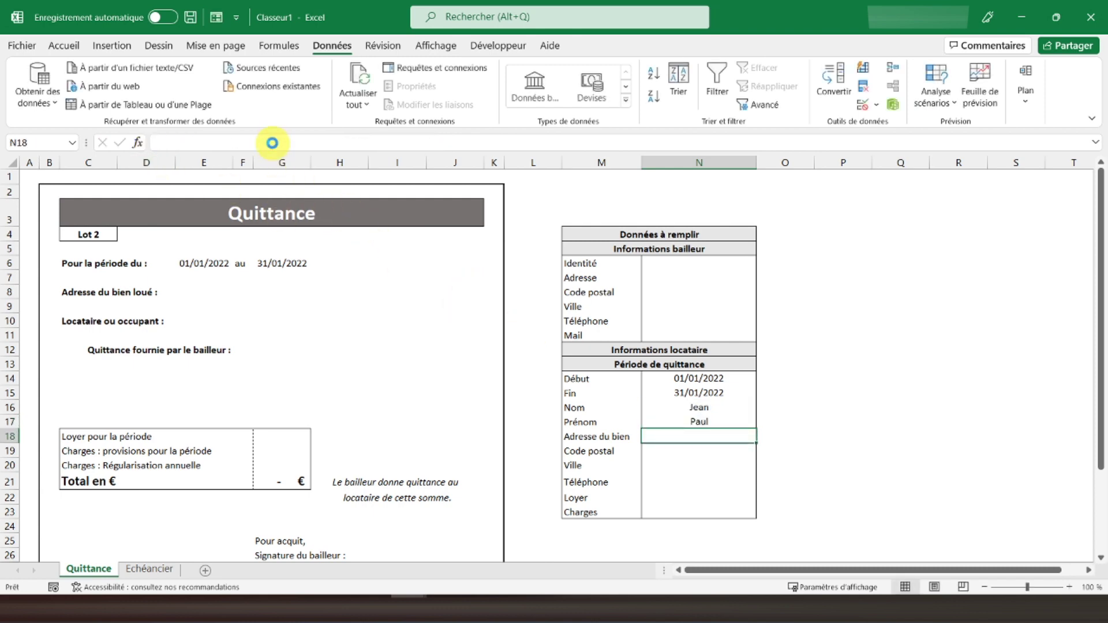
key(ctrl+v)
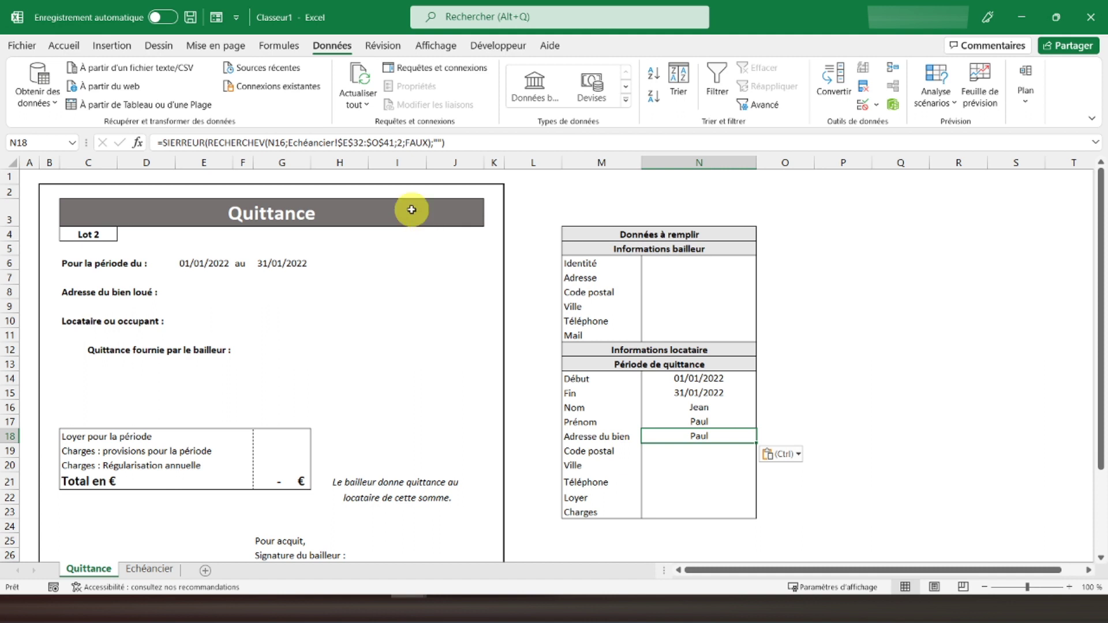
click(401, 144)
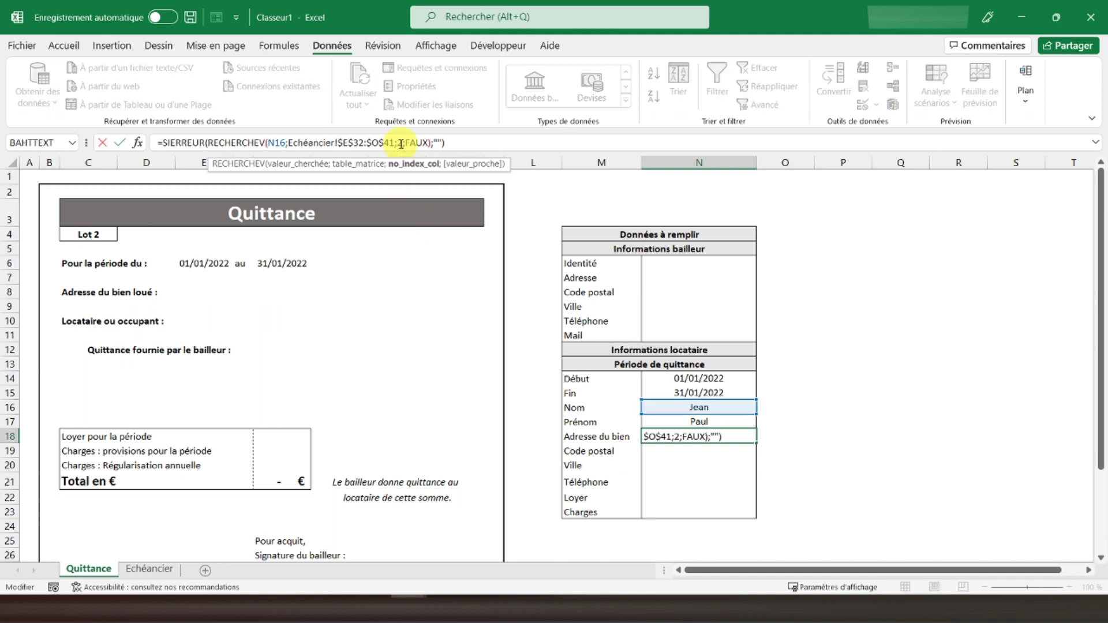
text(3)
key(Return)
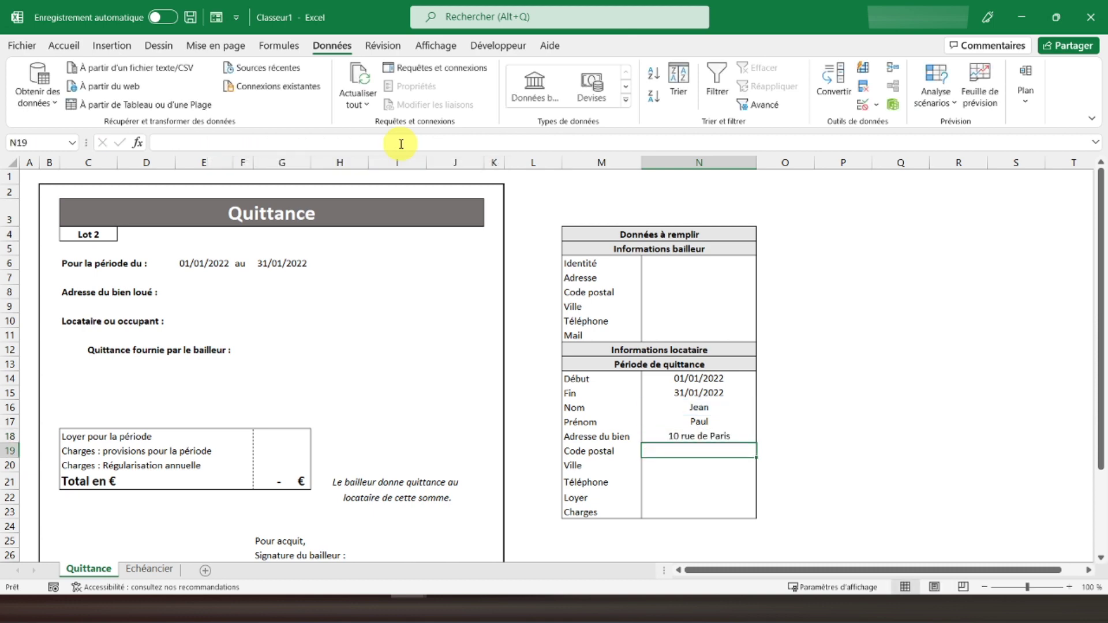
- Make the lookup value reference in Prénom cell N17's formula absolute as $N$16
click(688, 426)
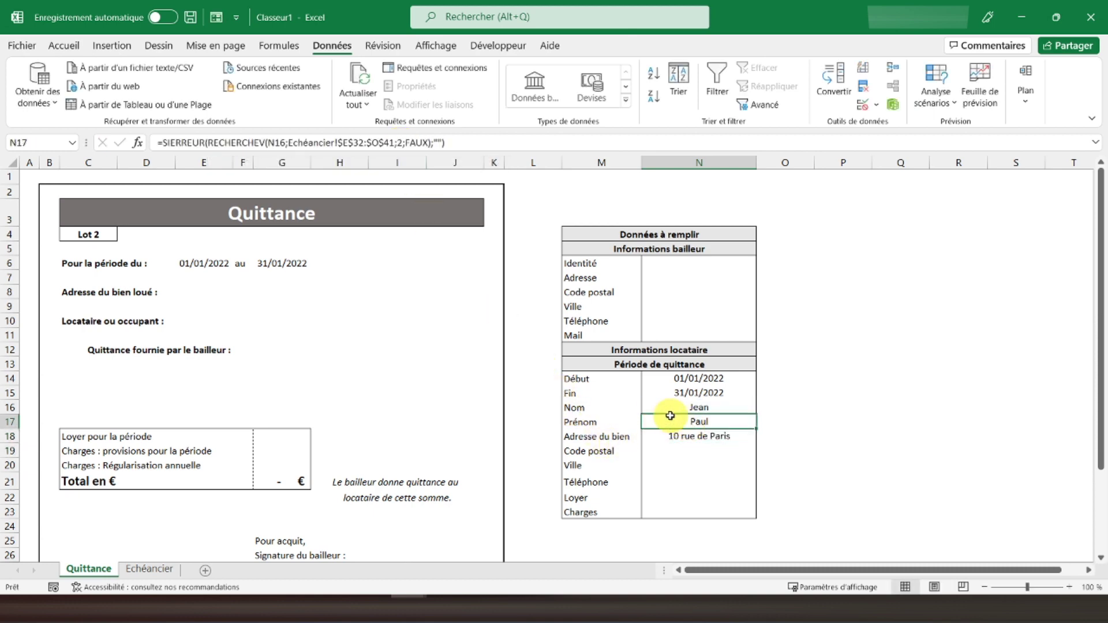
click(276, 143)
click(275, 142)
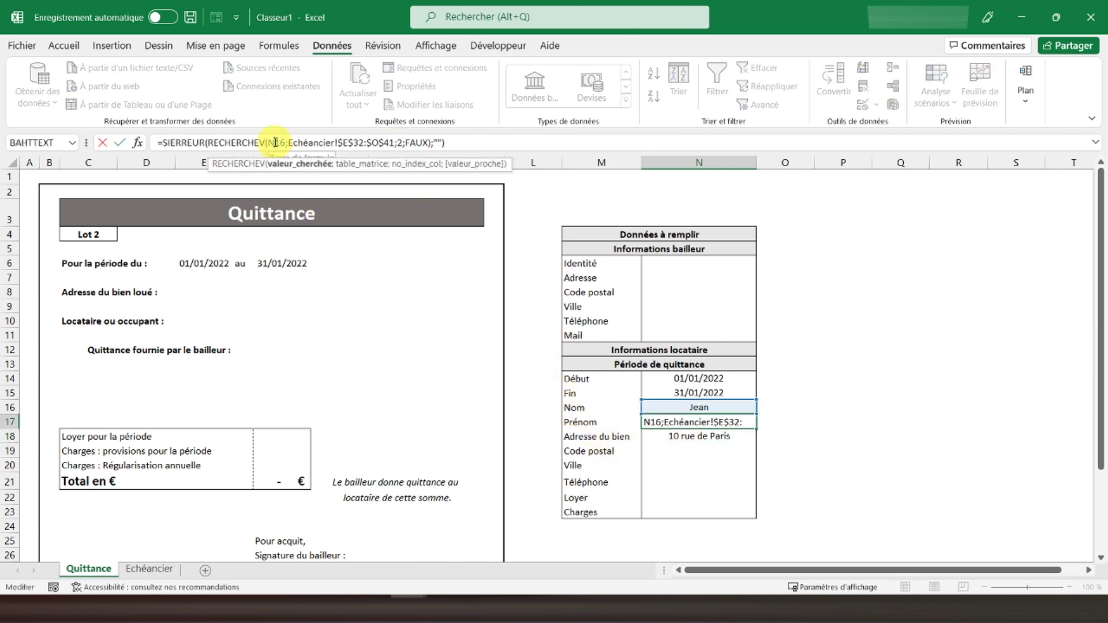
key(F4)
key(Return)
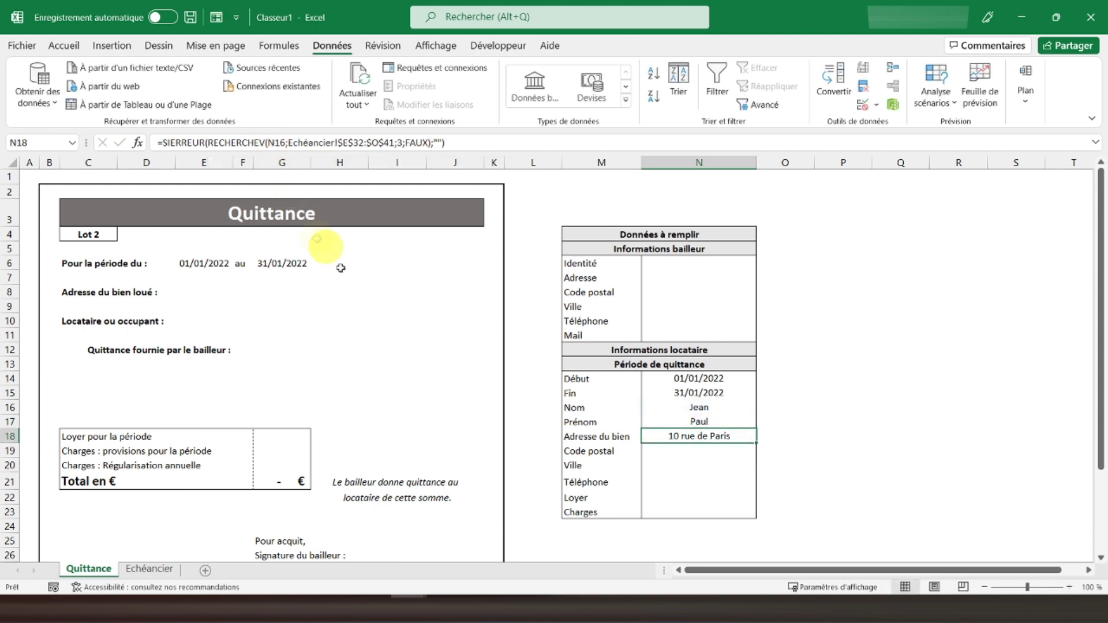
- Fill the lookup formula from Prénom cell N17 down through Charges cell N23
click(684, 420)
click(687, 404)
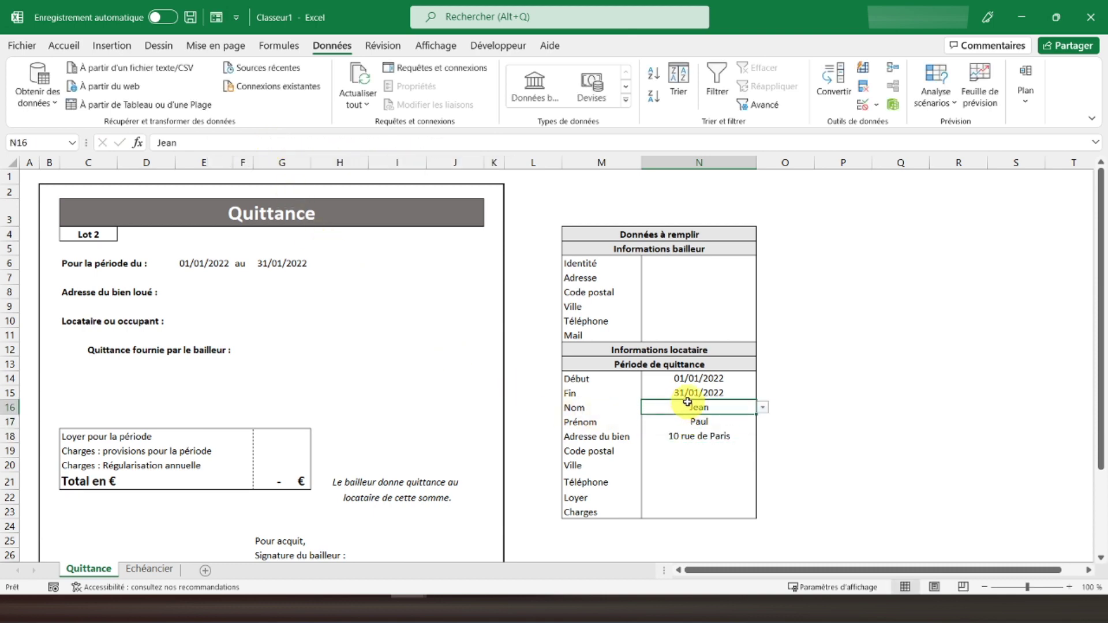
click(692, 422)
drag(758, 429, 744, 513)
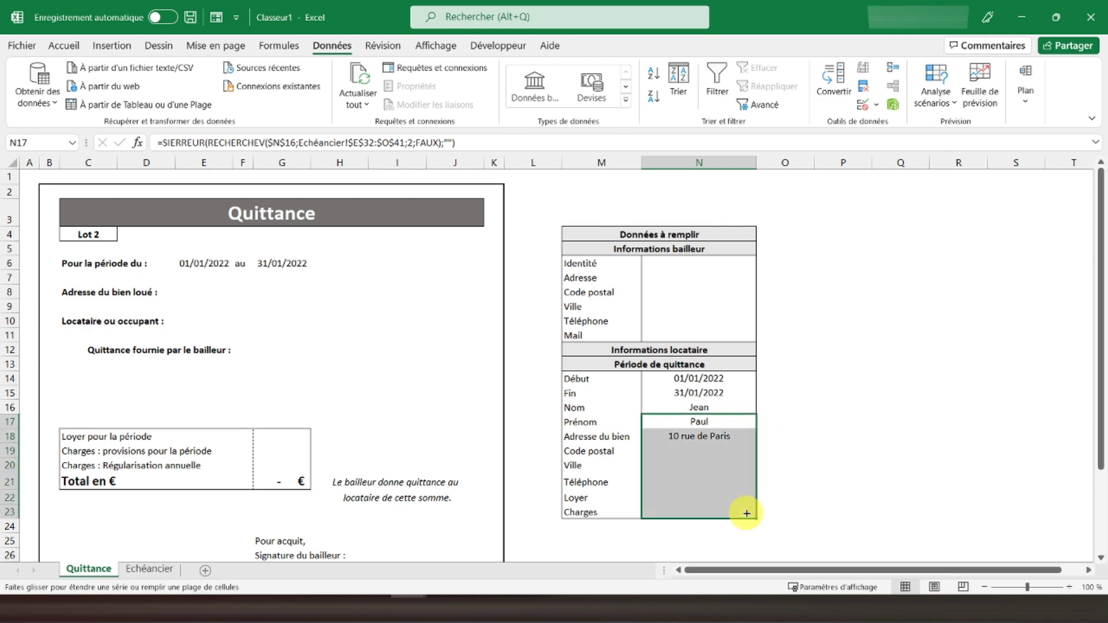
click(688, 462)
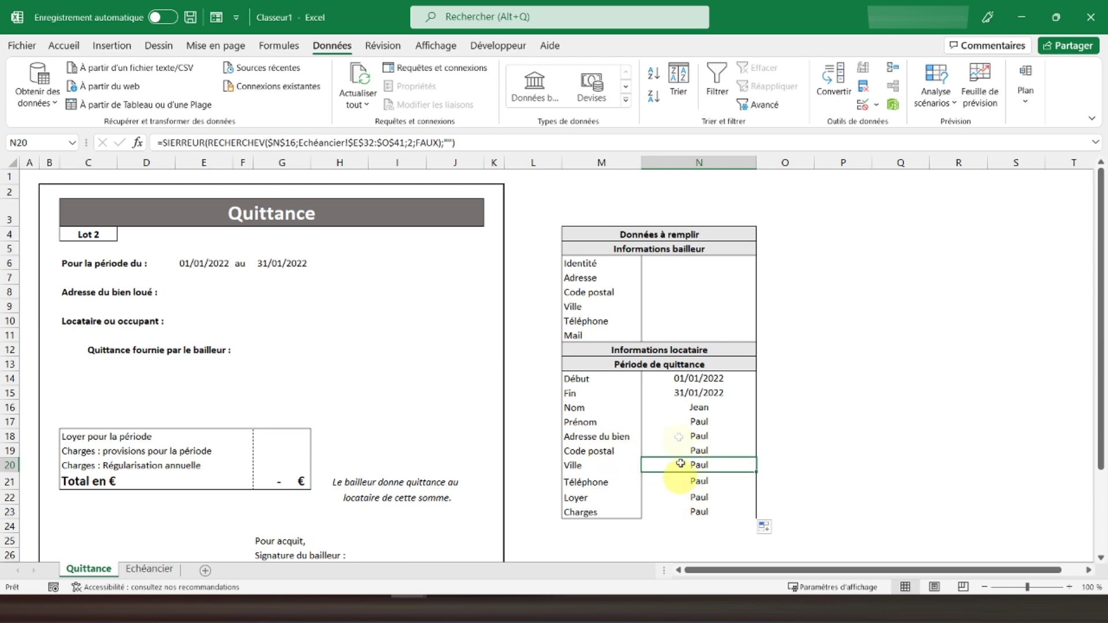
- Apply a bottom border (Bordure inférieure) to the tenant data range N14:N23
drag(687, 377, 695, 511)
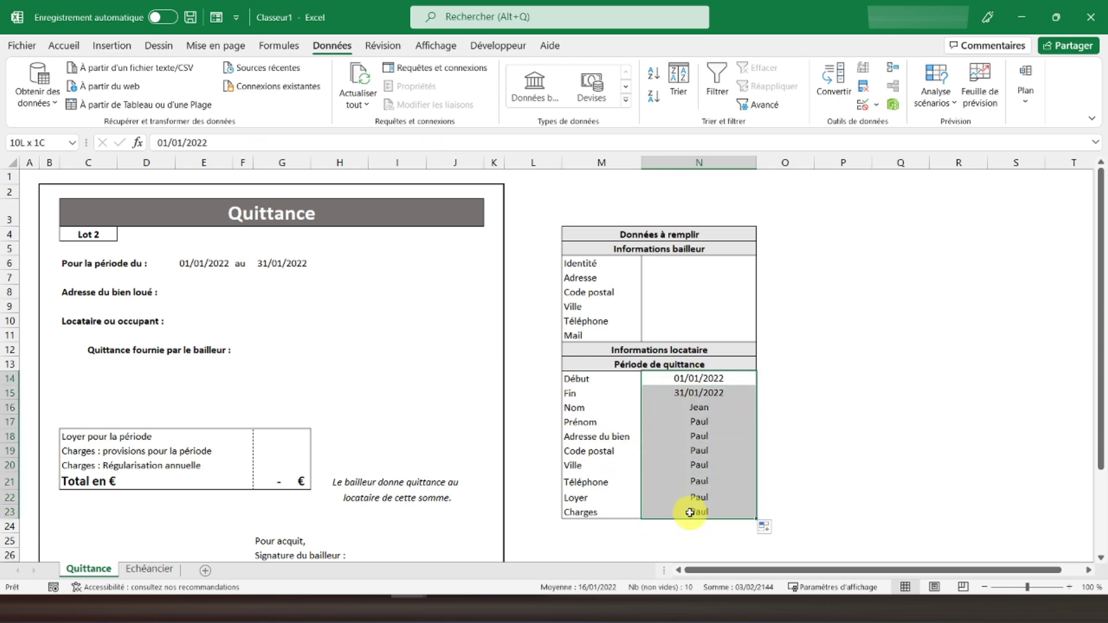
click(64, 45)
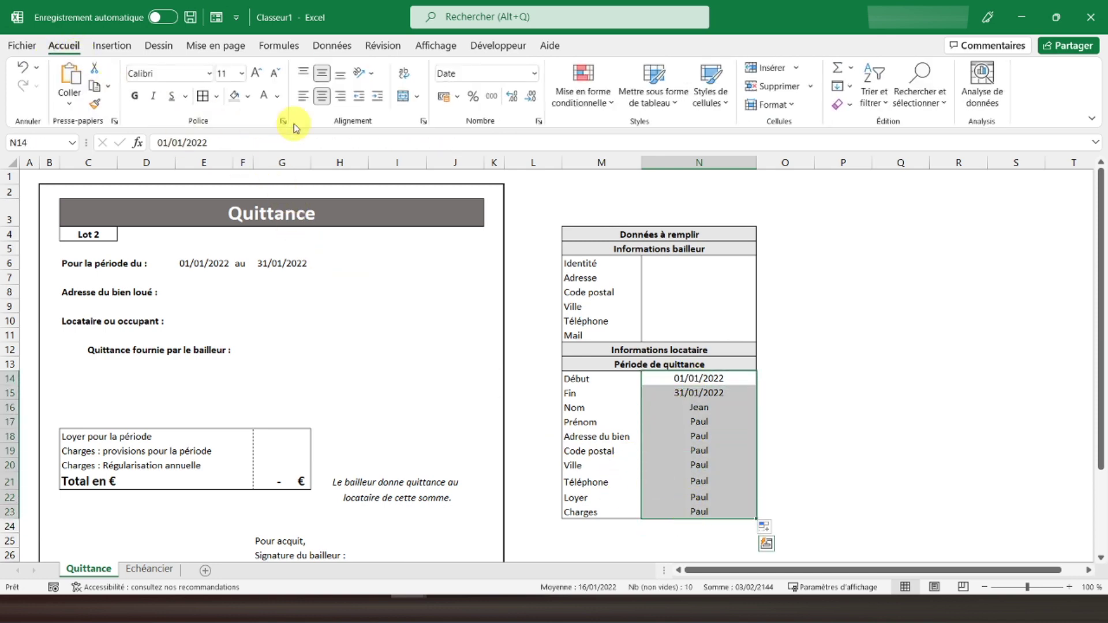
click(218, 98)
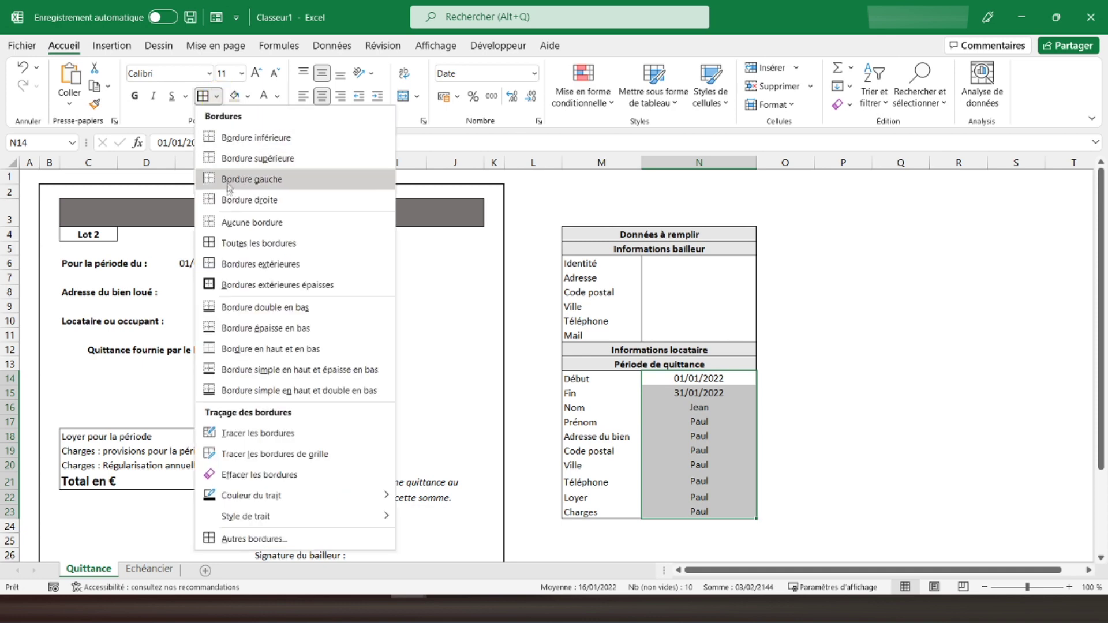
click(234, 138)
click(711, 460)
- Set the RECHERCHEV column index to 3 in Adresse du bien cell N18
click(673, 422)
click(677, 436)
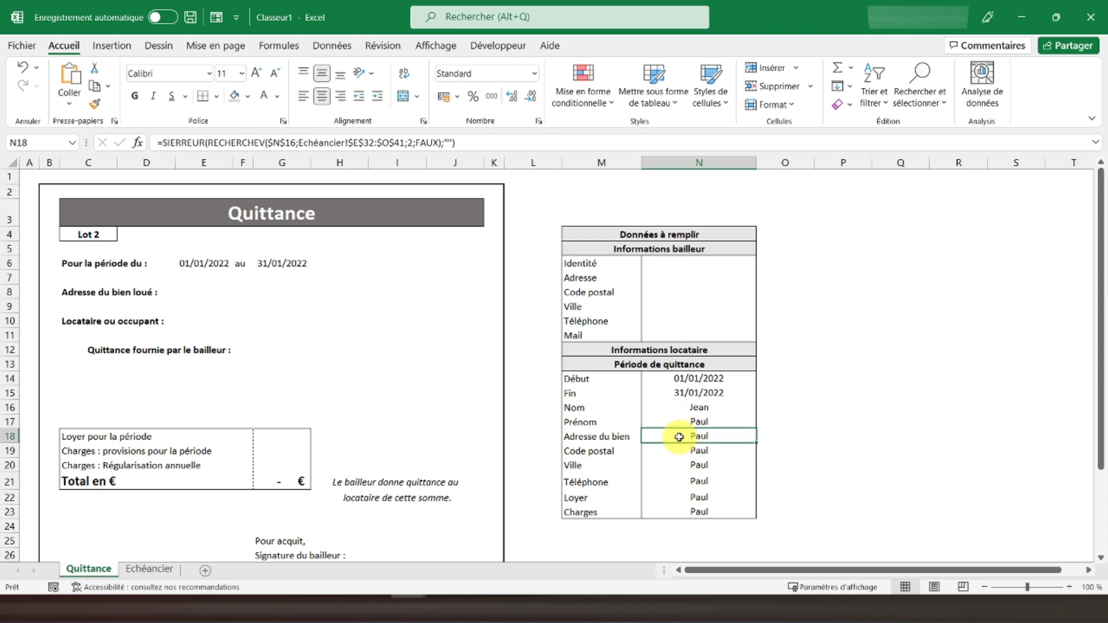
click(414, 143)
key(BackSpace)
text(3)
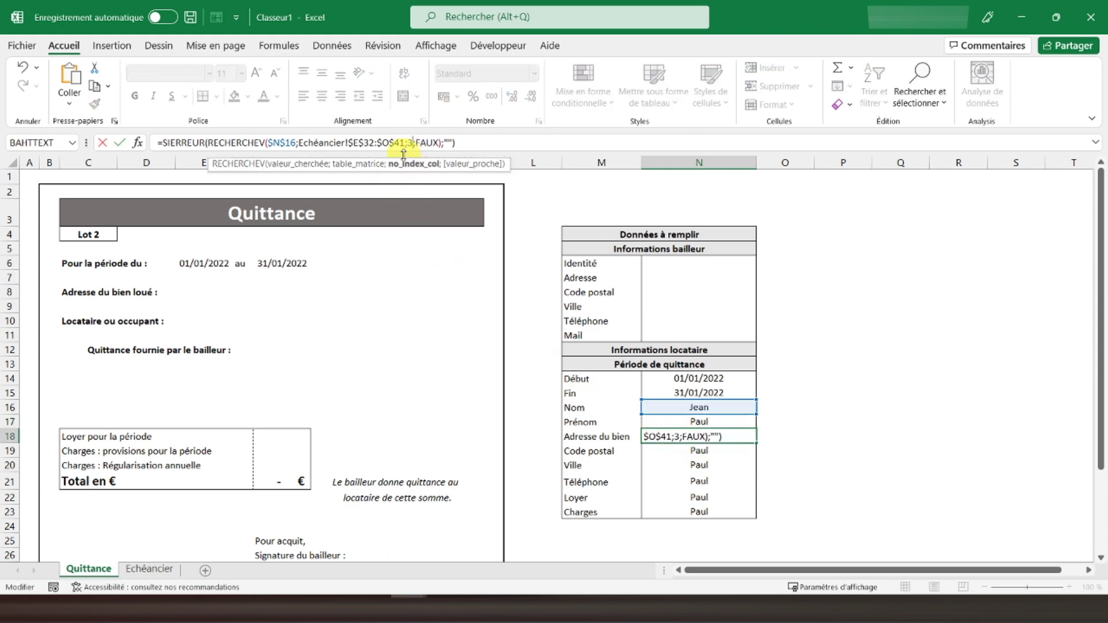
key(Return)
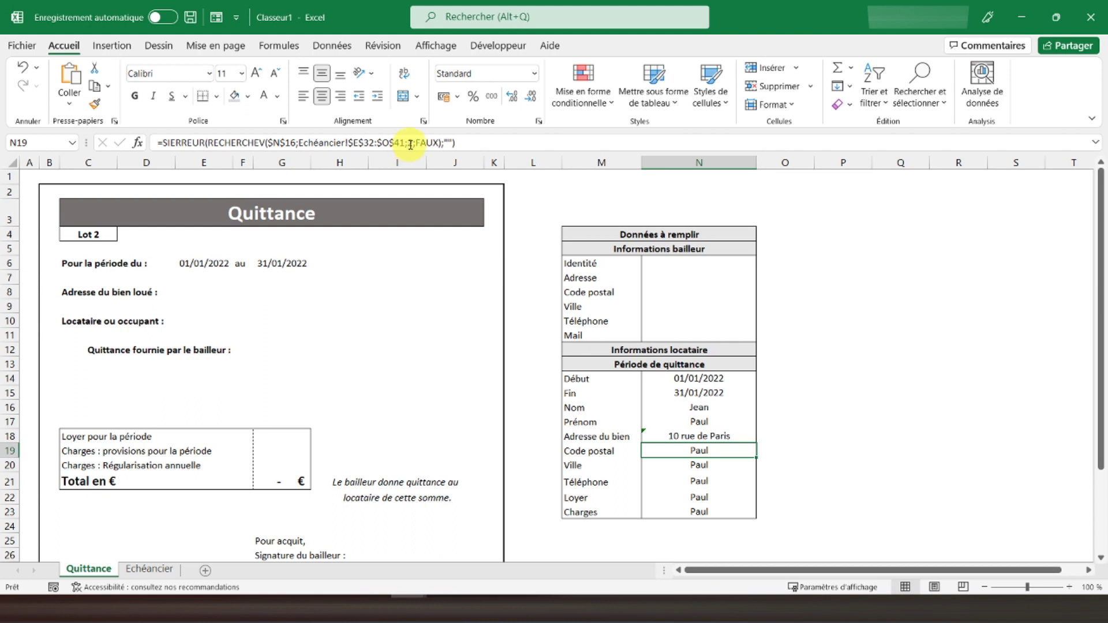
- Set the RECHERCHEV column index to 4 in Code postal cell N19
click(412, 142)
key(BackSpace)
text(4)
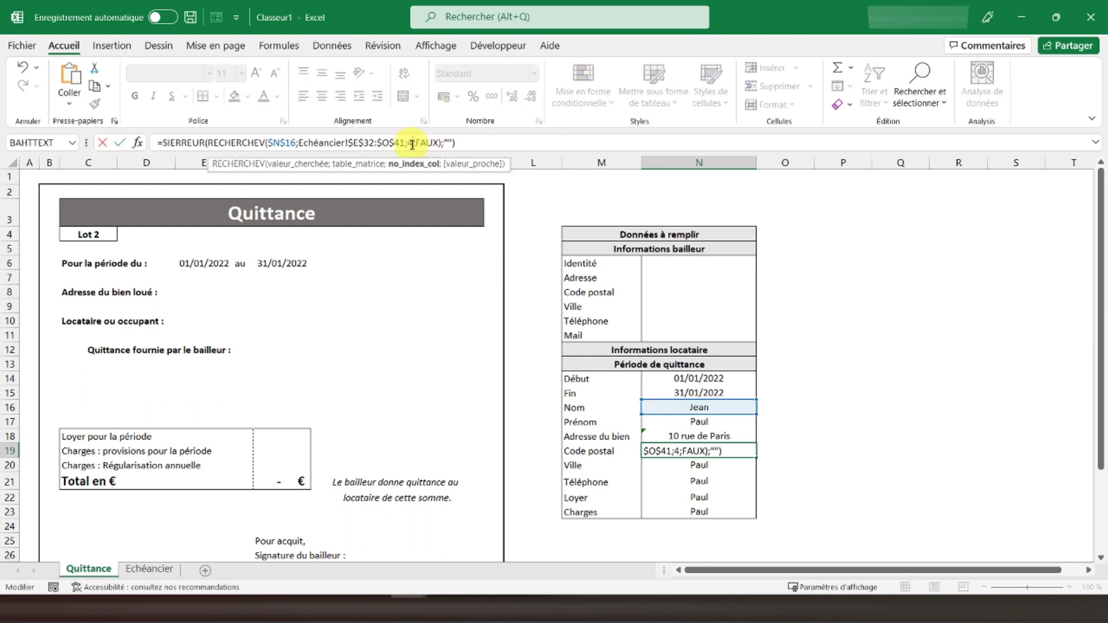
key(Return)
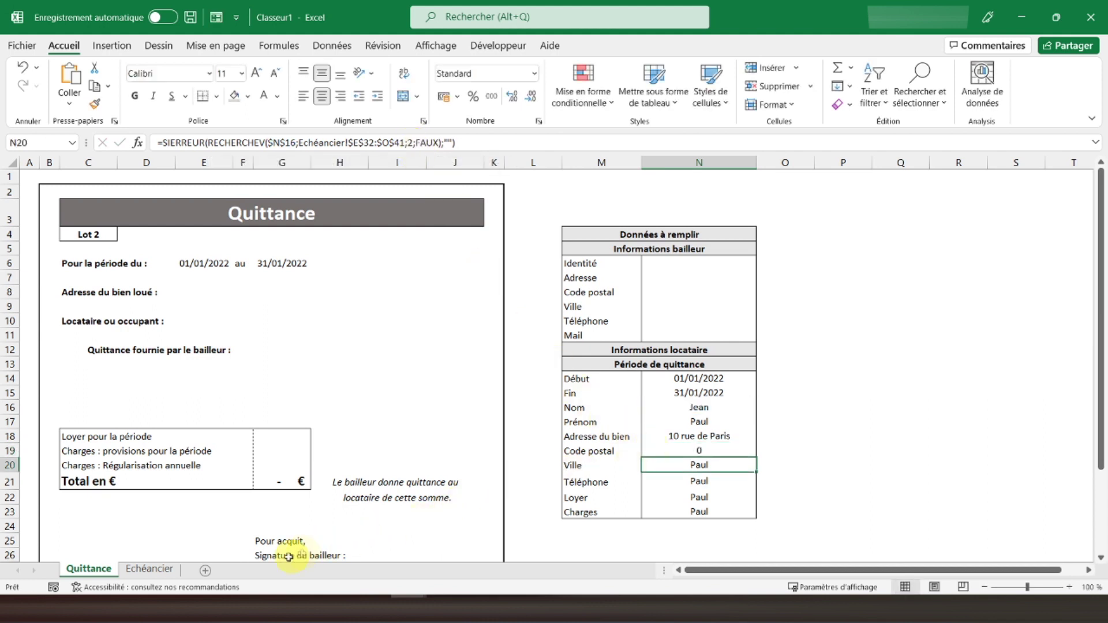
- Check the Code postal column in Echéancier's Paramètres table and set the column index in Ville cell N20 to 6
click(148, 569)
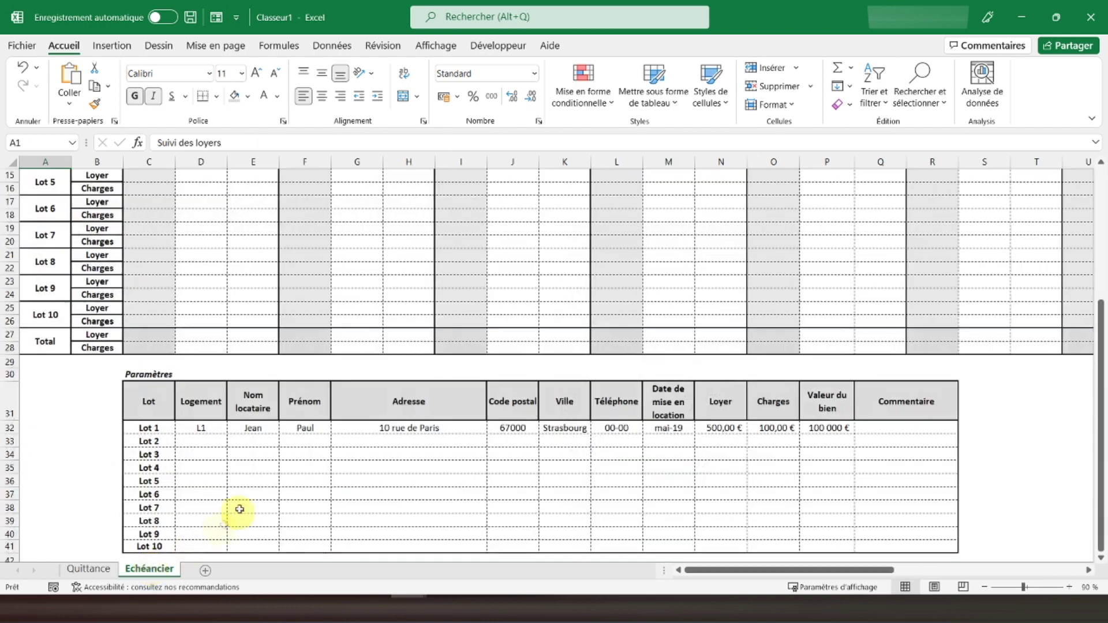
click(510, 426)
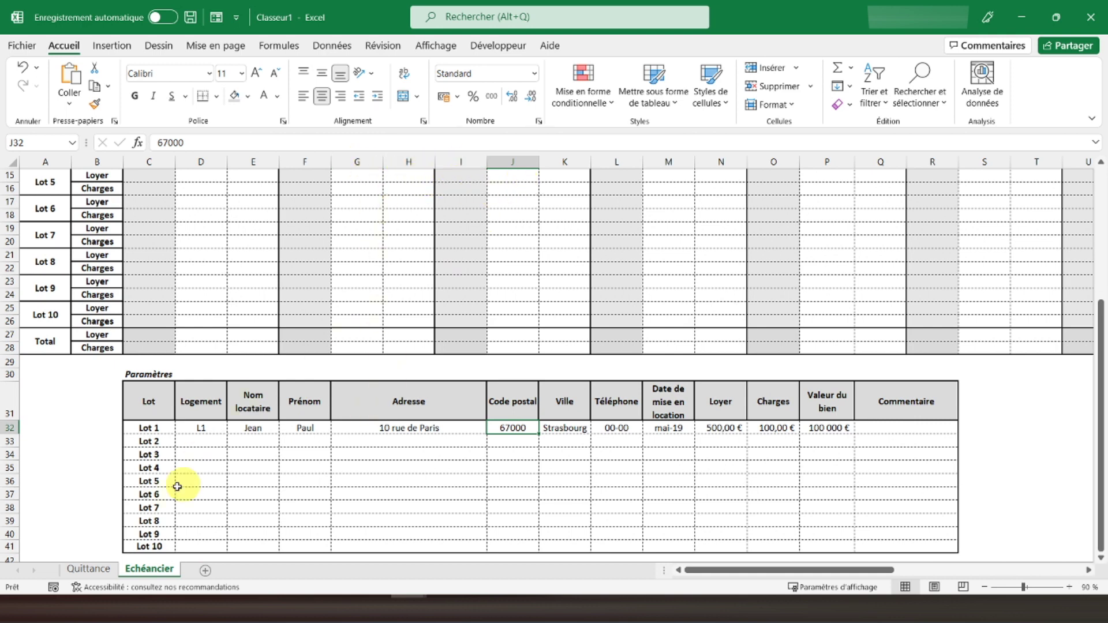
click(84, 569)
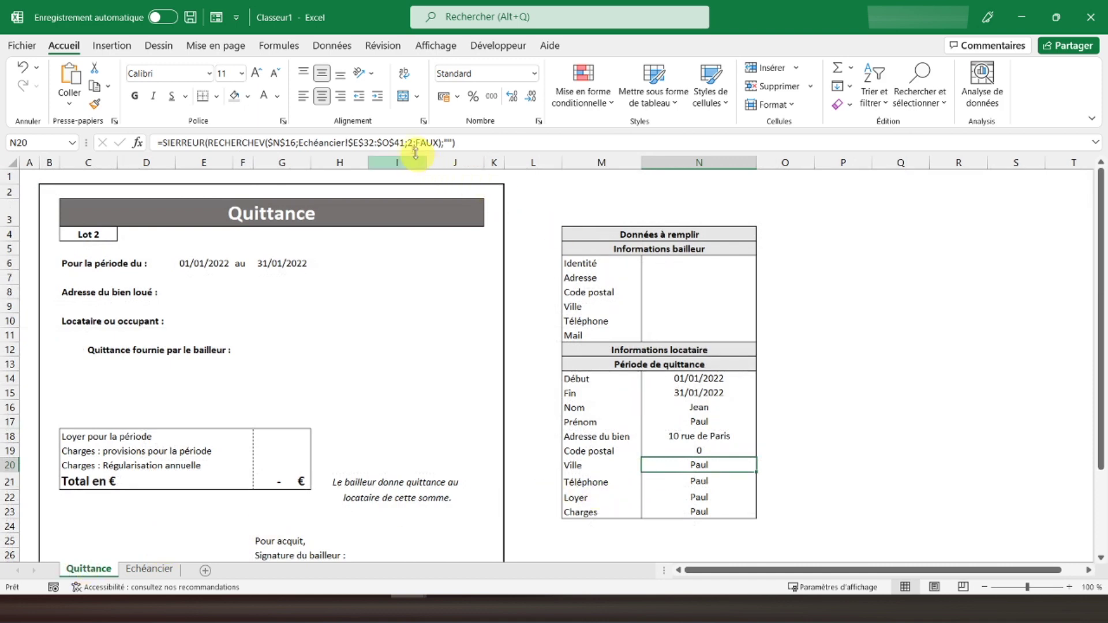
click(412, 140)
key(BackSpace)
text(5)
key(Return)
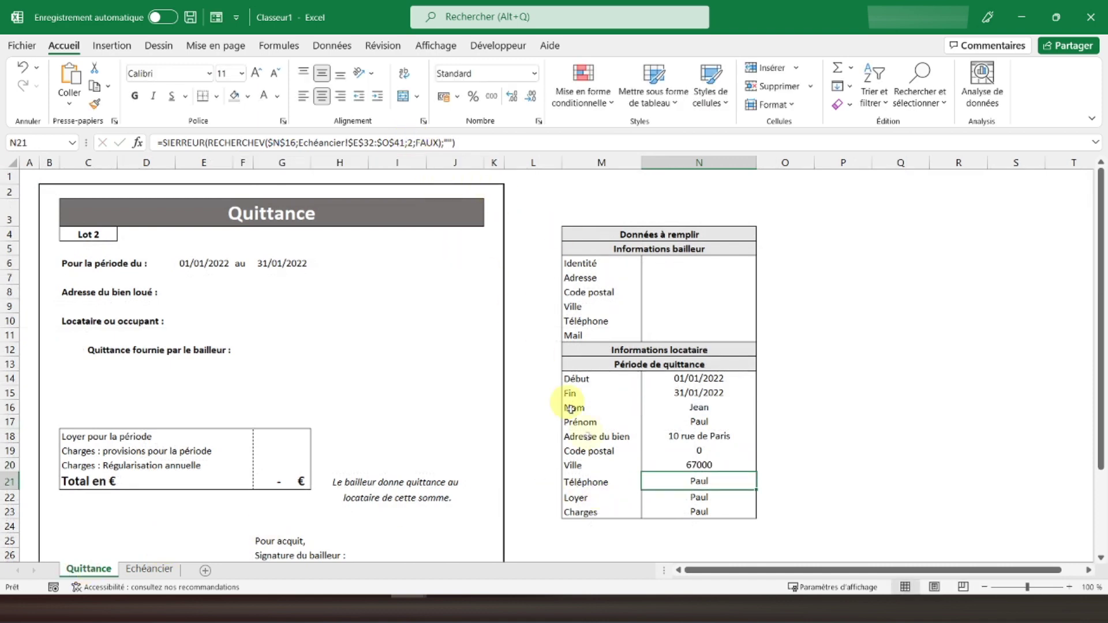
- Check the Paramètres table in Echéancier again and set the column index in Téléphone cell N21 to 7
click(148, 569)
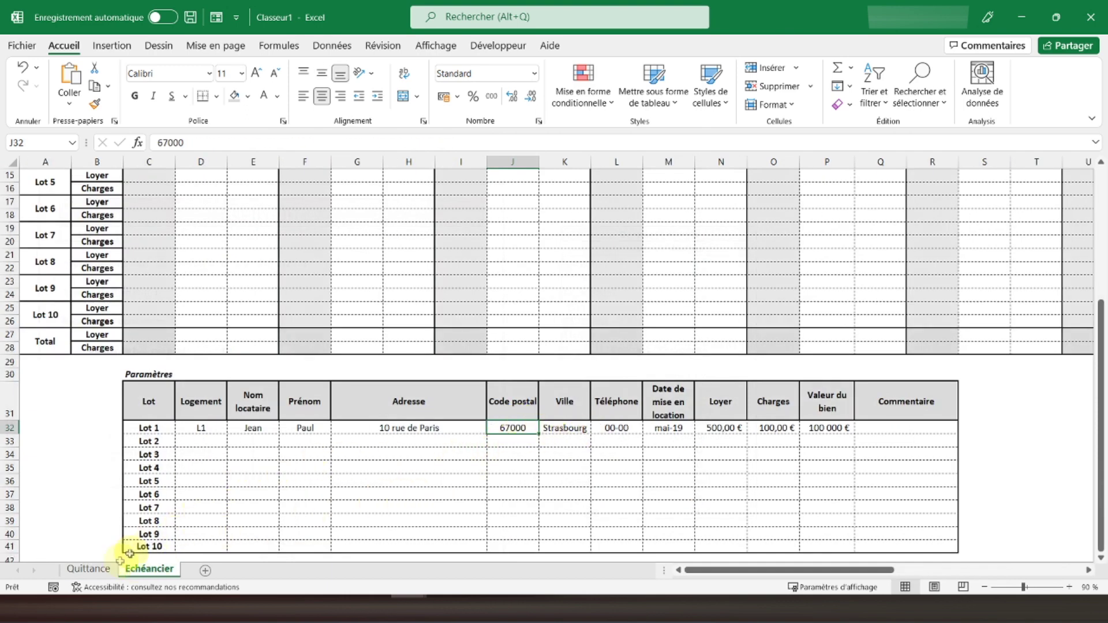
click(89, 569)
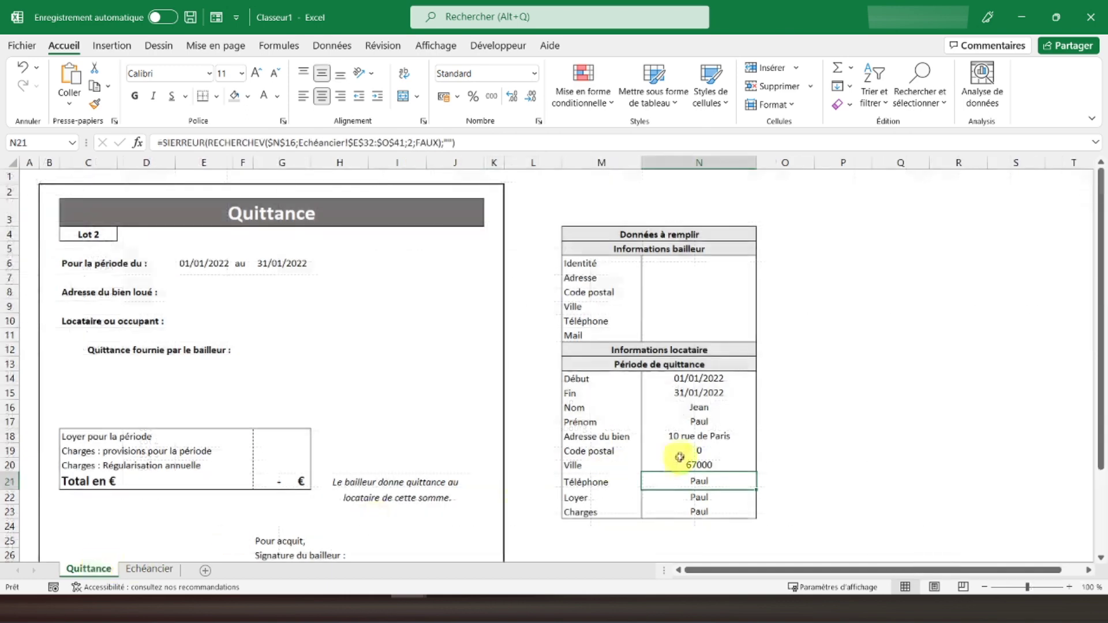
click(413, 142)
key(BackSpace)
text(6)
key(Return)
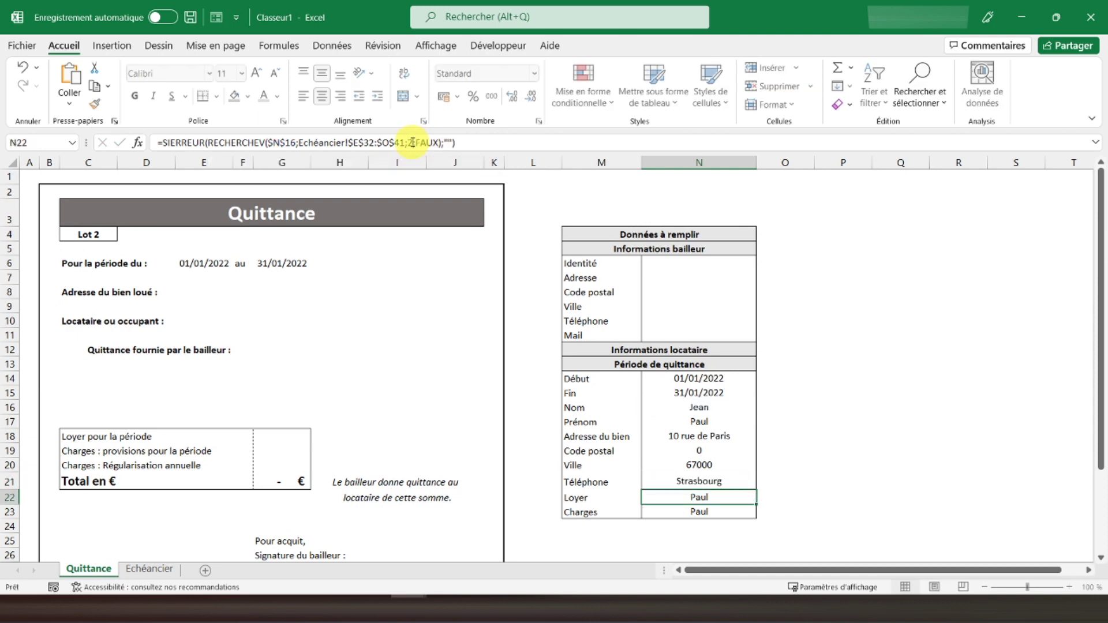
- Set the RECHERCHEV column index to 8 in Loyer cell N22
click(413, 143)
key(BackSpace)
text(8)
key(Return)
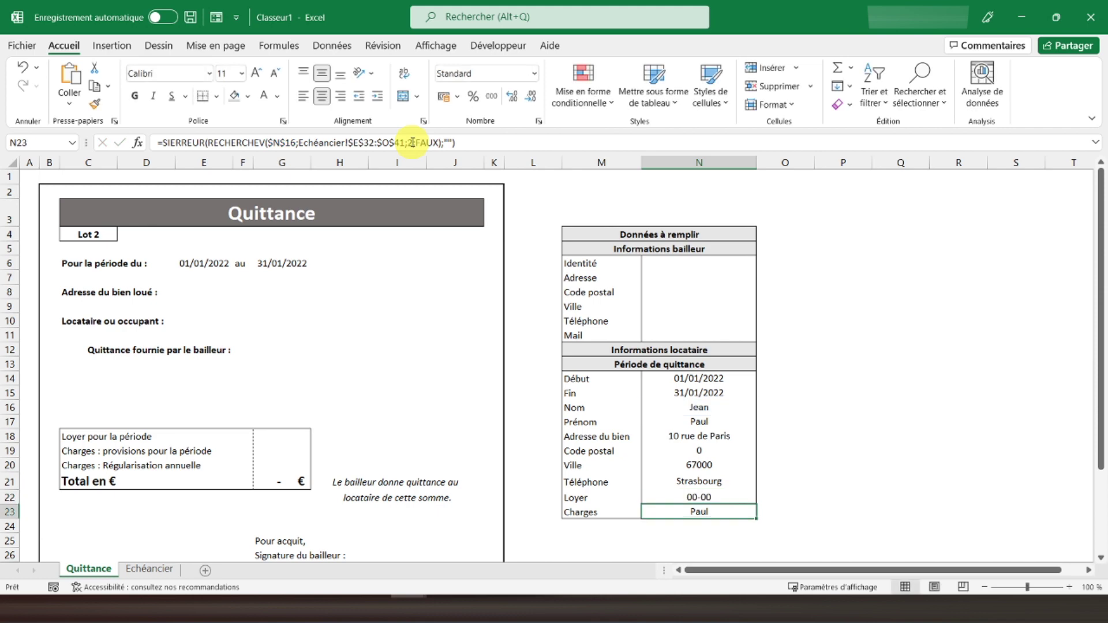
- Review the lookup formulas in N19:N22 and set the column index in Code postal cell N19 to 7
click(673, 496)
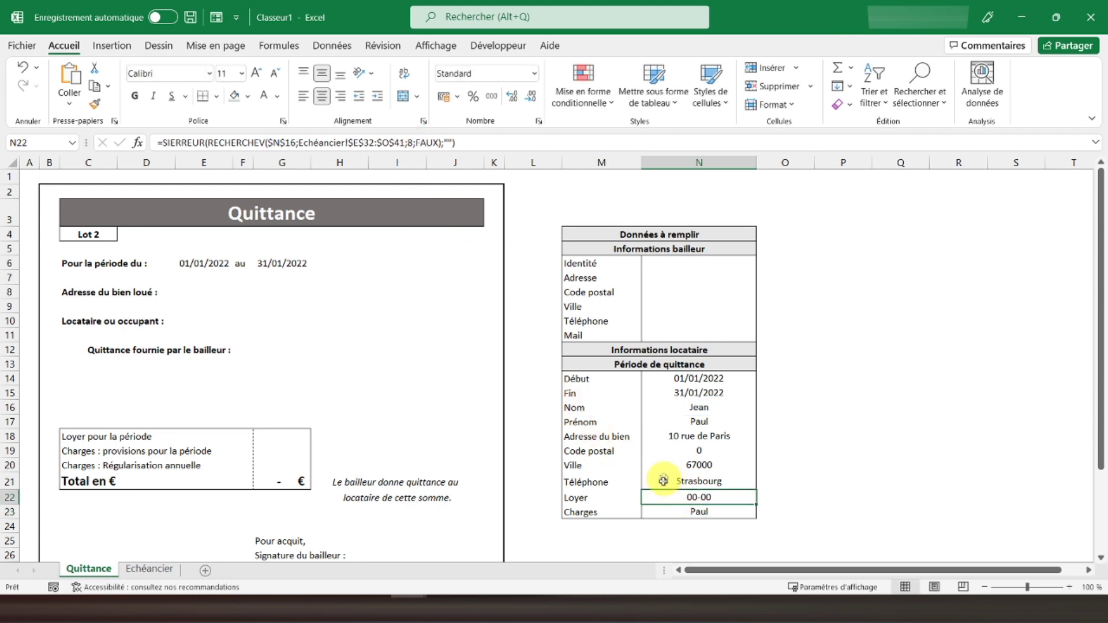
click(668, 465)
click(672, 478)
click(665, 449)
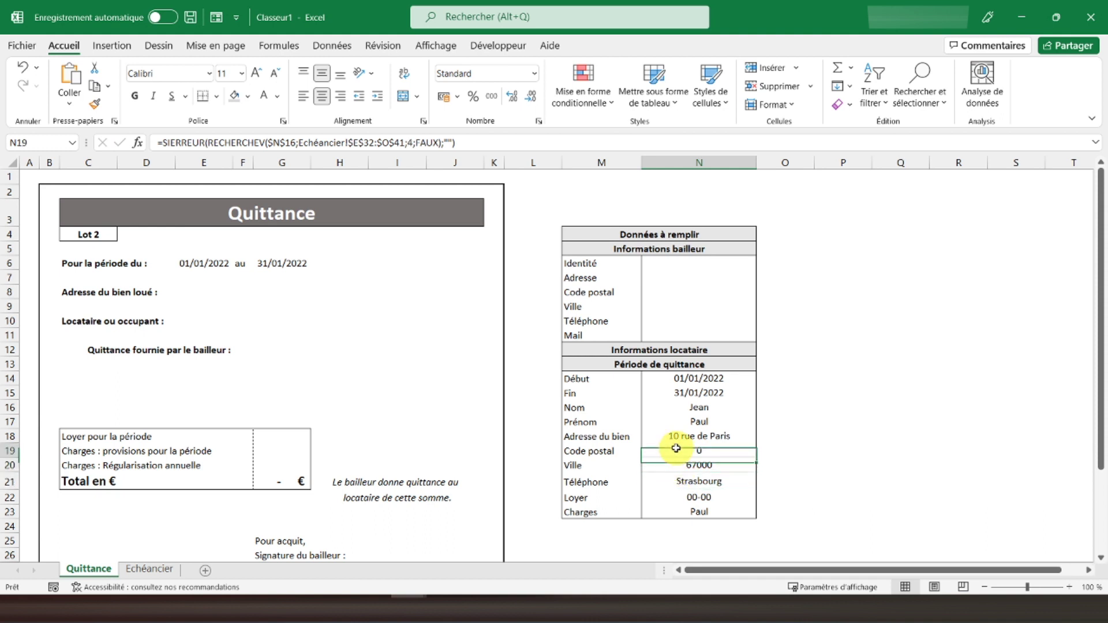
click(410, 148)
key(BackSpace)
text(7)
key(Return)
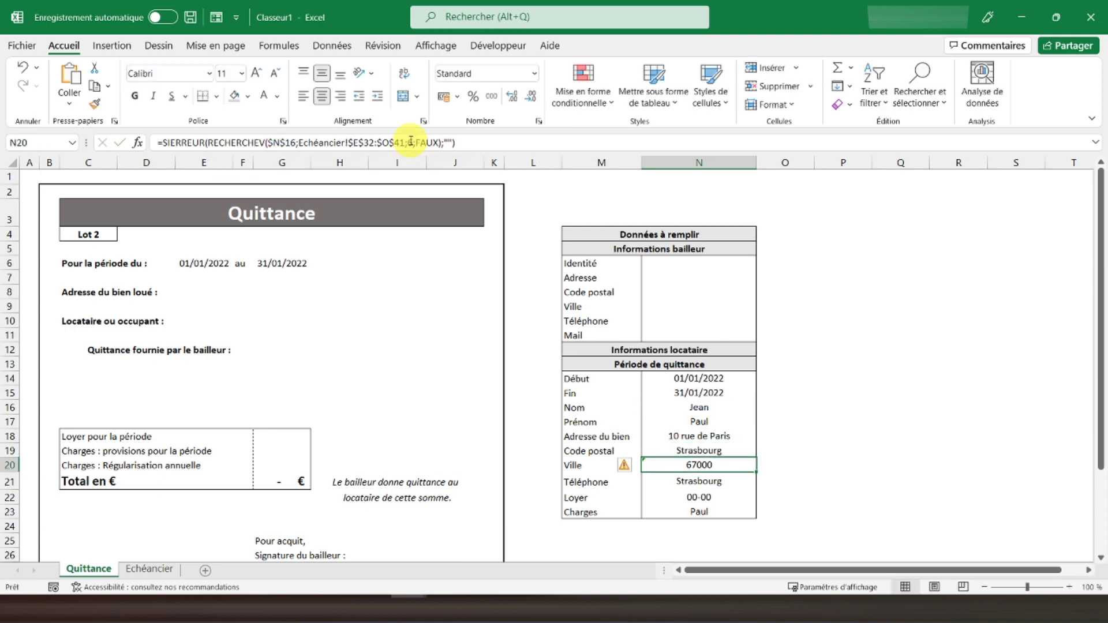
- Set the RECHERCHEV column index to 8 in Ville cell N20
click(410, 141)
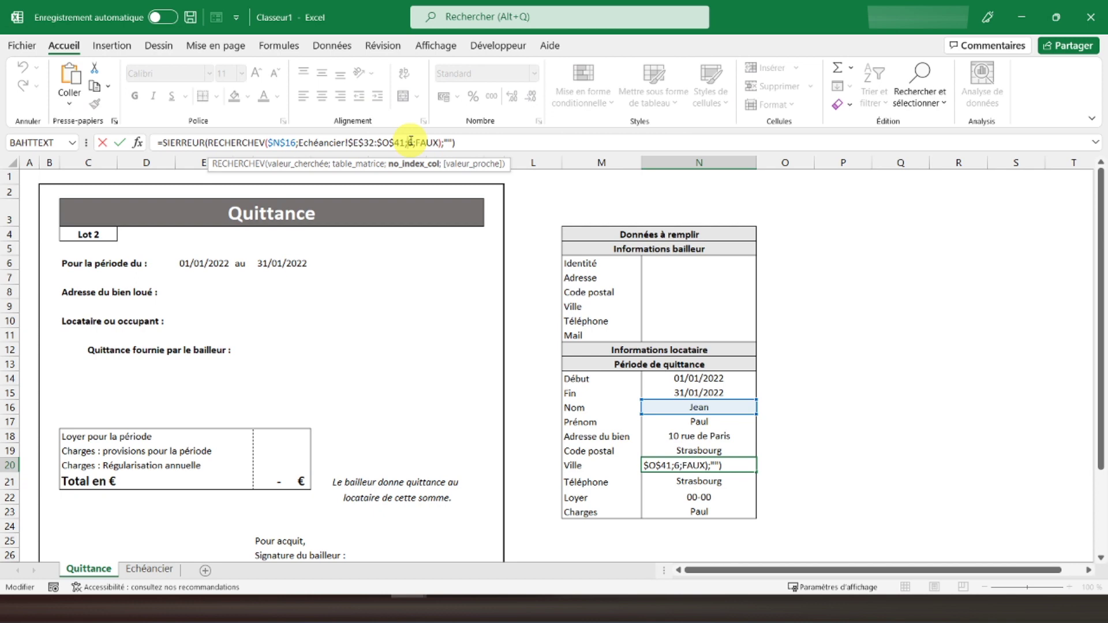
key(BackSpace)
text(7)
key(Return)
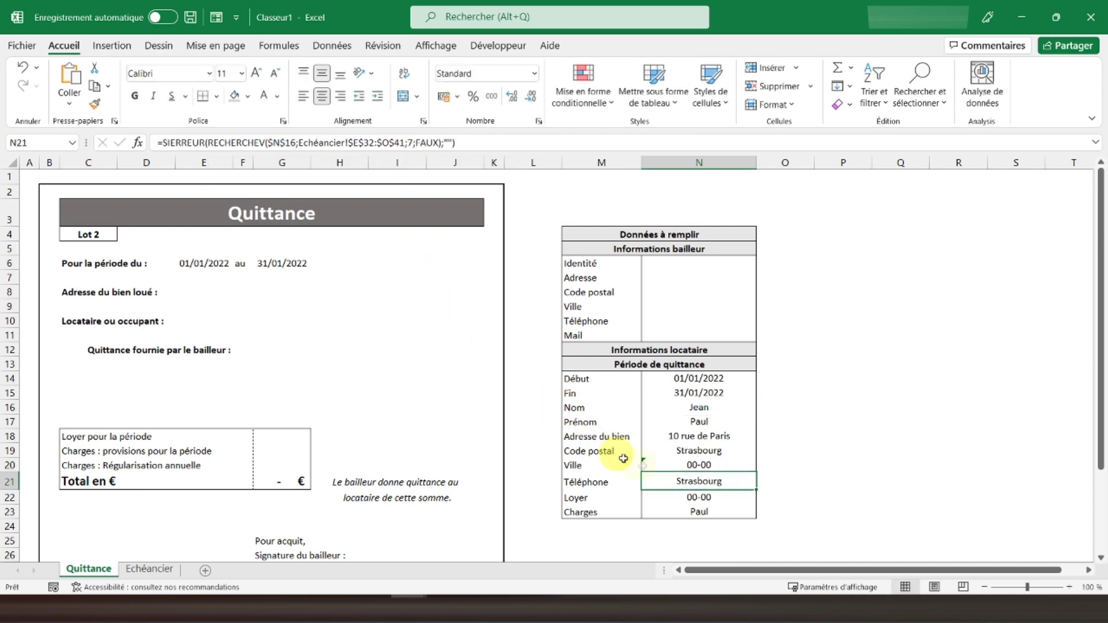
- Check the Code postal column in the Echéancier Paramètres table and set the RECHERCHEV column index in N19 to 6
click(663, 452)
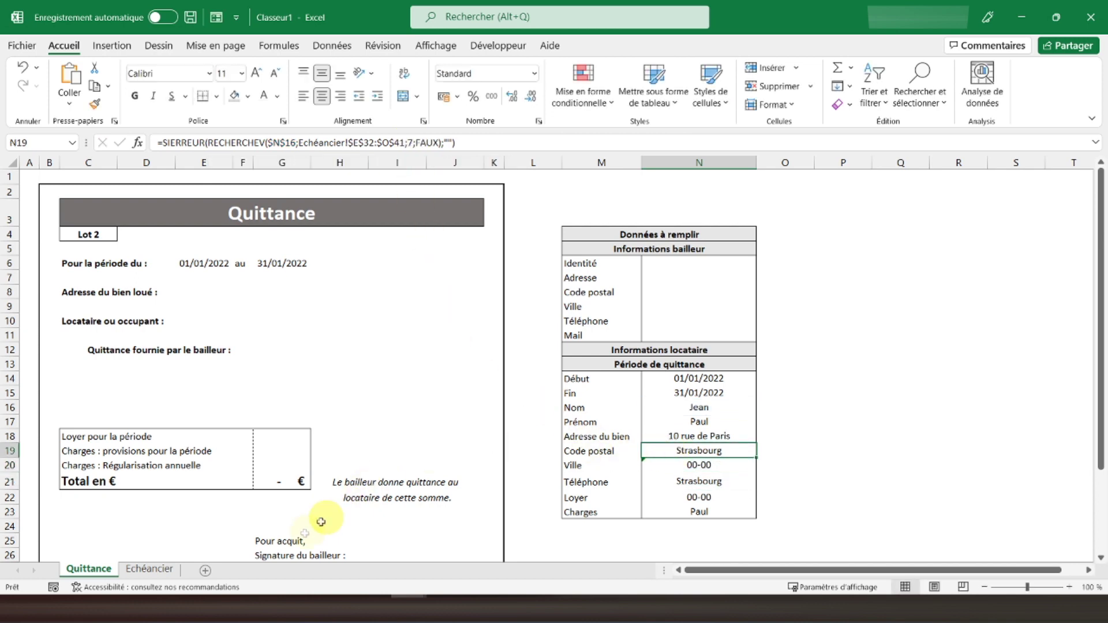
click(152, 570)
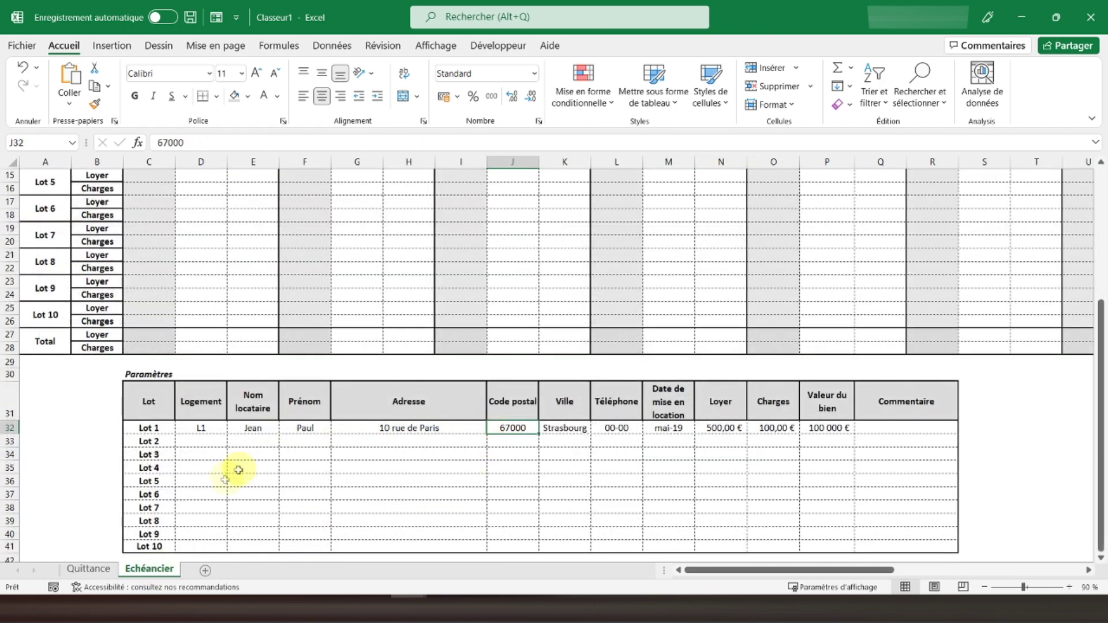
click(88, 568)
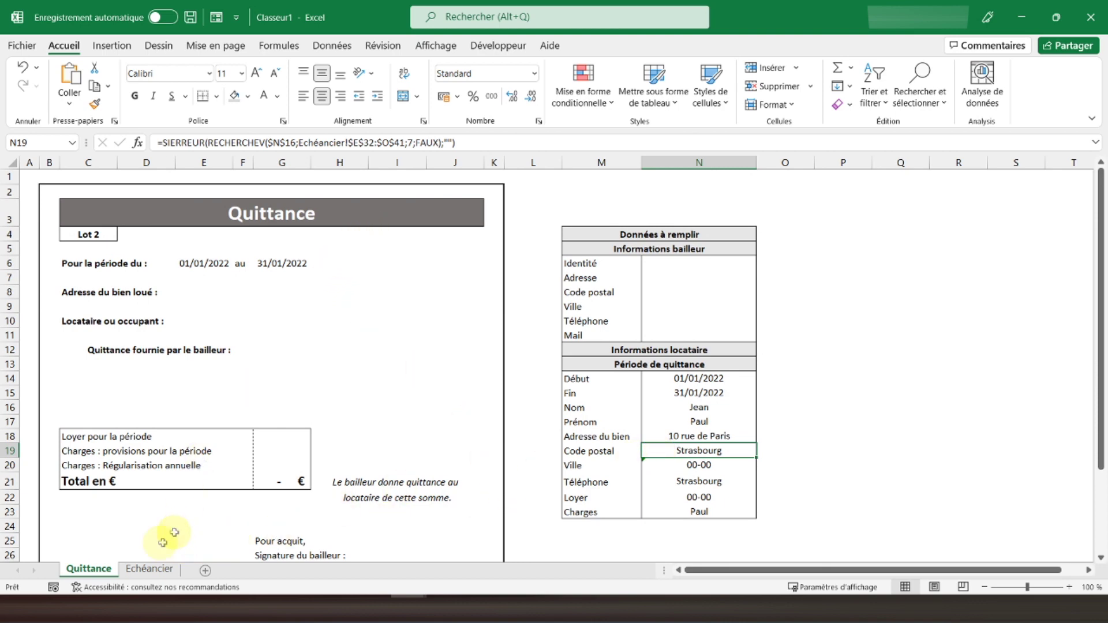
click(148, 568)
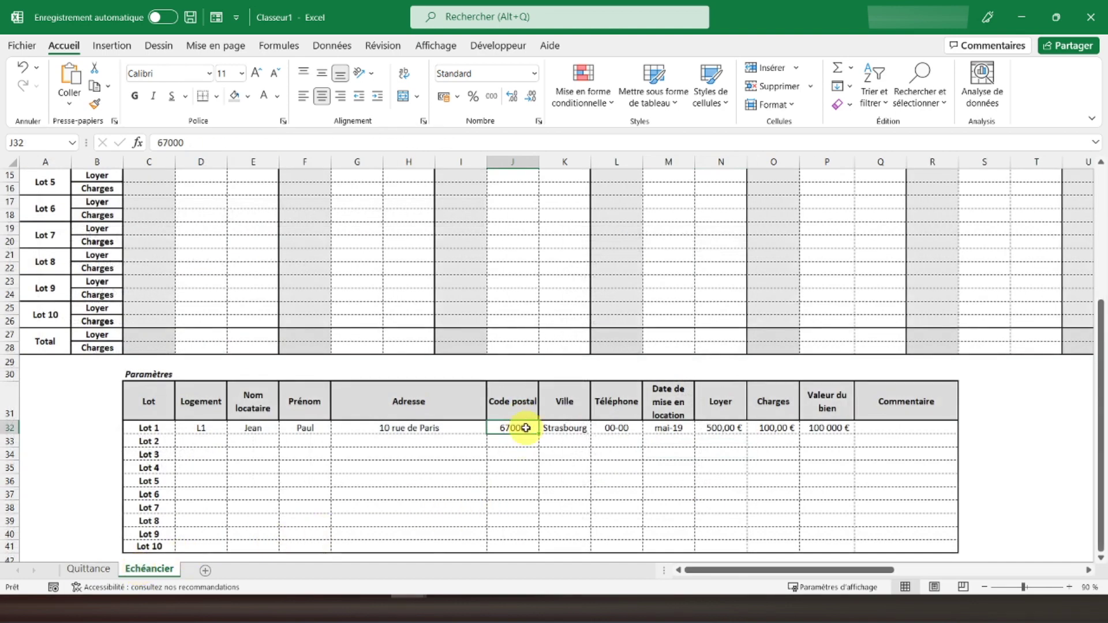
click(88, 569)
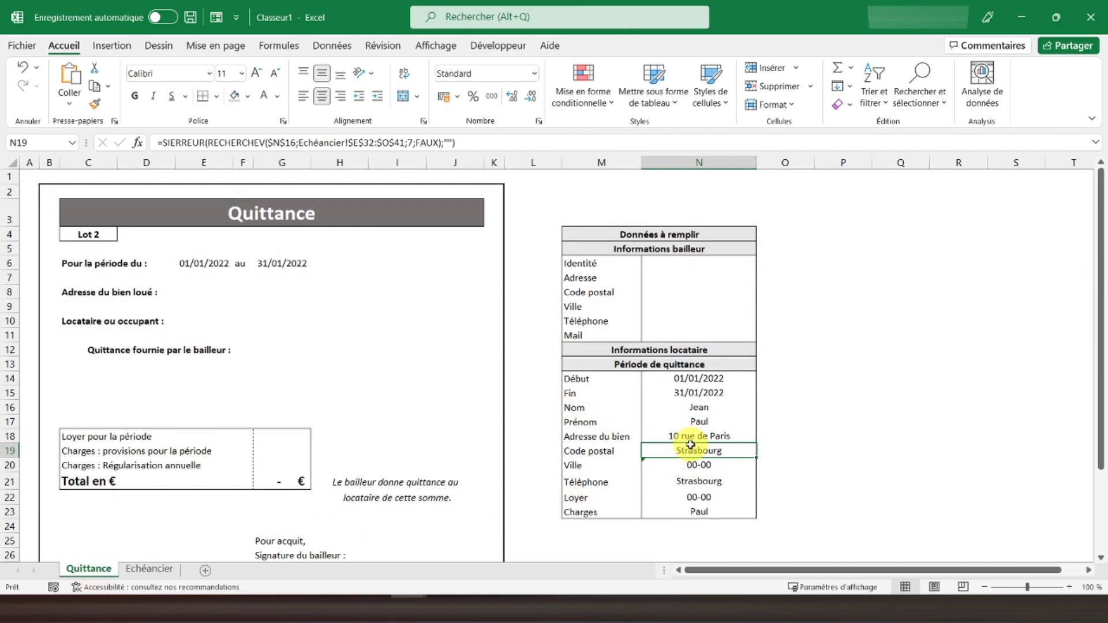
click(411, 143)
key(BackSpace)
text(6)
key(Return)
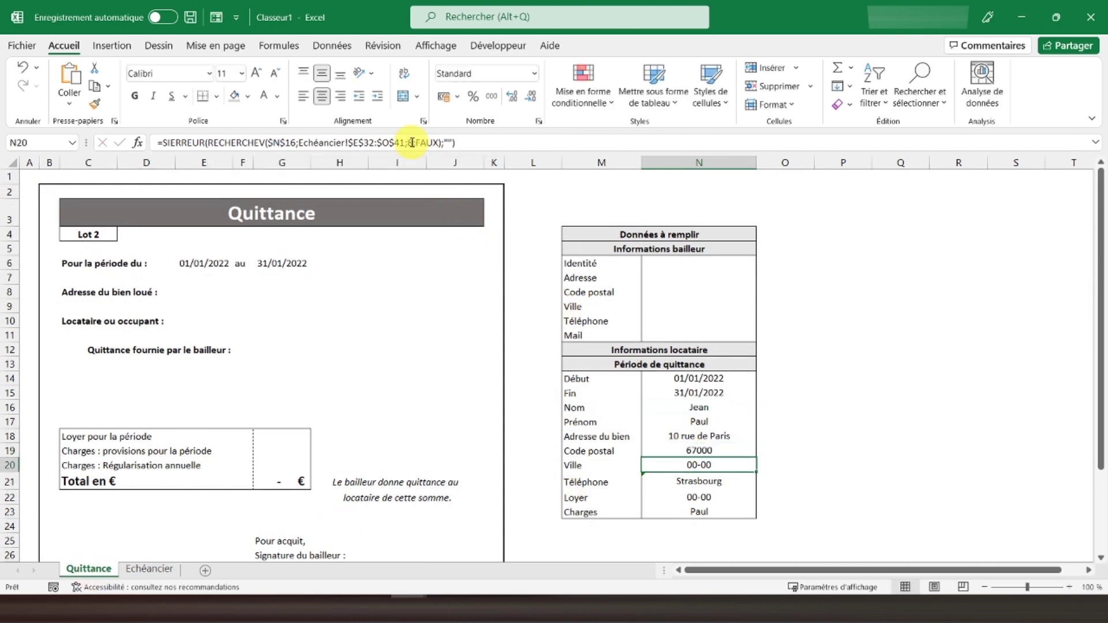
- Set the RECHERCHEV column index to 7 in Ville cell N20 and to 8 in Téléphone cell N21
click(411, 142)
key(BackSpace)
text(7)
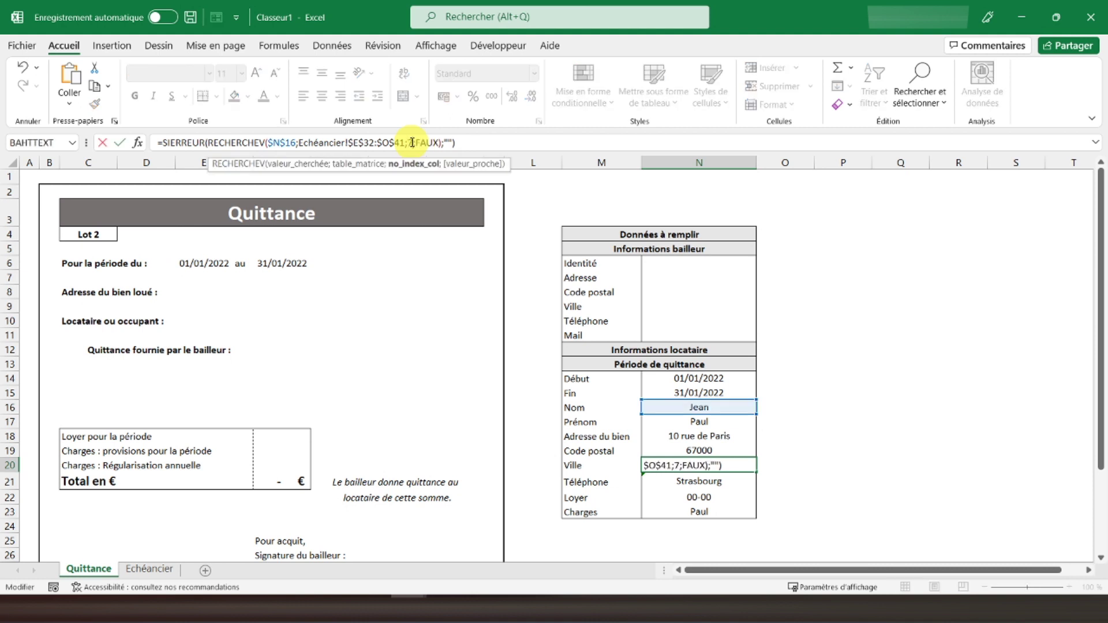
key(Return)
click(412, 142)
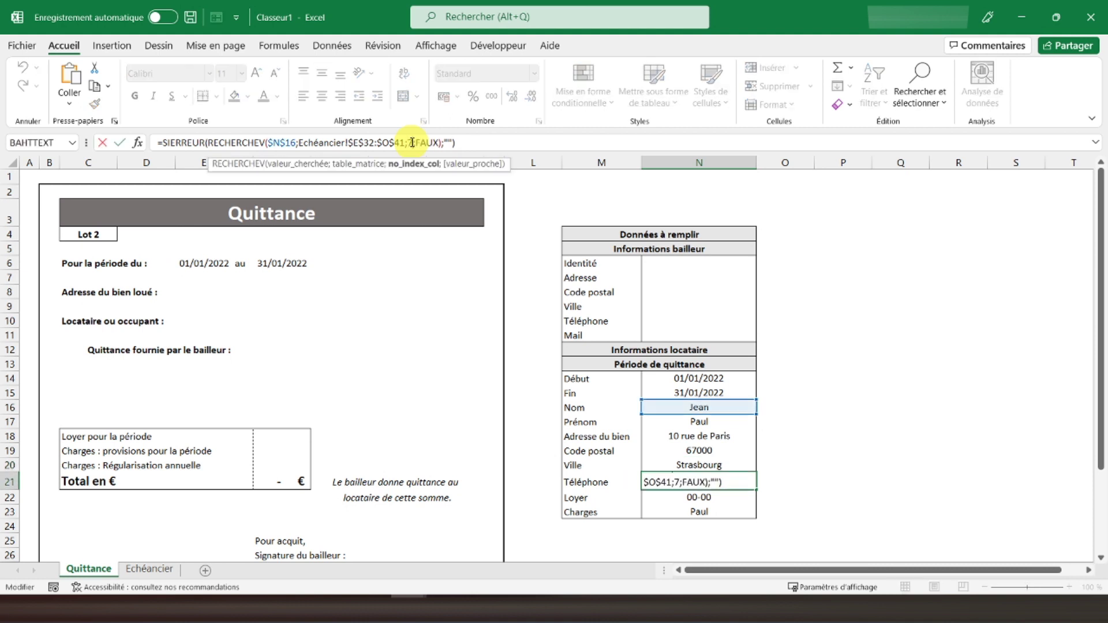
key(BackSpace)
text(8)
key(Return)
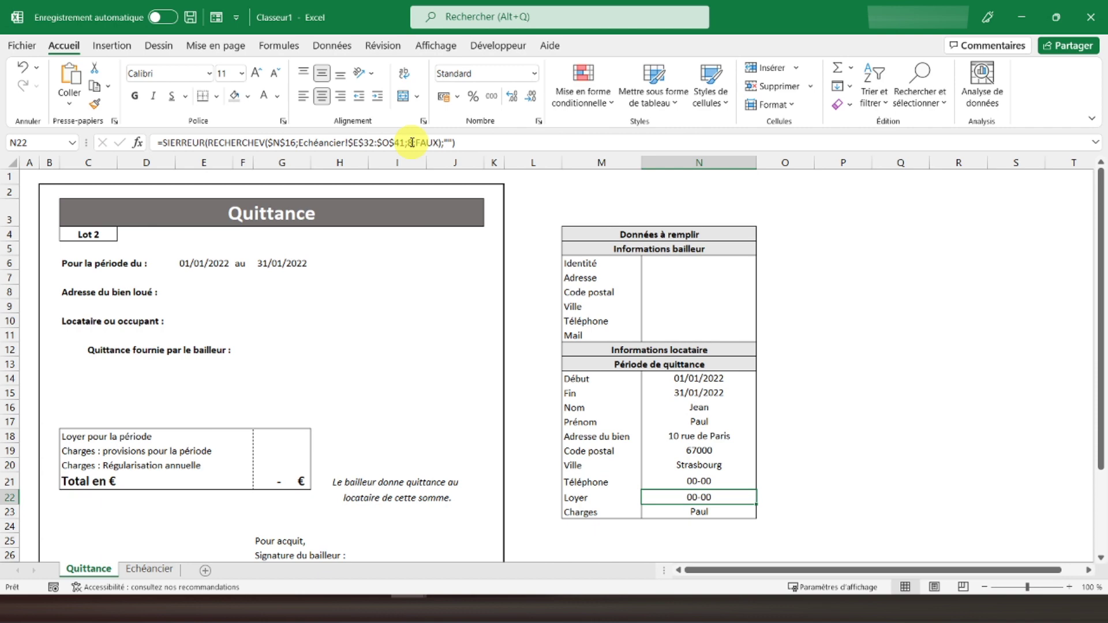
- Check the Paramètres column order and correct the column indexes in N22 and N23 to return the Loyer and Charges columns
click(149, 569)
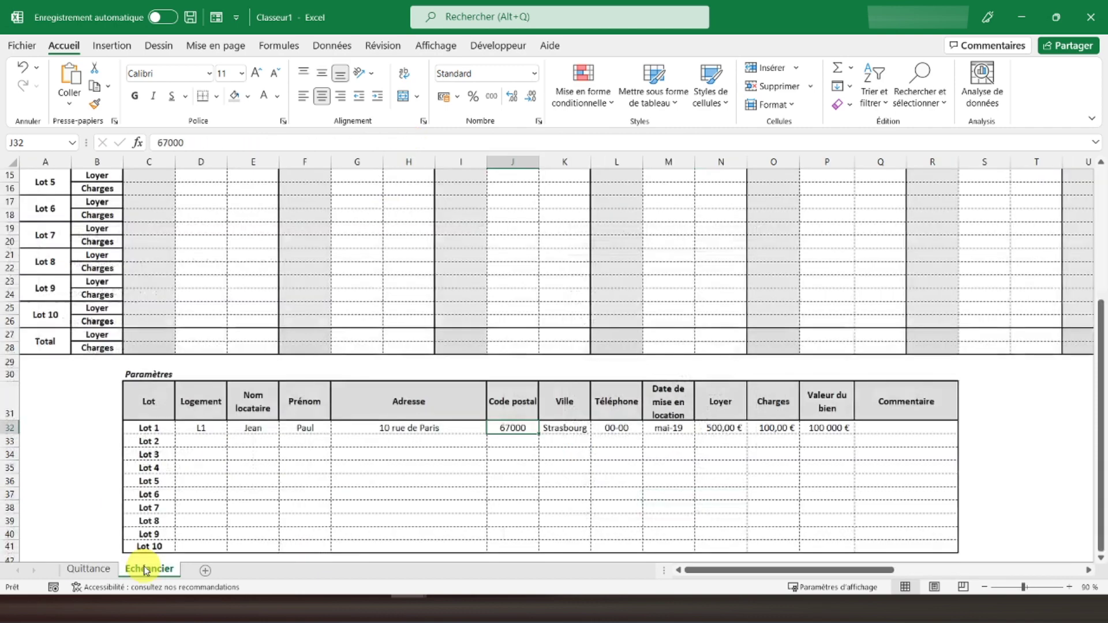
click(662, 428)
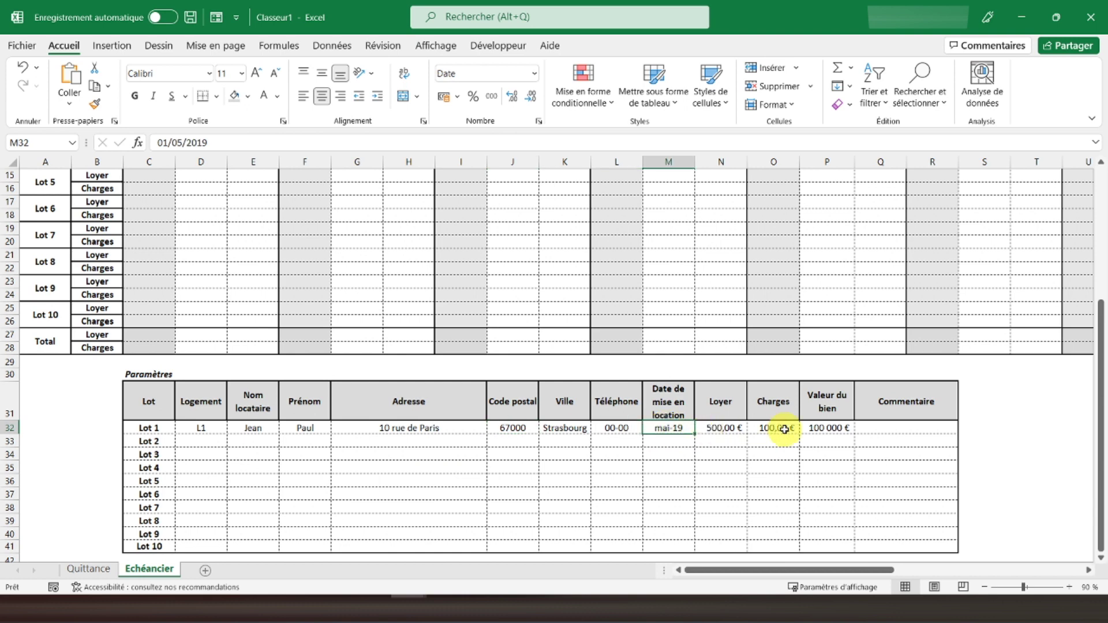
click(88, 568)
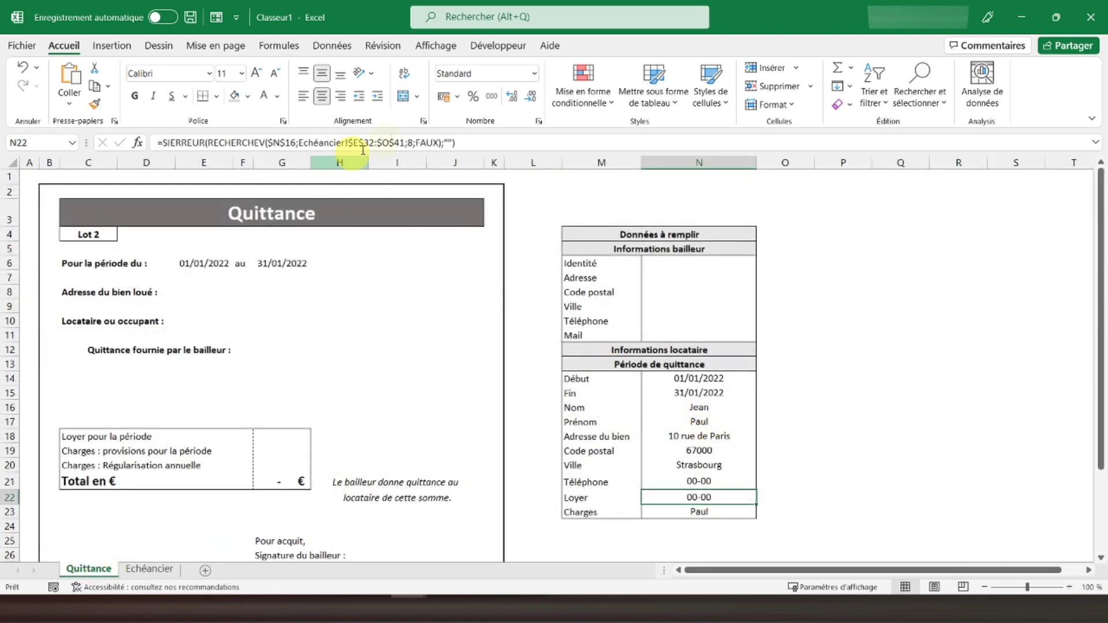
click(412, 141)
key(BackSpace)
text(2)
key(Return)
click(412, 142)
key(BackSpace)
text(3)
key(Return)
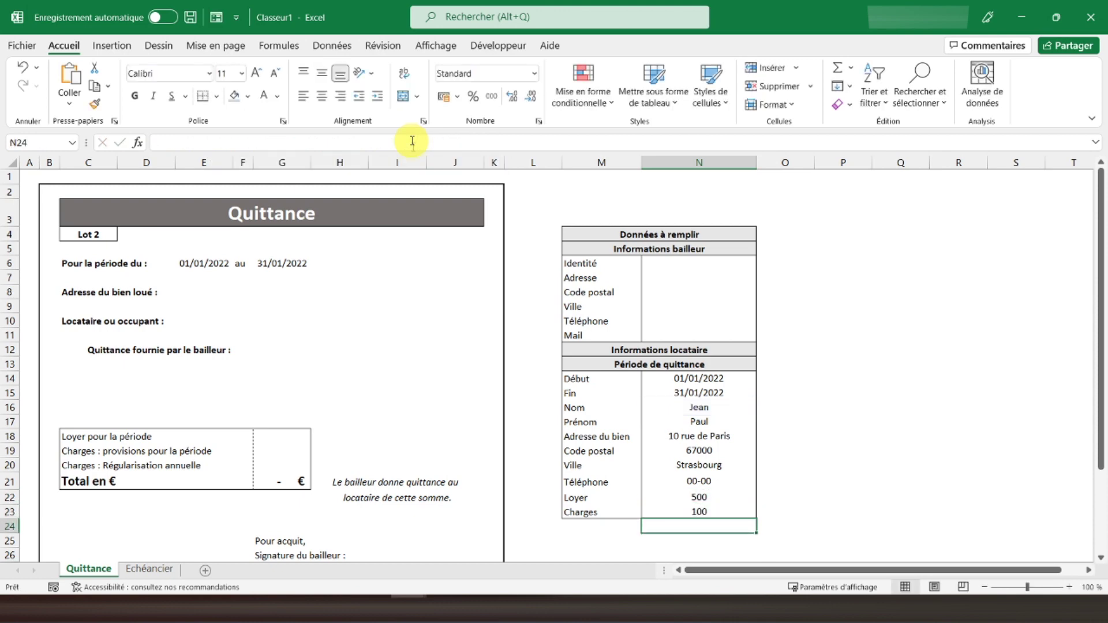
- Test the Nom drop-down in N16 by choosing a blank entry and reselecting the tenant's name
click(698, 407)
click(762, 407)
click(717, 426)
click(762, 407)
click(760, 423)
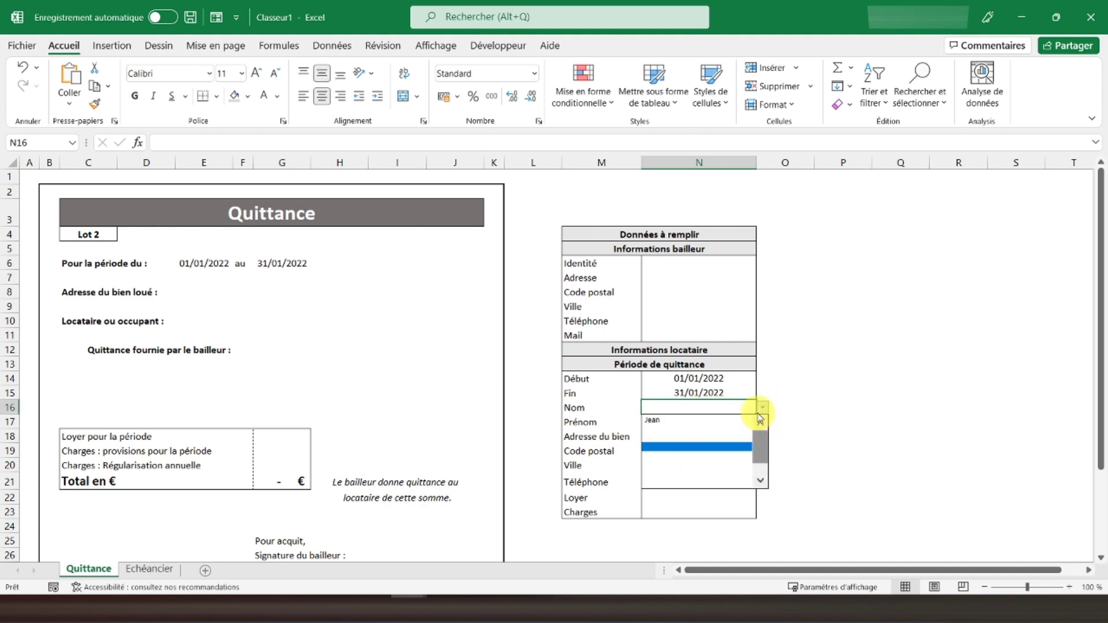
click(700, 425)
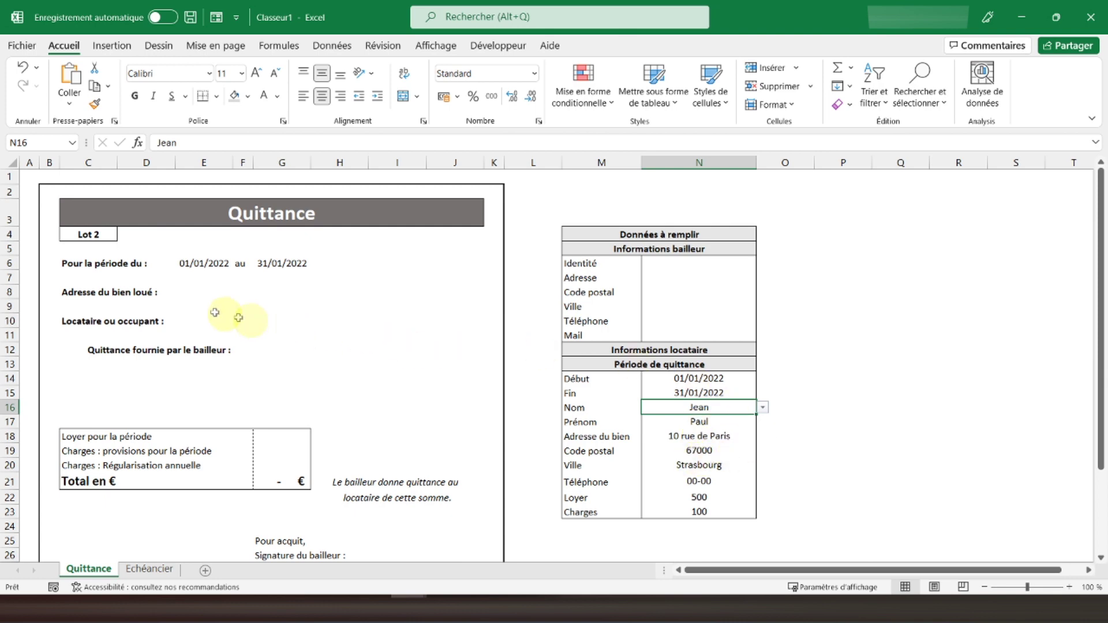
- Enter =N18&" "&N19&" "&N20 in E8 to assemble the full address of the rented property
click(183, 294)
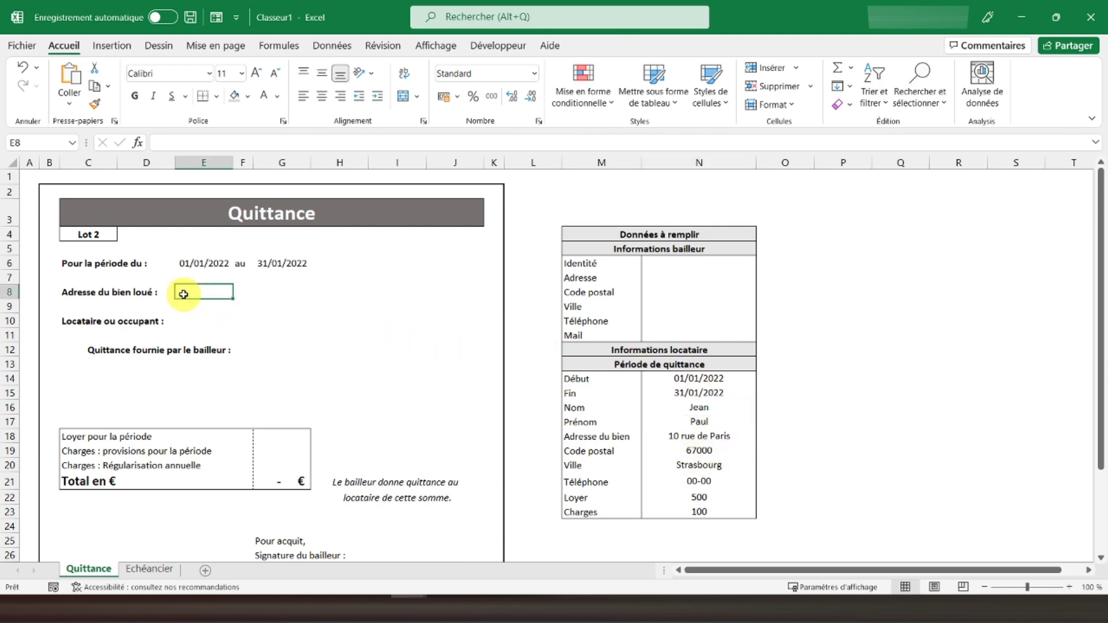
text(=)
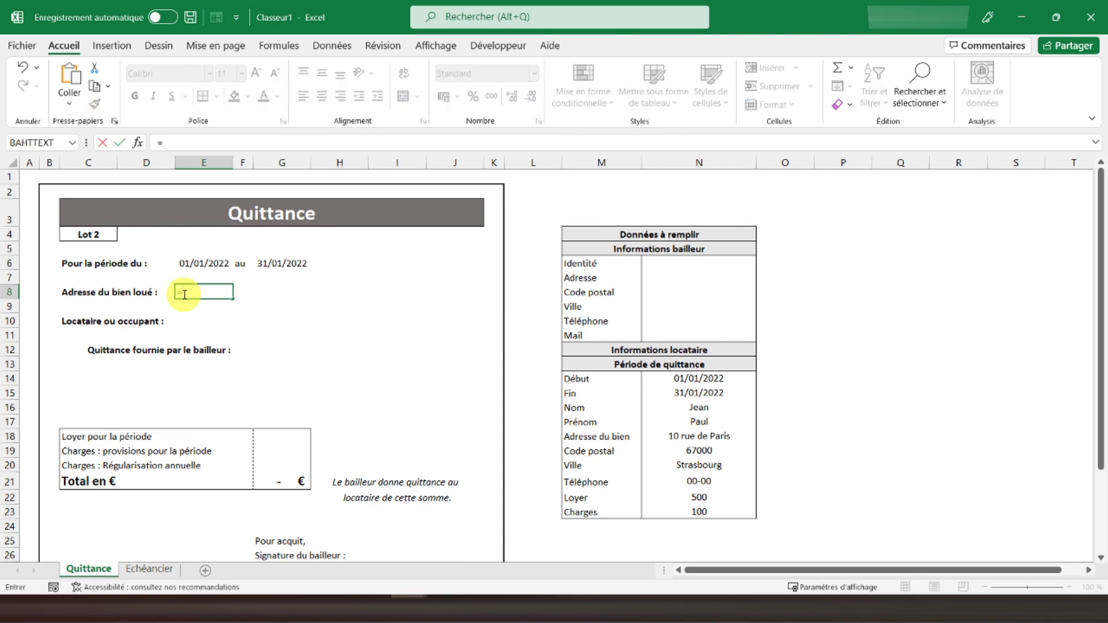
text(N18&" "&)
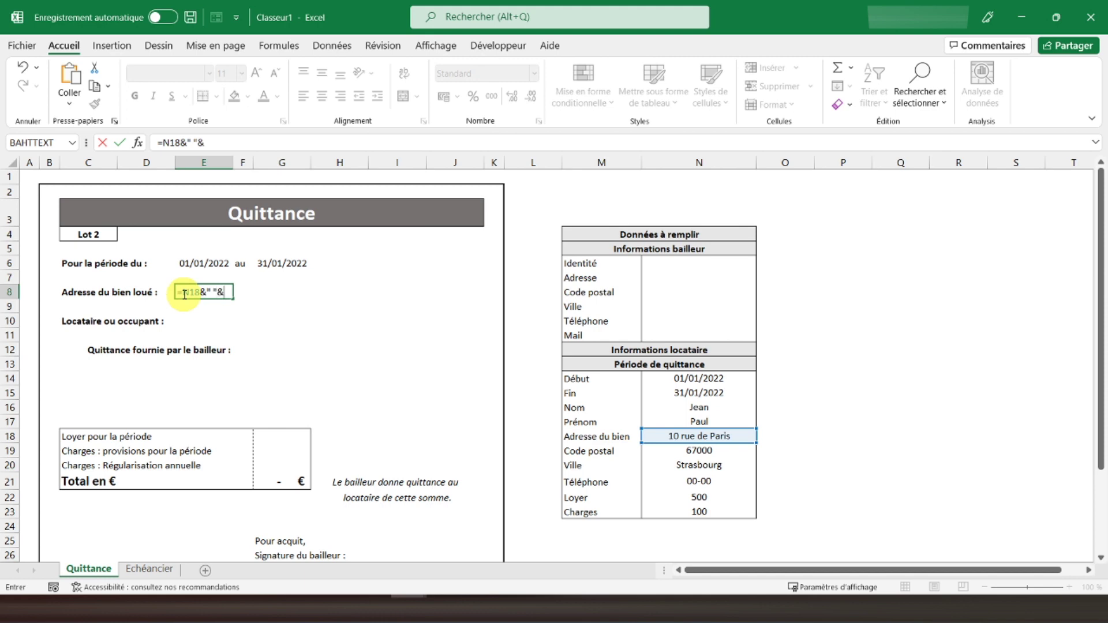
text(N19)
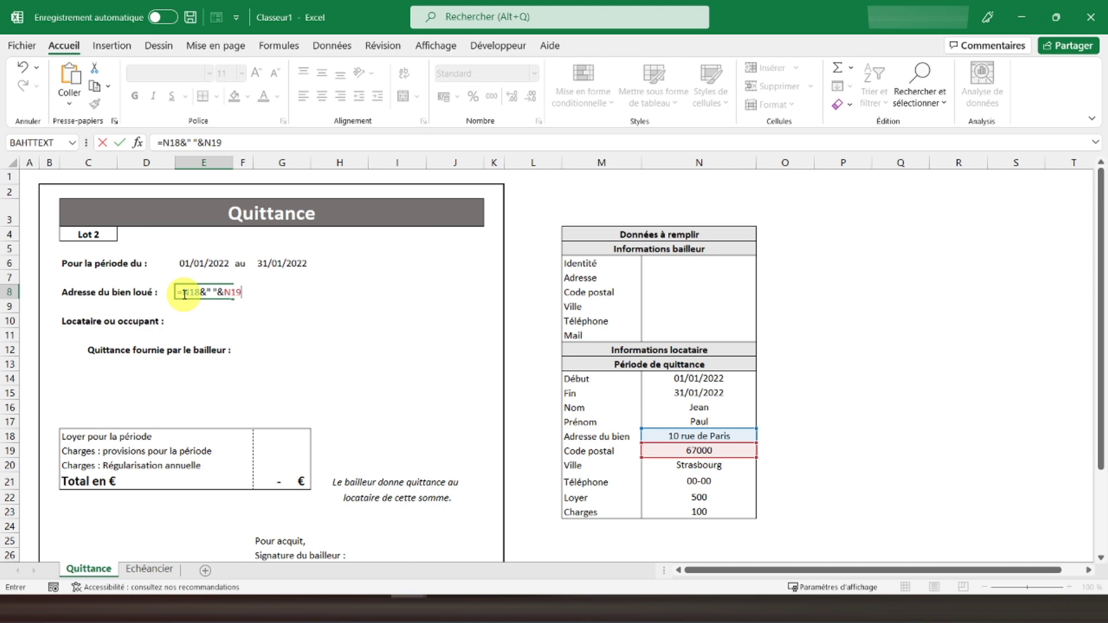
text(&)
text(" "&)
text(N20)
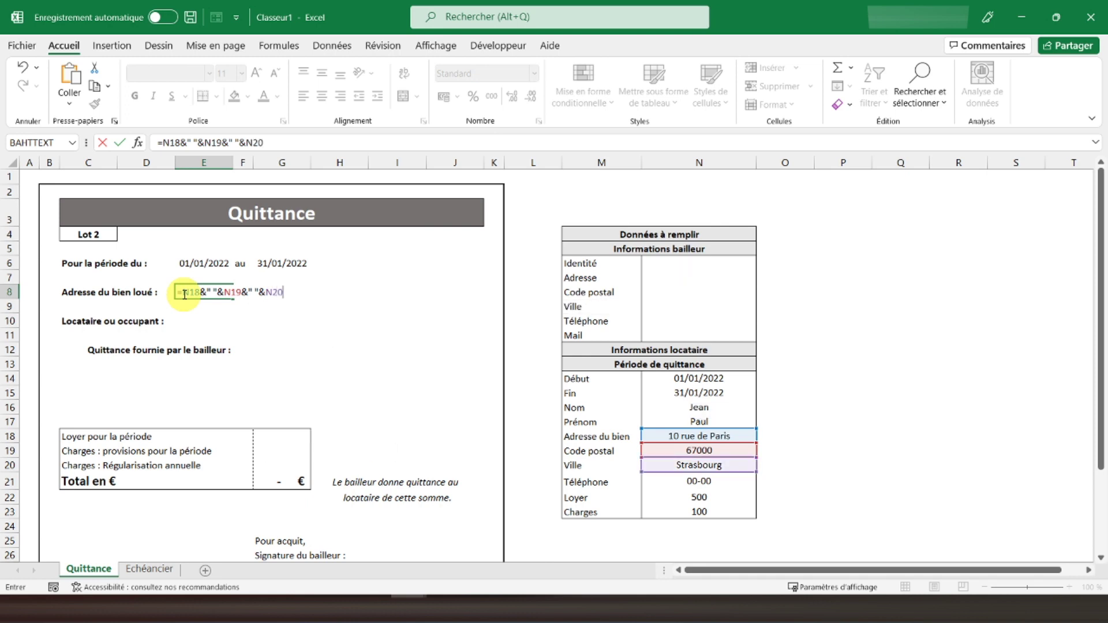
key(Return)
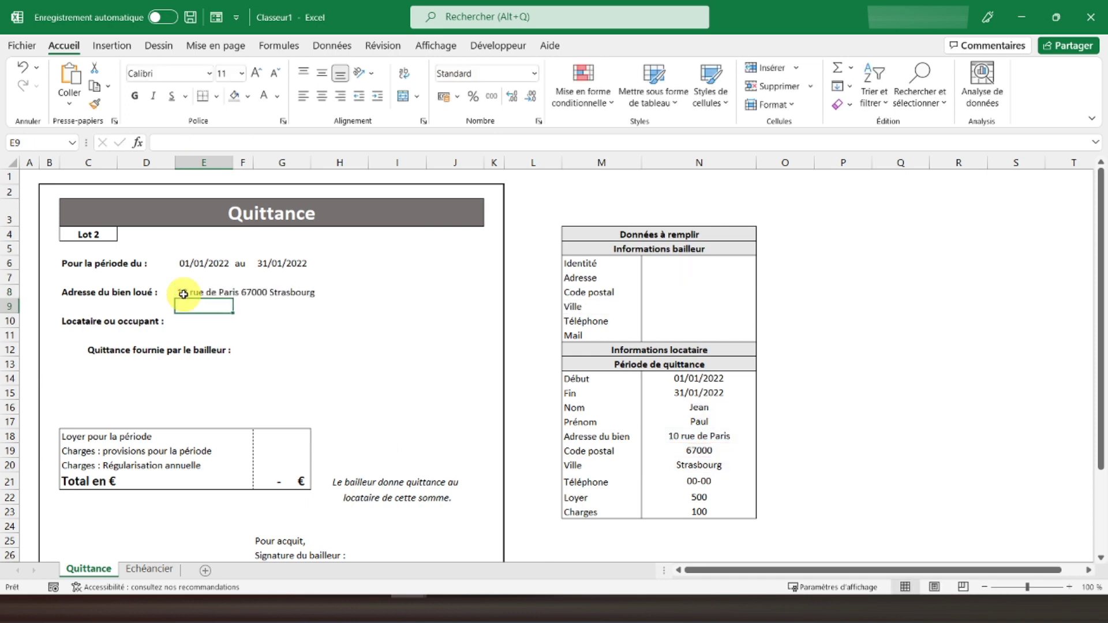
- Enter =N16&" "&N17 in E10 to combine the tenant's last and first names
click(210, 321)
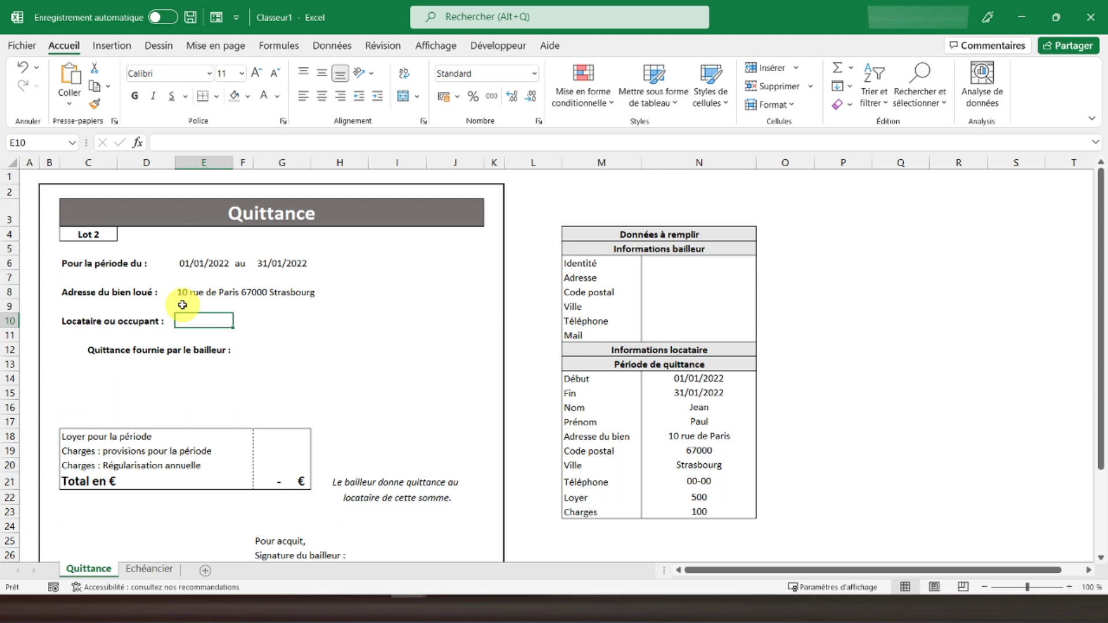
text(=N16)
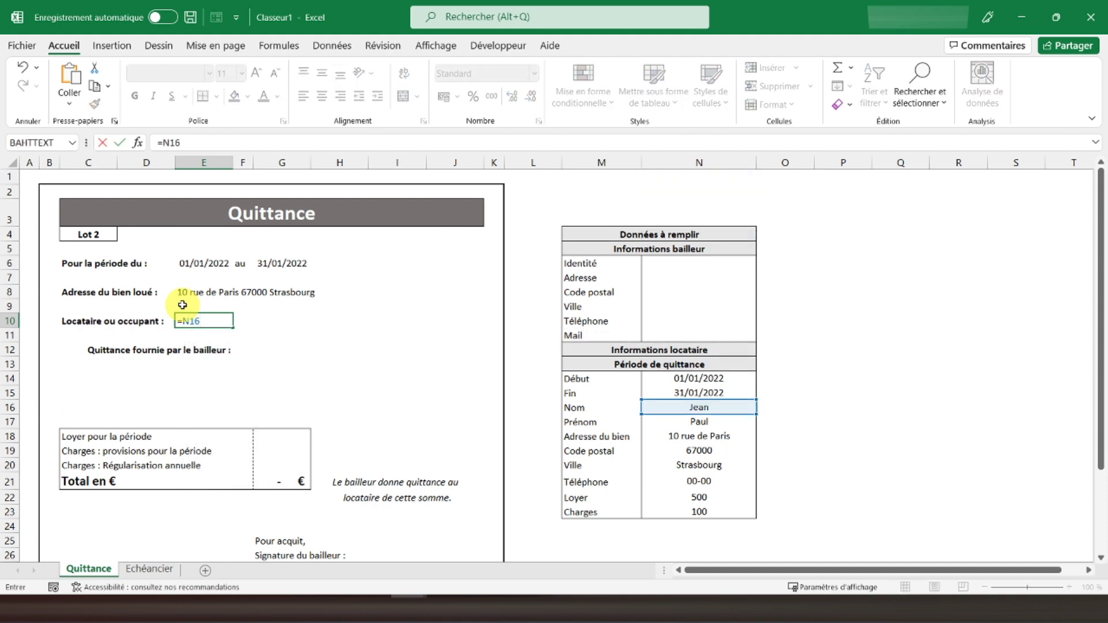
text(&" "&N17)
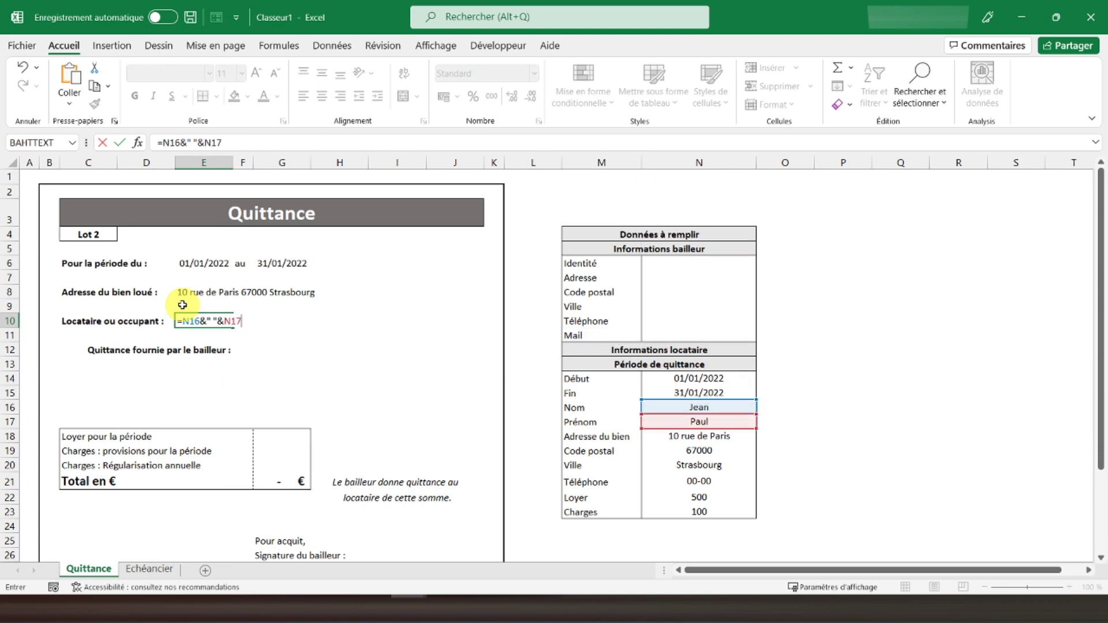
key(Return)
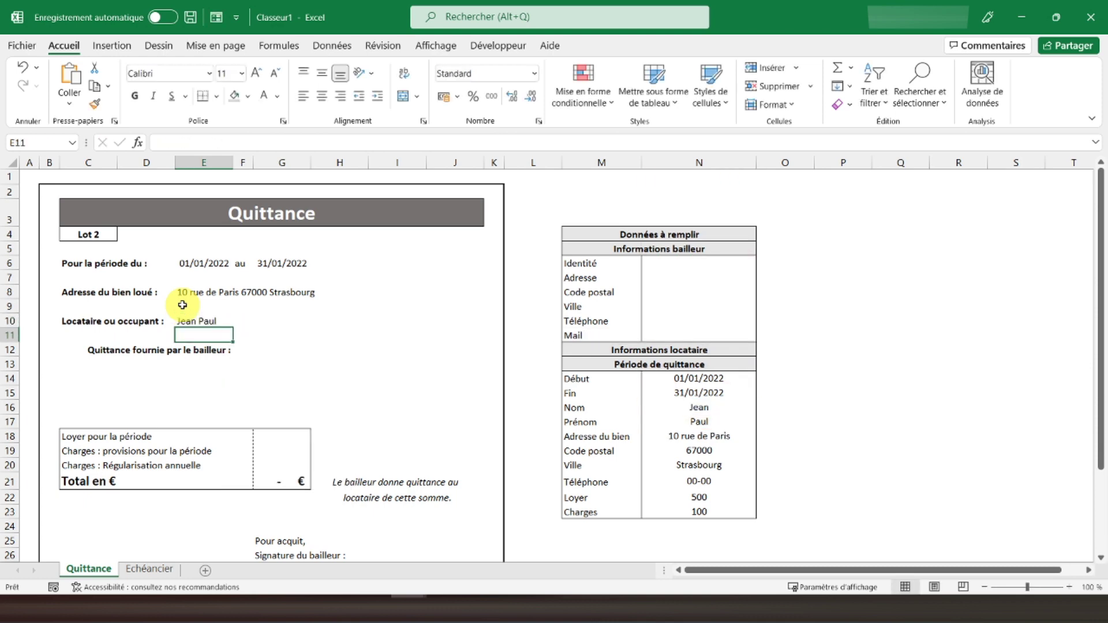
click(196, 319)
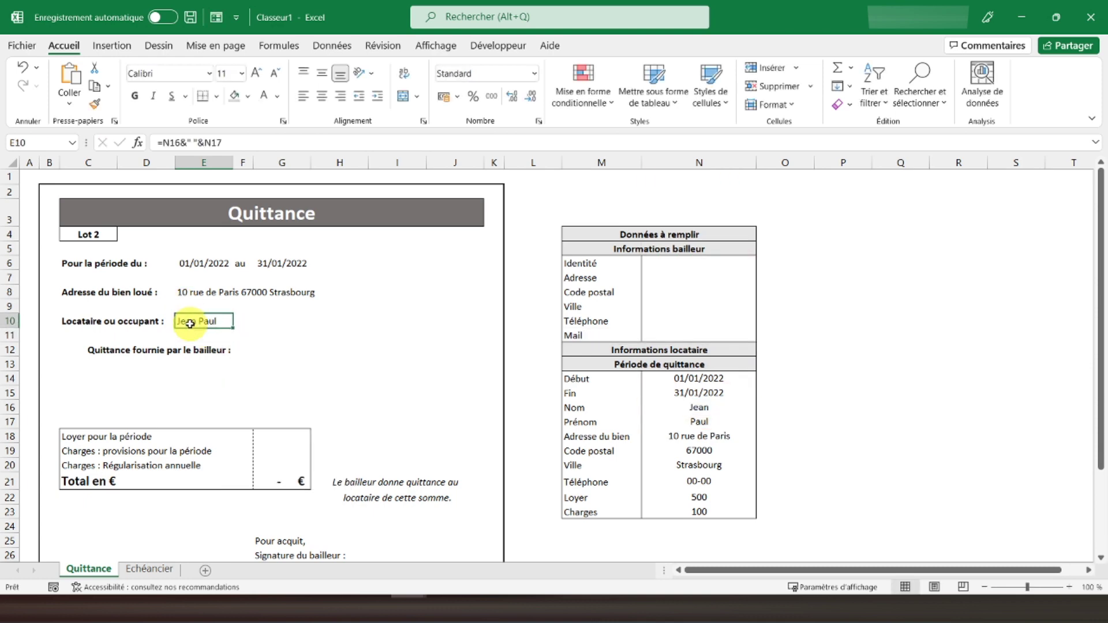
- Link cell G12 beside "Quittance fournie par le bailleur" to the landlord's Identité cell with =N6
click(254, 352)
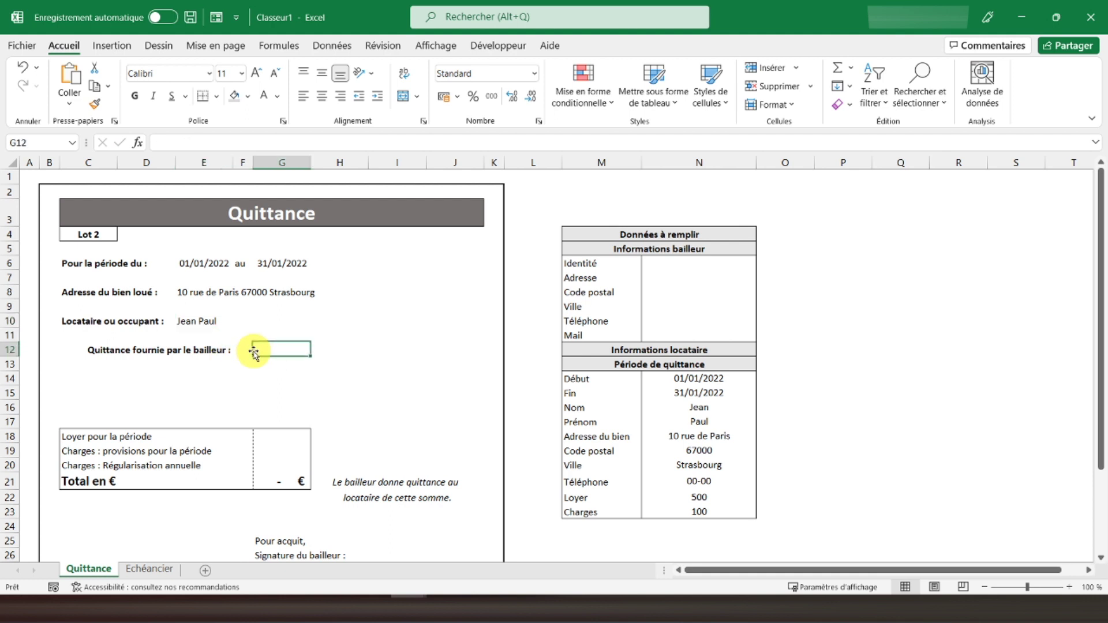
click(218, 352)
click(273, 351)
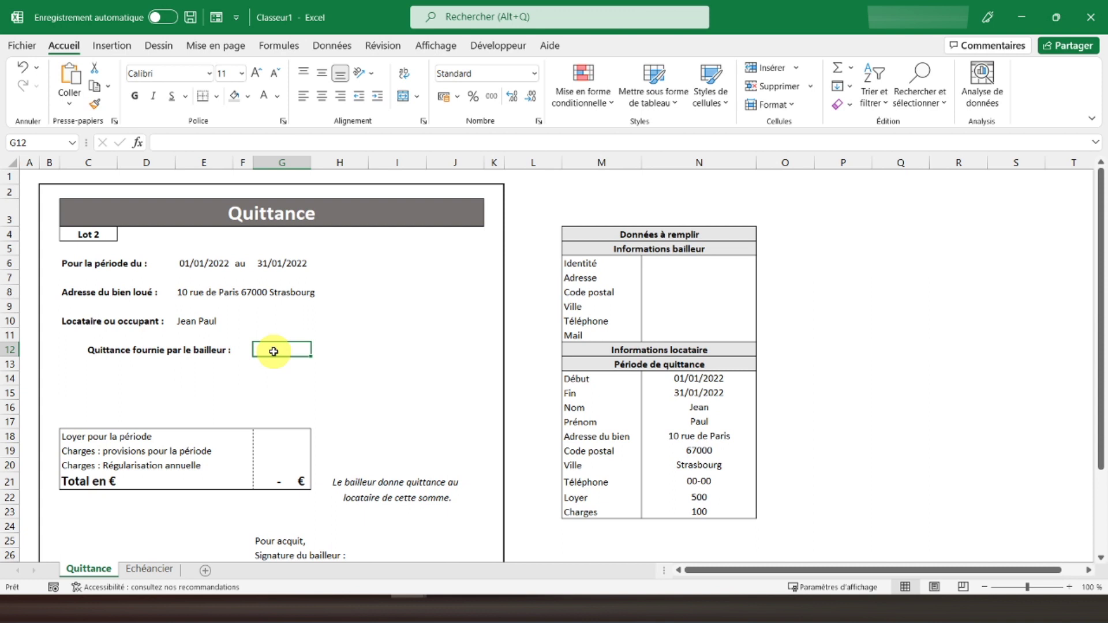
text(=)
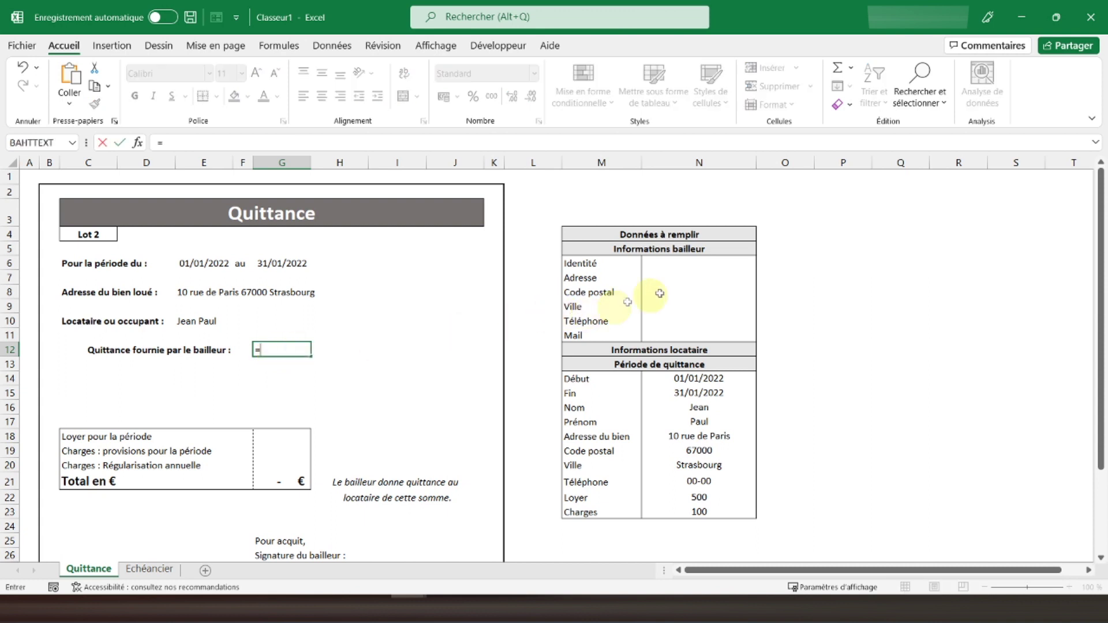
click(670, 265)
key(Return)
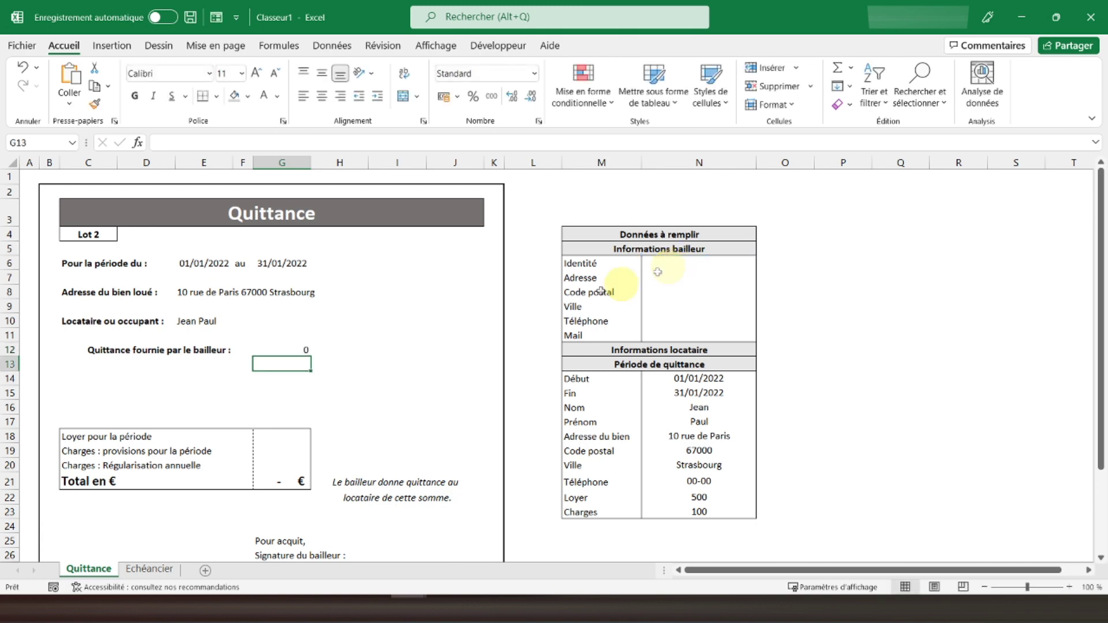
- Wrap the G12 reference in a SI test, =SI(N6="";"";N6), to return blank when the landlord's identity is empty
click(299, 346)
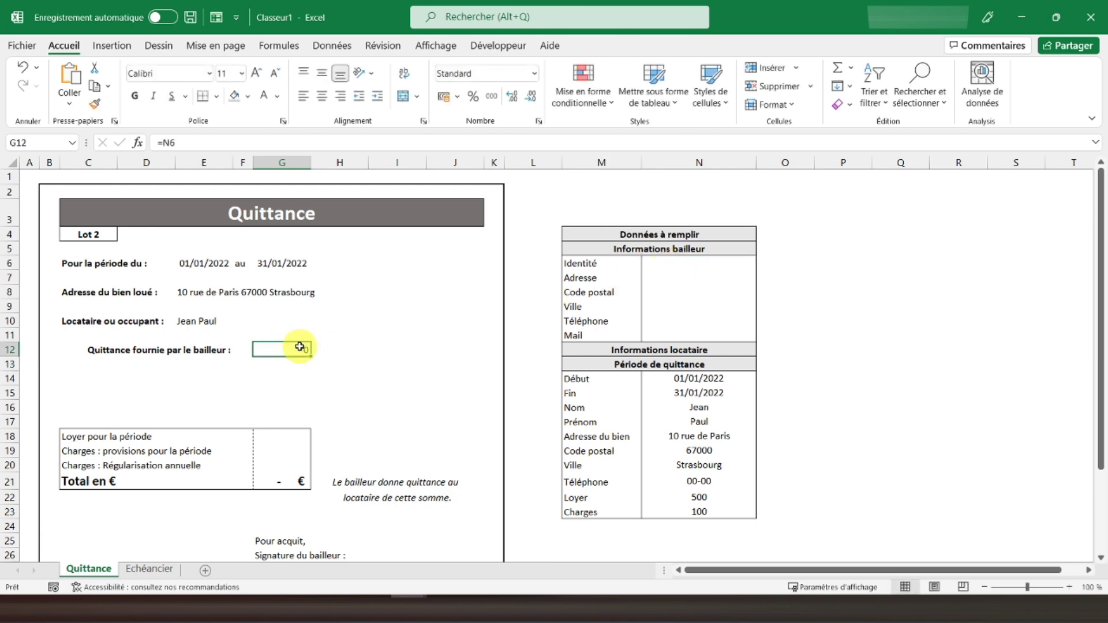
click(166, 143)
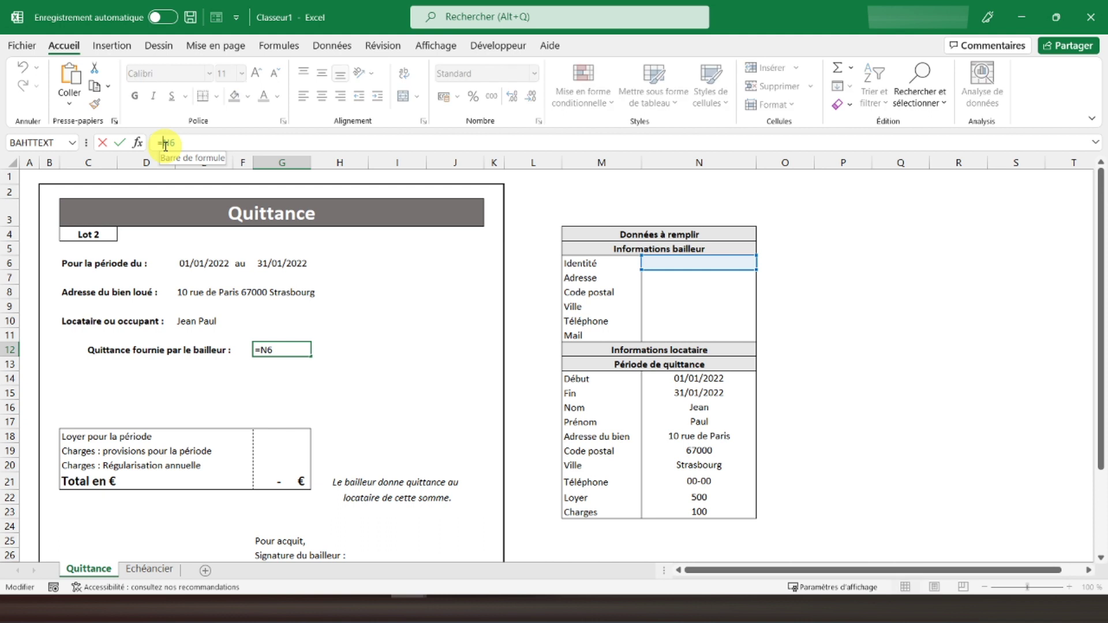
text(si(N6)
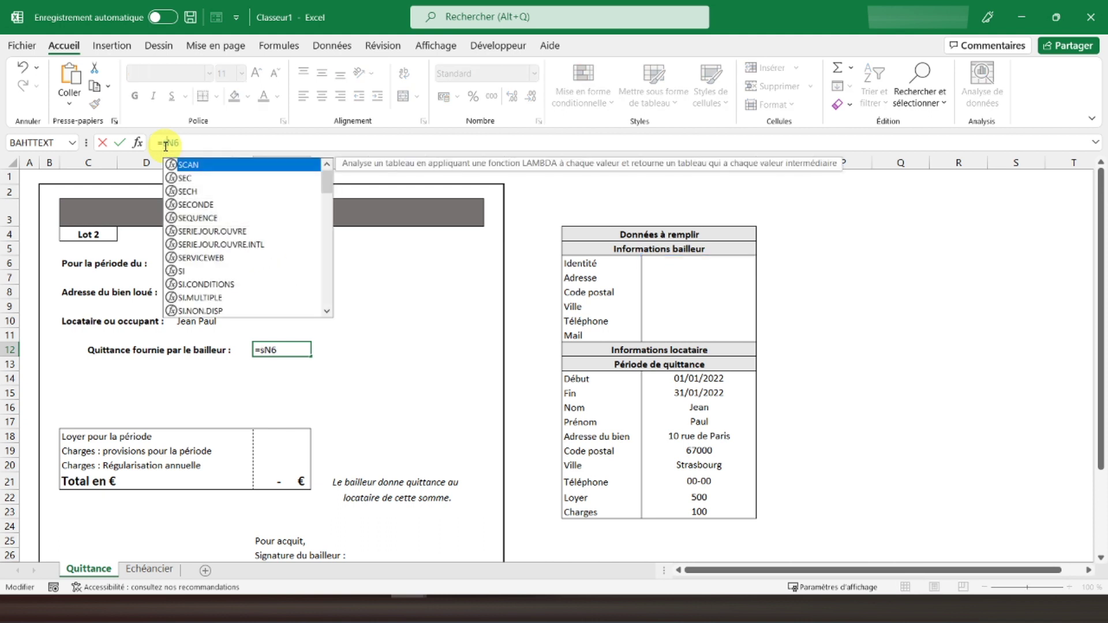
text(=)
click(690, 262)
text("";"";)
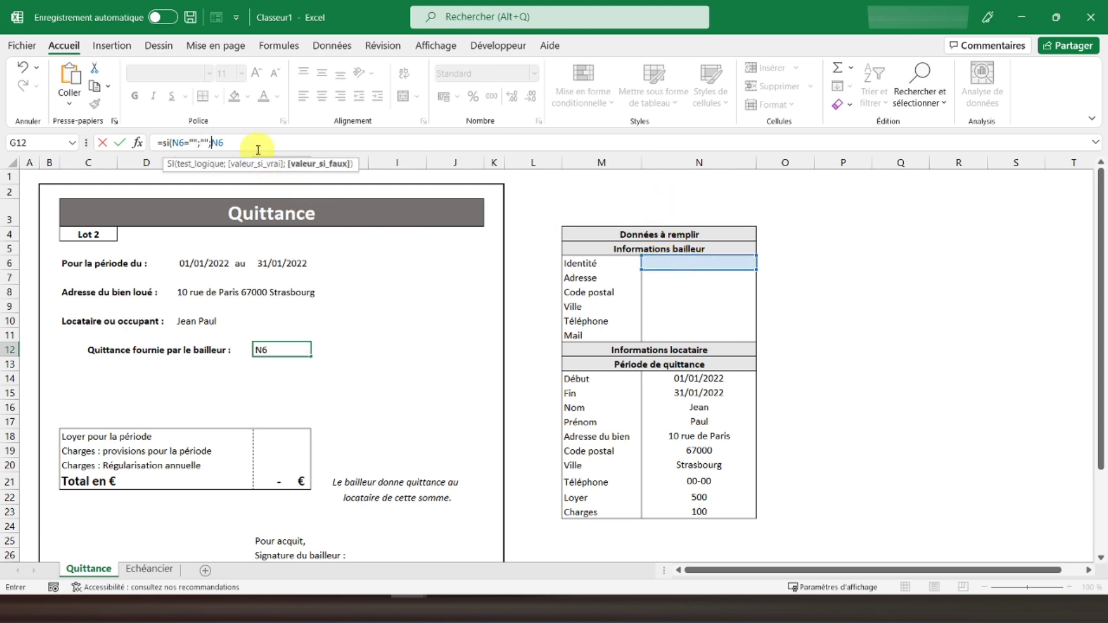
click(253, 144)
key(Return)
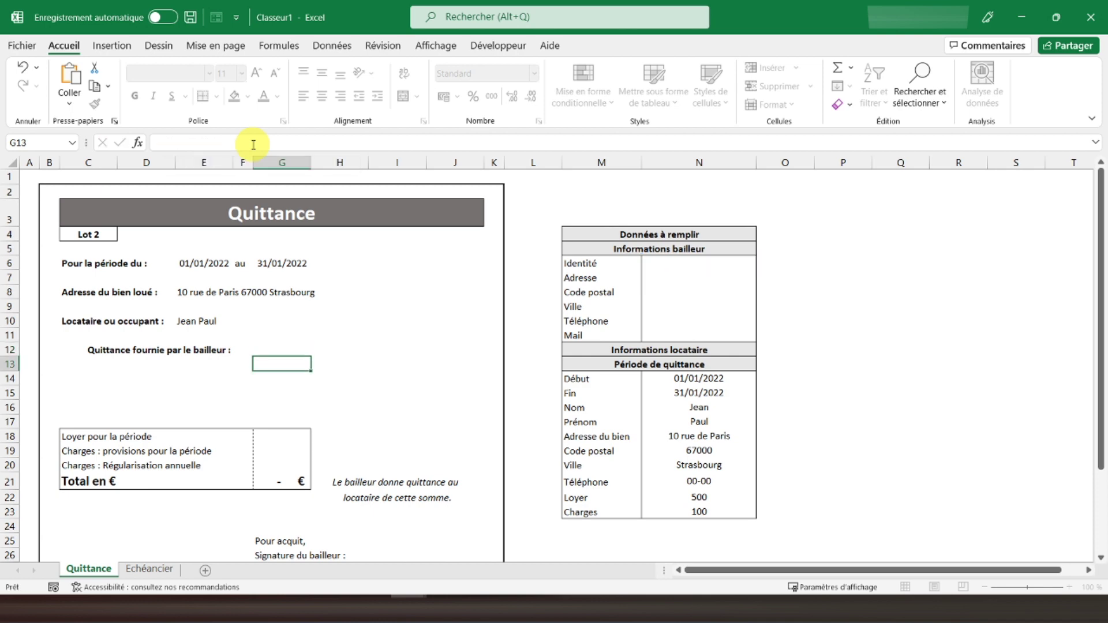
- Enter the landlord's name in the Identité cell N6 and the street address in the Adresse cell N7
click(683, 260)
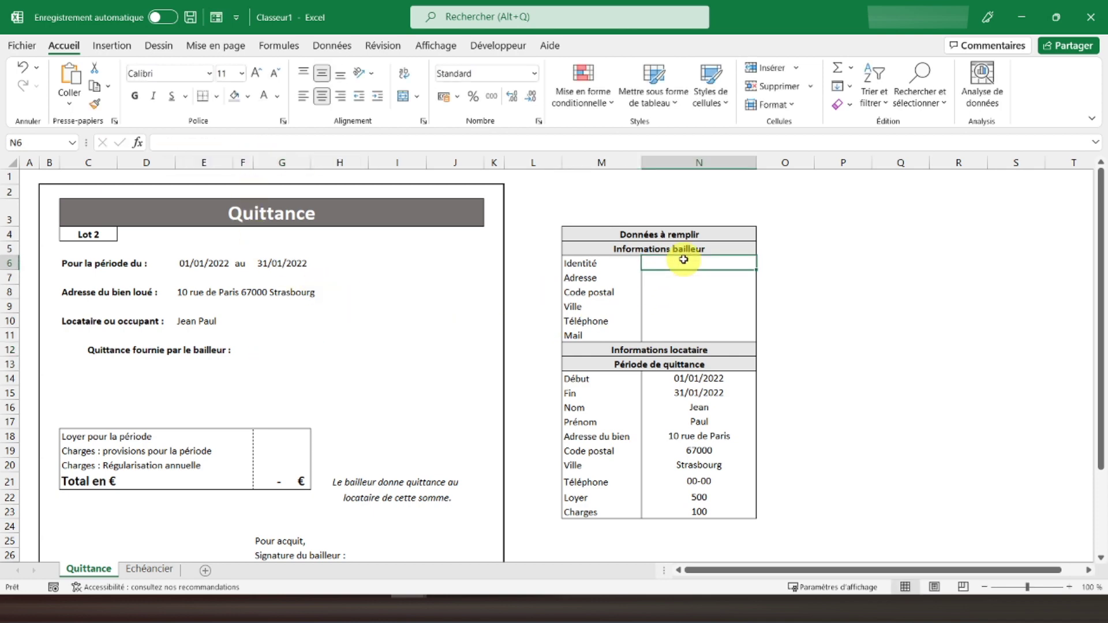
text(Jacques)
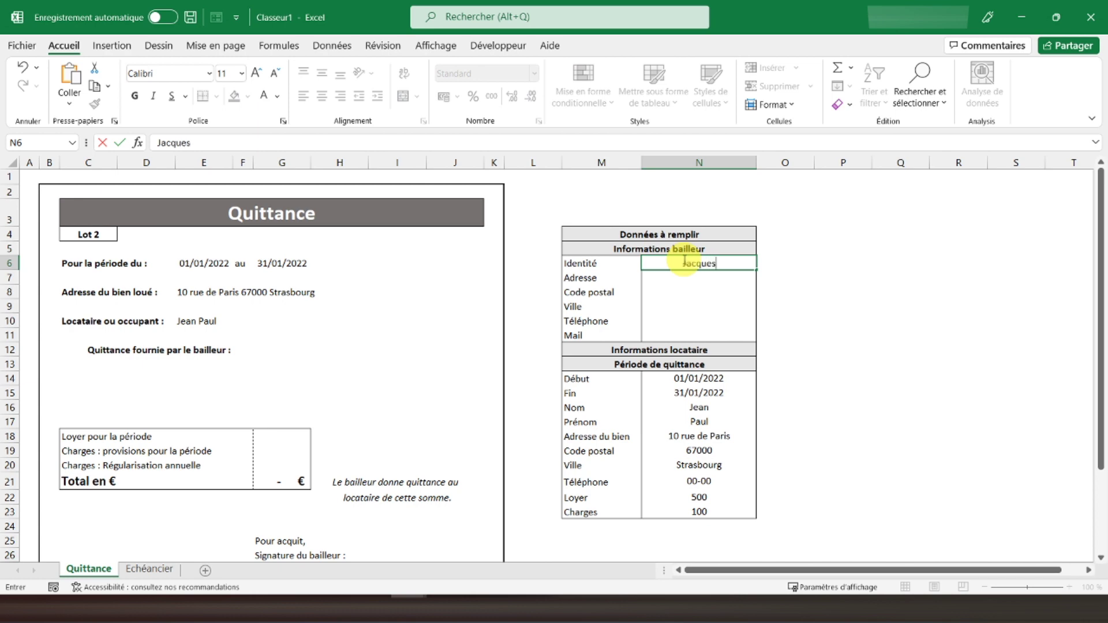
key(Return)
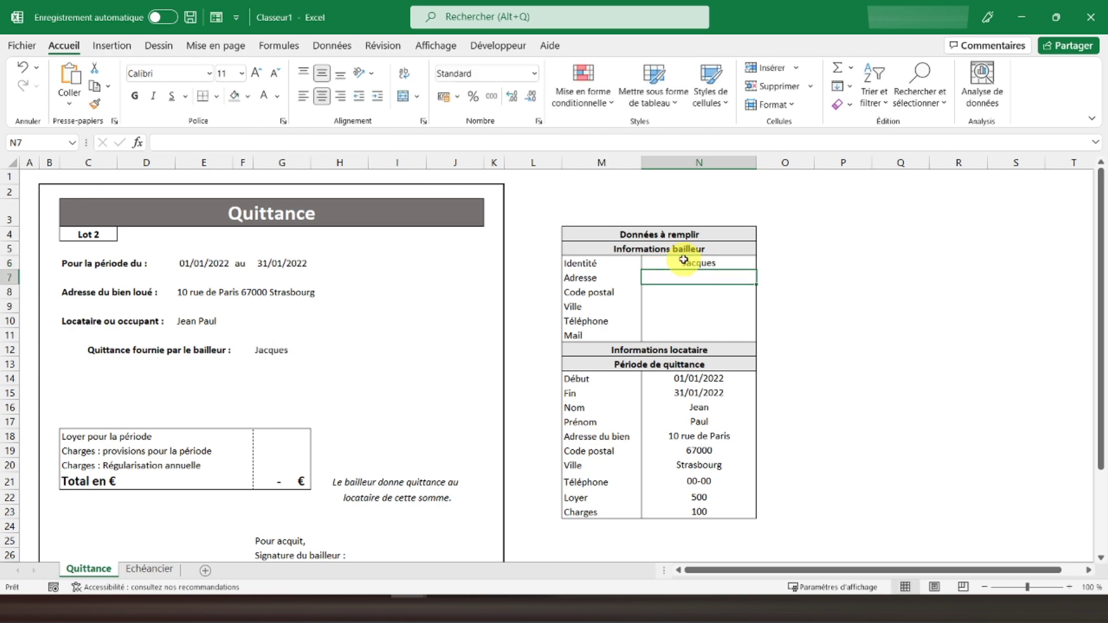
text(2 rue)
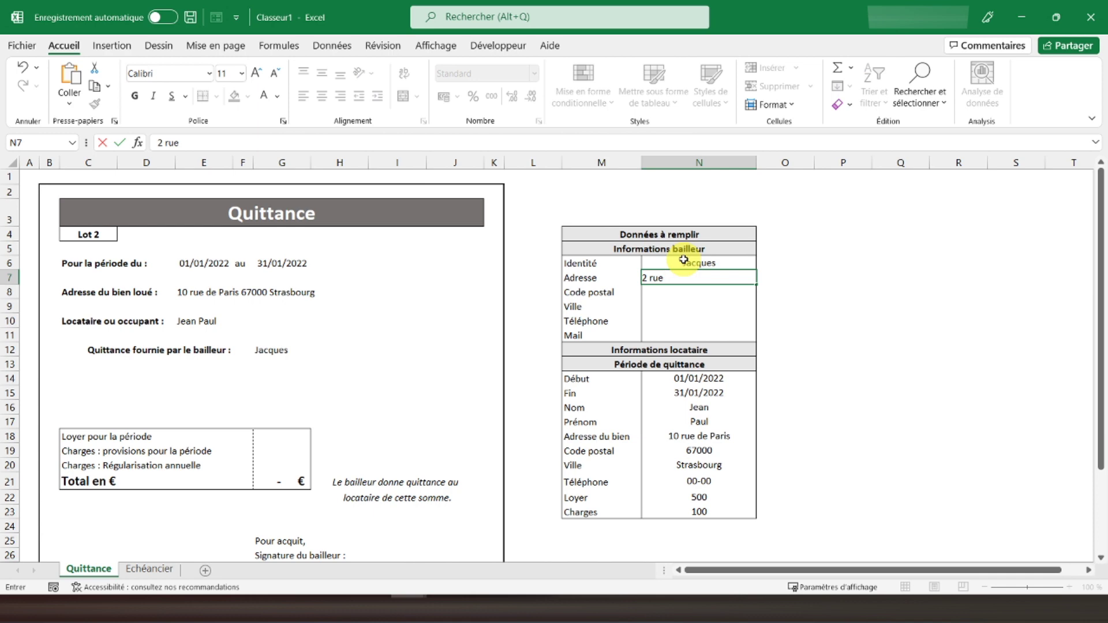
text( Excel)
key(Return)
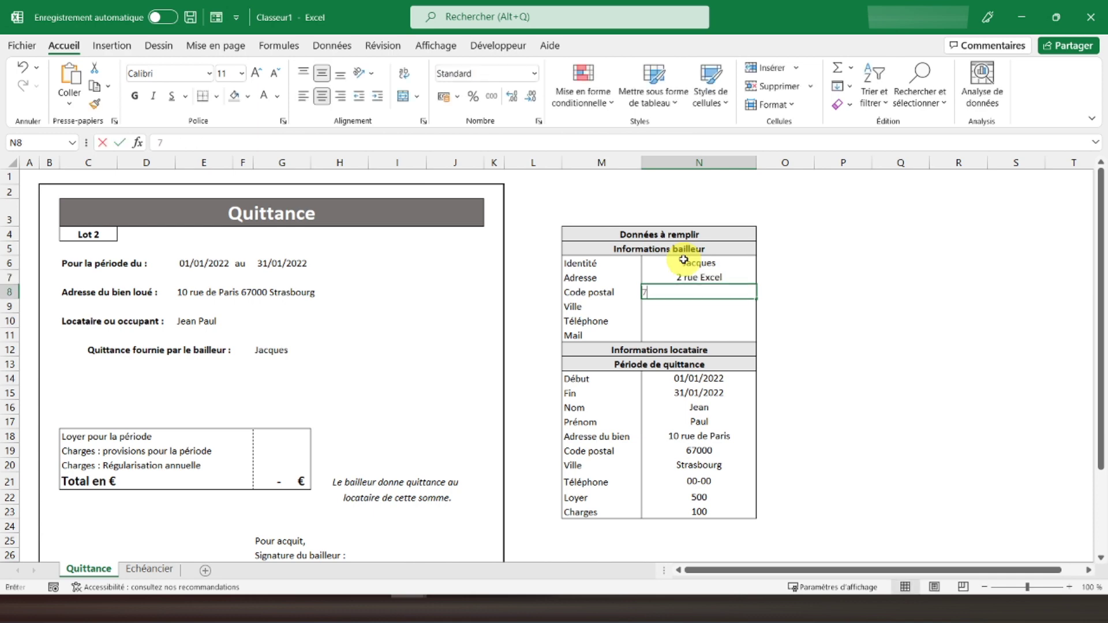
- Fill in the landlord's postal code, city and phone number in N8 to N10, entering the phone number as text
text(75000)
key(Return)
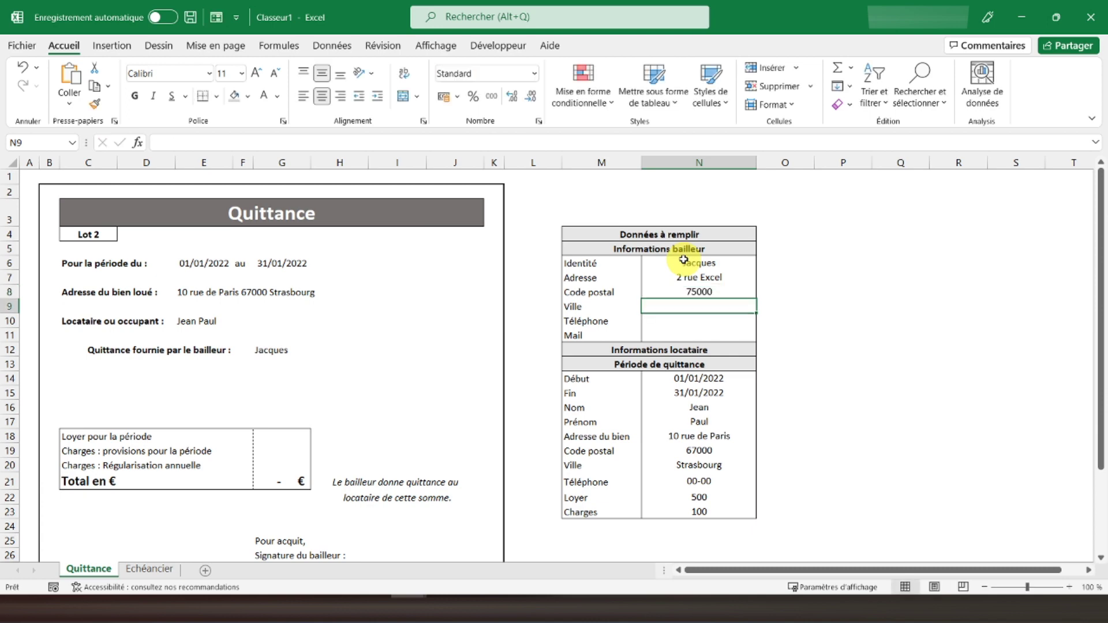
text(Paris)
key(Return)
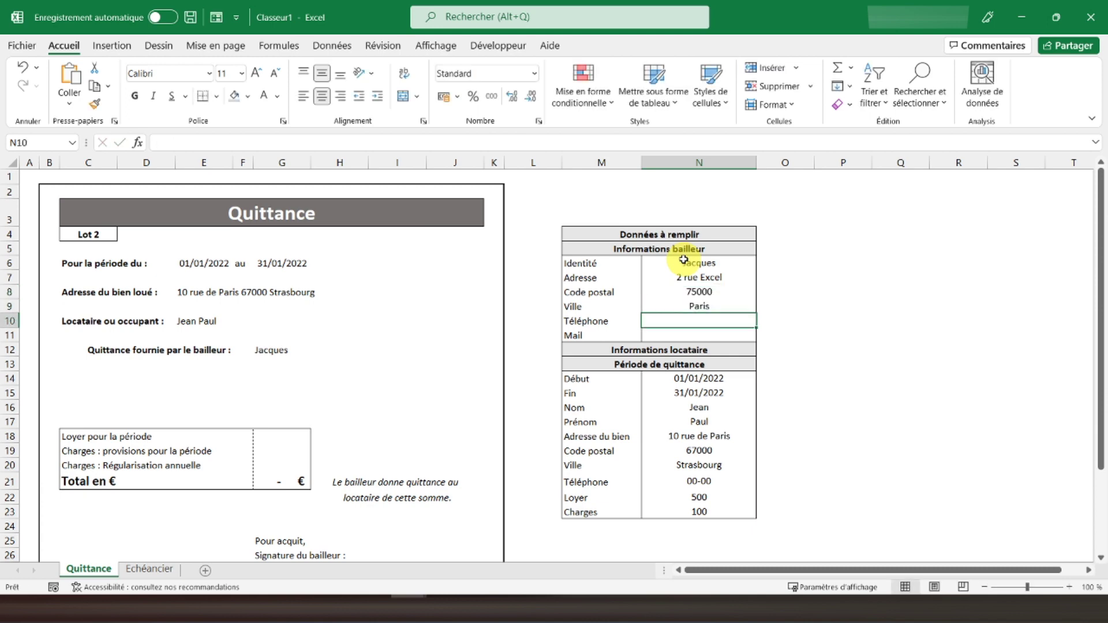
text(")
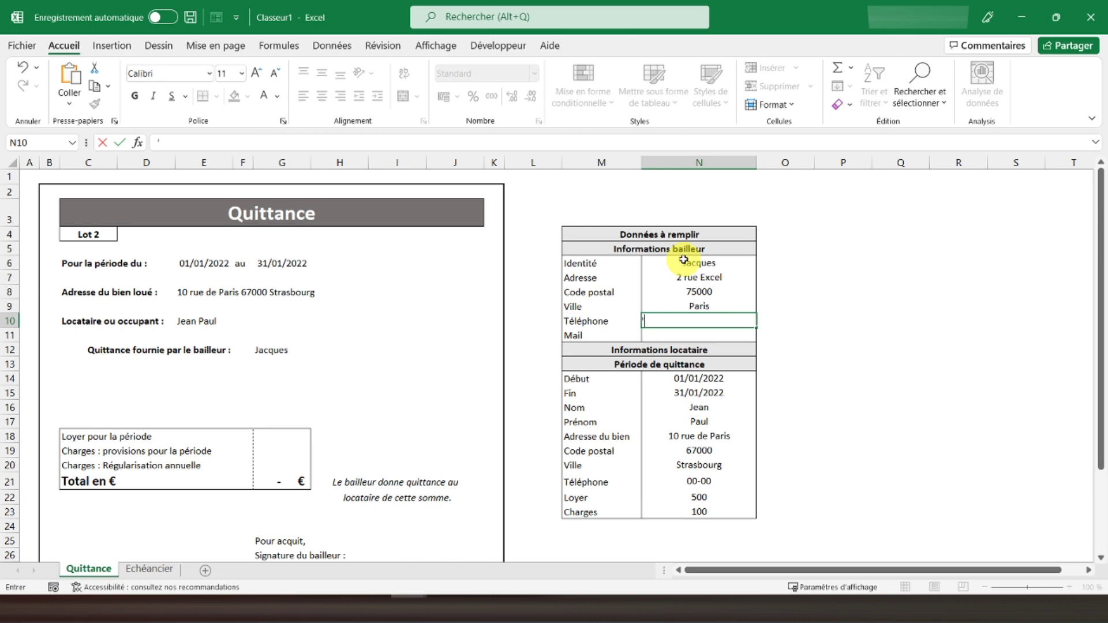
text(11-11)
key(Return)
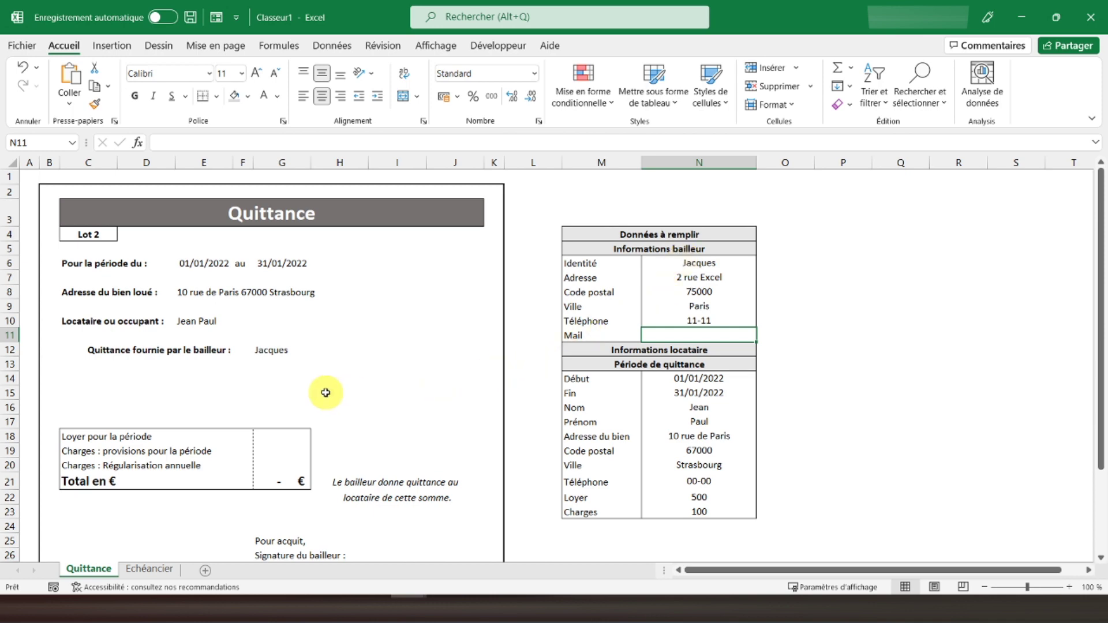
- Copy the landlord formula from G12 down to G17 to bring in the remaining landlord details
click(270, 364)
click(274, 349)
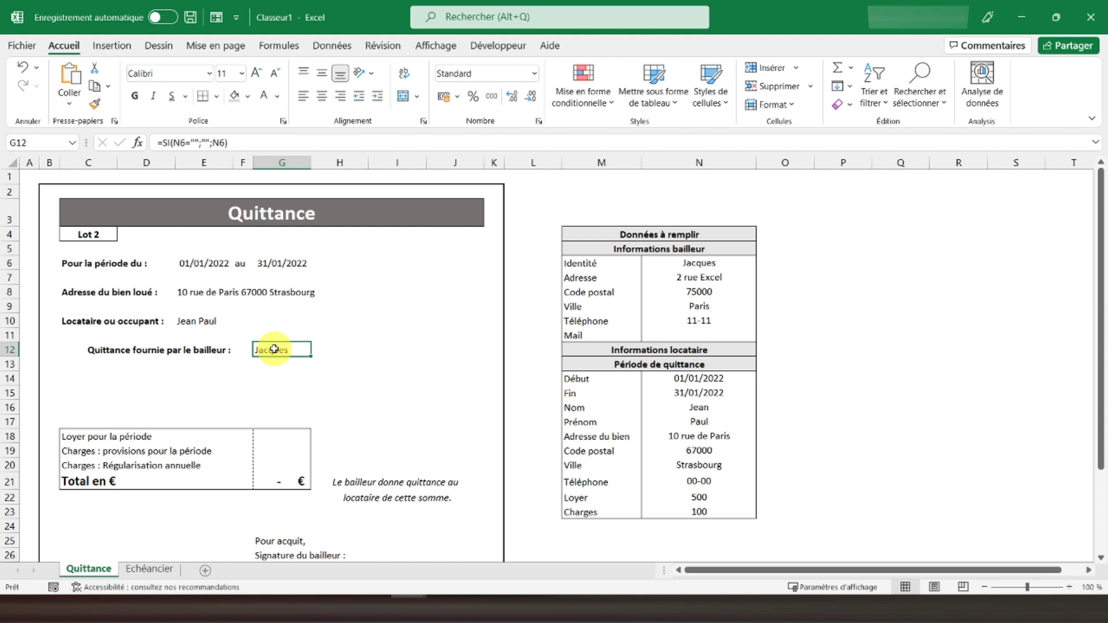
drag(311, 356, 309, 398)
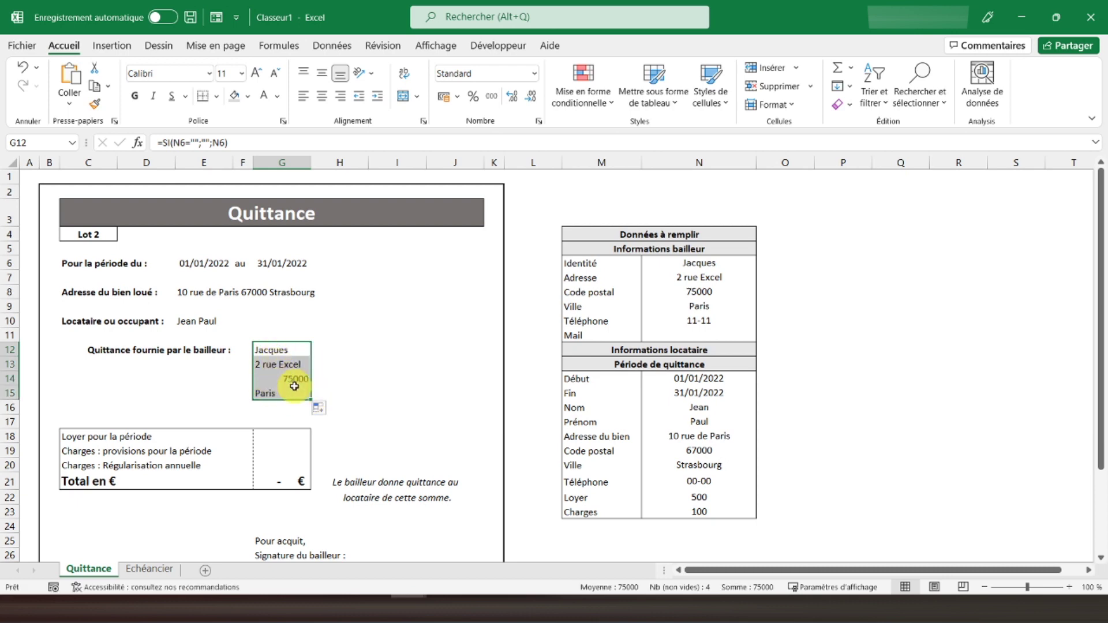
drag(310, 399, 310, 409)
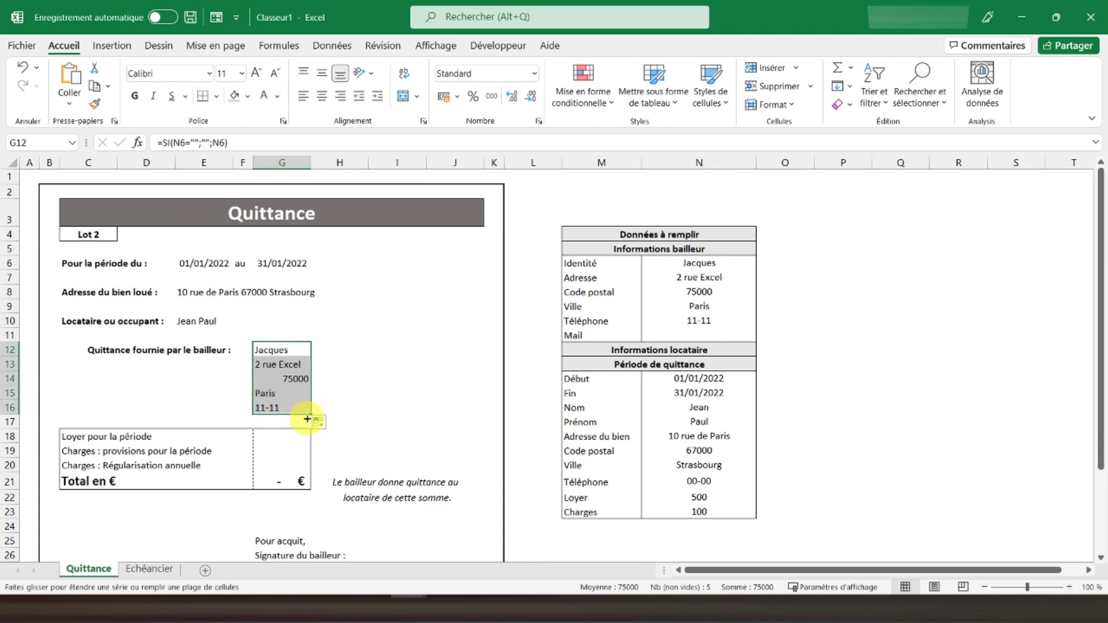
click(279, 436)
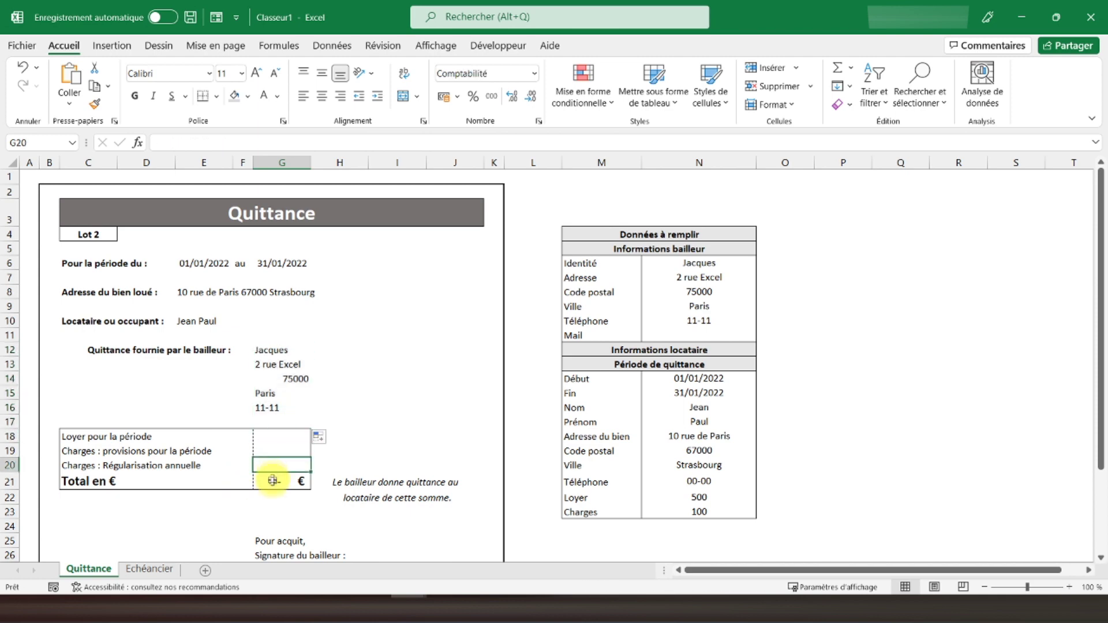
- Centre the landlord details in G12:G17 horizontally
click(283, 421)
drag(285, 347, 285, 421)
click(322, 95)
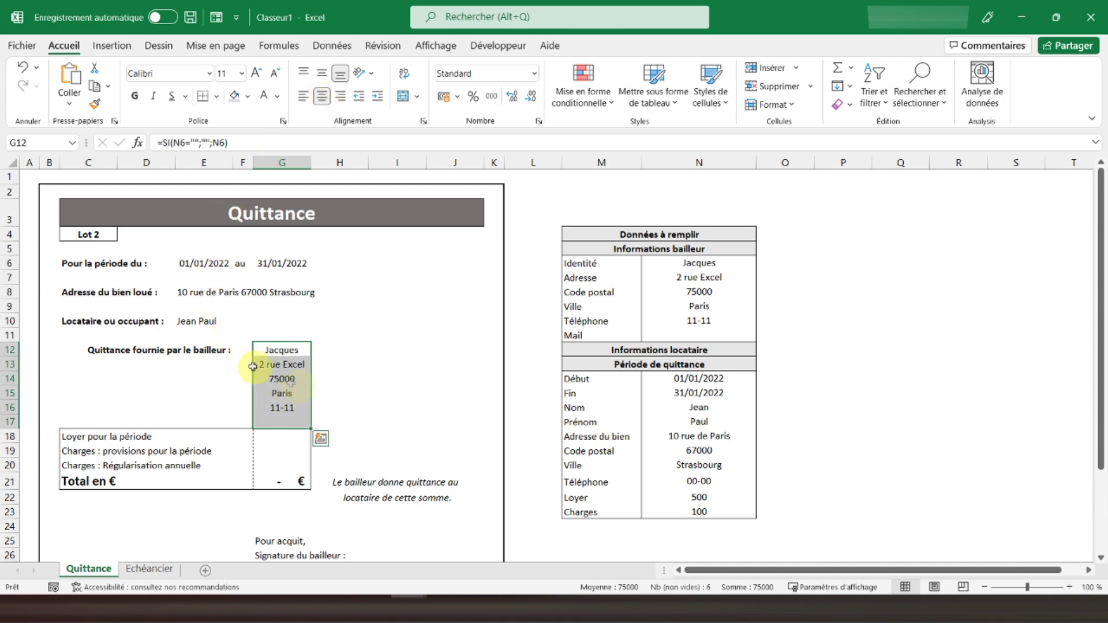
click(205, 378)
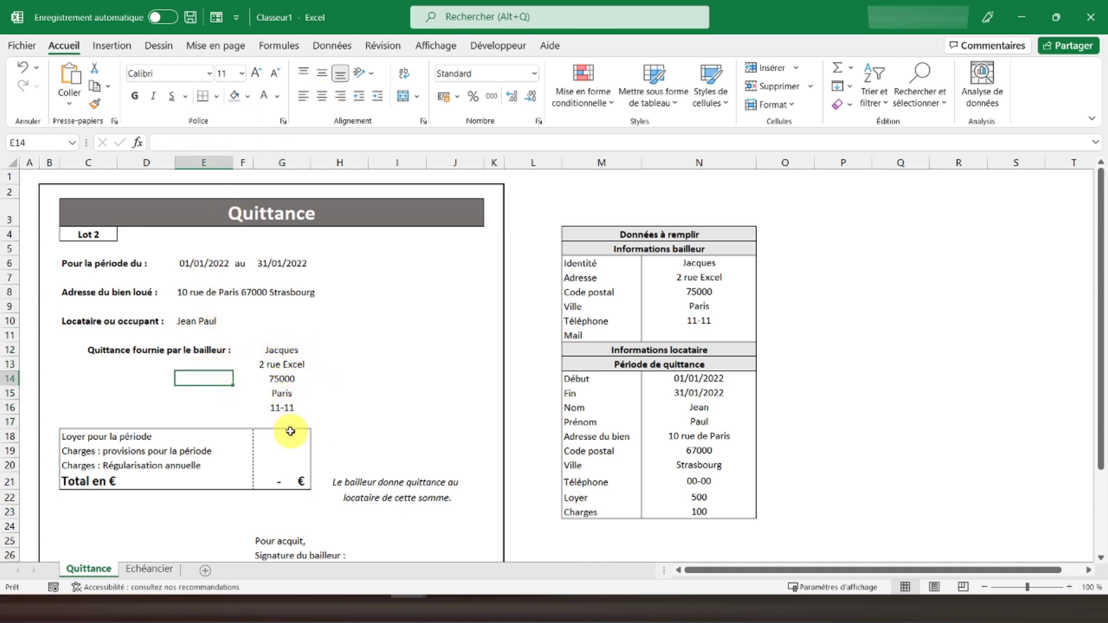
- Check the copied landlord formula in G17, the rent and charges table and the closing text of the receipt
click(281, 407)
click(282, 422)
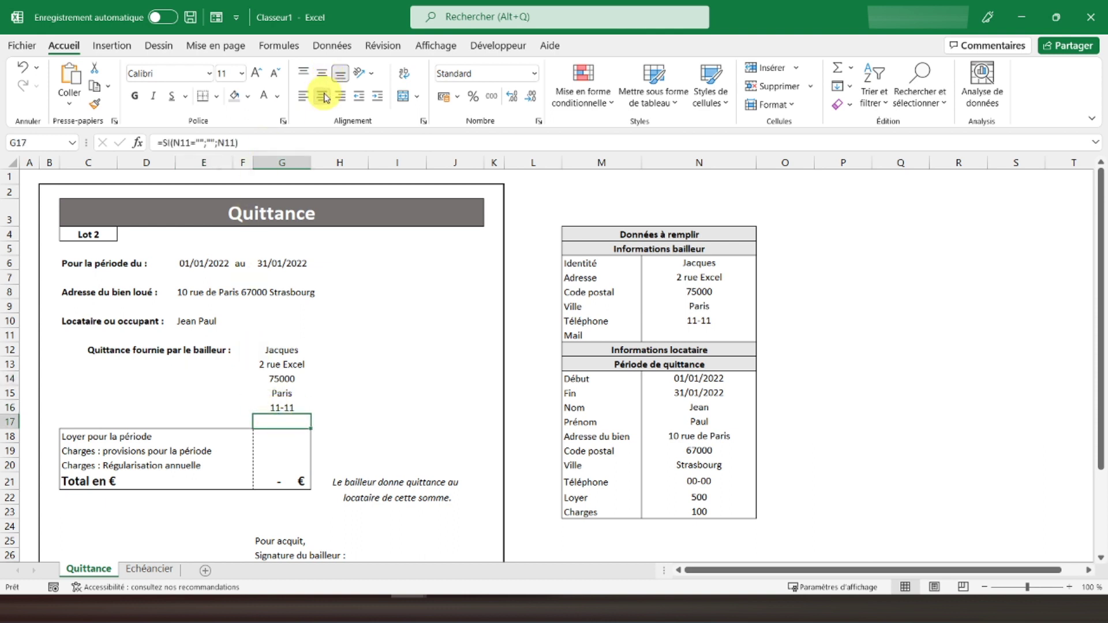
click(214, 334)
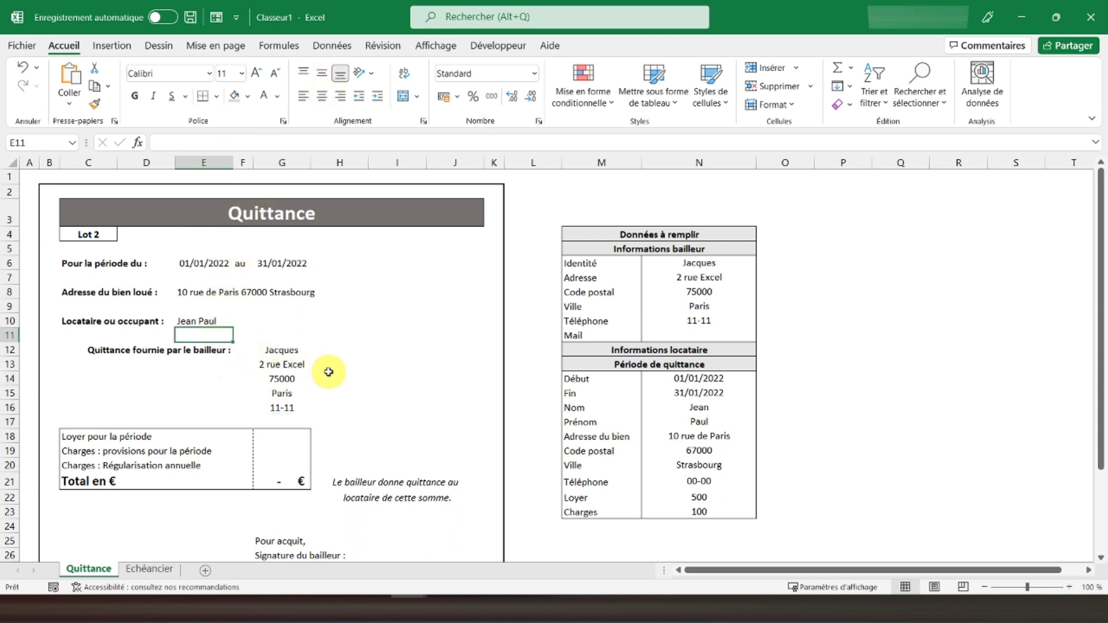
scroll(328, 371, down, 1)
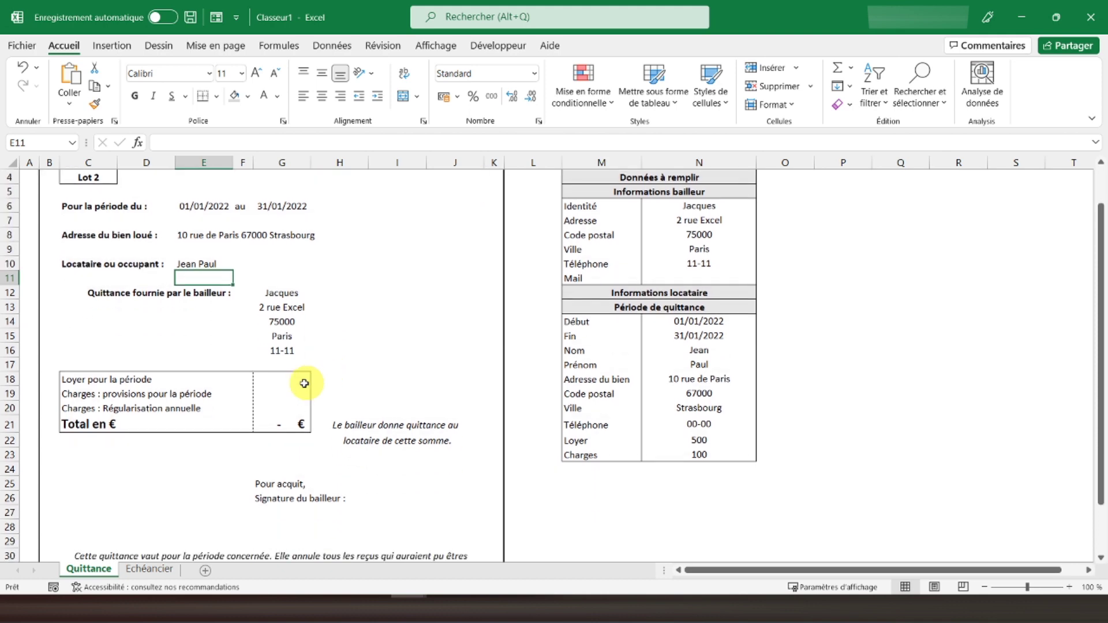
click(292, 378)
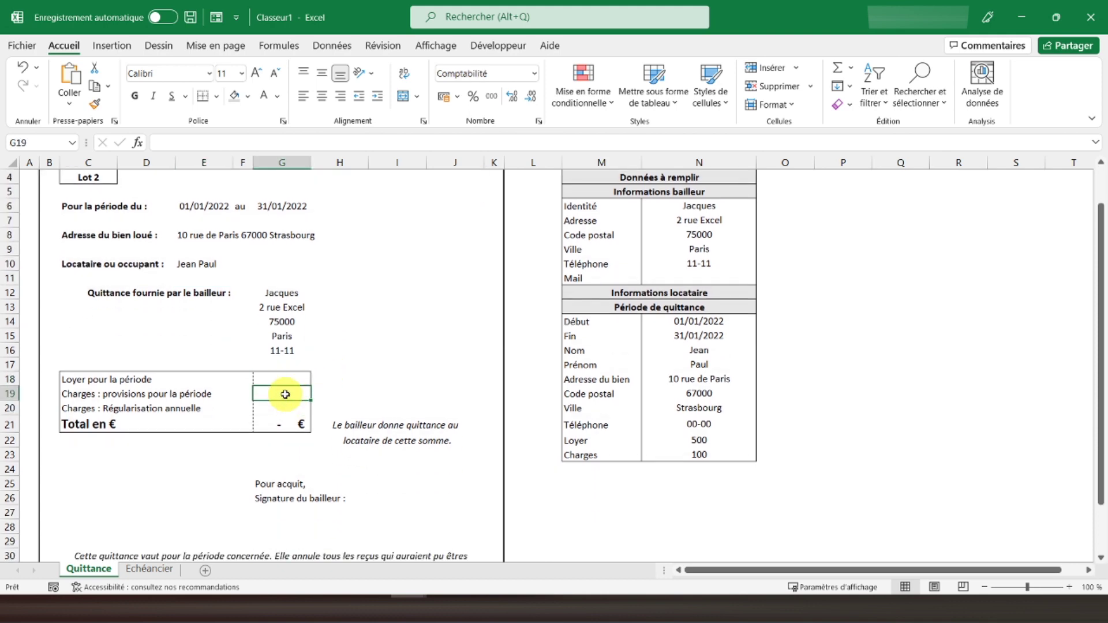
scroll(284, 407, down, 1)
scroll(284, 408, down, 3)
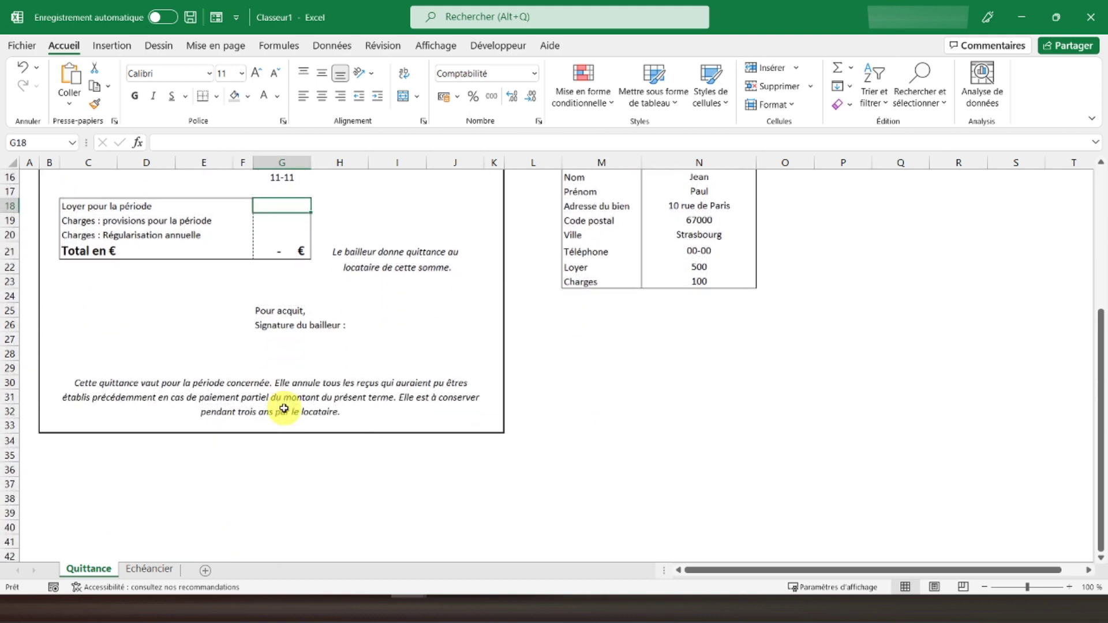
scroll(285, 404, up, 5)
click(33, 178)
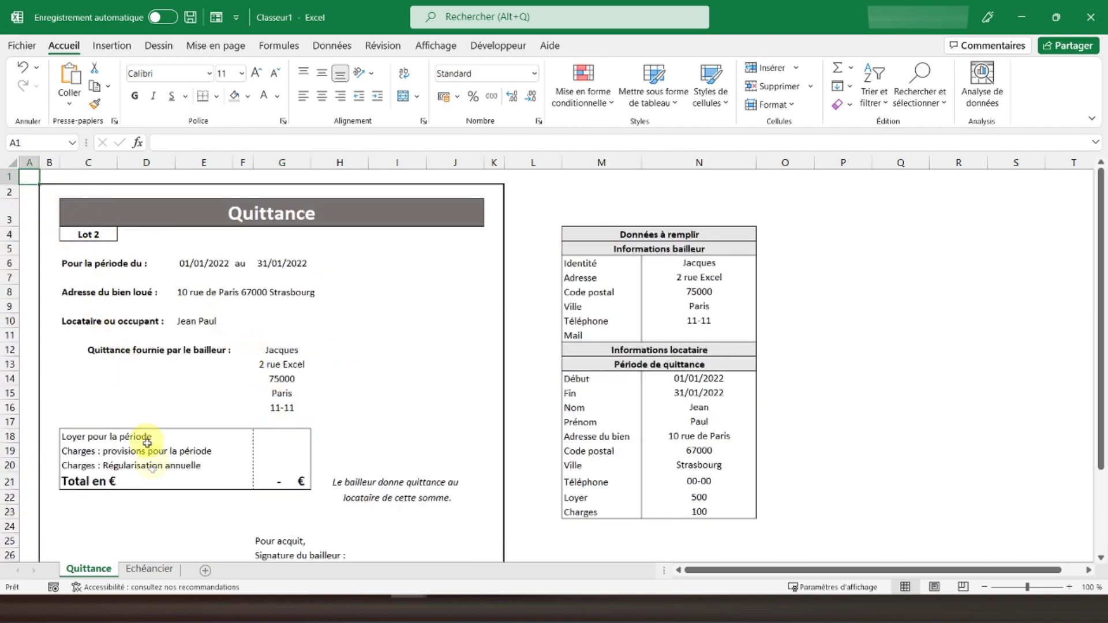
- On the Echéancier sheet, start a RECHERCHEV formula in Lot 1's January Prévision rent cell C7, with A7 as the lookup value
click(146, 568)
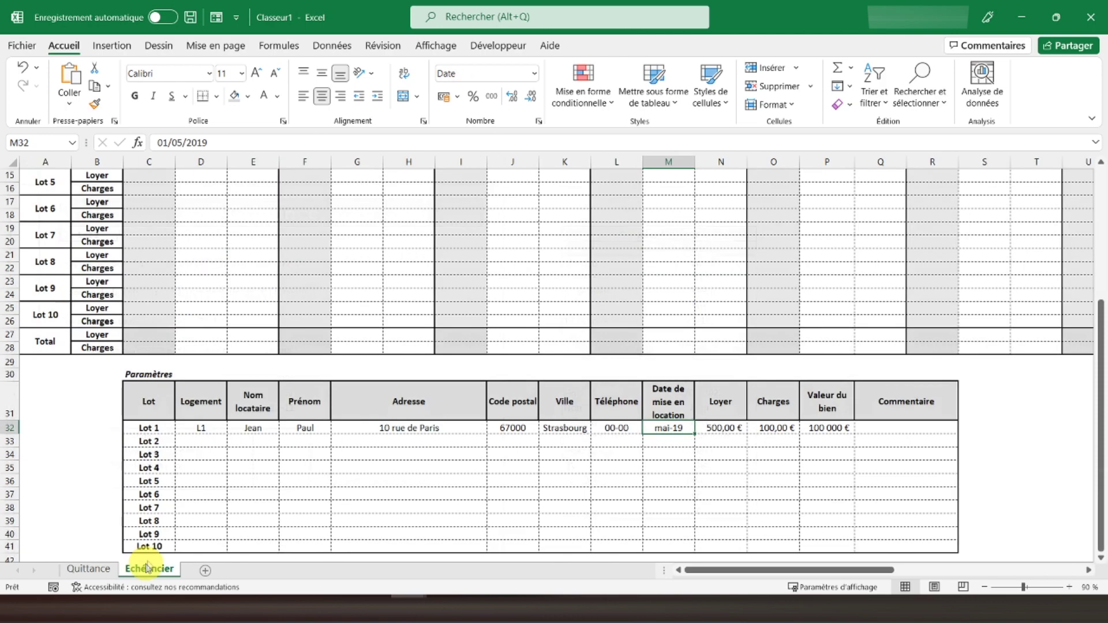
click(203, 427)
scroll(203, 428, up, 5)
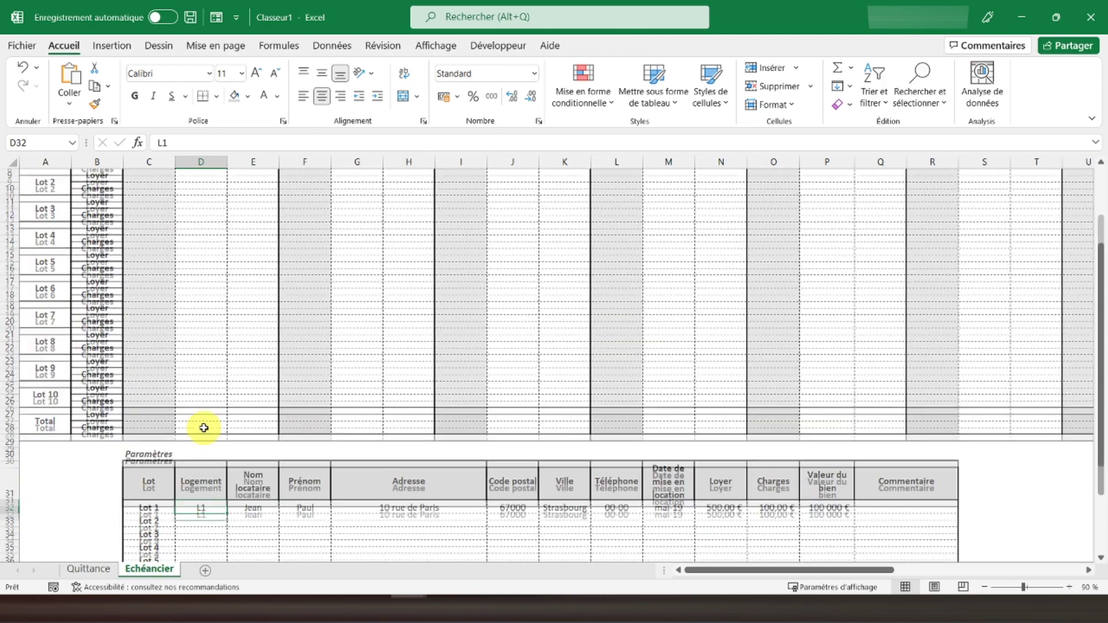
click(137, 254)
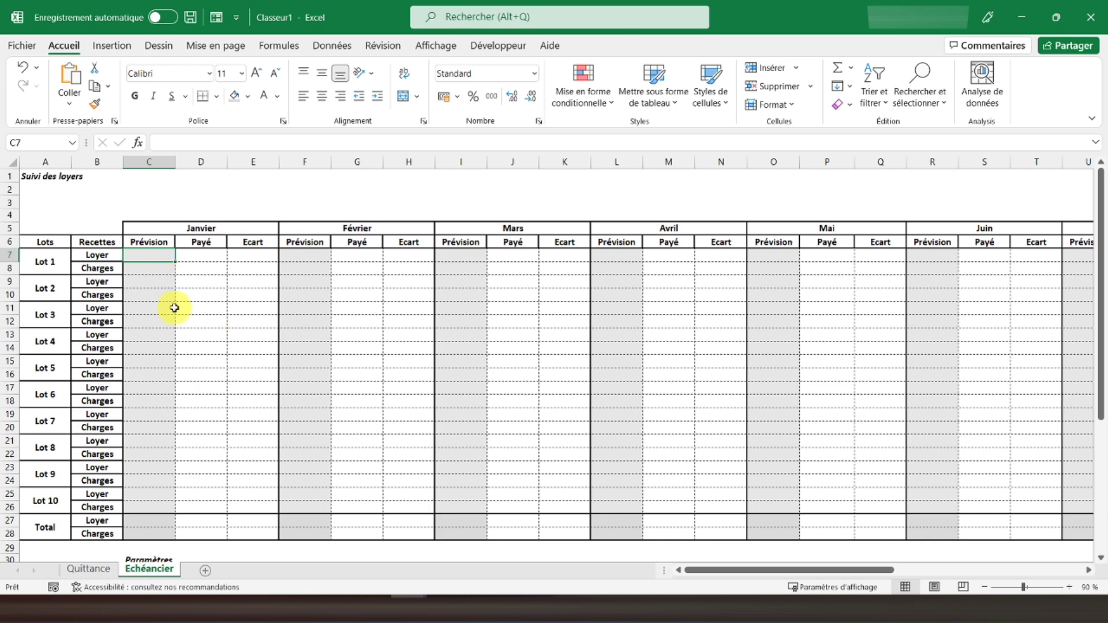
key(BackSpace)
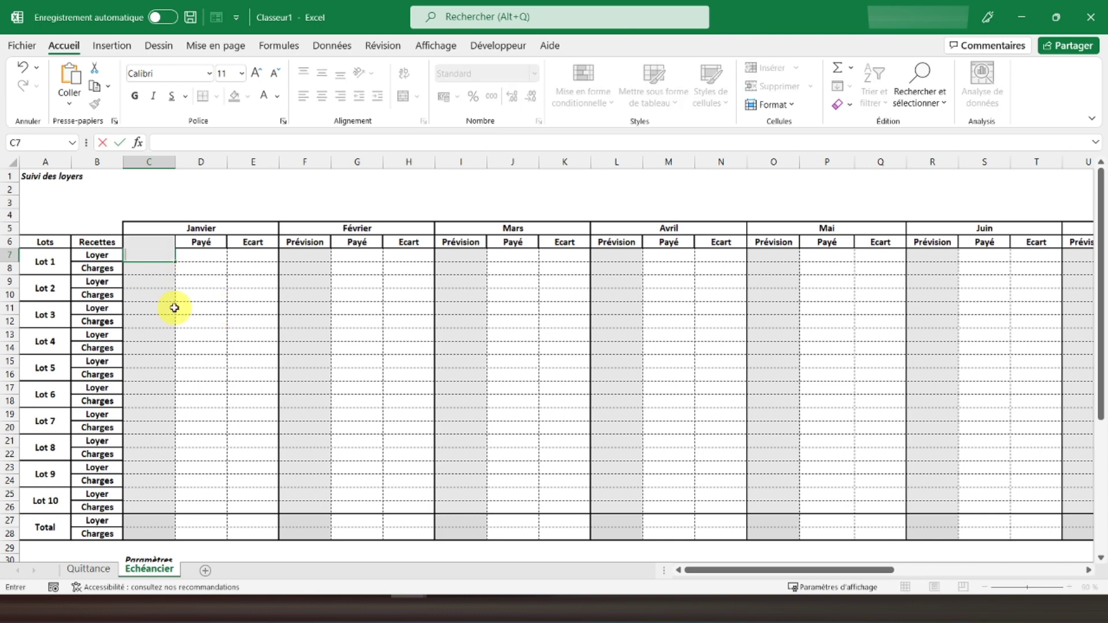
key(Escape)
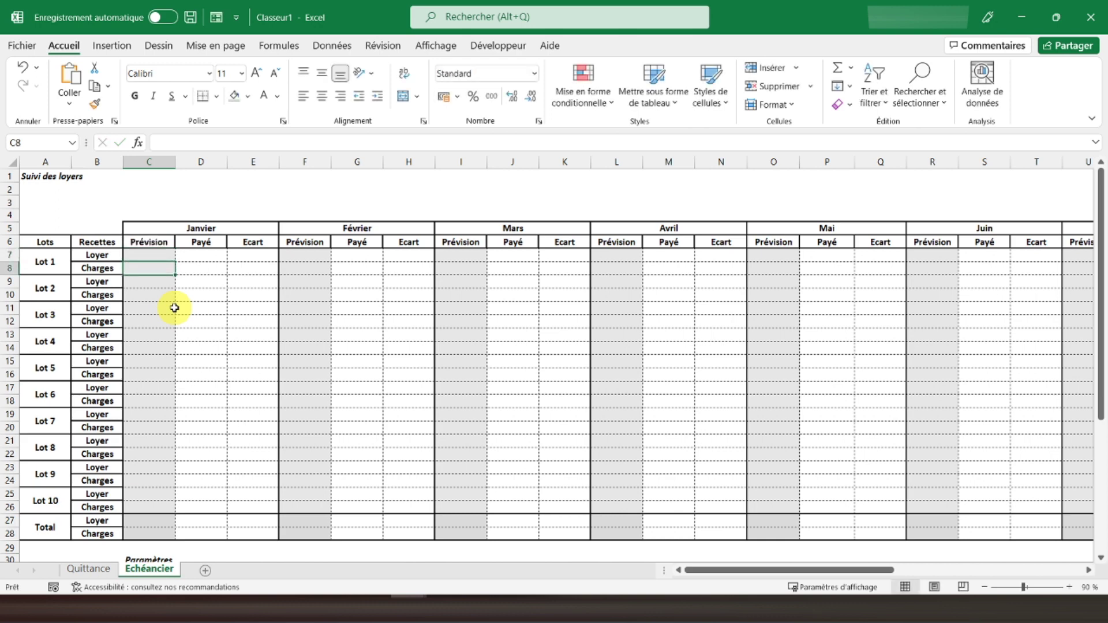
text(=reche)
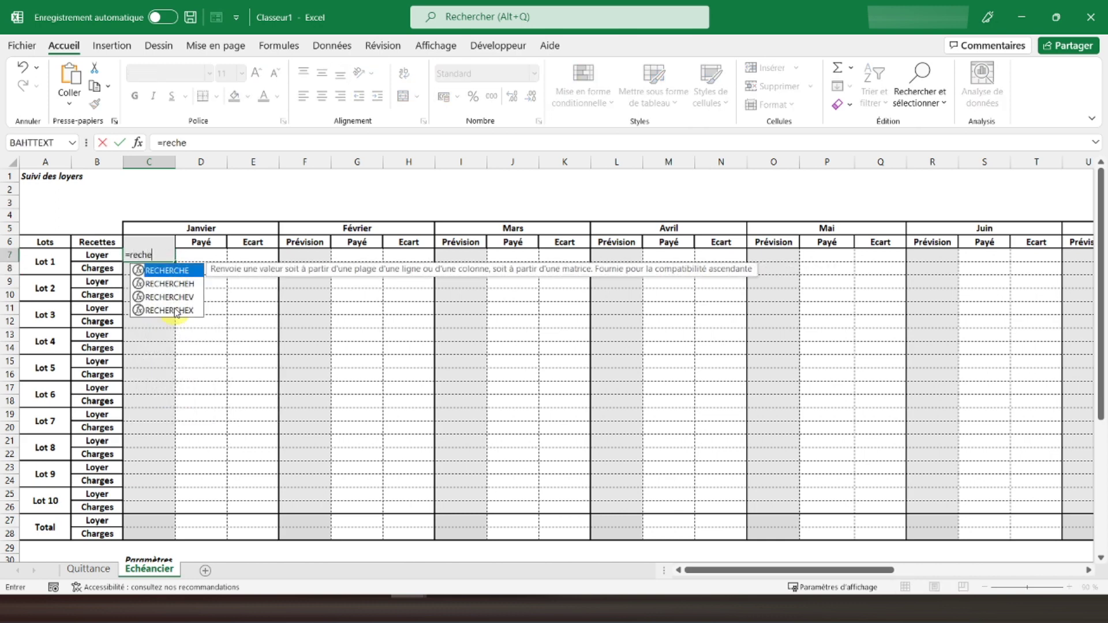
text(rchev()
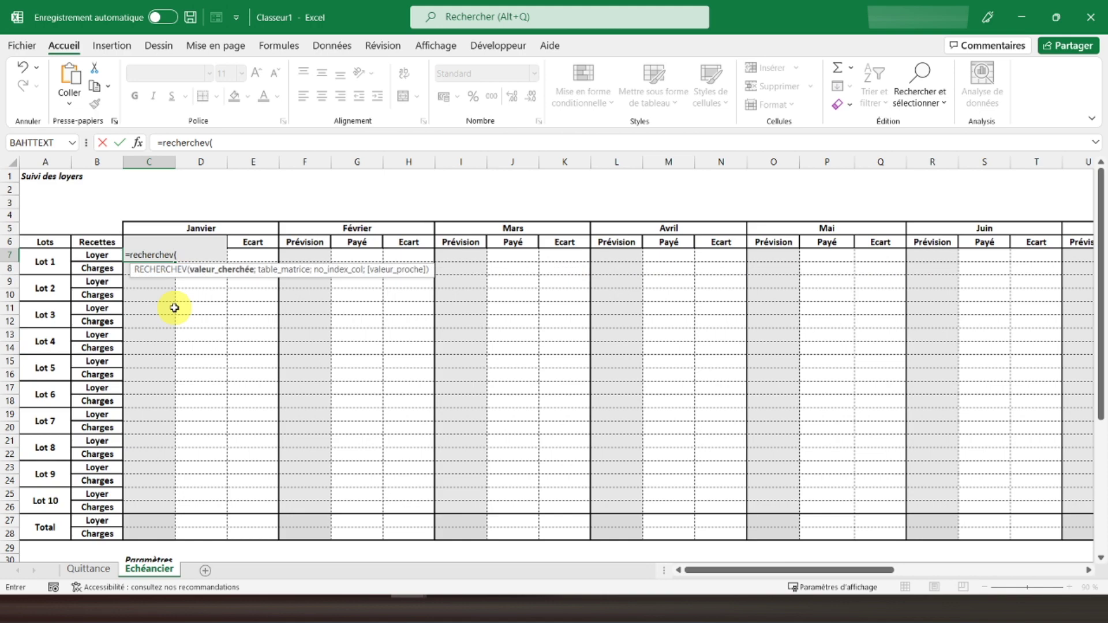
click(48, 264)
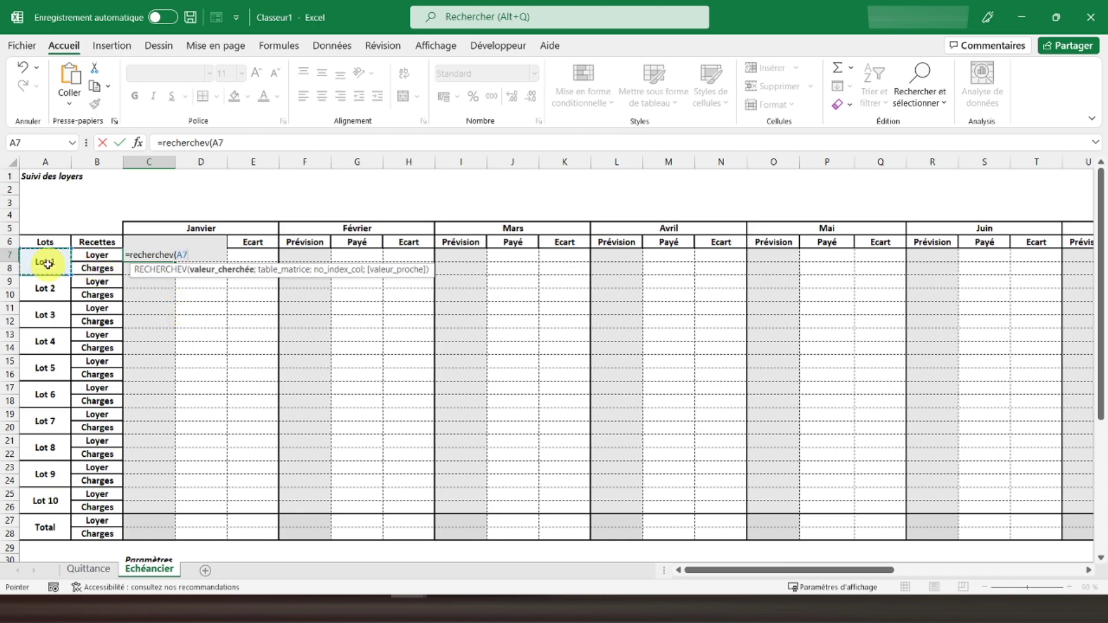
text(;)
- Complete the C7 RECHERCHEV formula with table C32:O41 from the Paramètres table, column index 12 and exact match FAUX
scroll(228, 384, down, 4)
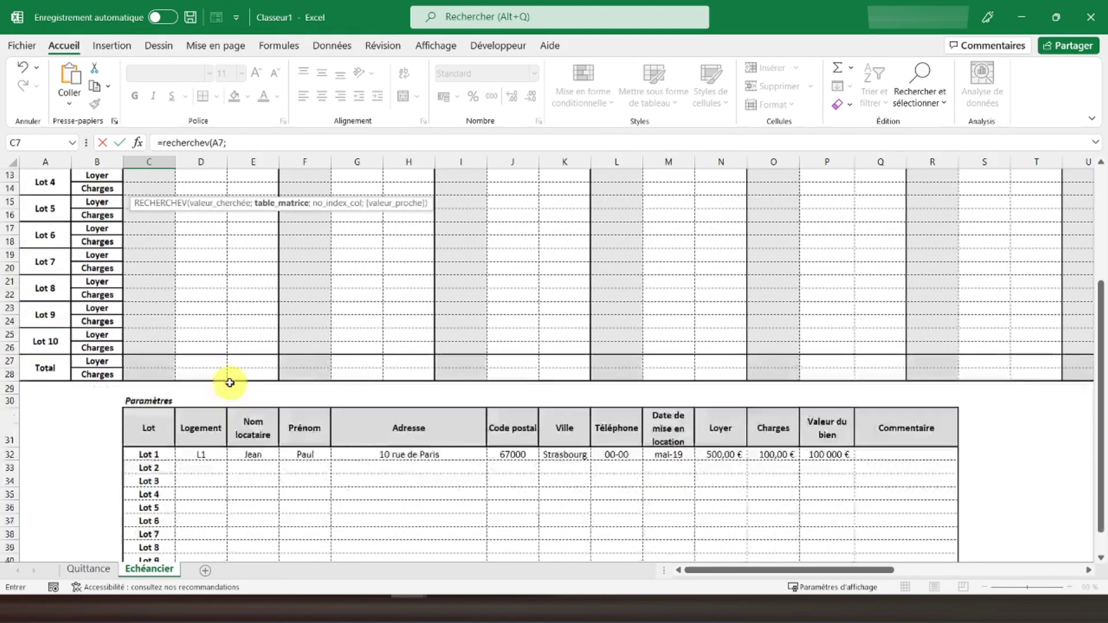
drag(130, 456, 766, 542)
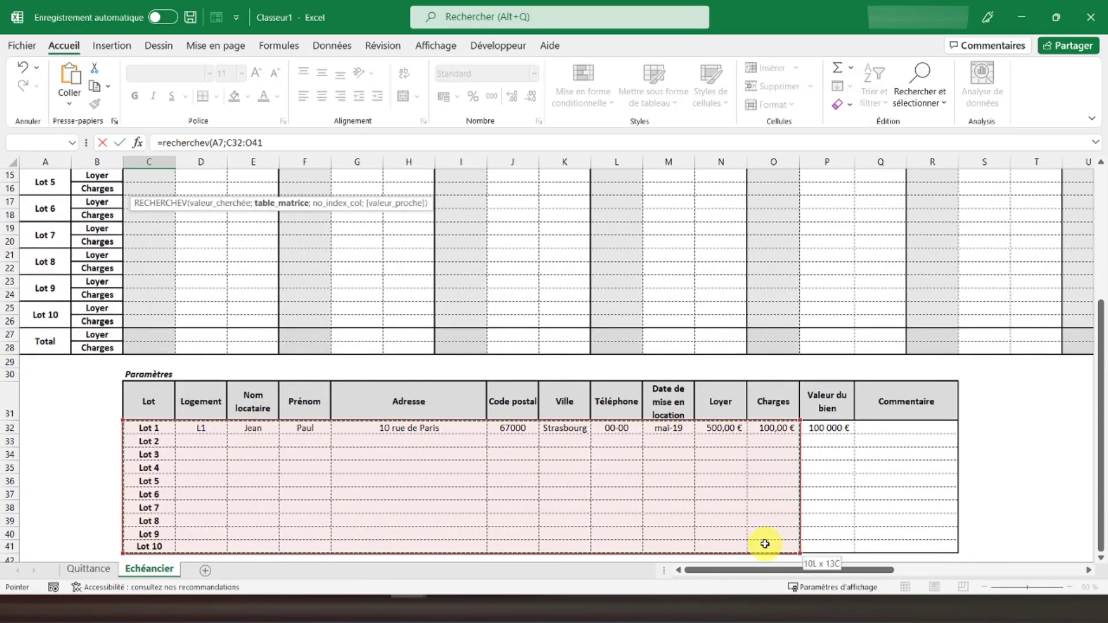
text(;)
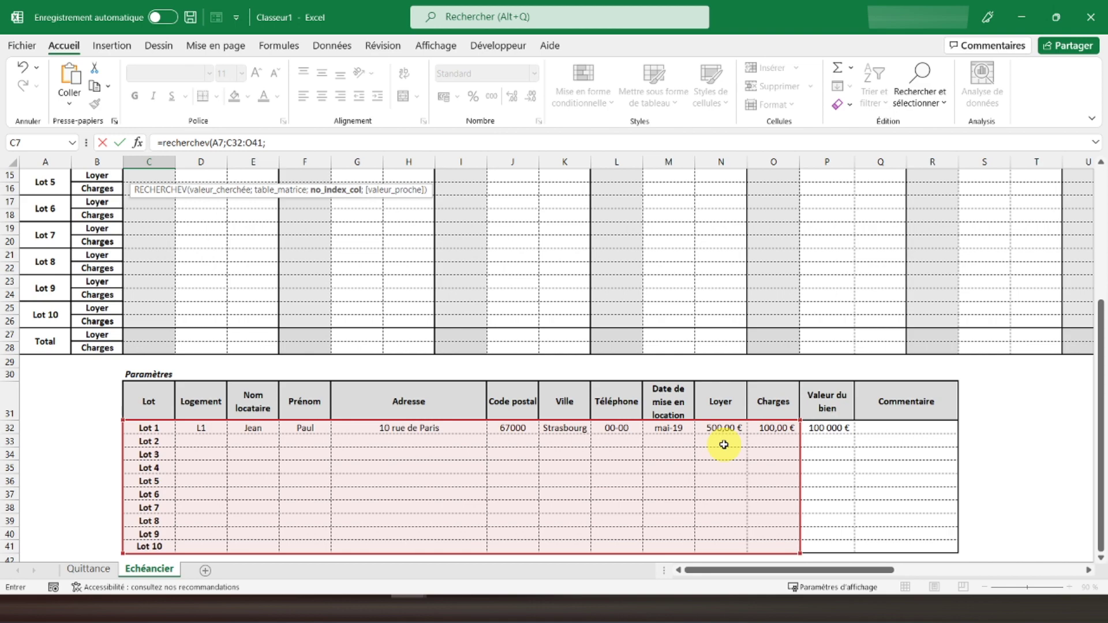
scroll(724, 444, up, 4)
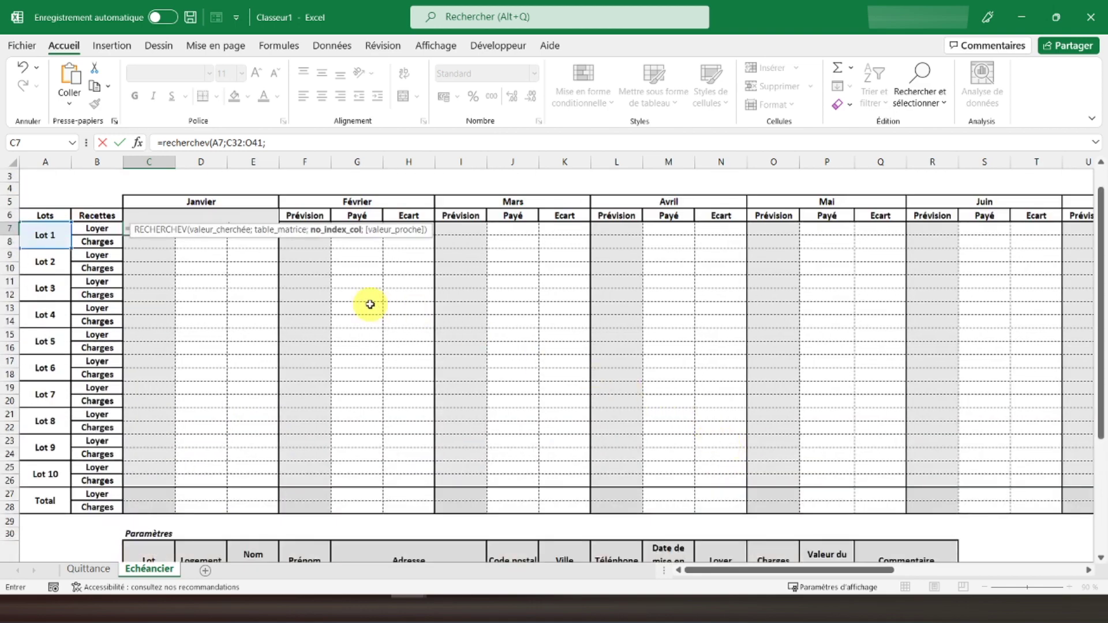
text(12;)
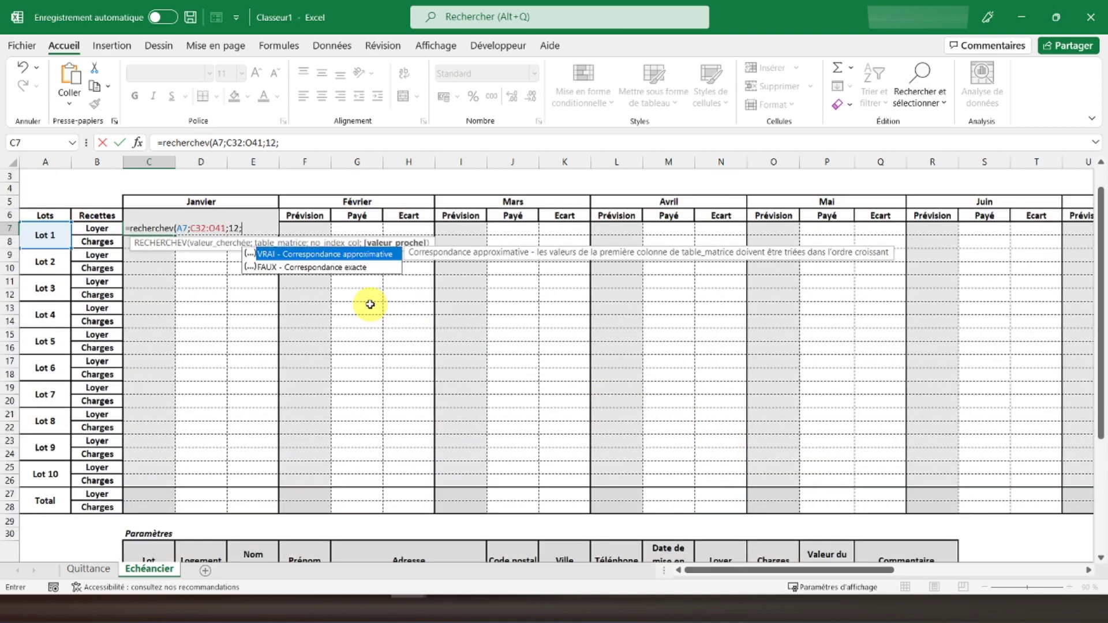
double_click(321, 268)
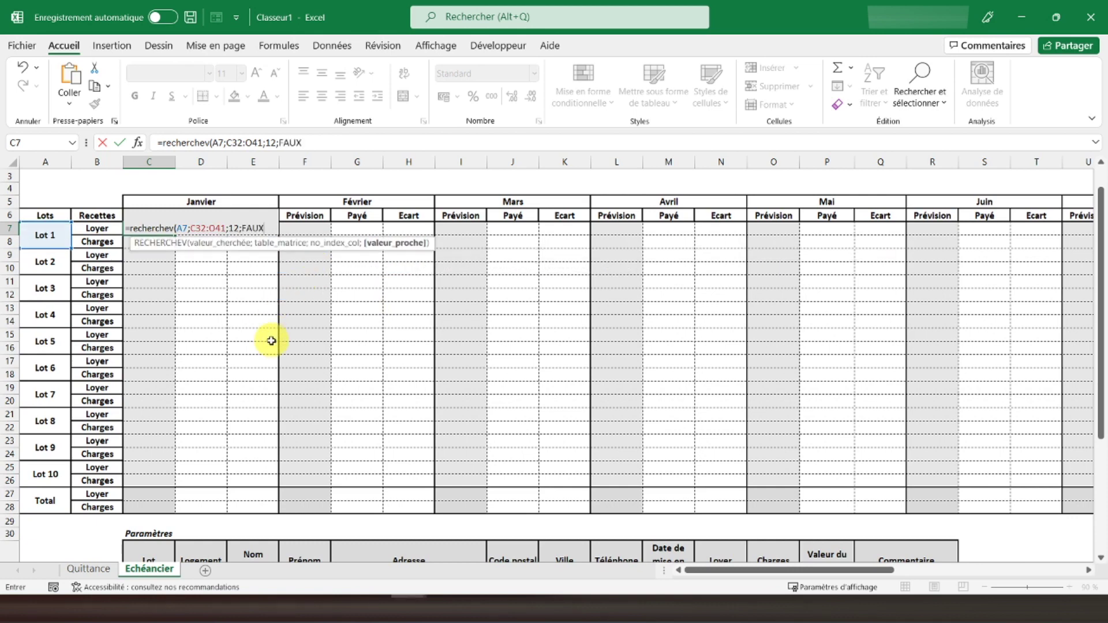
key(Return)
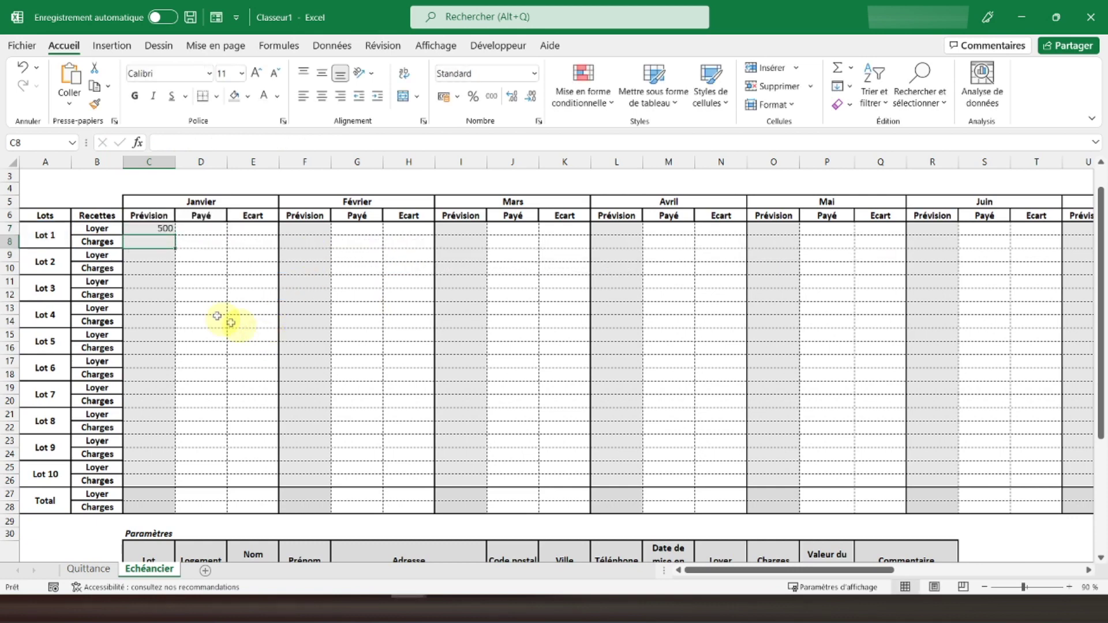
- Apply the euro accounting number format to the January Prévision cells C7:C28
click(151, 227)
drag(151, 226, 164, 508)
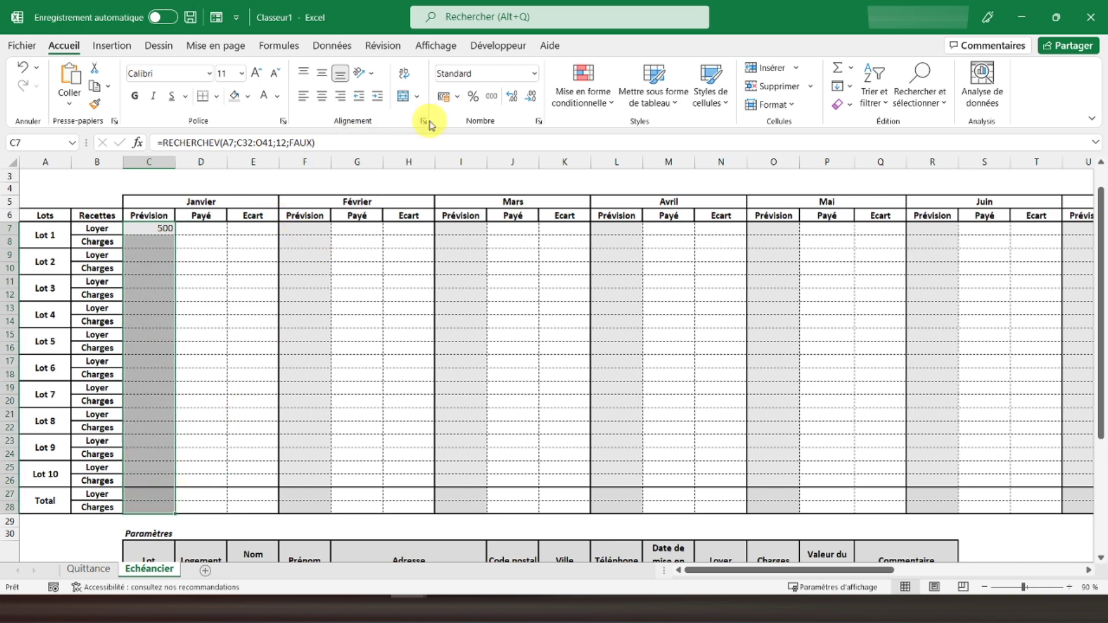
click(443, 97)
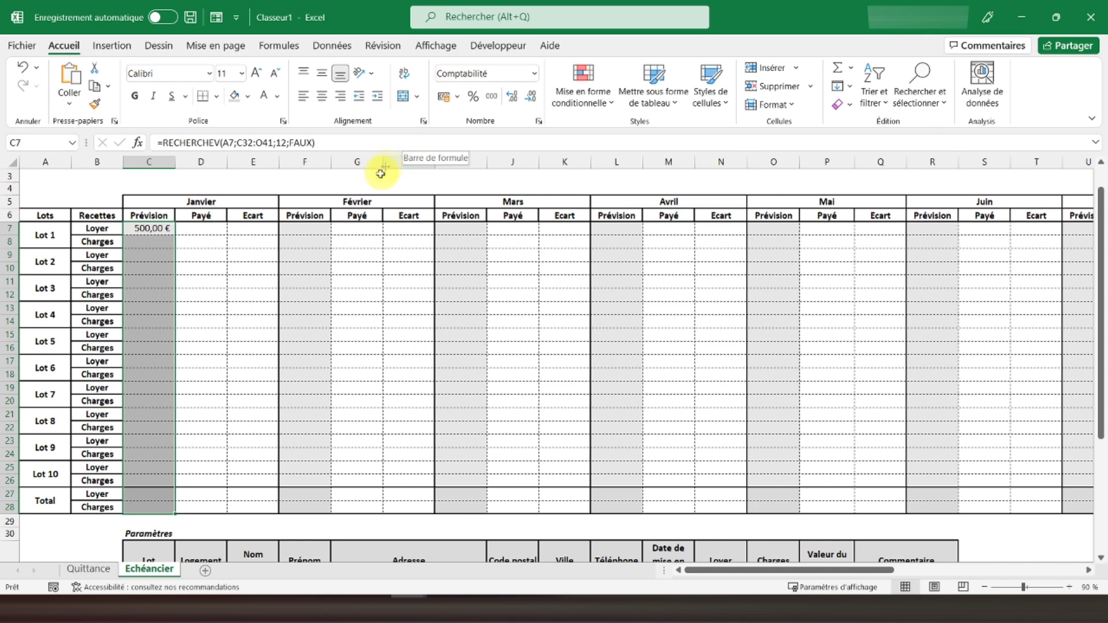
click(155, 245)
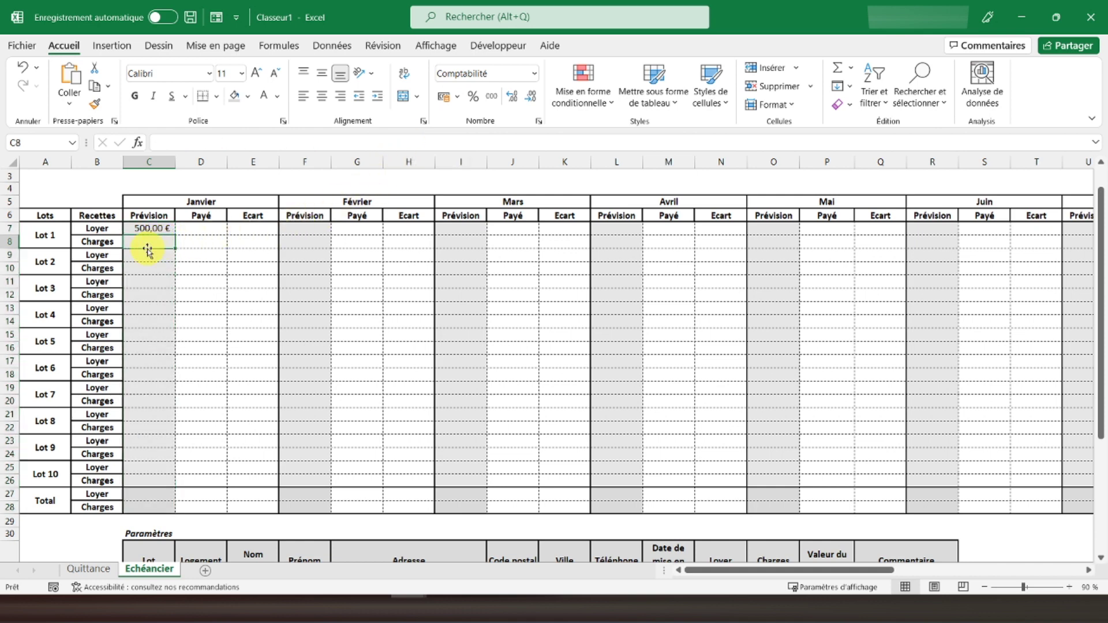
- Make the lookup table reference in C7's formula absolute as $C$32:$O$41
click(152, 228)
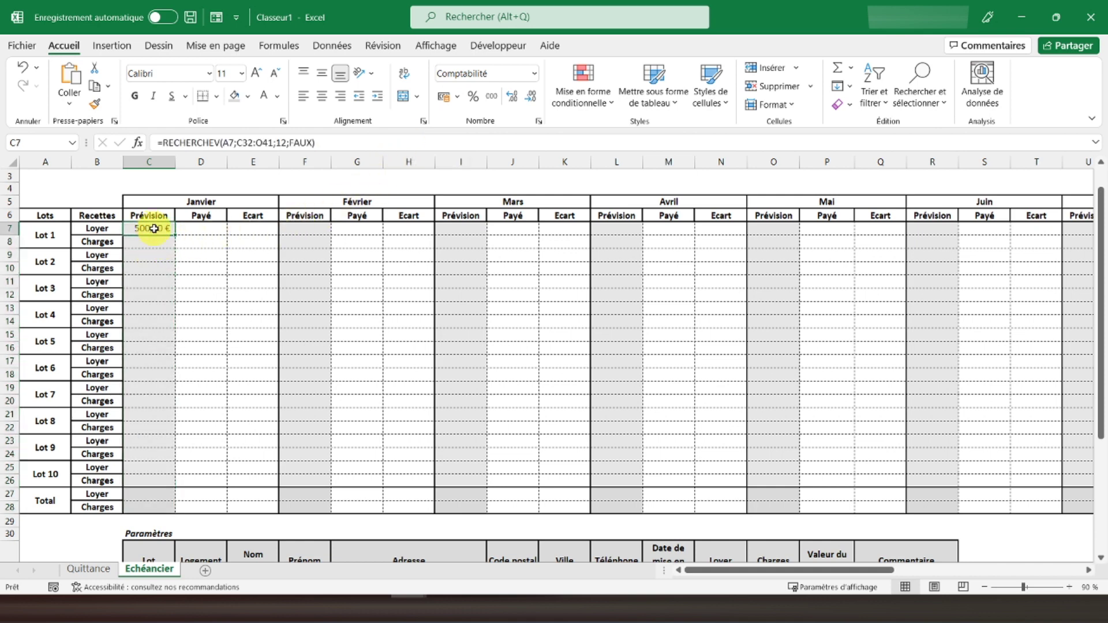
click(247, 142)
key(F4)
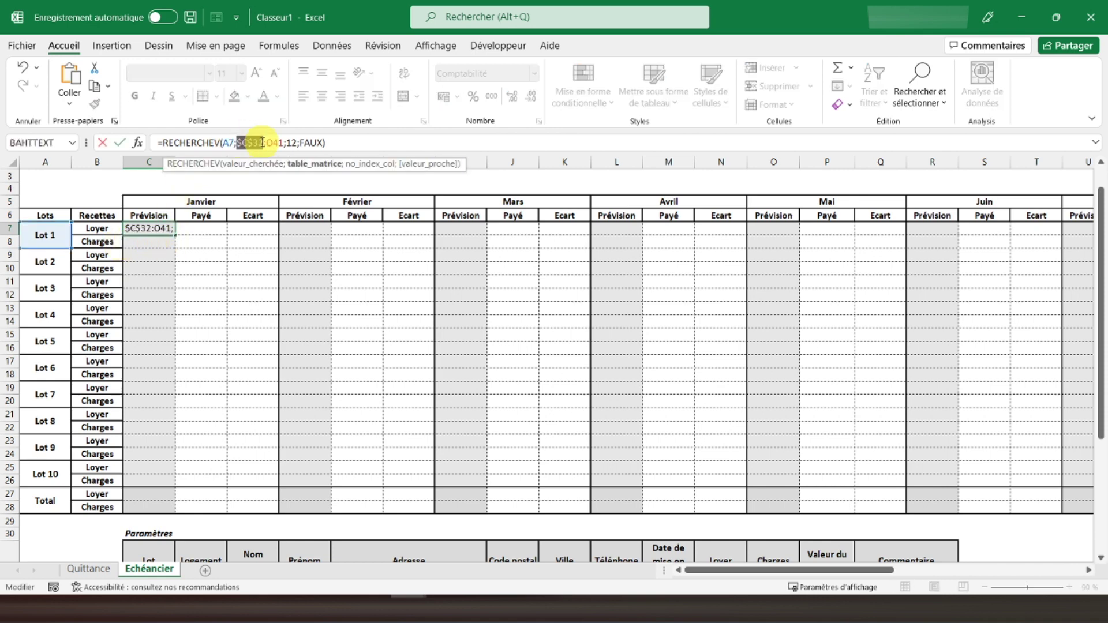
click(273, 143)
key(F4)
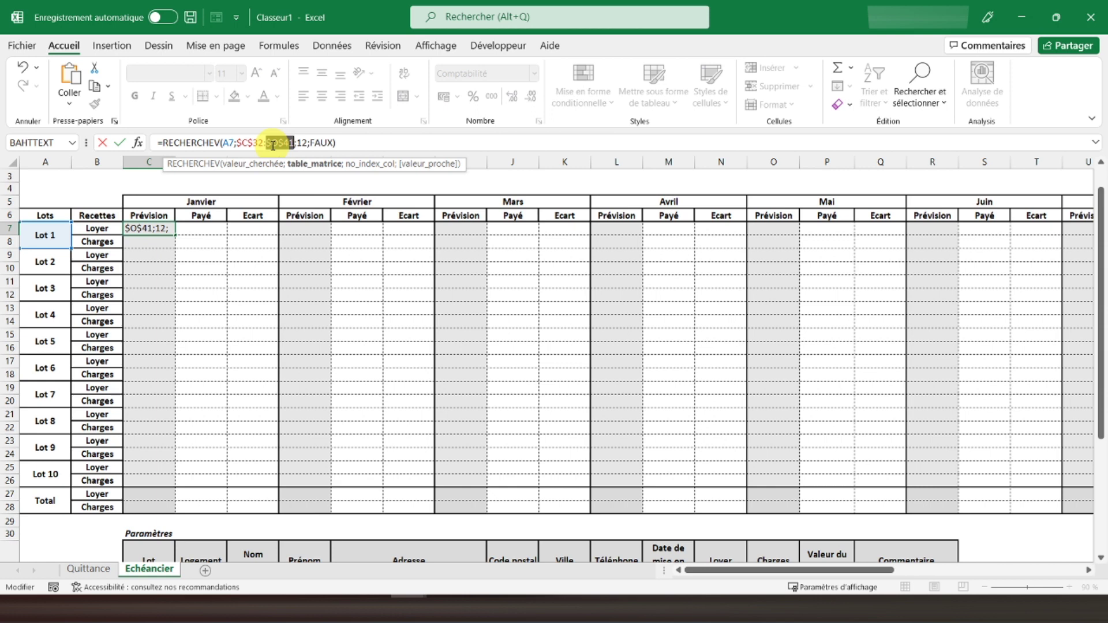
key(Return)
- Copy the rent formula from C7 into Lot 1's Charges cell C8, pasting the formula only
click(149, 228)
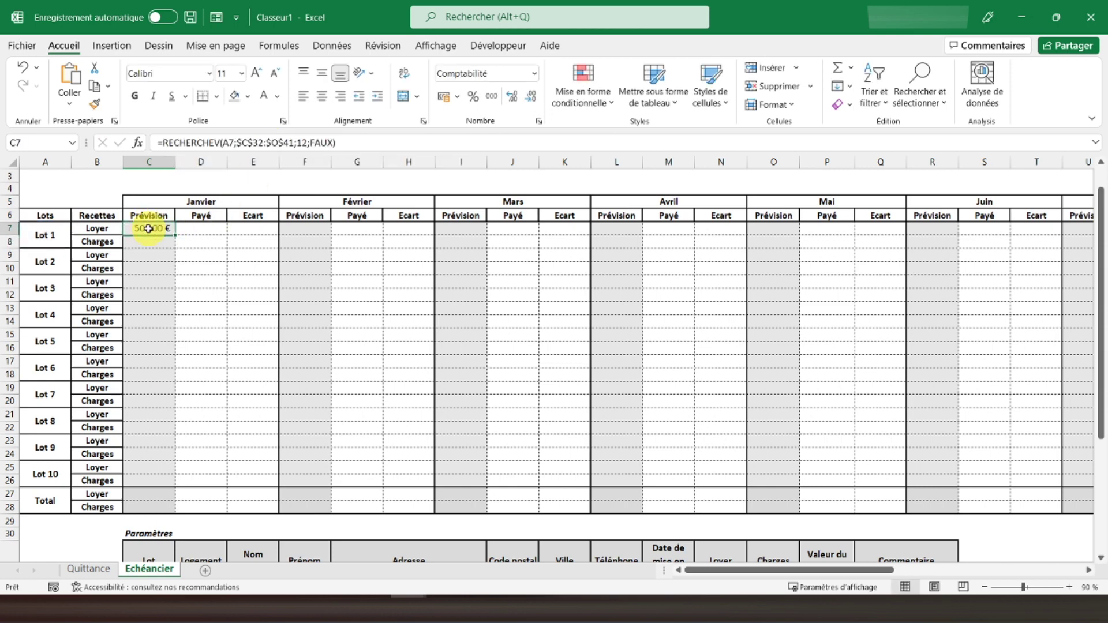
key(ctrl+c)
click(153, 238)
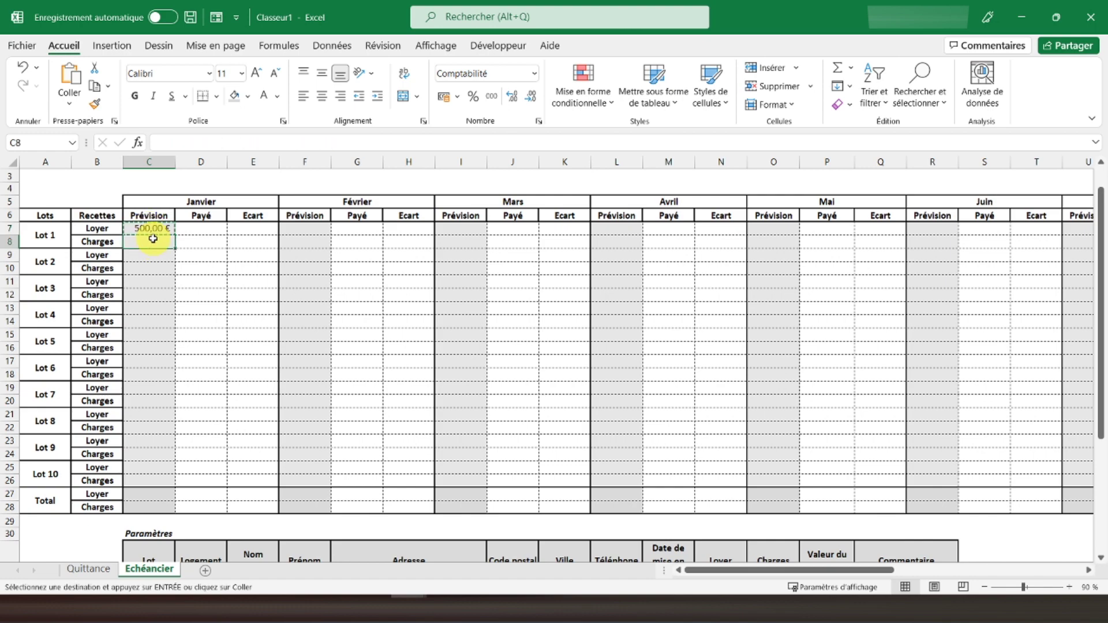
key(ctrl+alt+v)
key(v)
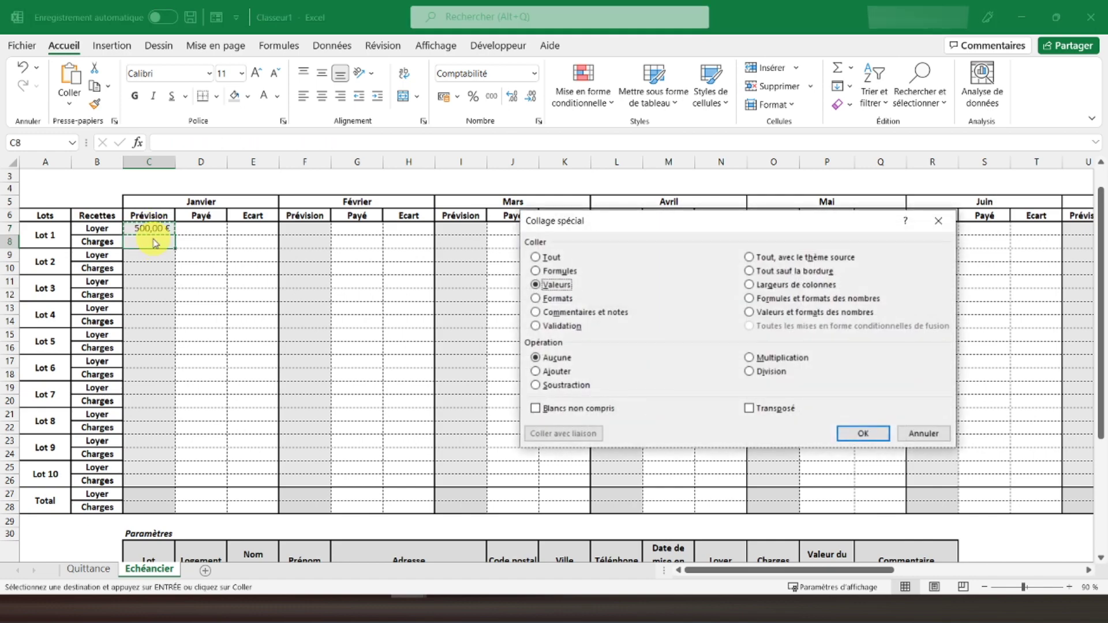
key(u)
key(Return)
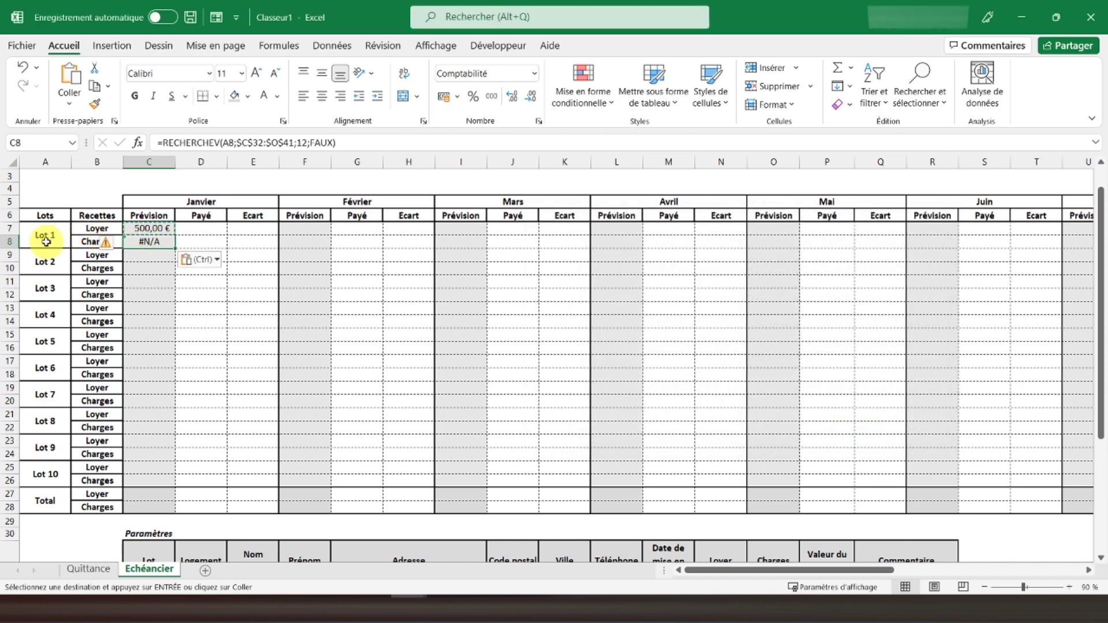
- Set the lookup value in C8's formula to A7
click(235, 142)
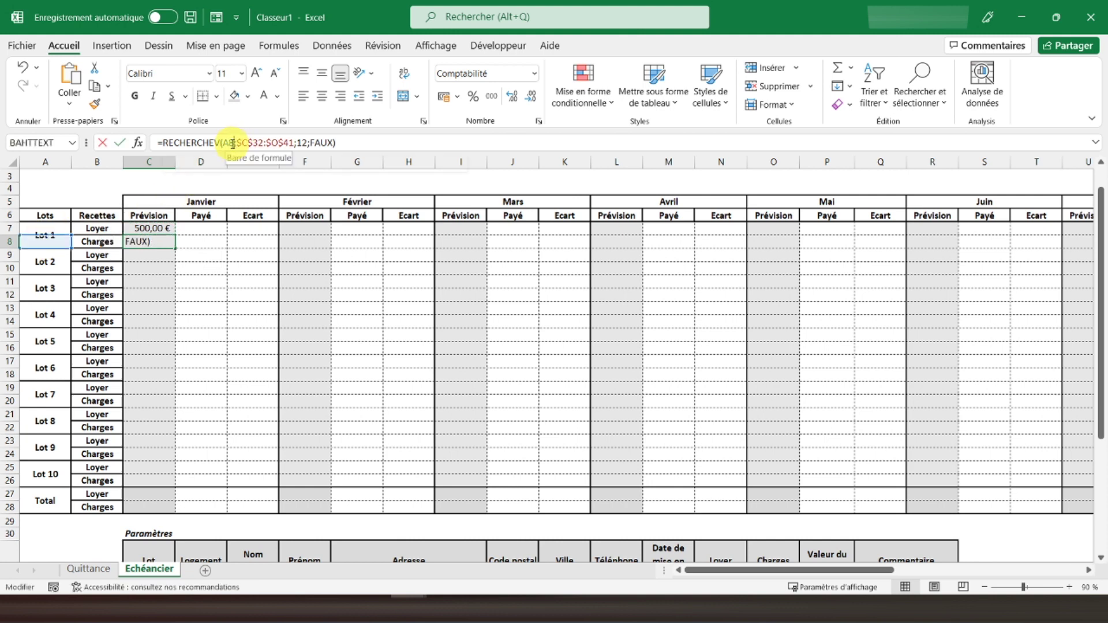
key(BackSpace)
text(7)
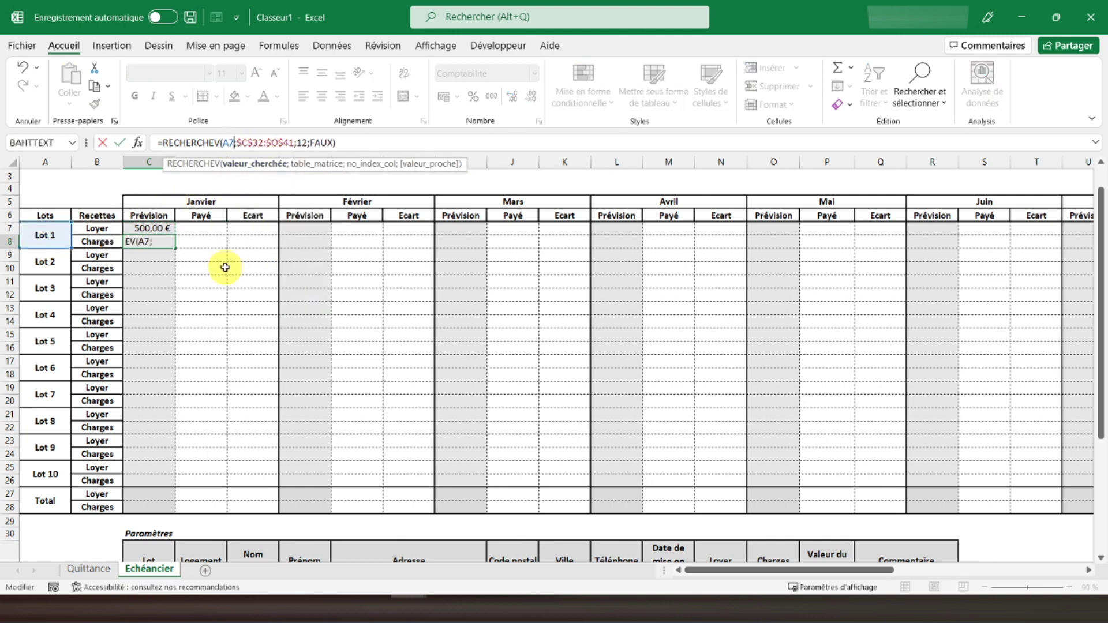
key(Return)
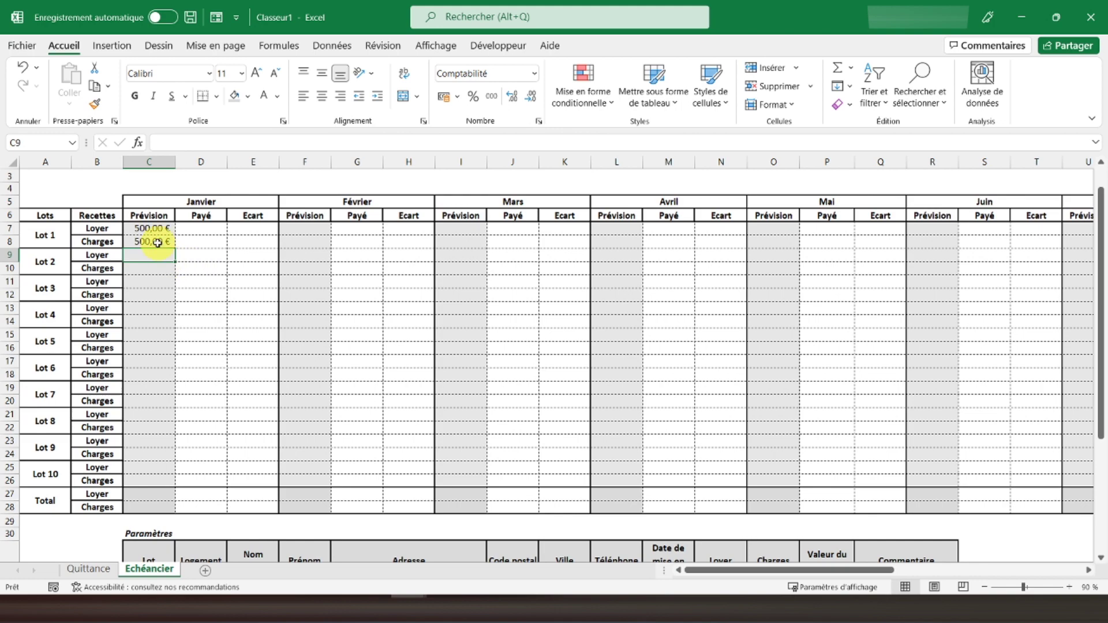
- Set the column index in C8's formula to 13 and check it against the Charges column of the Paramètres table
click(158, 242)
click(306, 143)
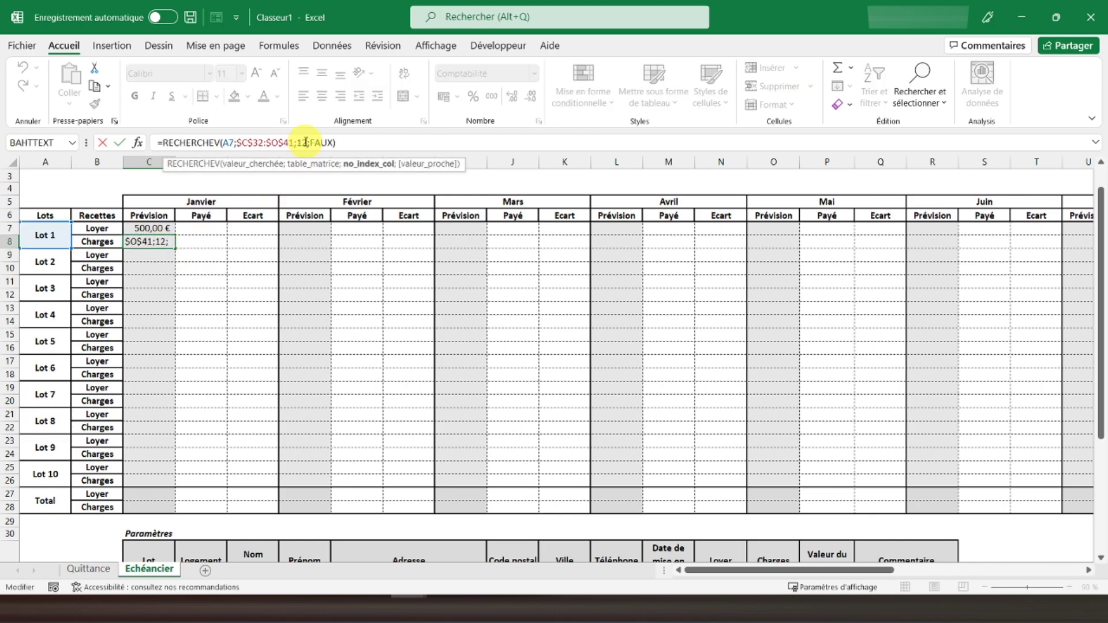
key(BackSpace)
text(3)
key(Return)
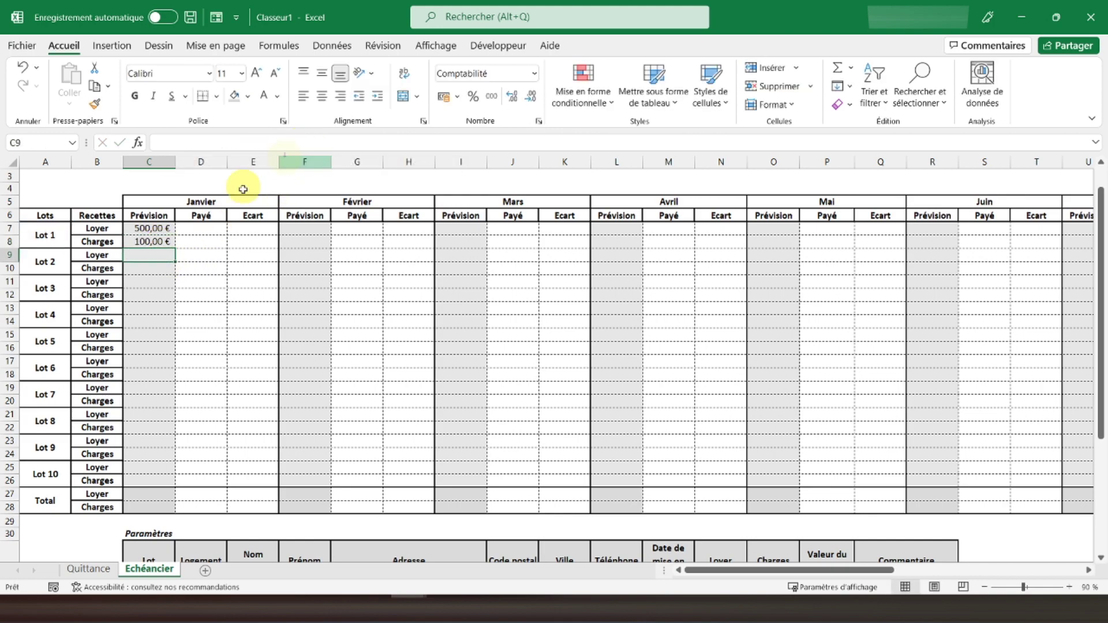
click(148, 243)
scroll(477, 345, down, 1)
scroll(478, 345, down, 3)
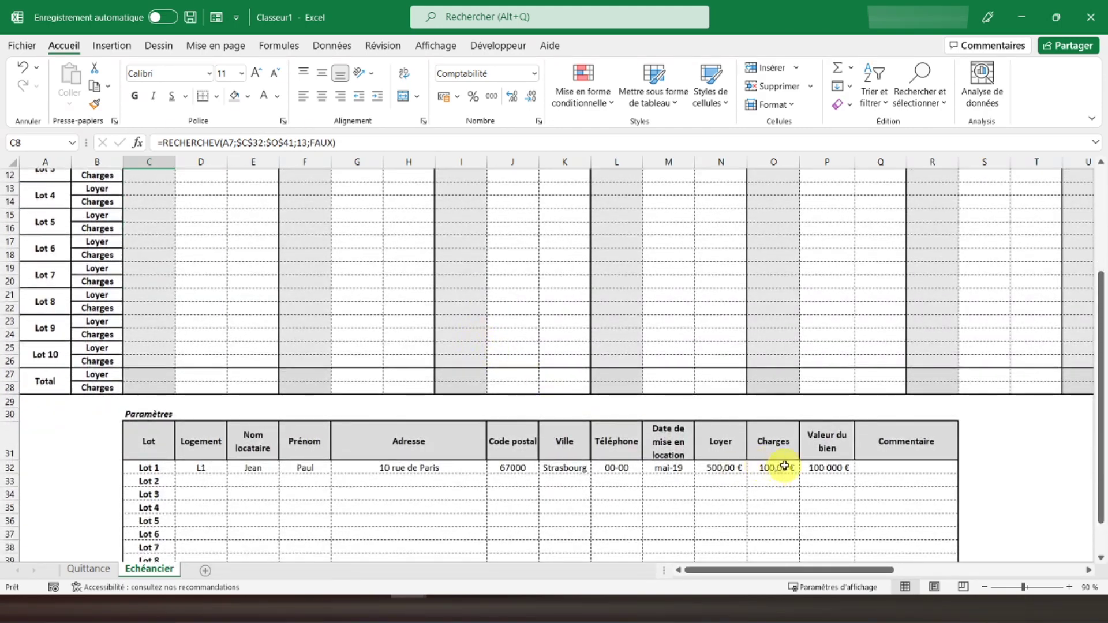
scroll(563, 415, up, 4)
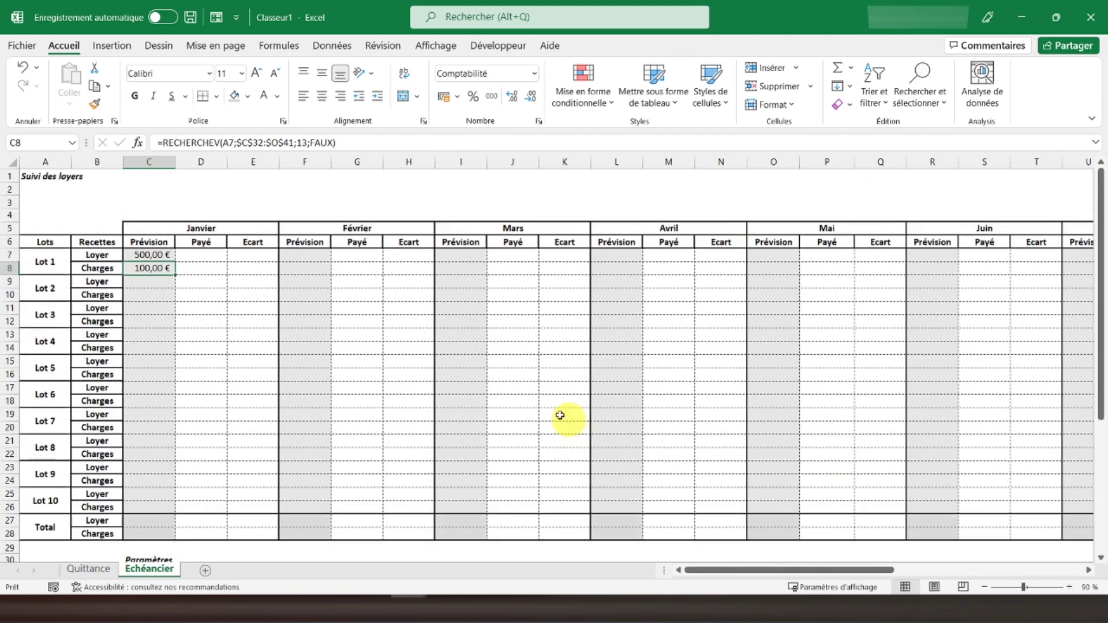
- Copy Lot 1's rent and charges formulas from C7:C8 into Lot 2's cells C9:C10, pasting formulas only
click(155, 282)
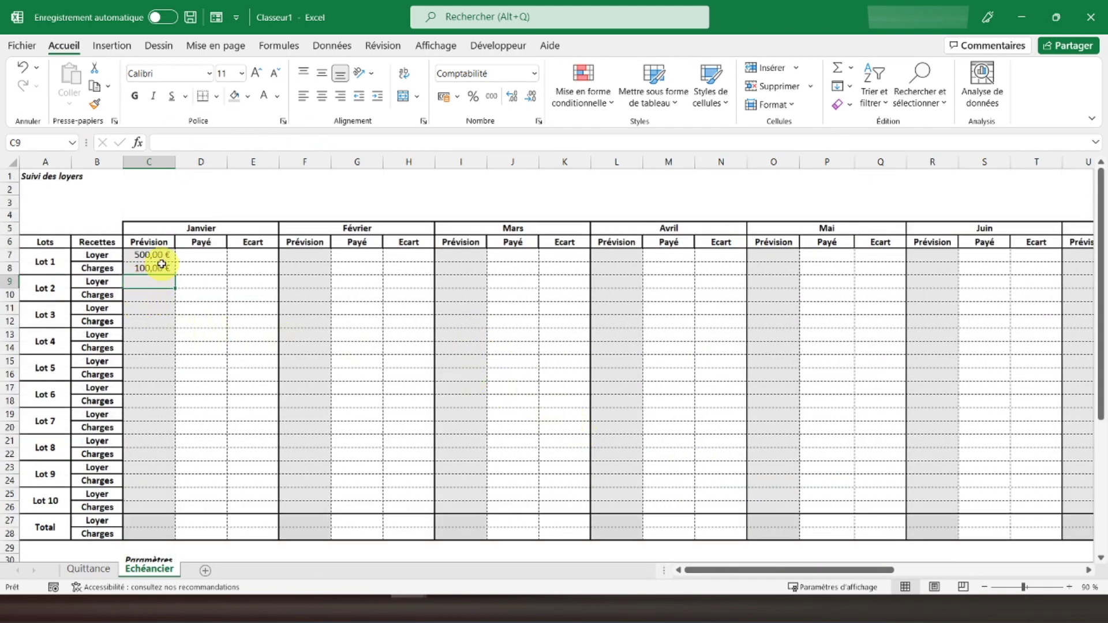
drag(148, 253, 152, 267)
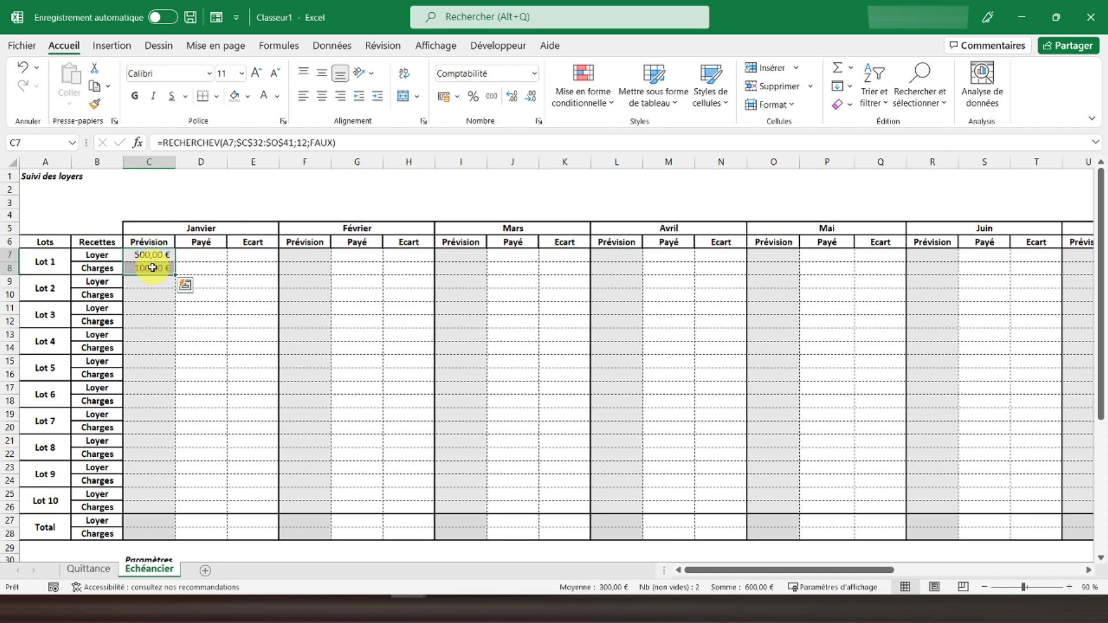
key(ctrl+c)
click(146, 285)
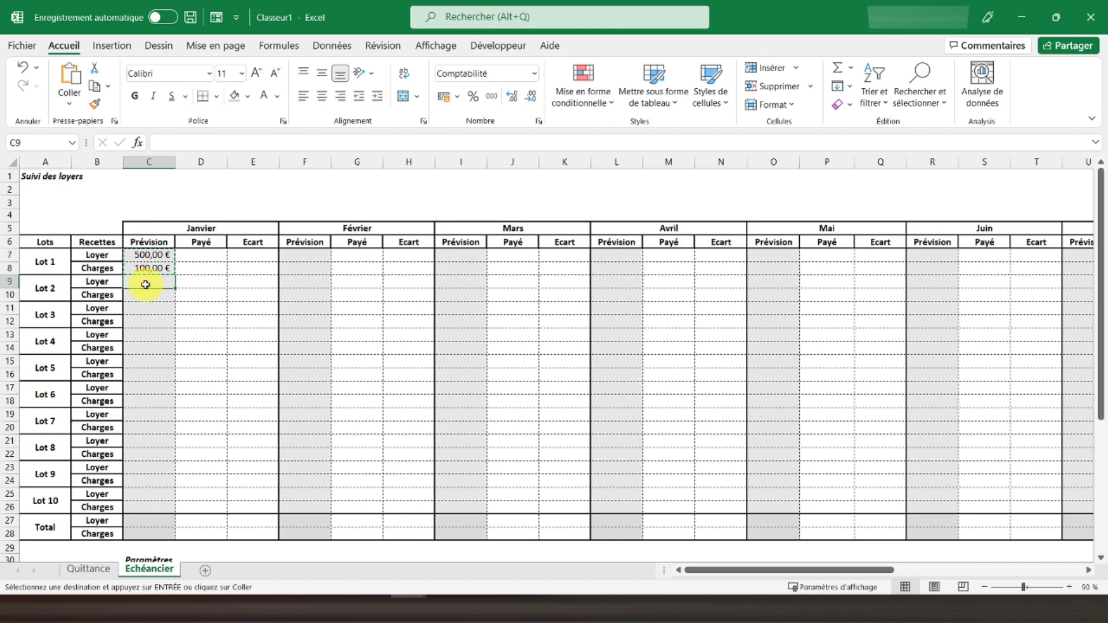
key(ctrl+alt+v)
key(u)
key(Return)
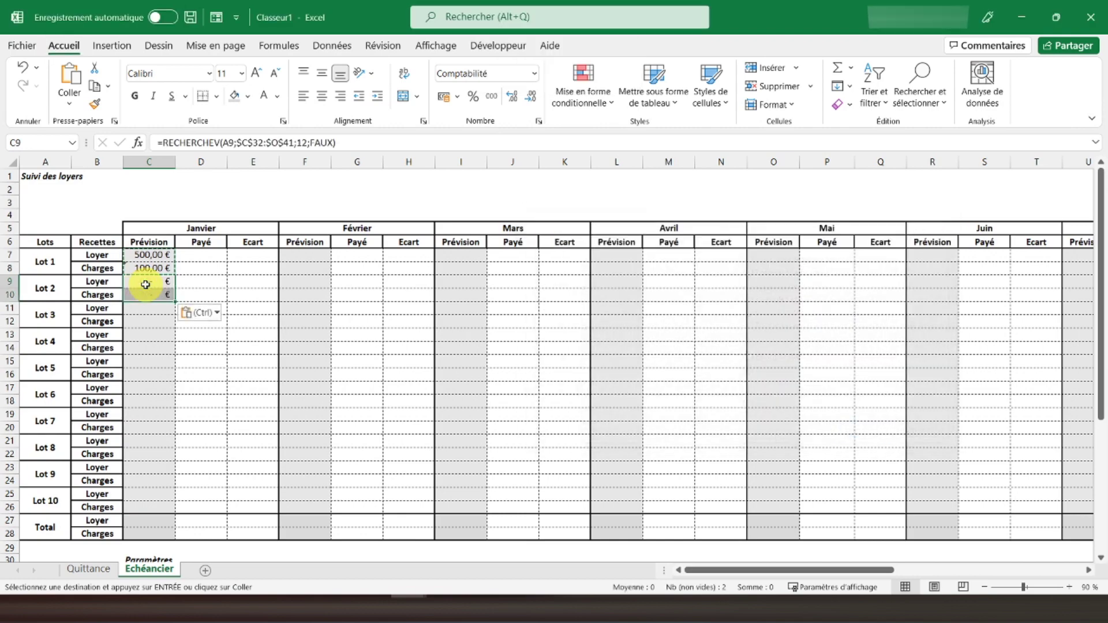
click(146, 284)
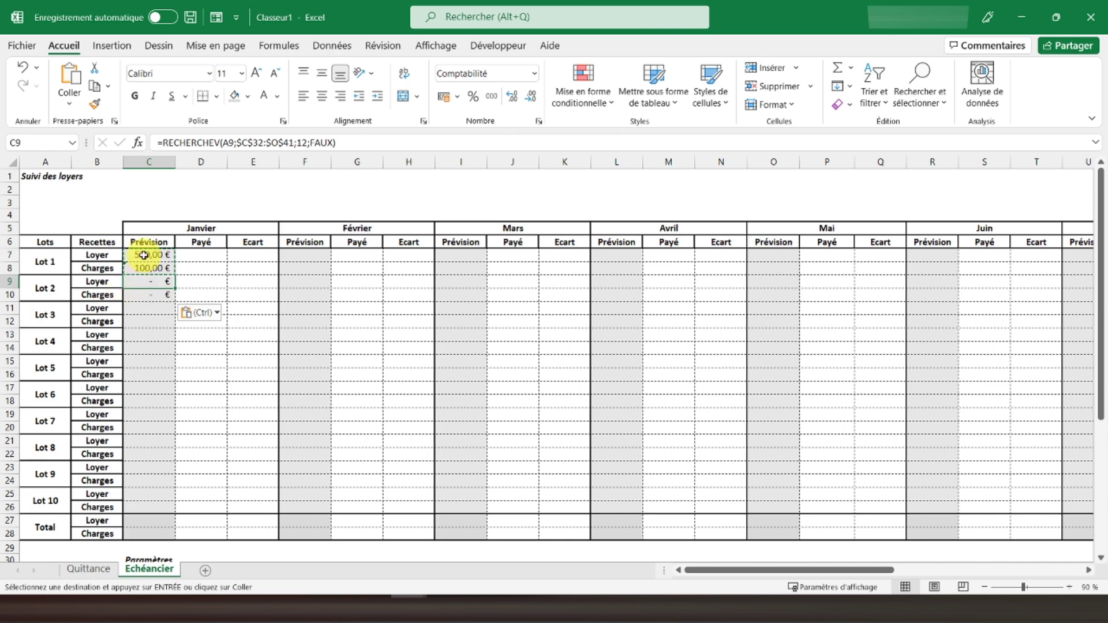
- Copy the formulas in C7:C10 to C11:C14 for Lots 3 and 4, pasting formulas only
drag(143, 255, 148, 282)
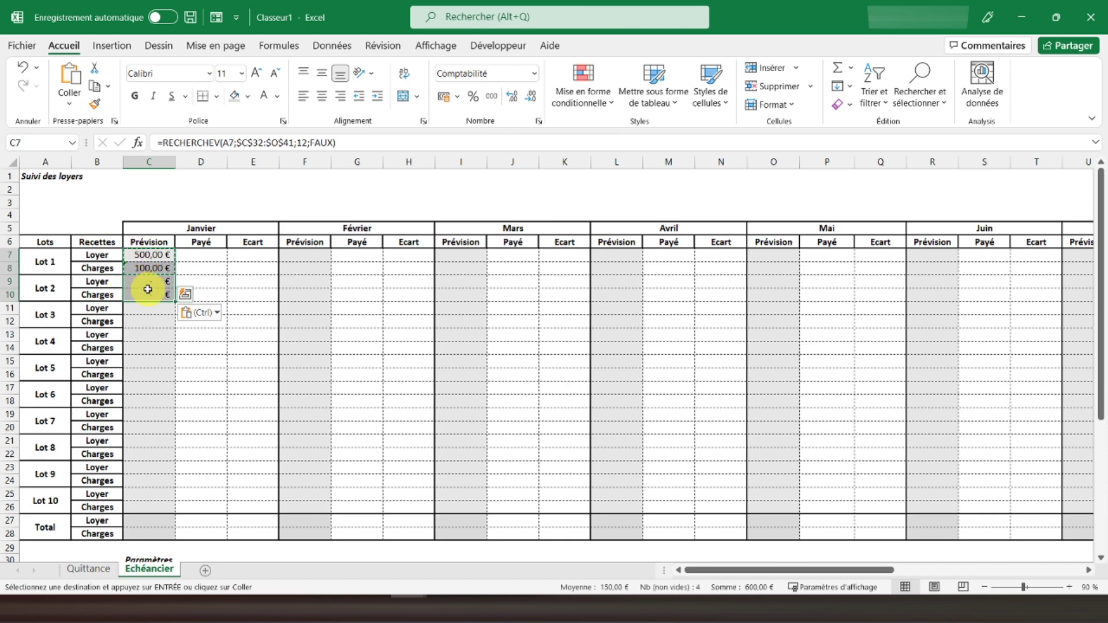
click(152, 310)
right_click(152, 311)
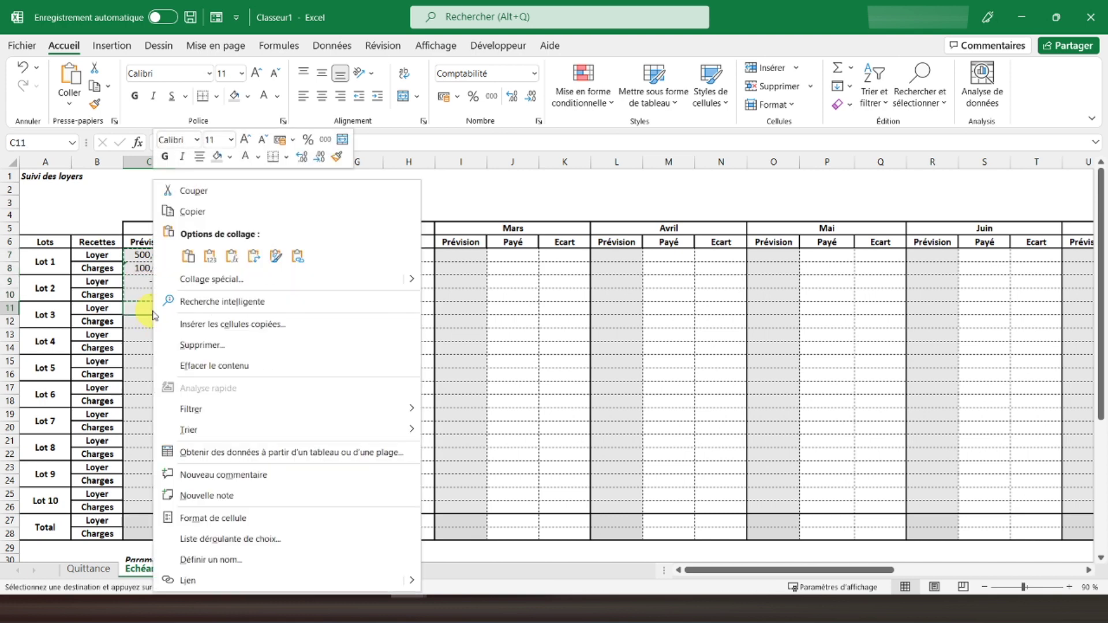
click(230, 256)
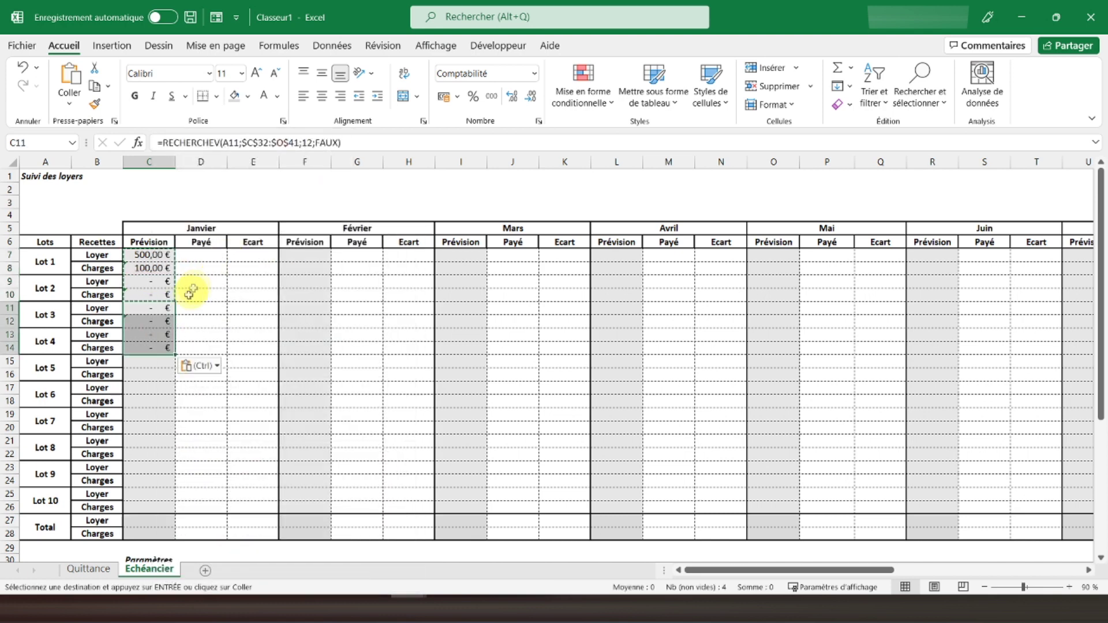
- Copy the formulas in C7:C14 to C15:C22 for Lots 5 to 8, pasting formulas only
drag(152, 249, 149, 346)
right_click(144, 302)
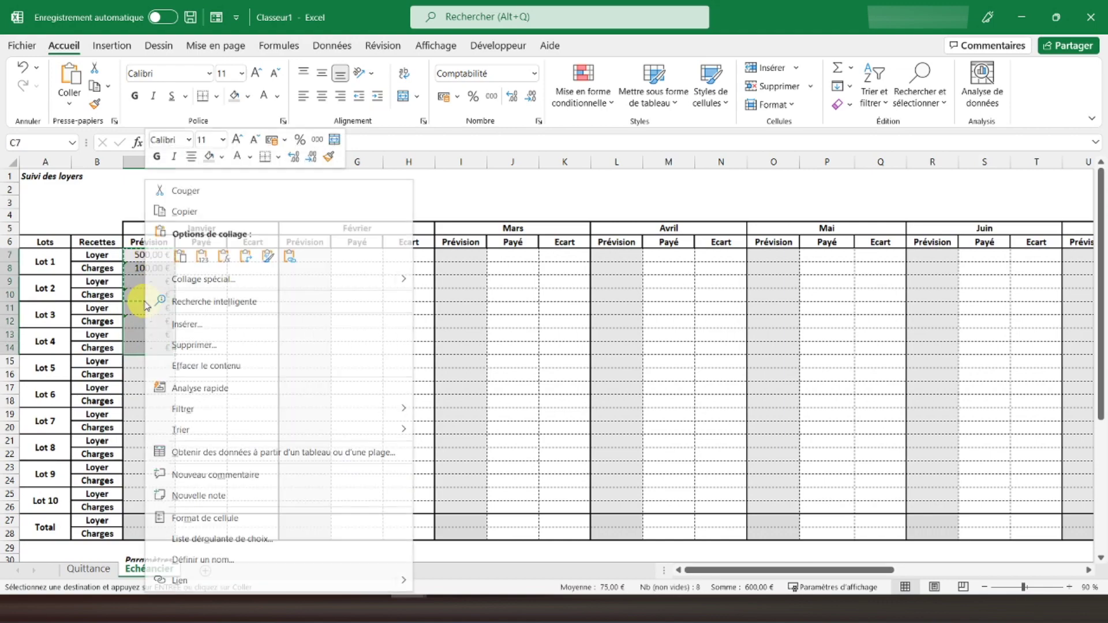
click(173, 211)
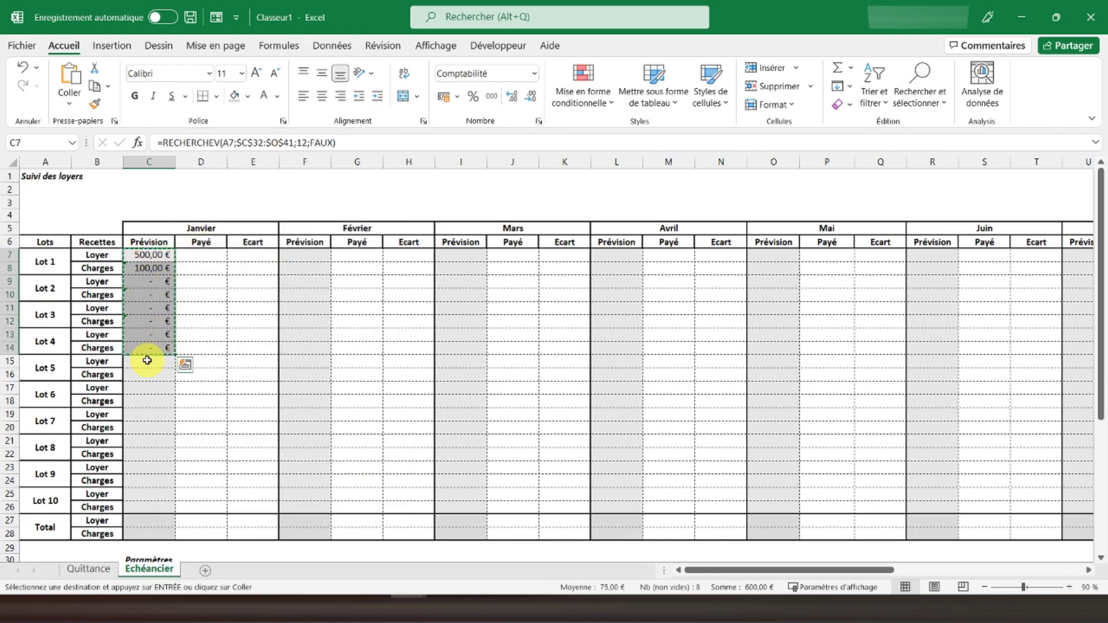
click(147, 360)
right_click(145, 361)
click(227, 254)
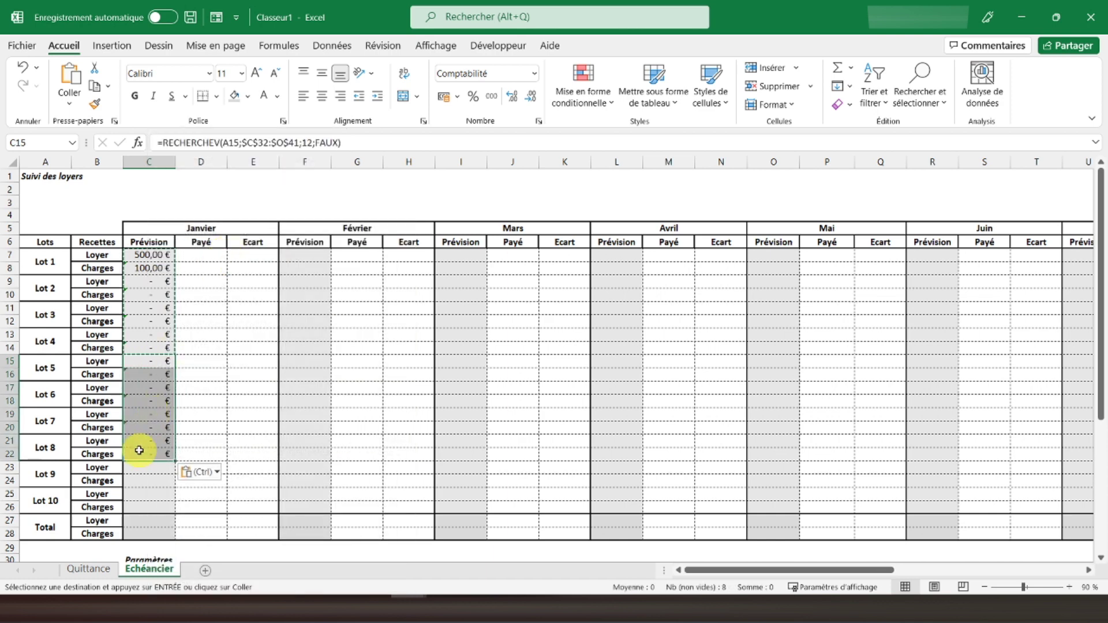
- Copy the rent and charges formulas in C19:C22 to C23:C26 for Lots 9 and 10, pasting formulas only
drag(147, 414, 142, 451)
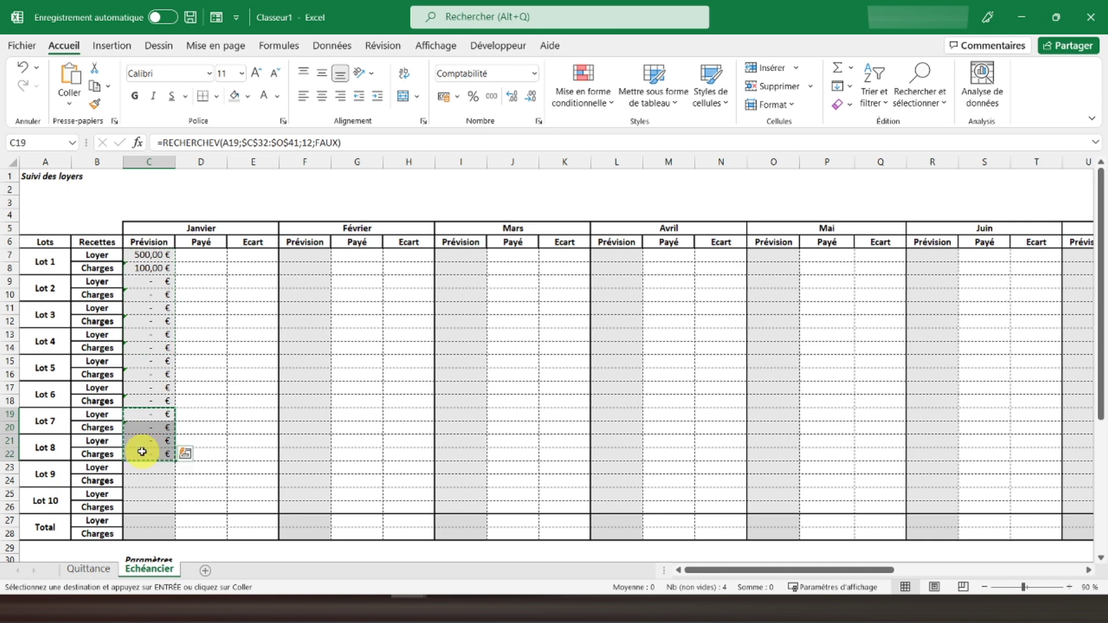
click(144, 469)
right_click(145, 468)
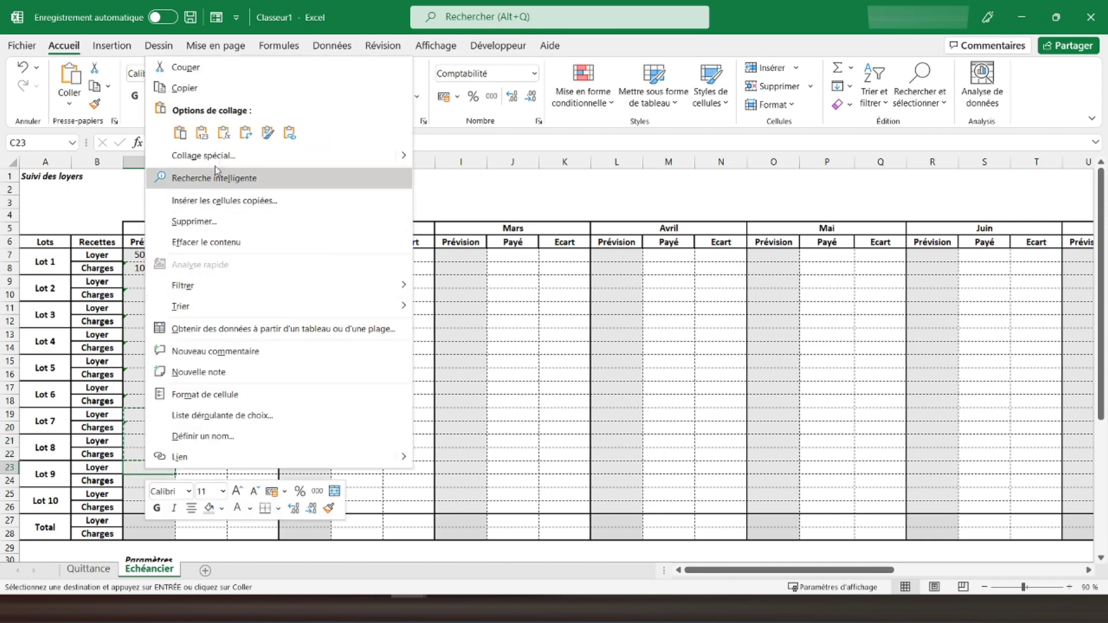
click(228, 131)
- Check the lookup formulas of Lots 2 to 10 cell by cell in January's Prévision column, from C9 to C26
click(153, 279)
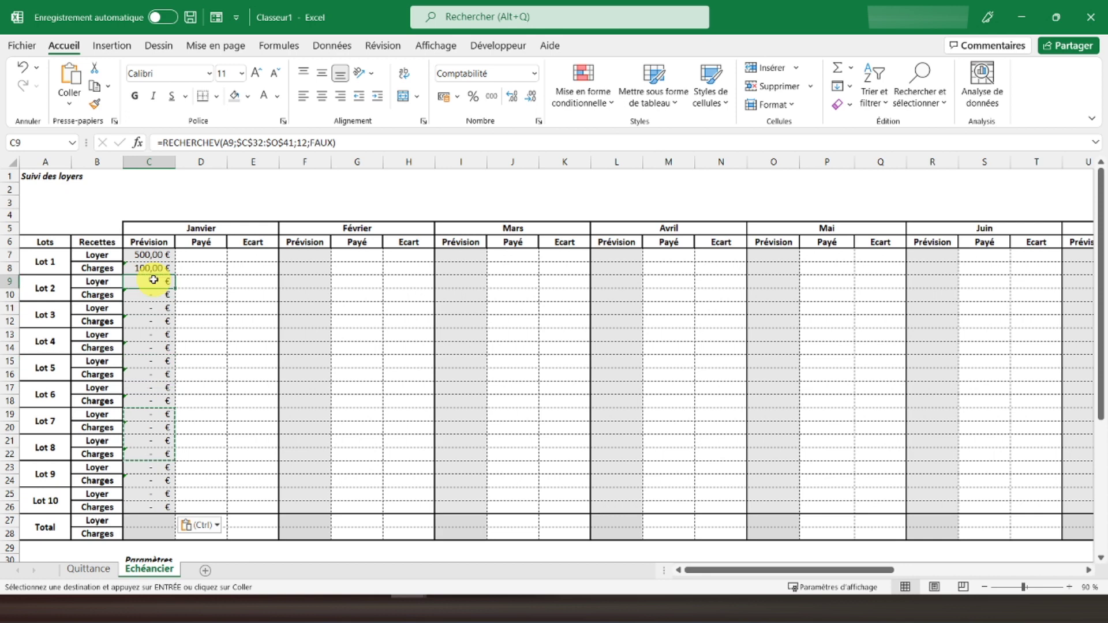
key(Down)
key(Down)
key(Down)
key(Down)
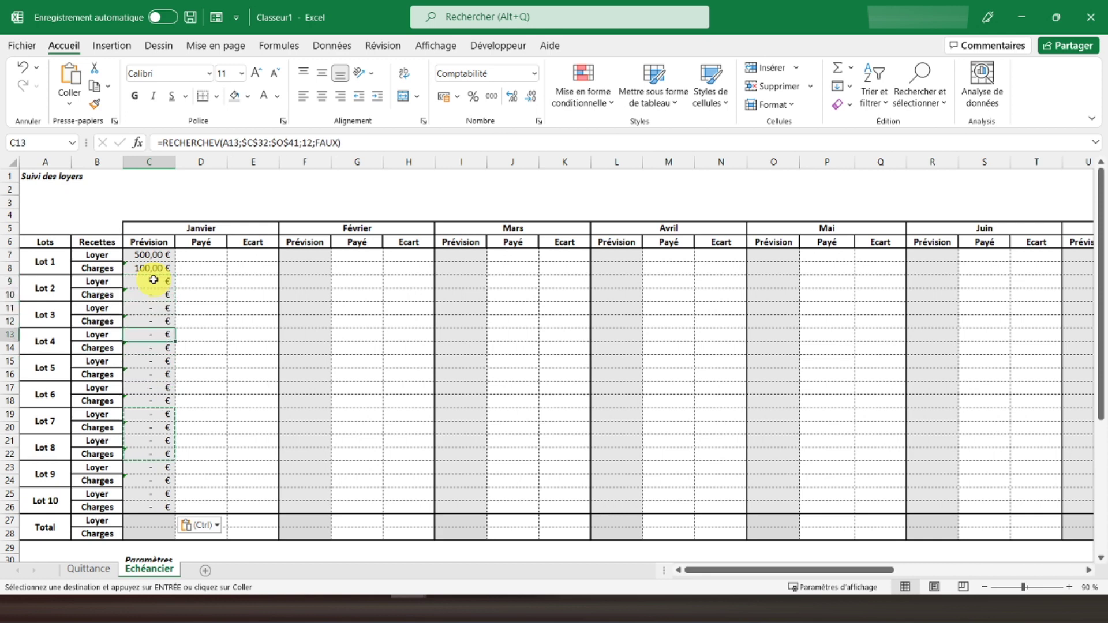
key(Down)
key(Down)
key(Down)
key(Down)
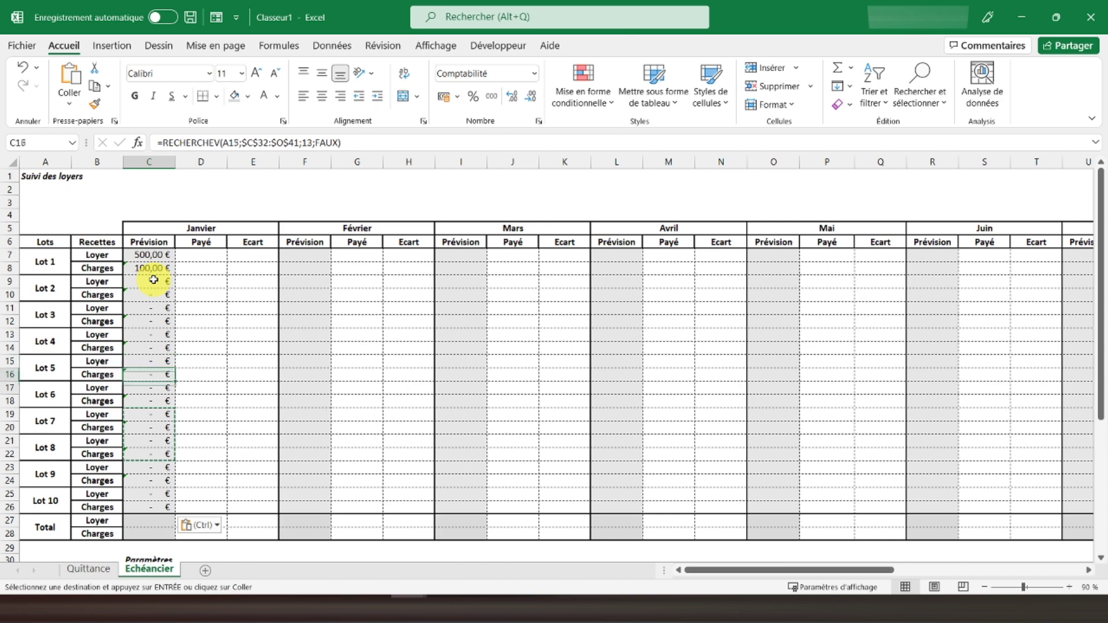
key(Down)
key(Down)
key(Down)
key(Down)
key(Down)
key(Down)
key(Down)
key(Down)
key(Down)
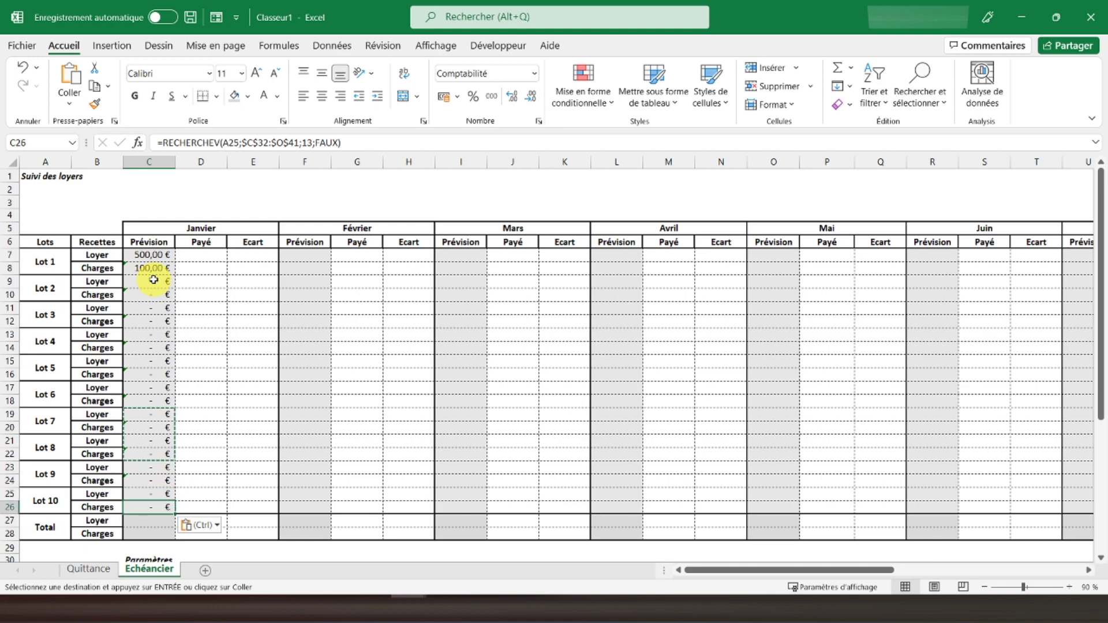
- Total January's forecast rents for the ten lots in C27 with =C7+C9+C11+C13+C15+C17+C19+C21+C23+C25
key(Down)
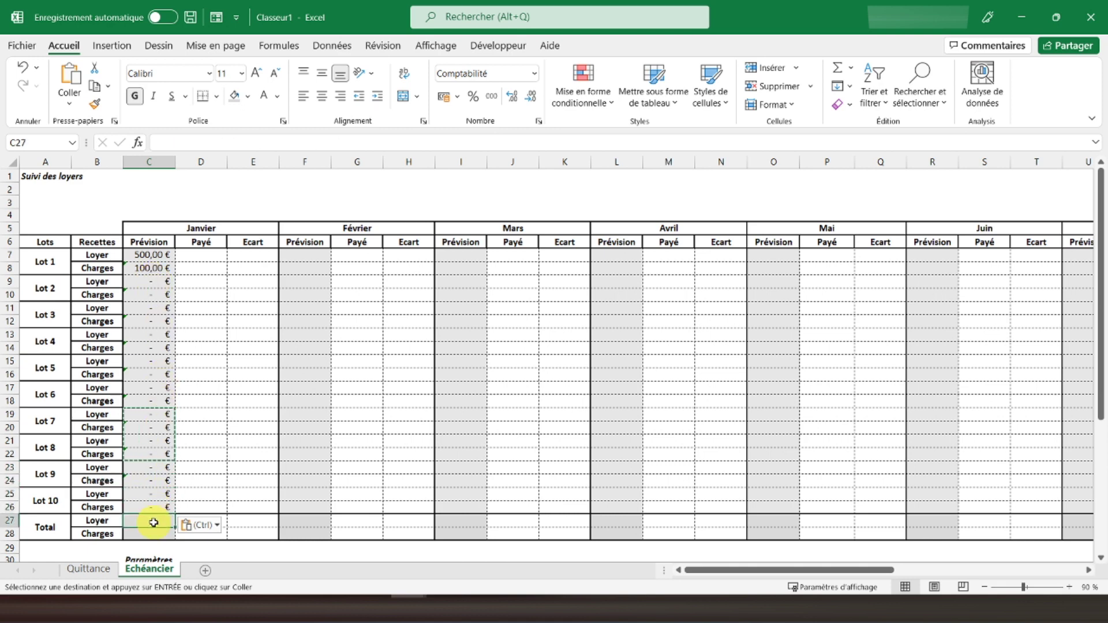
text(=)
click(157, 252)
text(+)
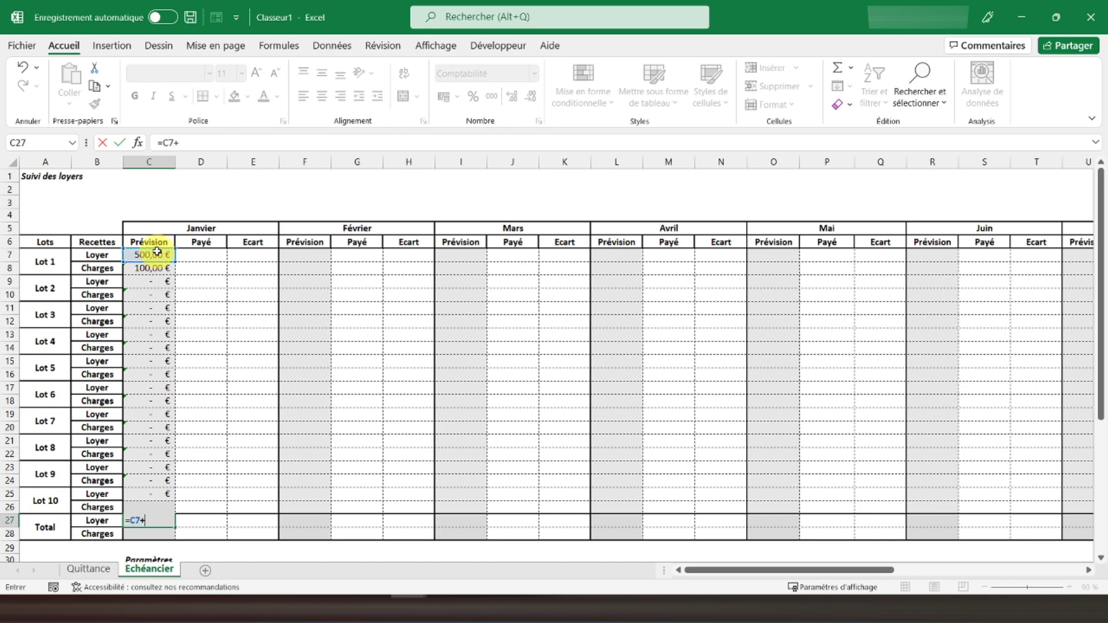
click(141, 281)
text(+)
click(140, 307)
text(+)
click(141, 331)
text(+)
click(146, 360)
text(+)
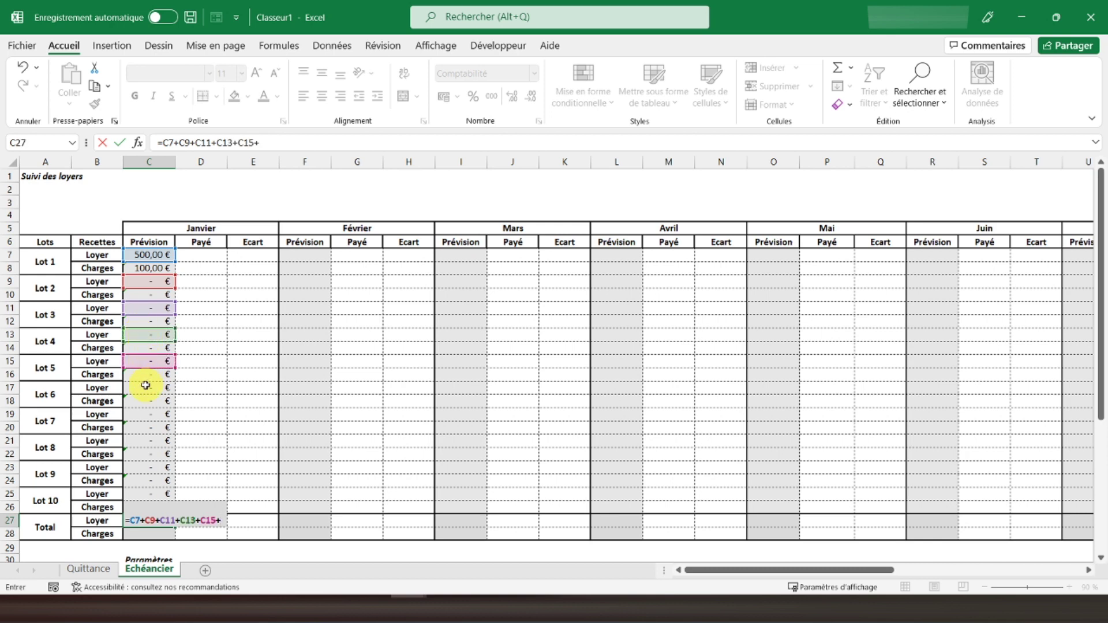
click(145, 385)
text(+)
click(145, 400)
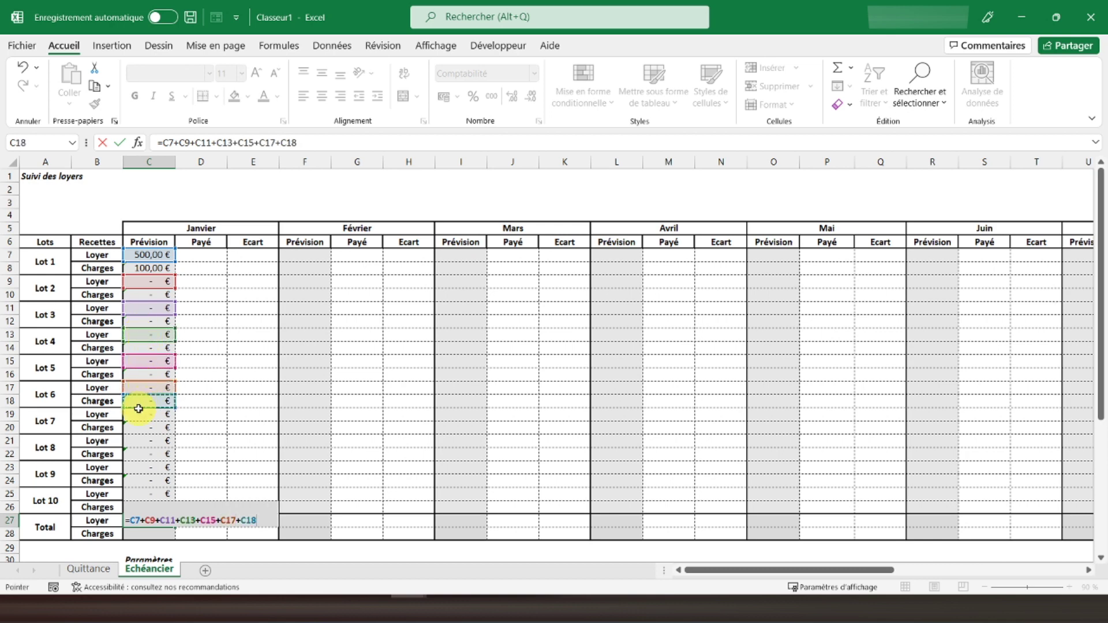
click(140, 413)
text(+)
click(141, 439)
text(+)
click(137, 468)
text(+)
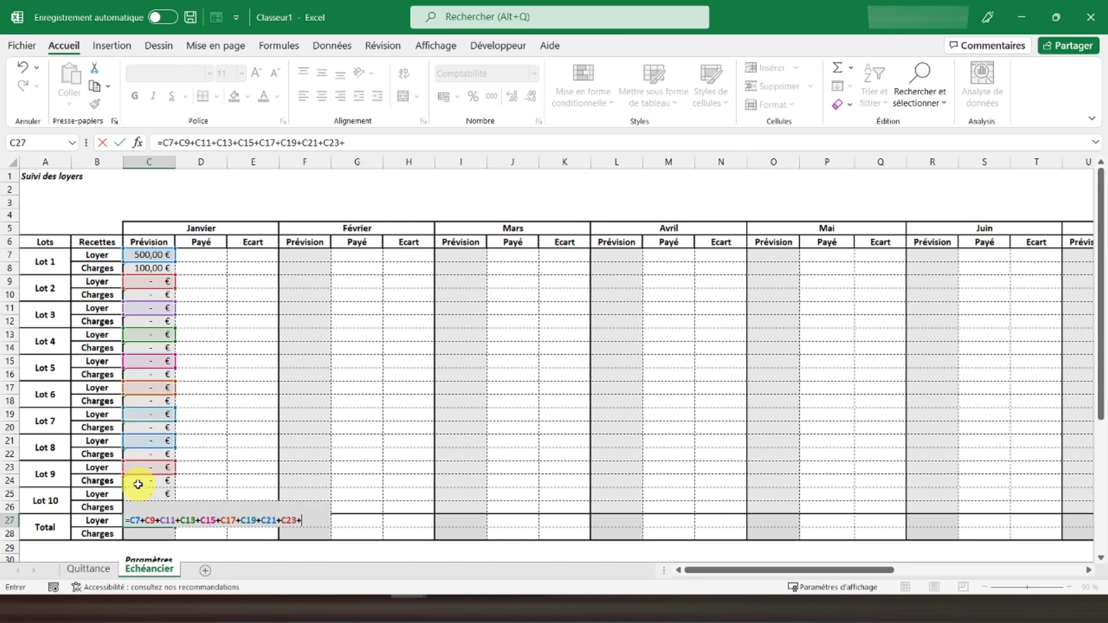
click(136, 493)
key(Return)
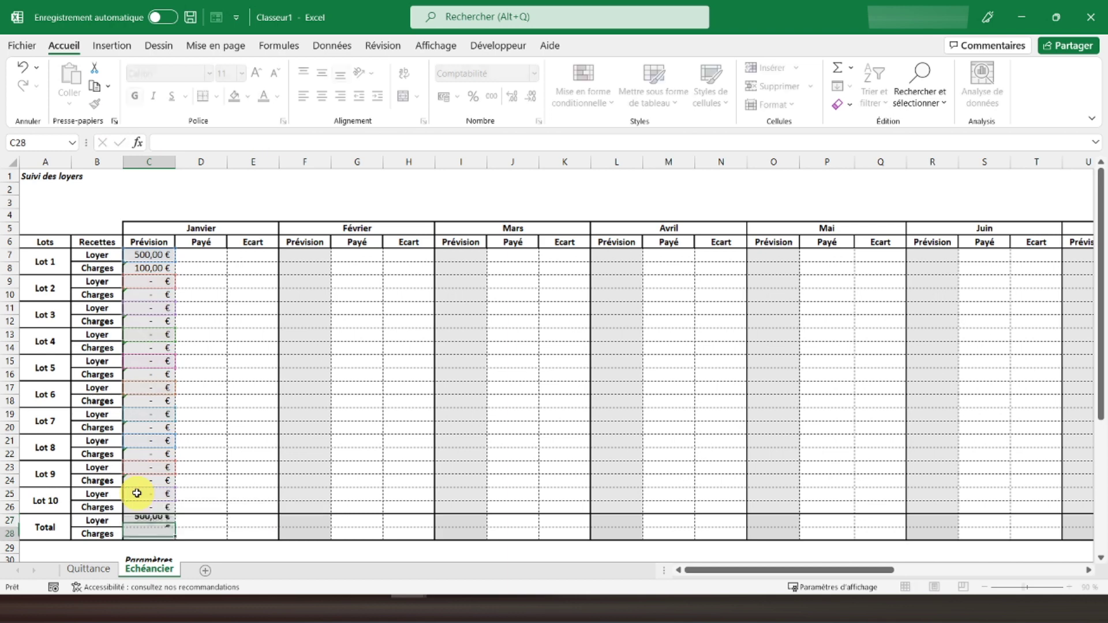
- Fill C27's total formula down into C28 to total January's forecast charges
click(151, 521)
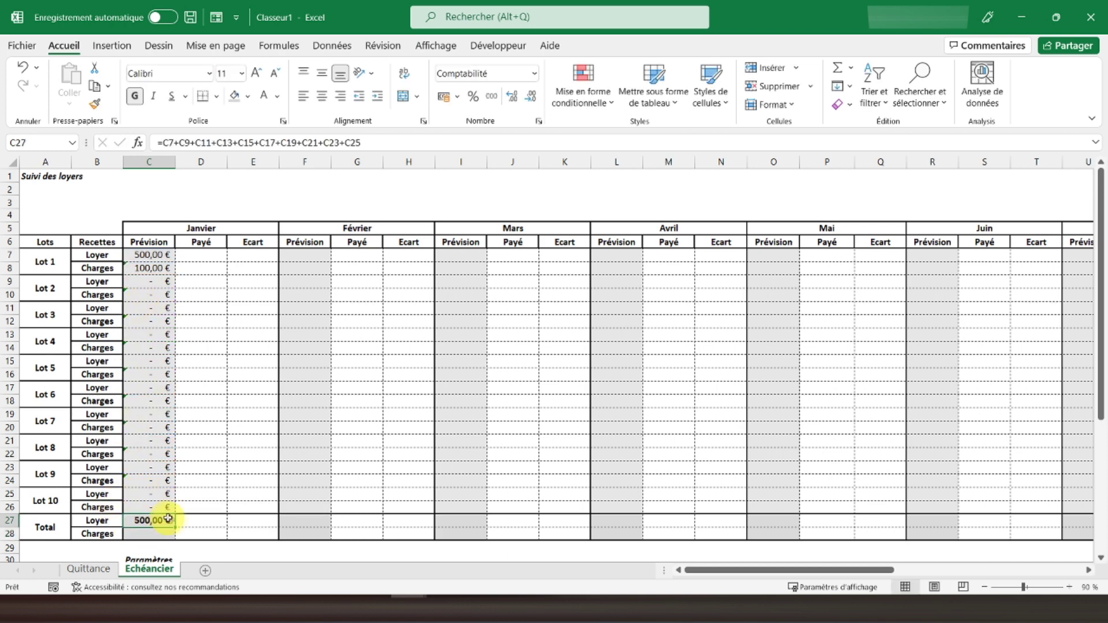
drag(174, 527, 260, 529)
click(152, 532)
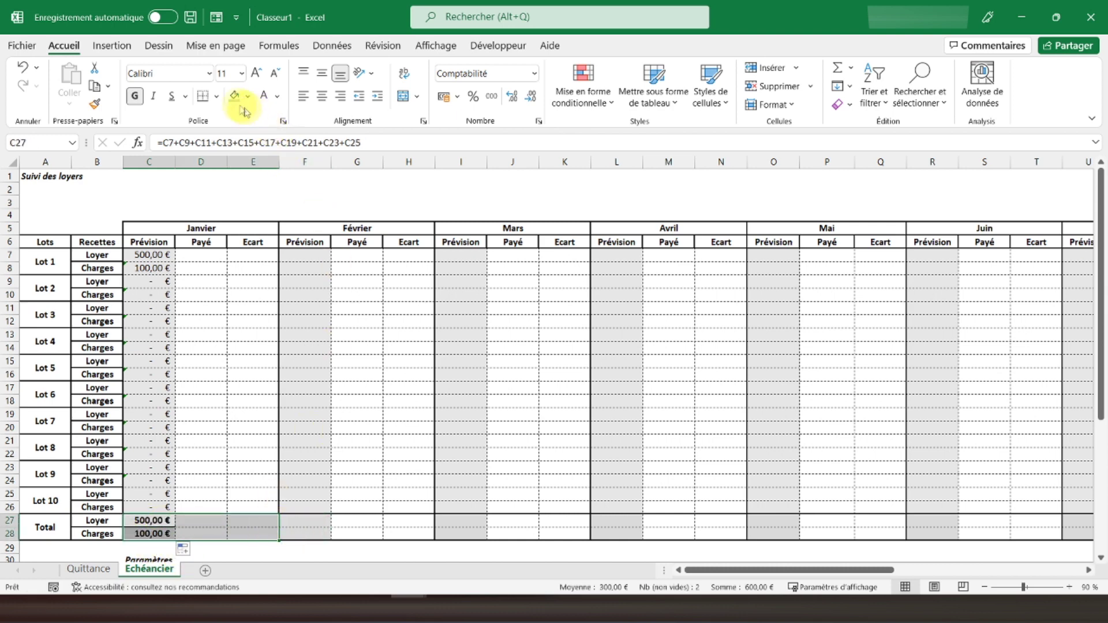
- Add a fine dotted inner horizontal border between the two January total rows in C27:E28
click(217, 97)
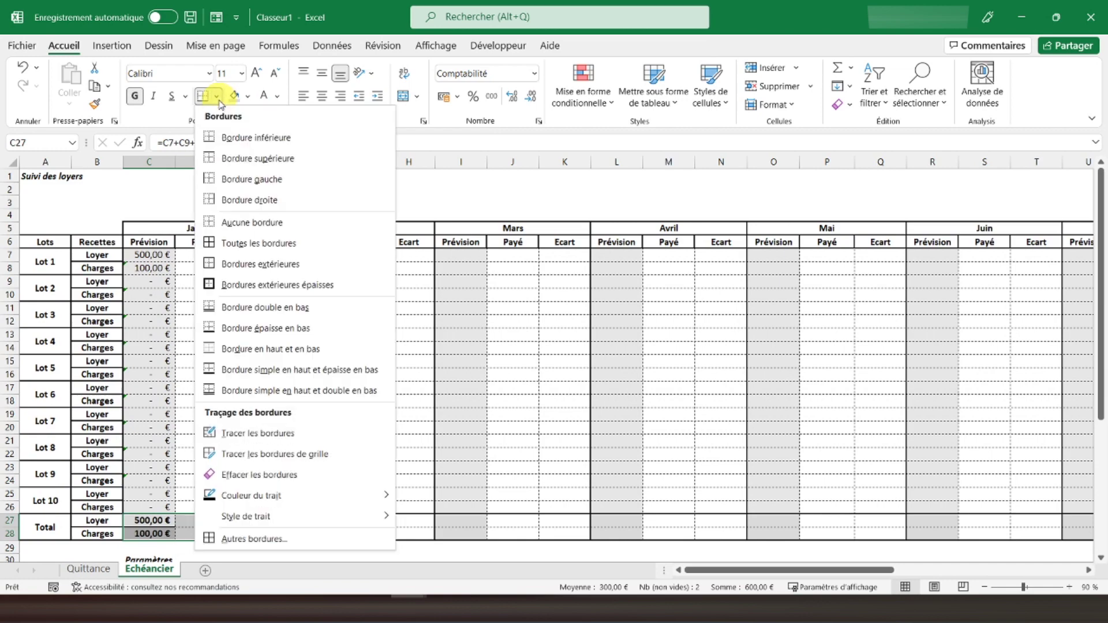
click(257, 537)
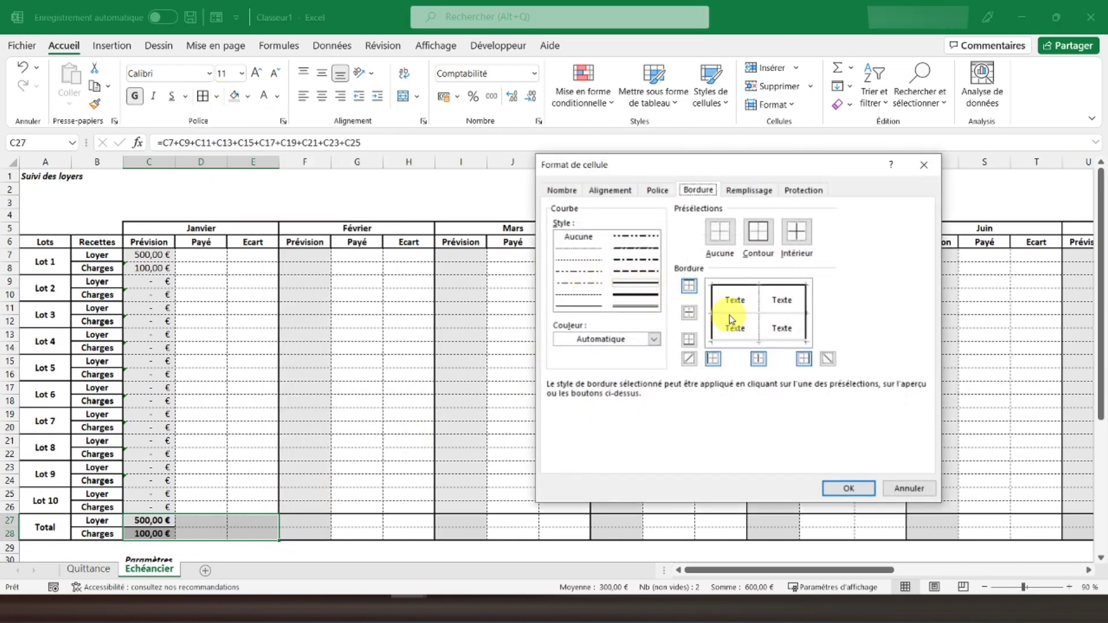
click(735, 316)
click(579, 248)
click(733, 315)
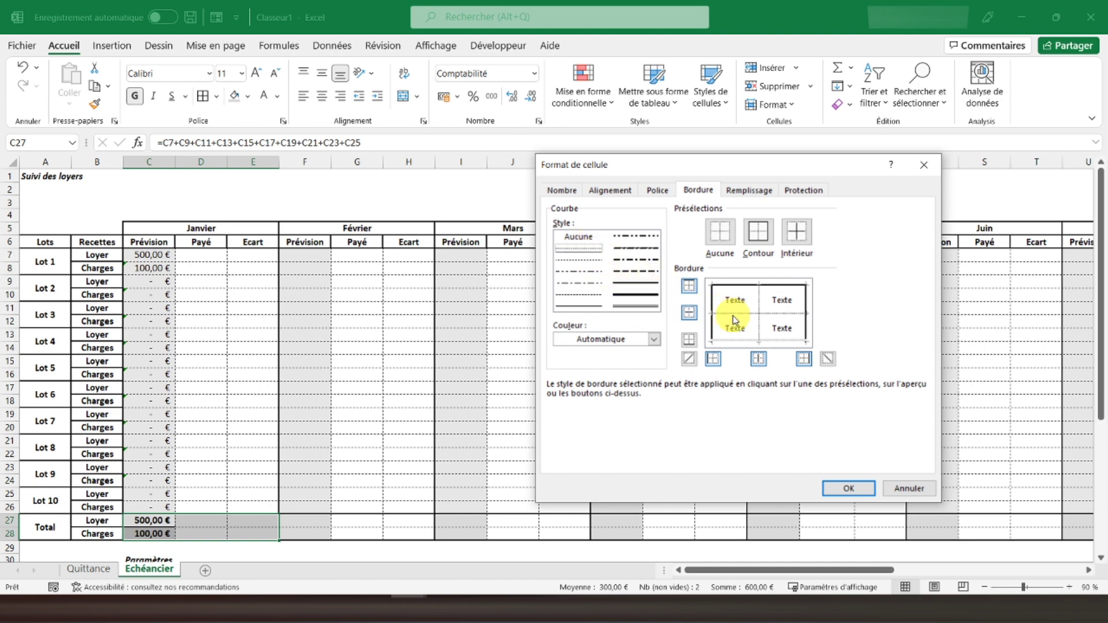
click(848, 488)
- Apply thick outside borders around the January totals in C27:E28
click(245, 428)
drag(141, 521, 247, 536)
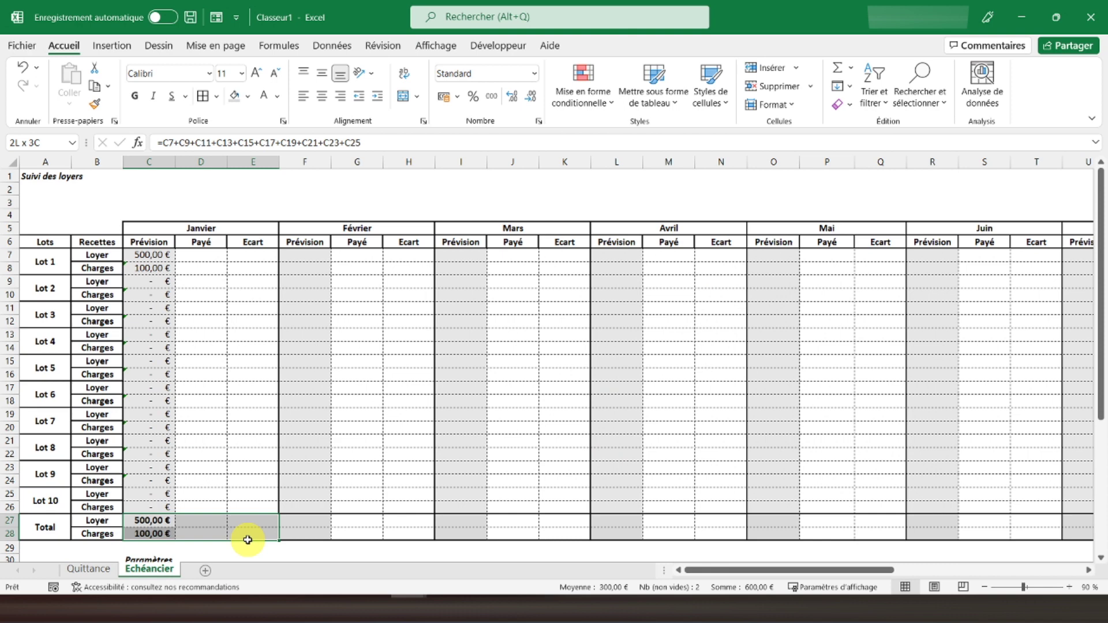
click(217, 98)
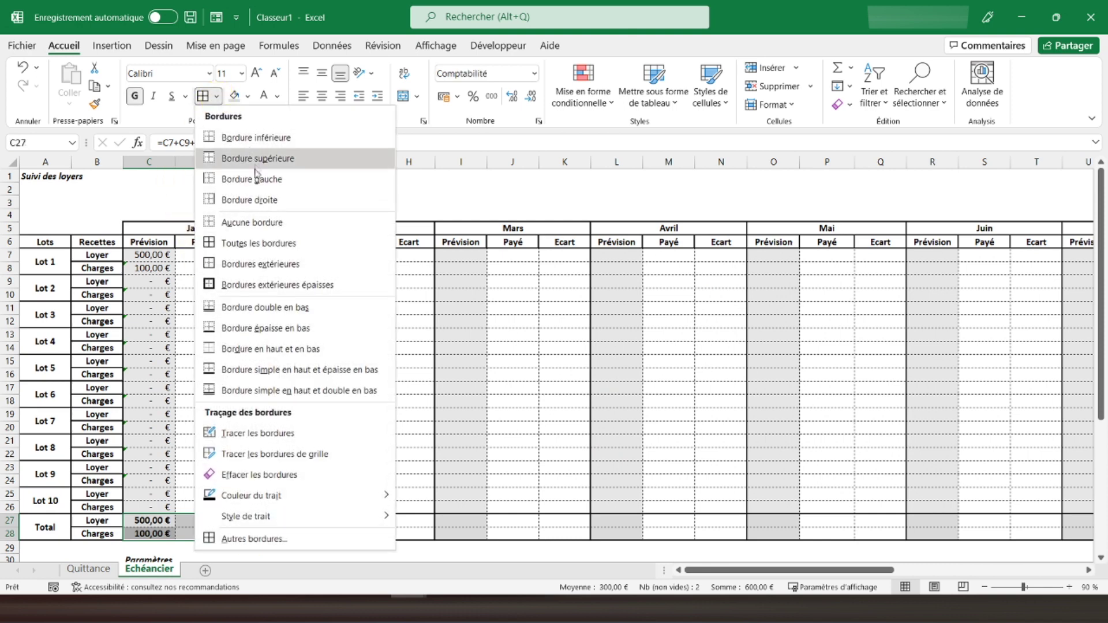
click(252, 285)
click(185, 293)
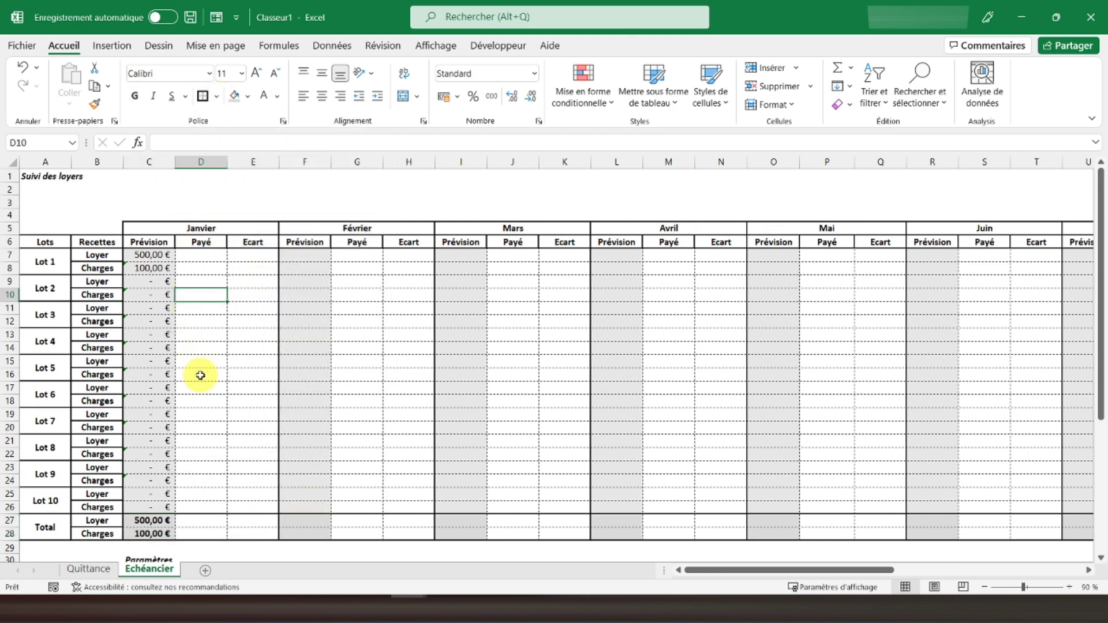
- Enter the formula =D7-C7 in E7 to calculate Lot 1's January rent variance
click(148, 257)
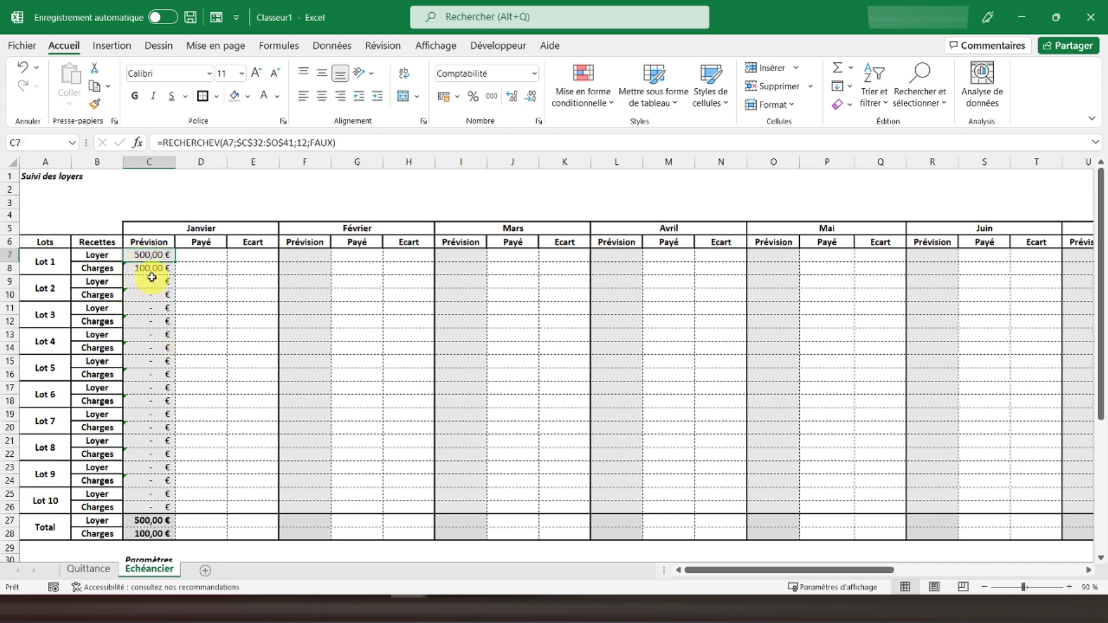
click(262, 255)
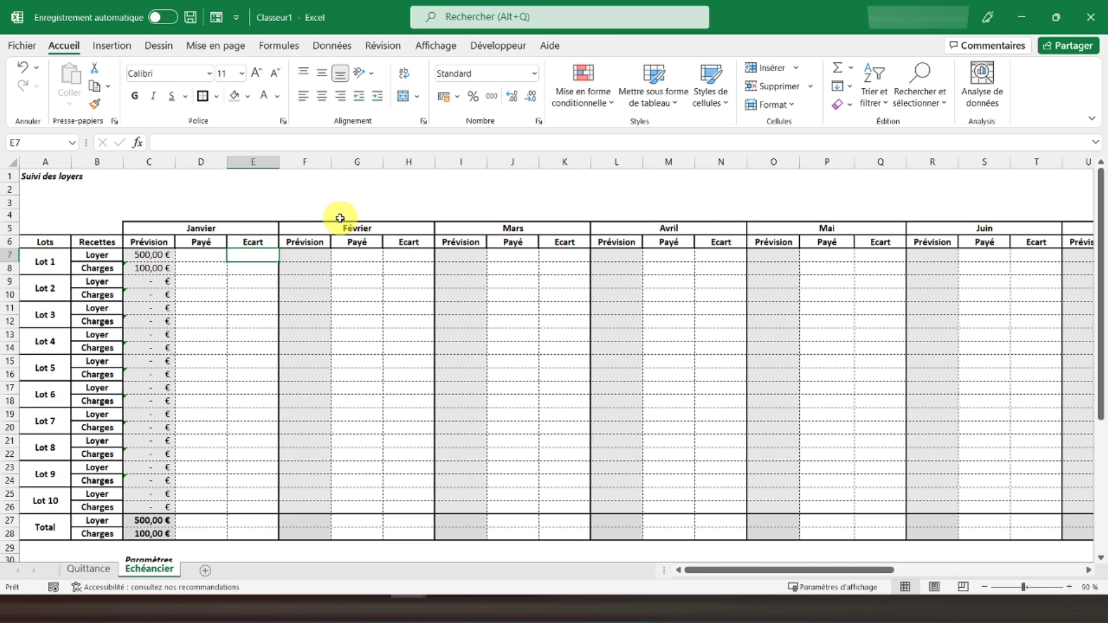
text(=)
key(Left)
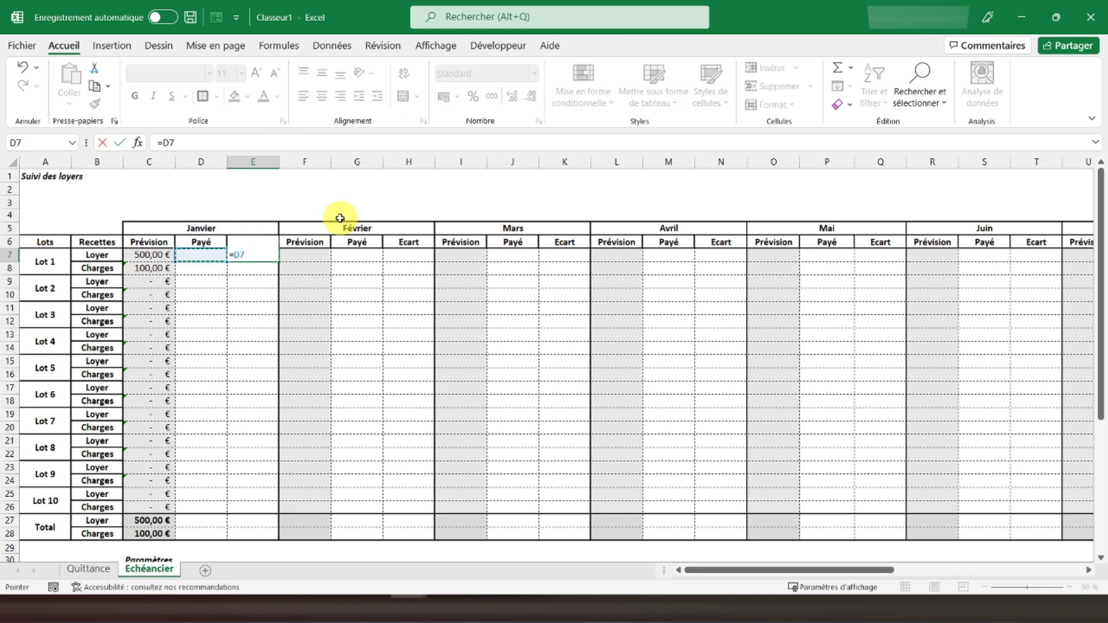
text(-)
key(Left)
key(Left)
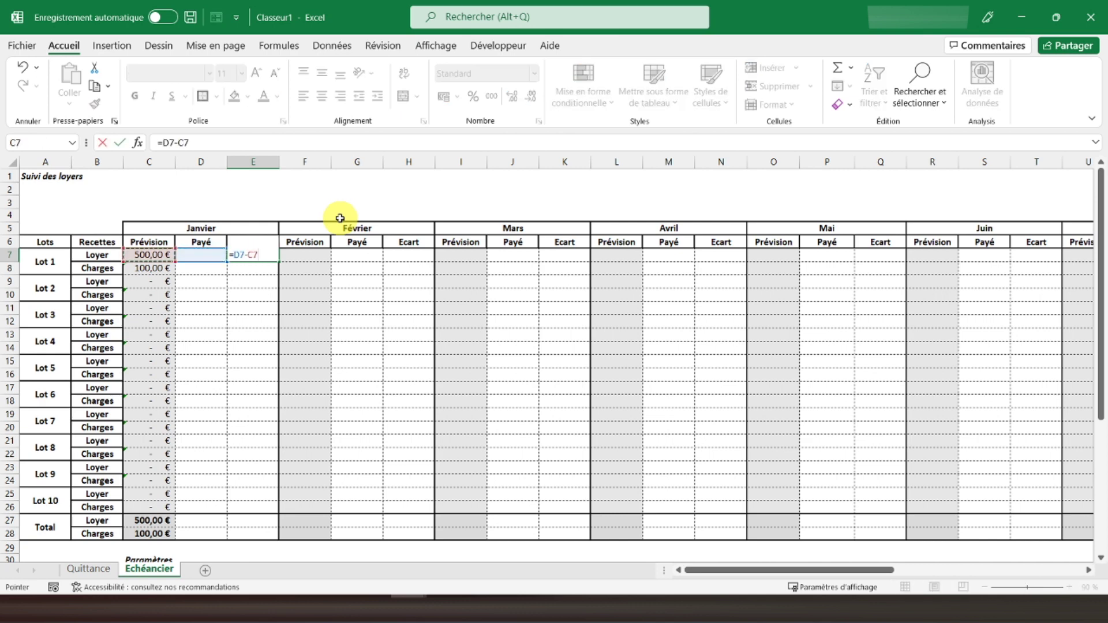
key(Return)
- Enter 400 as Lot 1's paid January rent in D7
click(210, 256)
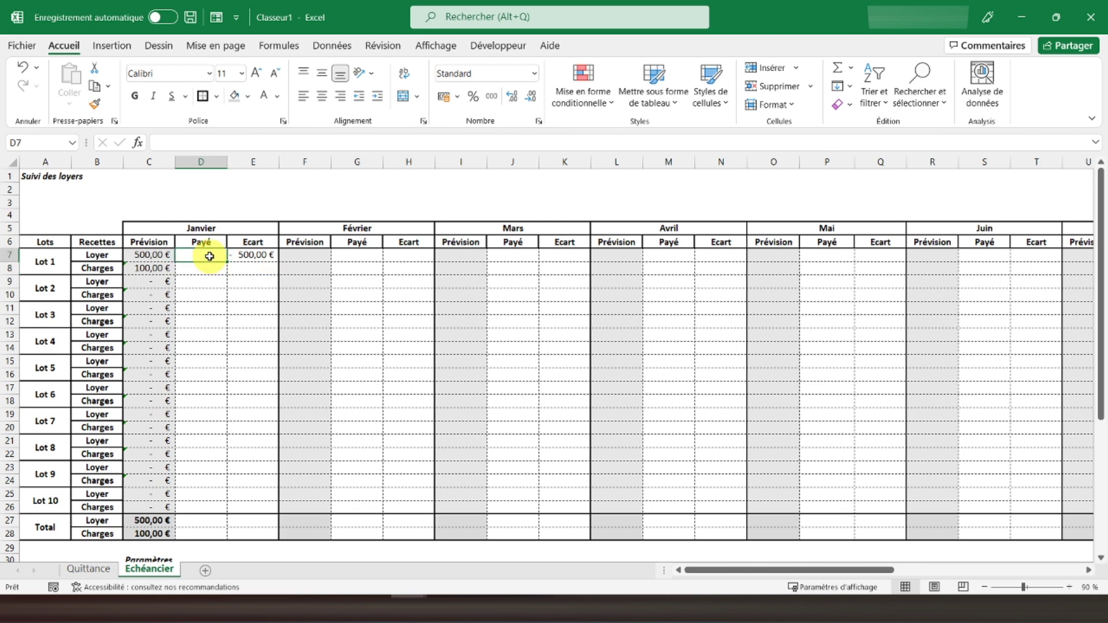
text(400)
key(Return)
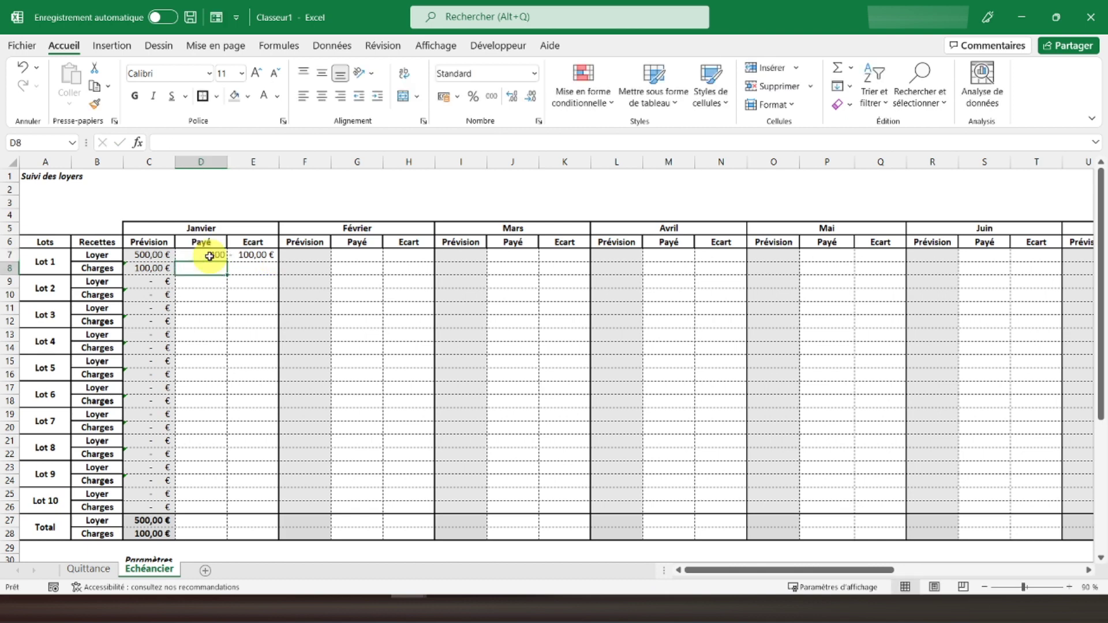
- Apply the euro accounting number format to January's Payé and Ecart cells, D7:E28
click(249, 261)
drag(205, 254, 242, 529)
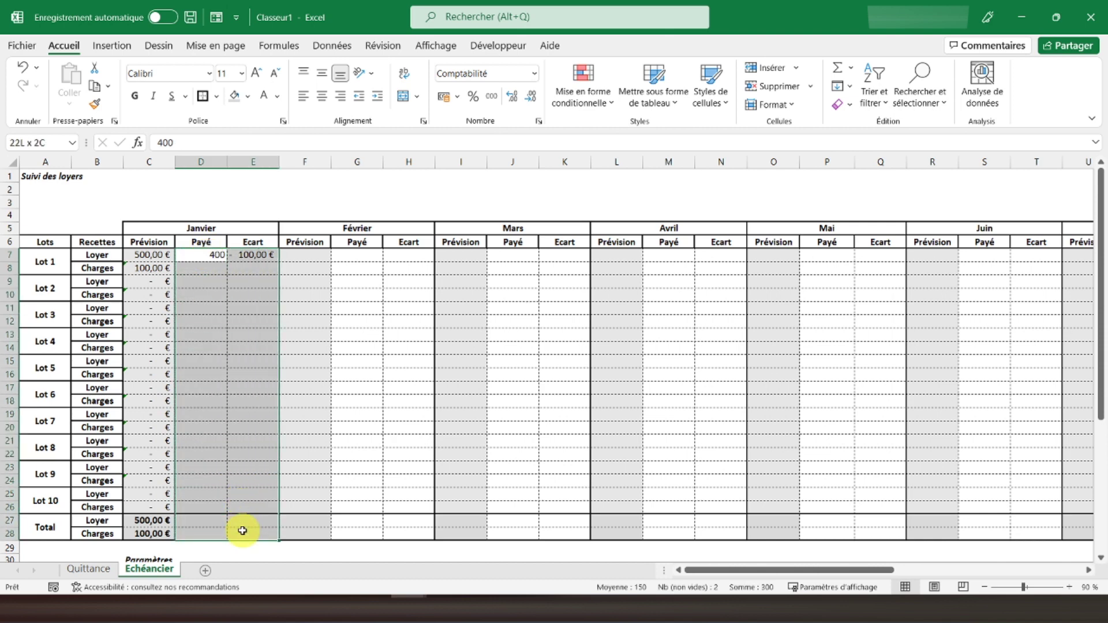
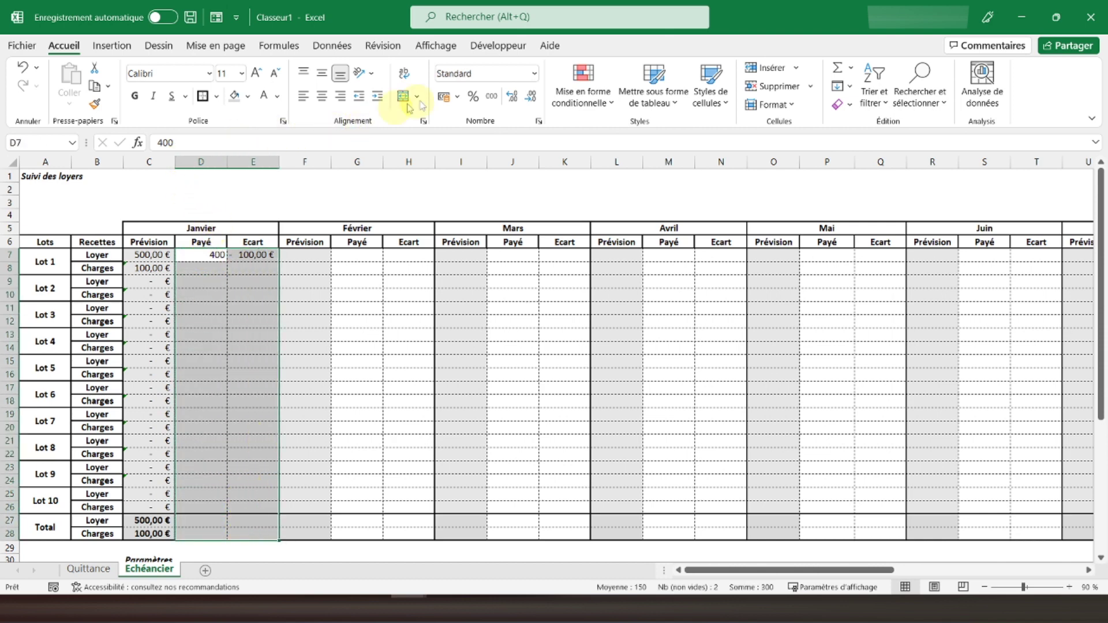
click(442, 97)
click(184, 348)
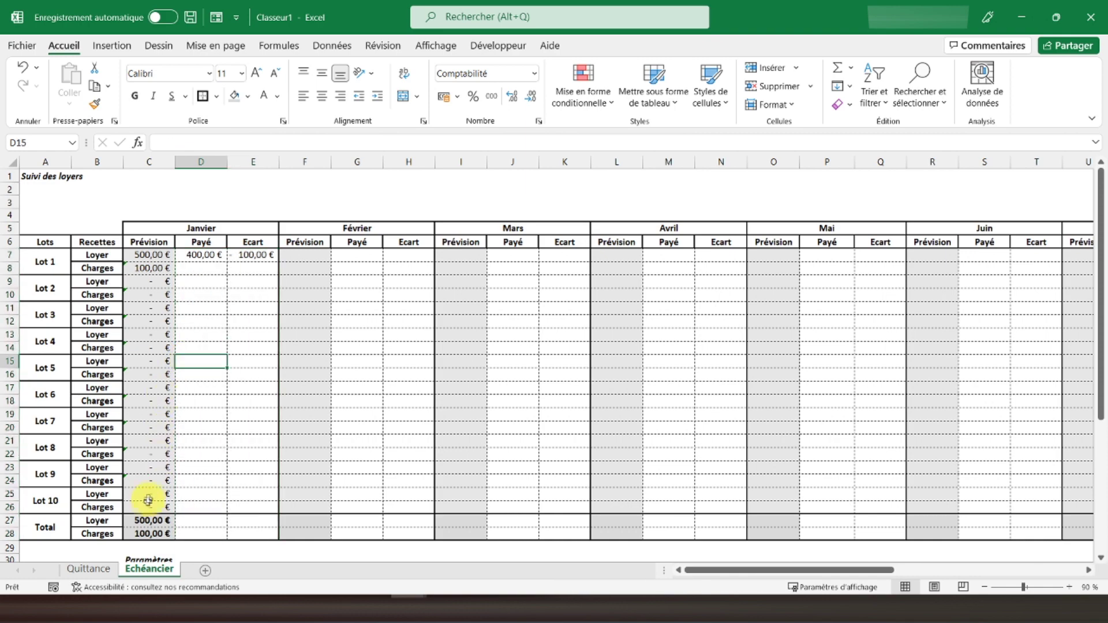
- Copy the total formulas in C27:C28 to D27:E28 for January's Payé and Ecart columns, pasting formulas only
drag(148, 521, 163, 531)
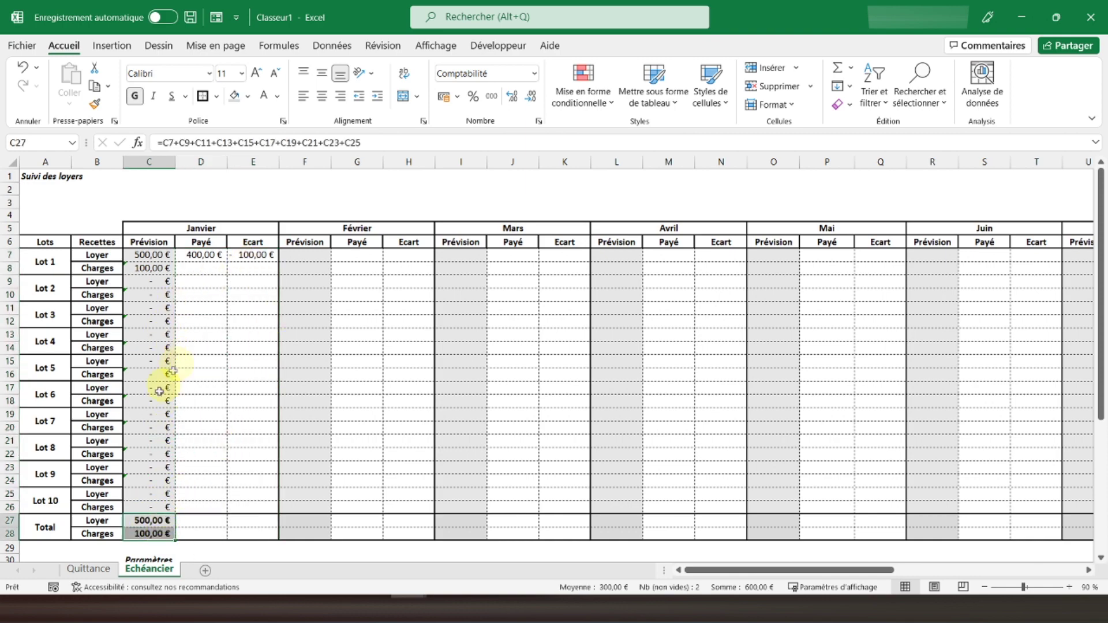
right_click(149, 520)
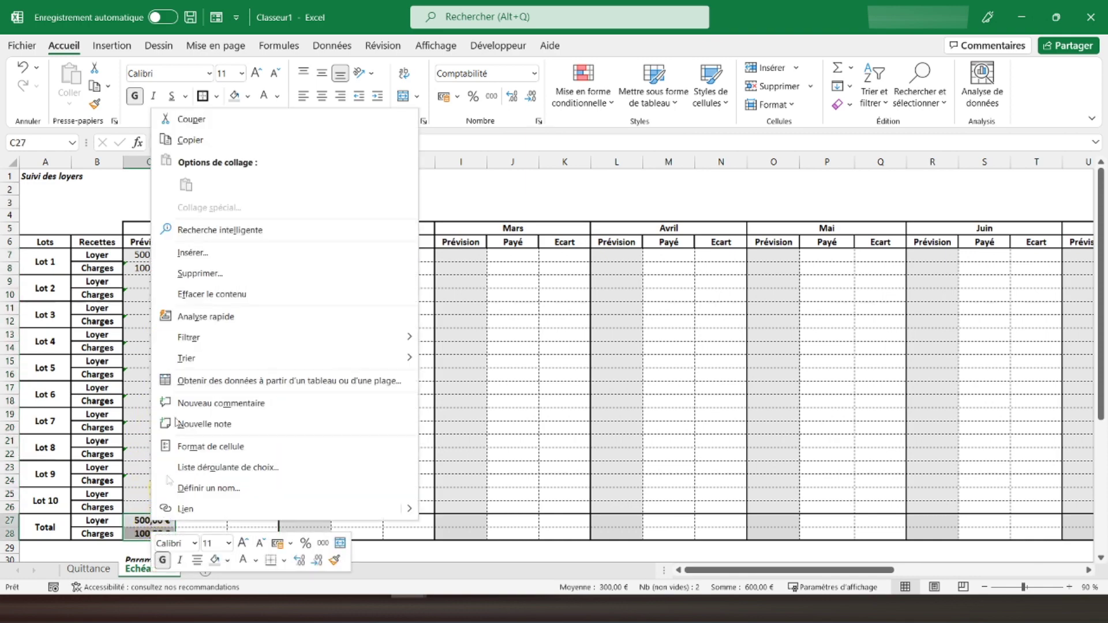
click(191, 143)
drag(194, 515, 255, 527)
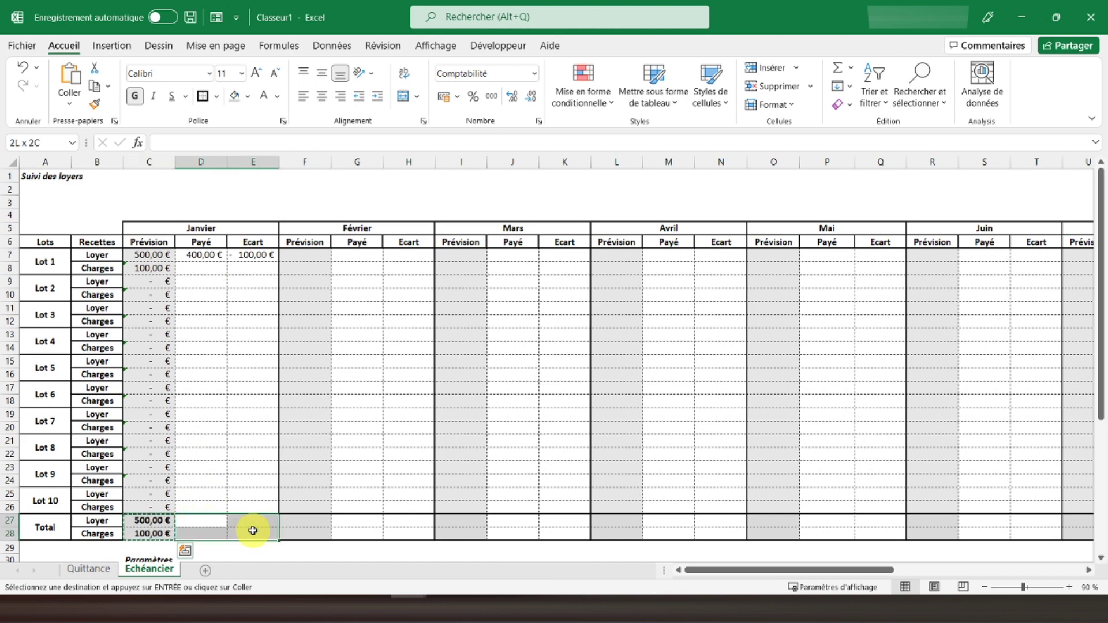
right_click(255, 527)
click(331, 195)
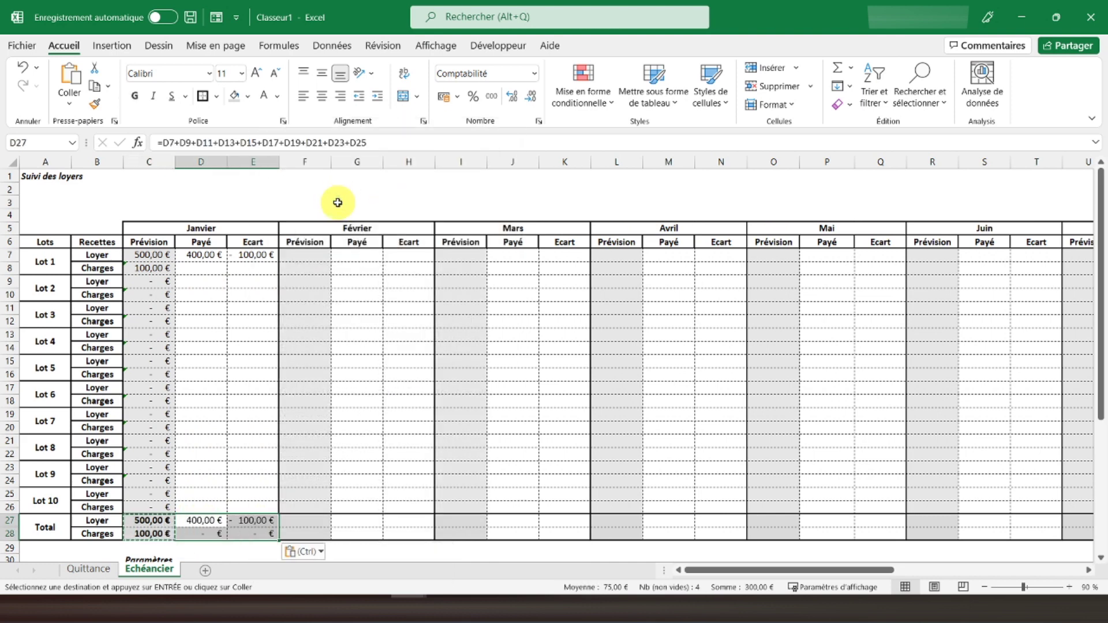
click(222, 402)
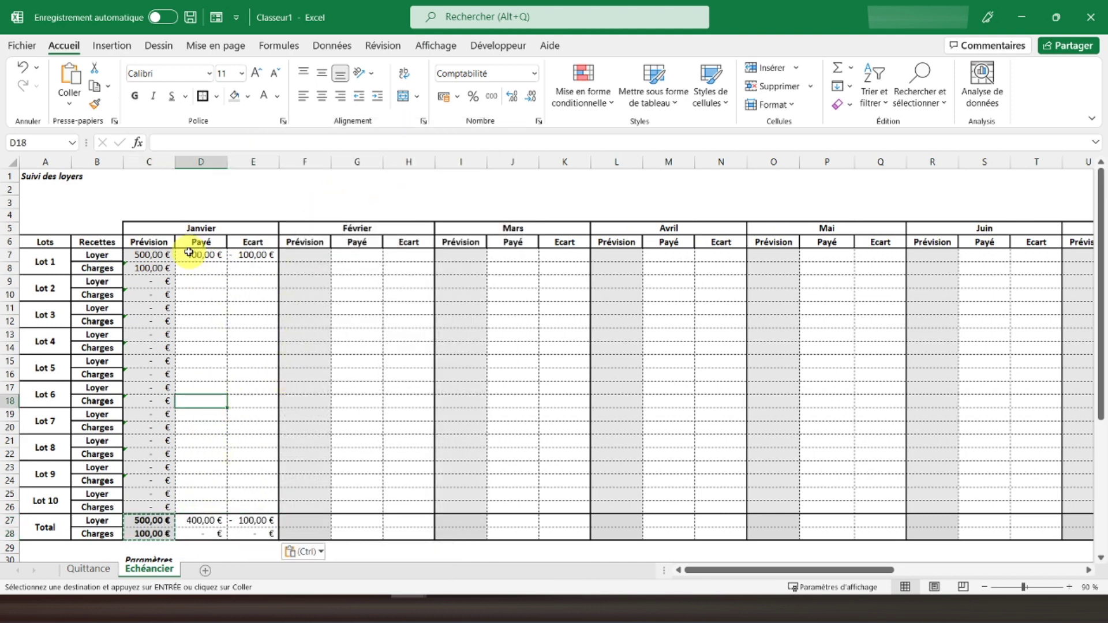
click(149, 260)
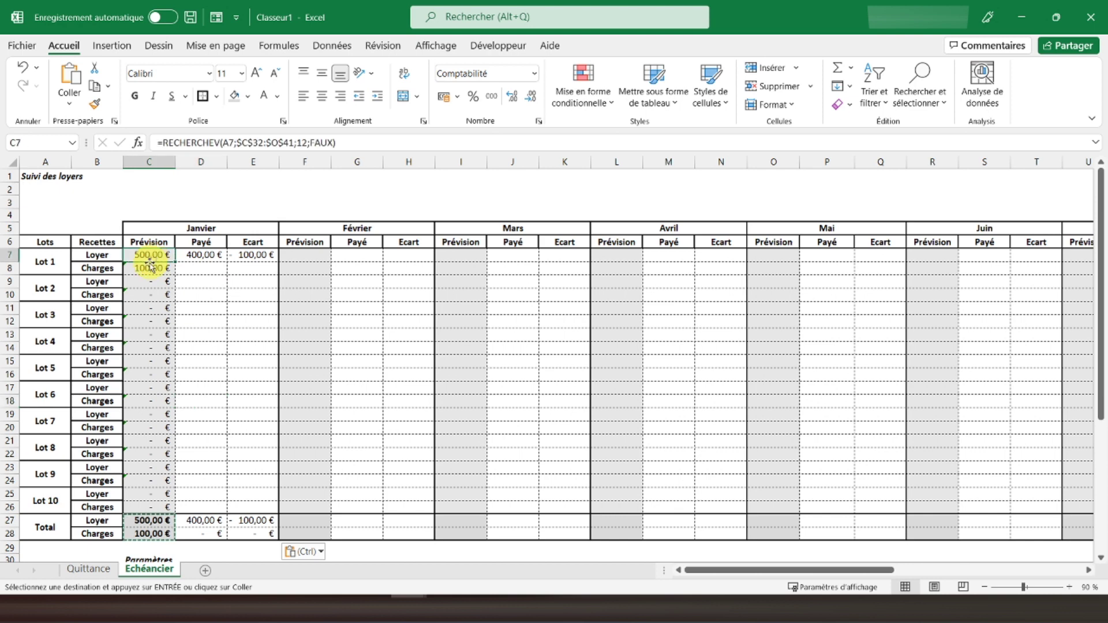
- Enter the formula =C7 in F7 so Lot 1's February rent forecast follows January's
click(312, 255)
text(=)
key(Left)
key(Left)
key(Left)
key(Return)
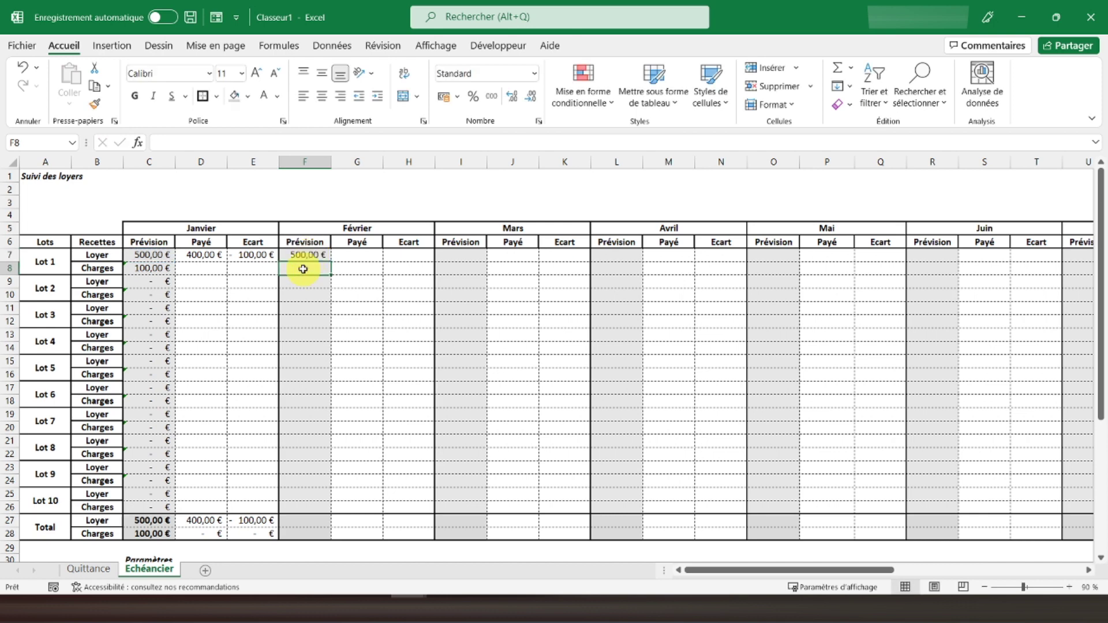
- Copy the F7 formula down February's Prévision column to F8:F26, pasting formulas only
right_click(300, 255)
click(348, 213)
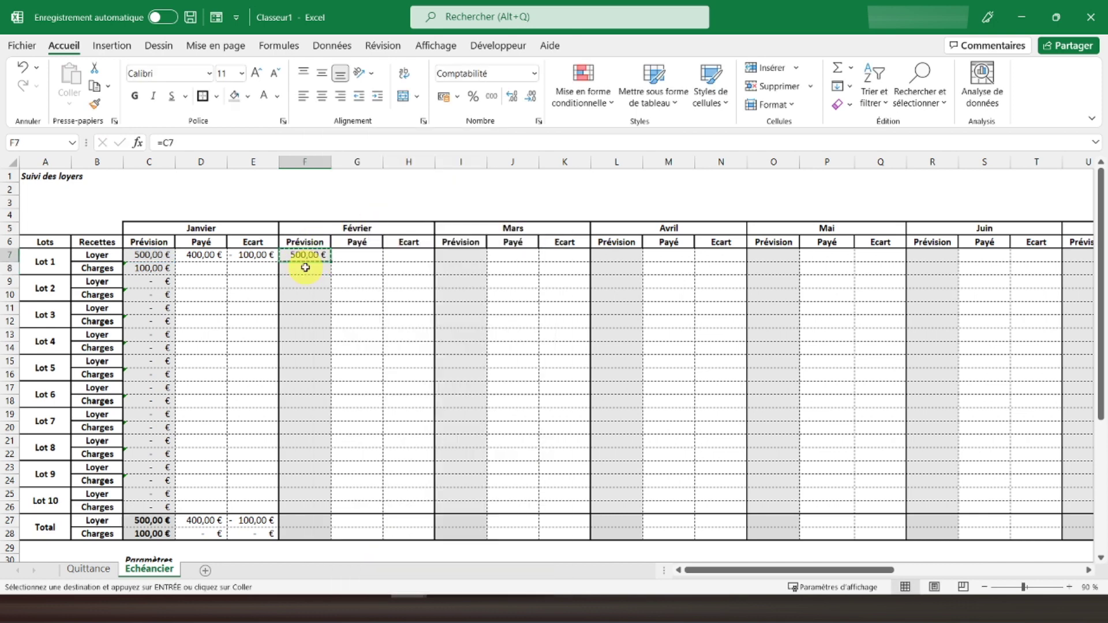
drag(304, 267, 309, 511)
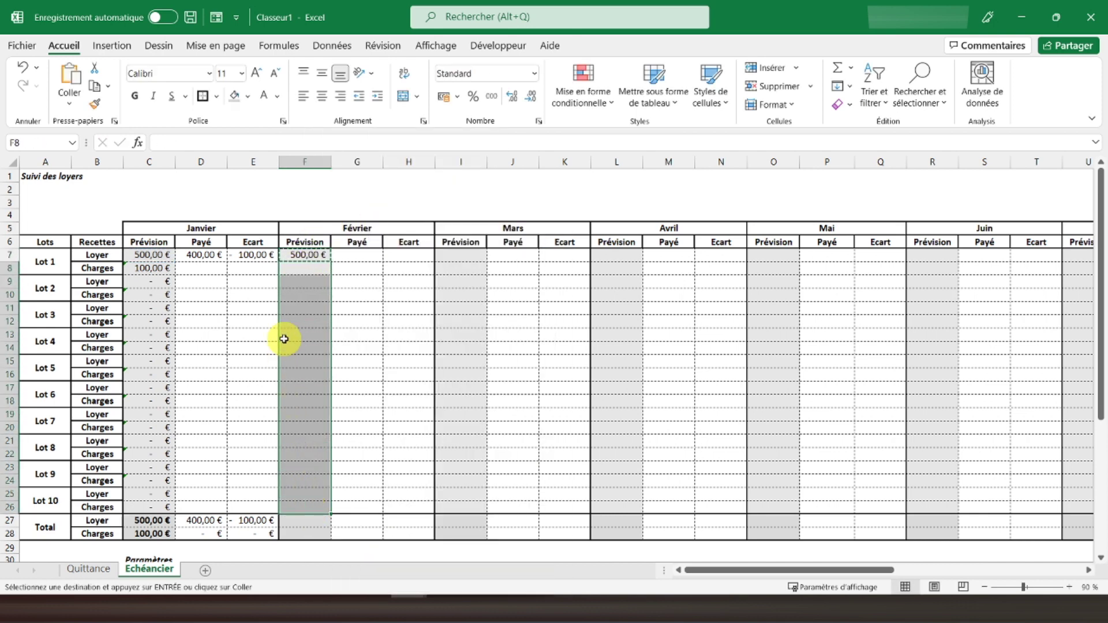
right_click(285, 338)
click(354, 253)
- Copy January's total formulas in C27:E28 to the February and March totals at F27 and I27, pasting formulas only
drag(148, 519, 257, 527)
right_click(259, 526)
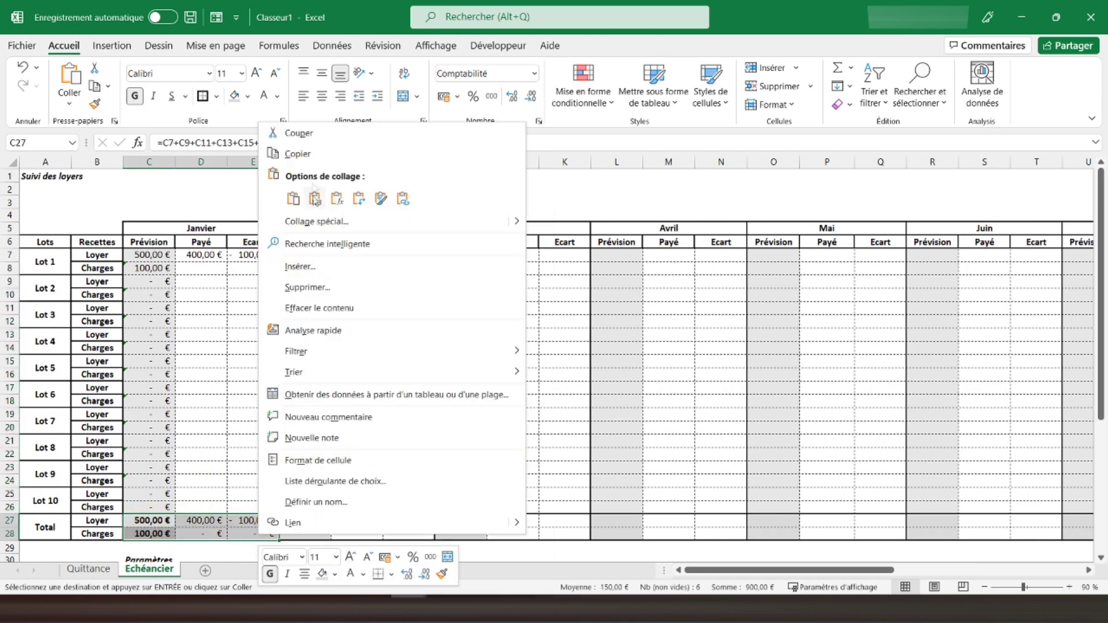
click(298, 152)
right_click(299, 521)
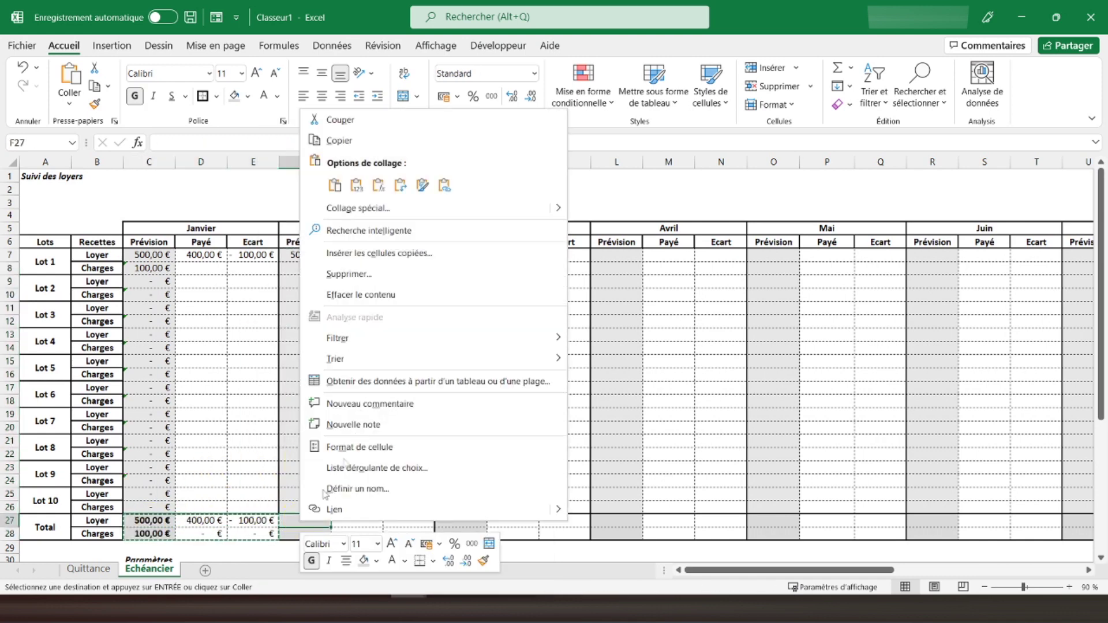
click(383, 186)
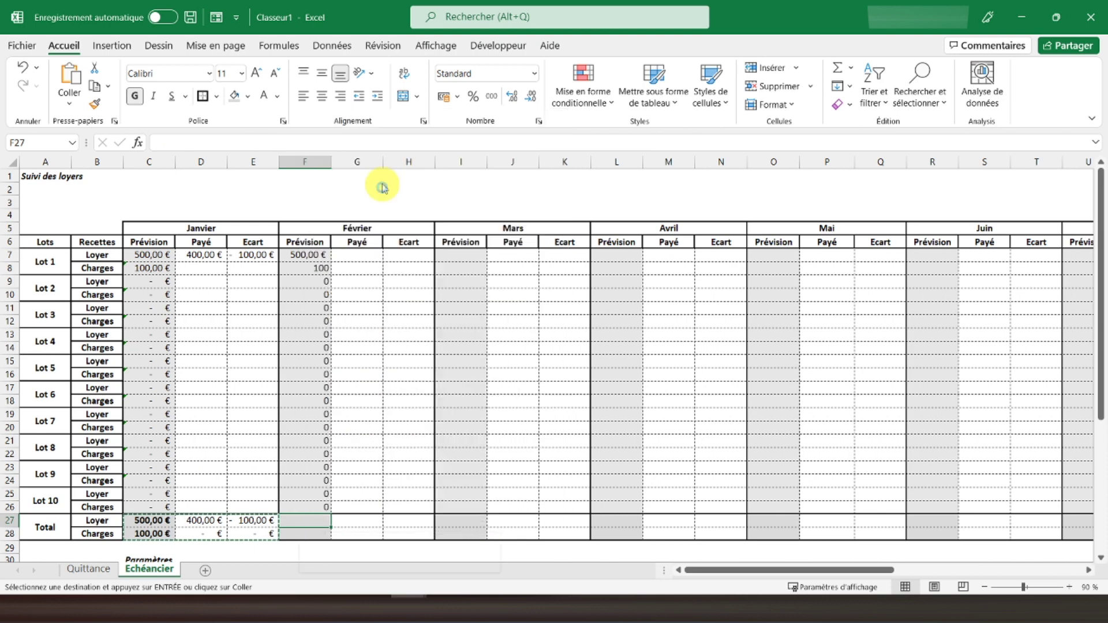
right_click(460, 521)
click(527, 183)
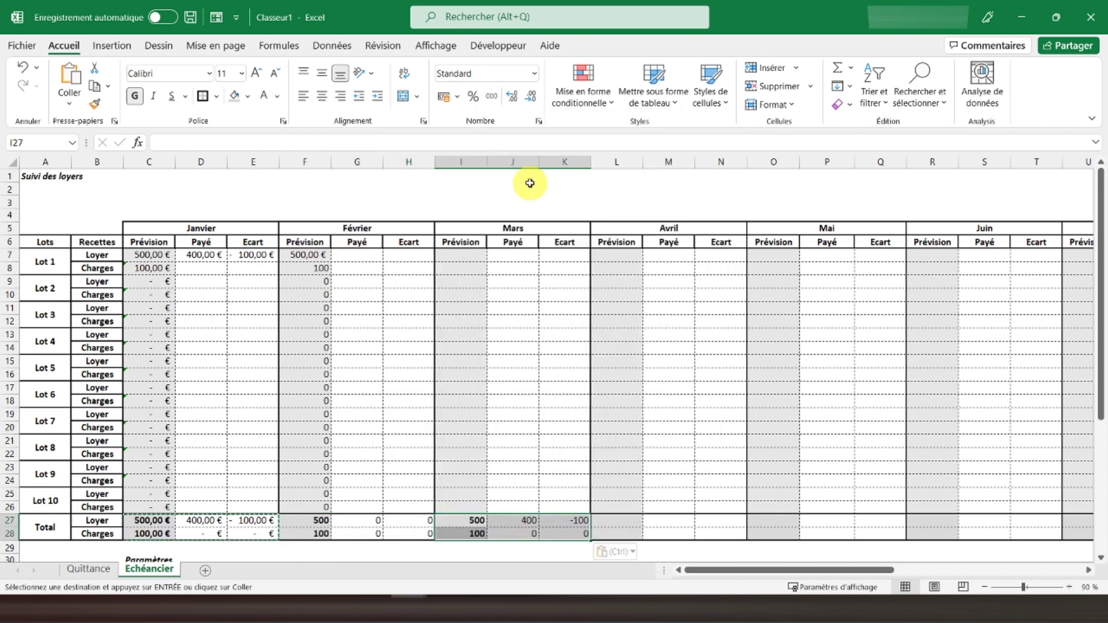
right_click(619, 521)
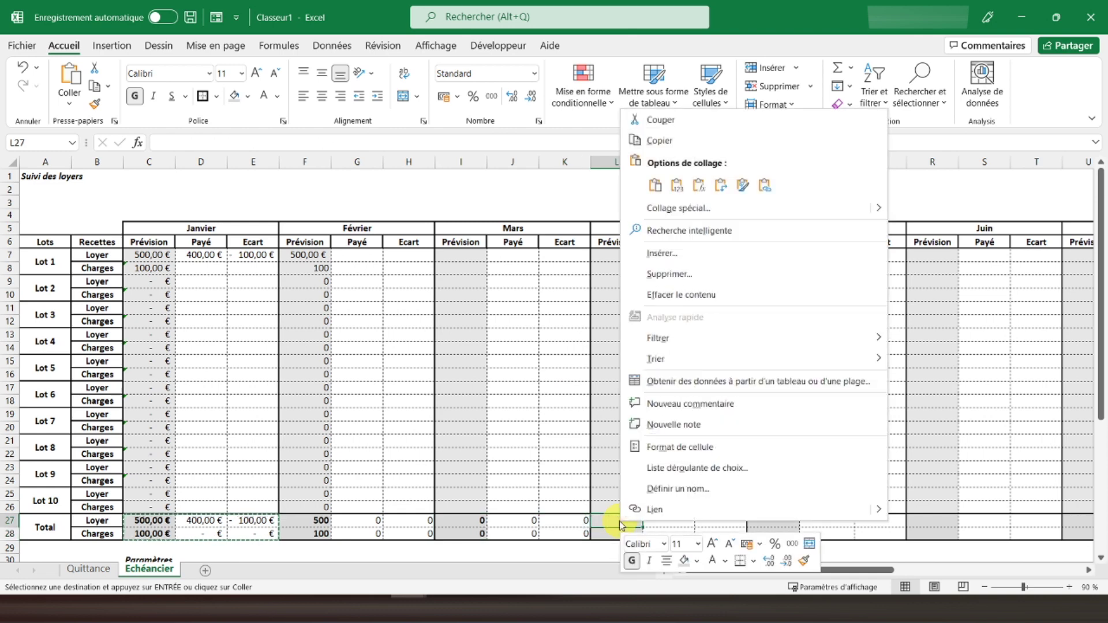
click(140, 521)
click(148, 521)
drag(207, 525, 261, 535)
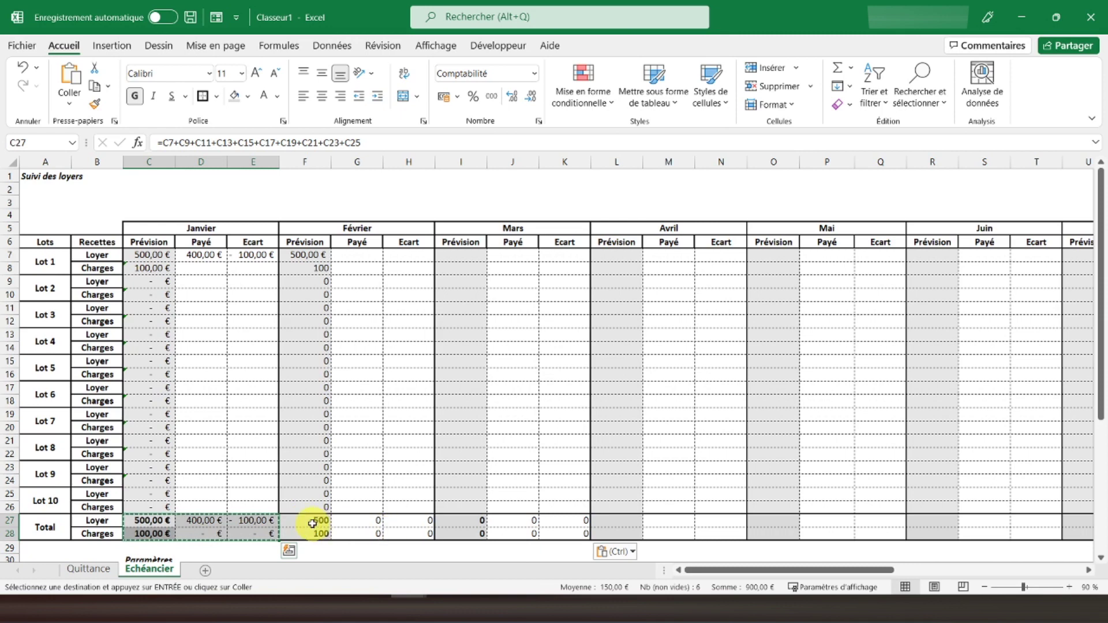
click(289, 549)
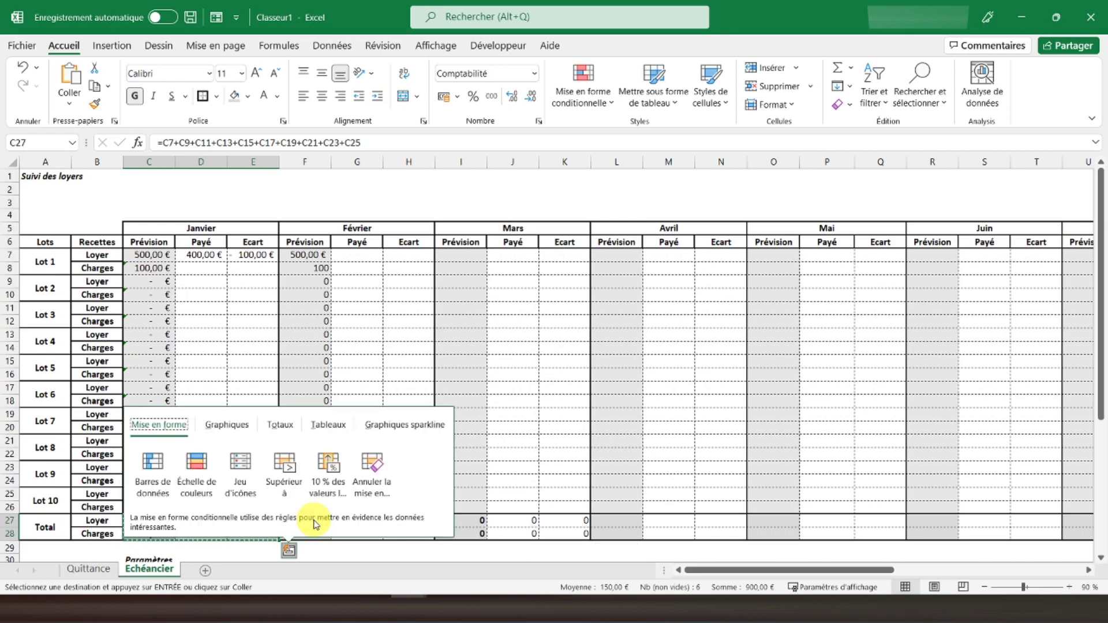
click(525, 413)
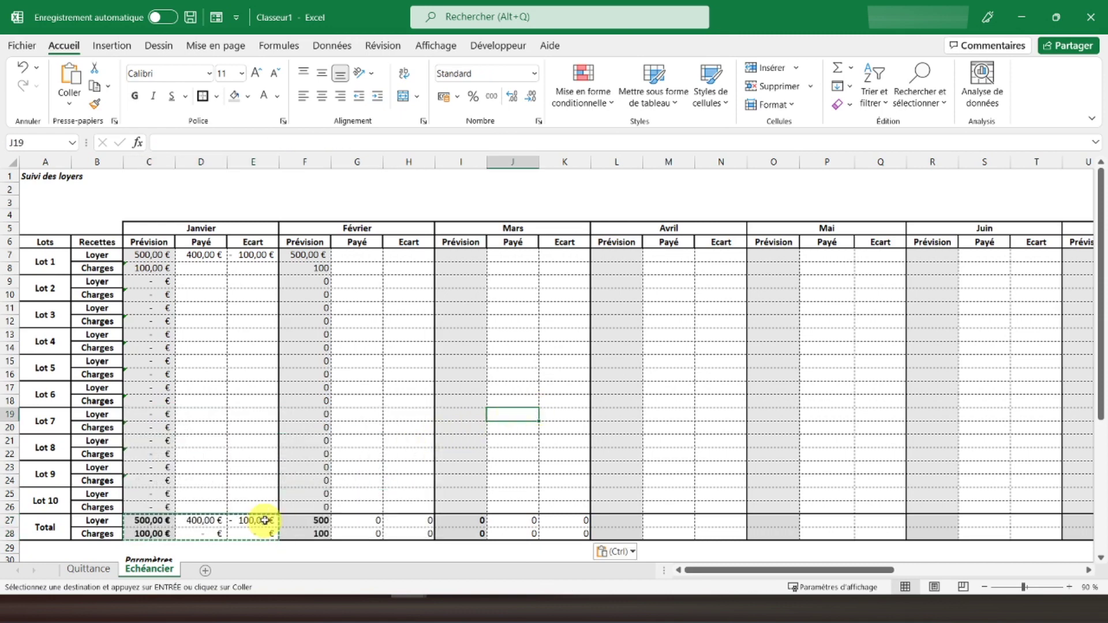
- Paste January's totals with their formatting into the total rows for February through August, F27:Z28
click(291, 517)
key(ctrl+v)
drag(291, 518, 1071, 532)
click(460, 522)
key(ctrl+v)
click(612, 523)
key(ctrl+v)
click(754, 519)
key(ctrl+v)
click(922, 520)
key(ctrl+v)
key(ctrl+v)
click(730, 523)
key(ctrl+v)
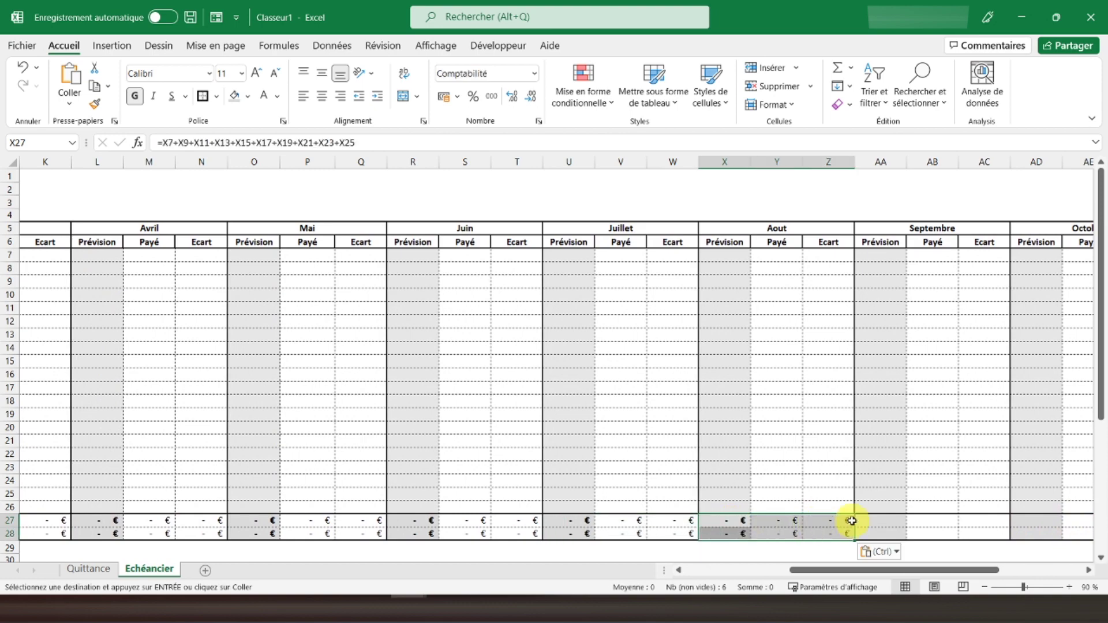
- Paste January's totals with their formatting into the total rows for September through December, AA27:AL28
click(860, 521)
key(ctrl+v)
click(1038, 522)
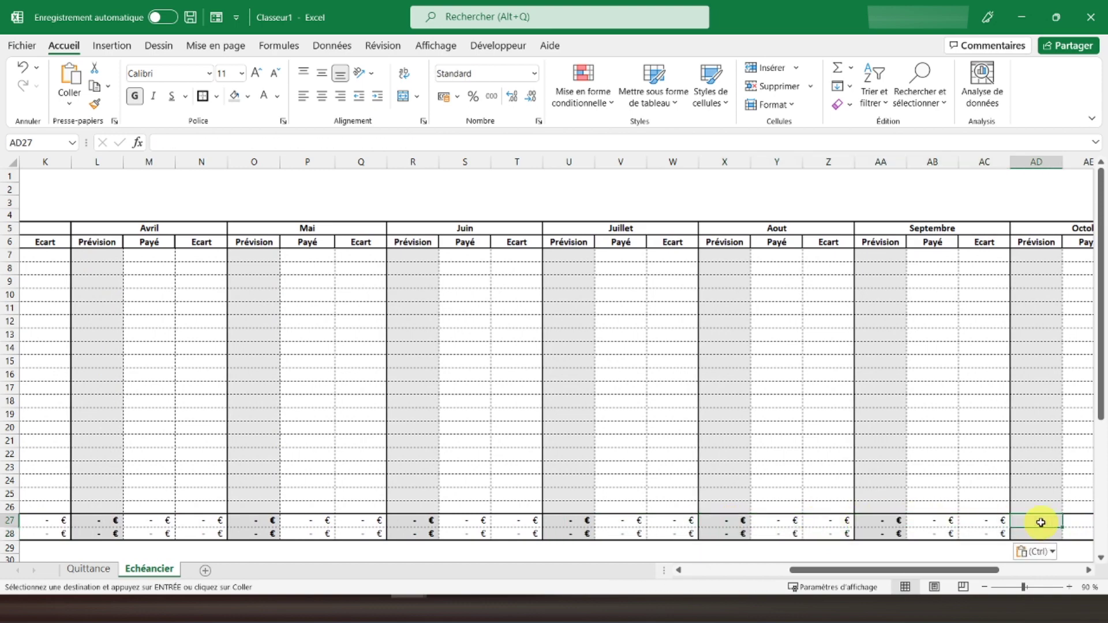
key(ctrl+v)
drag(885, 573, 989, 552)
click(796, 524)
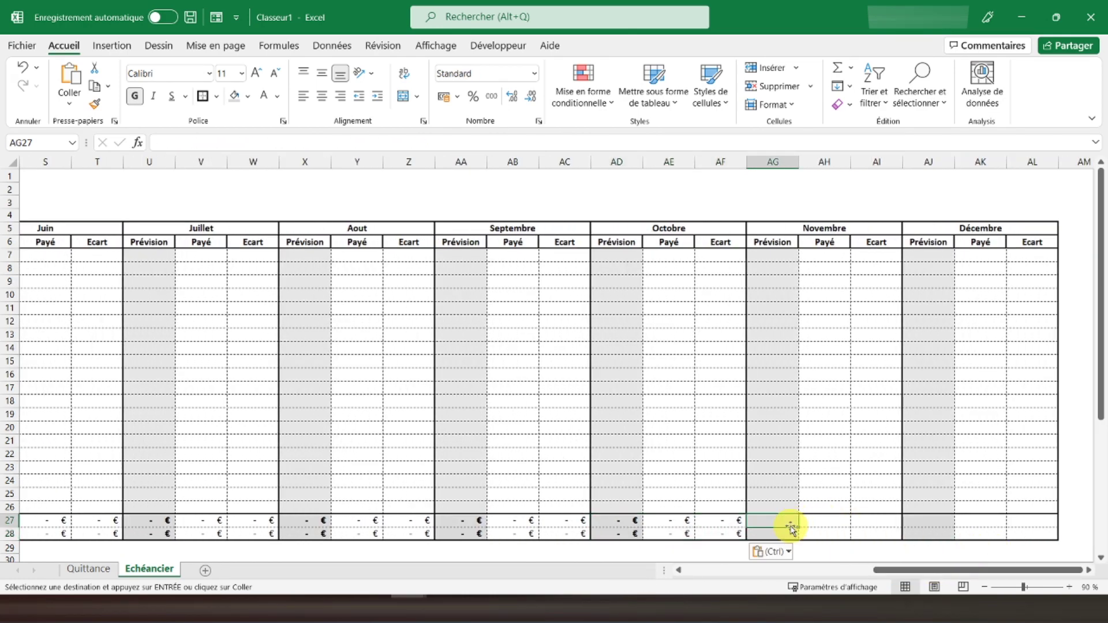
key(ctrl+v)
click(918, 525)
key(ctrl+v)
- Apply the euro accounting number format to all lot cells from January to December, C7:AL26
drag(917, 570, 510, 587)
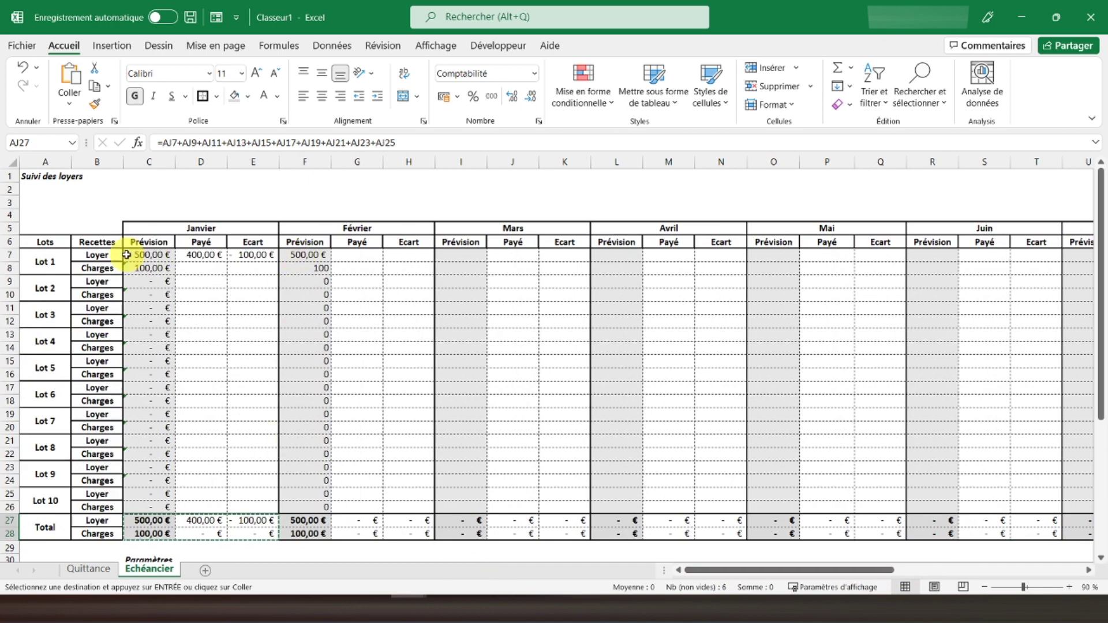
drag(127, 255, 977, 514)
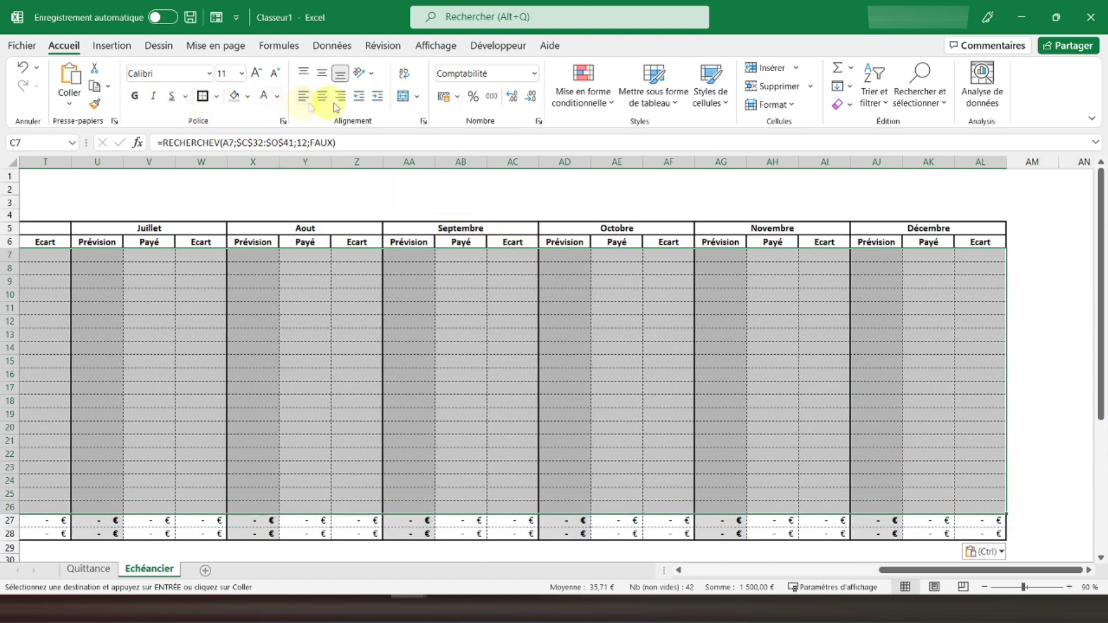
click(441, 96)
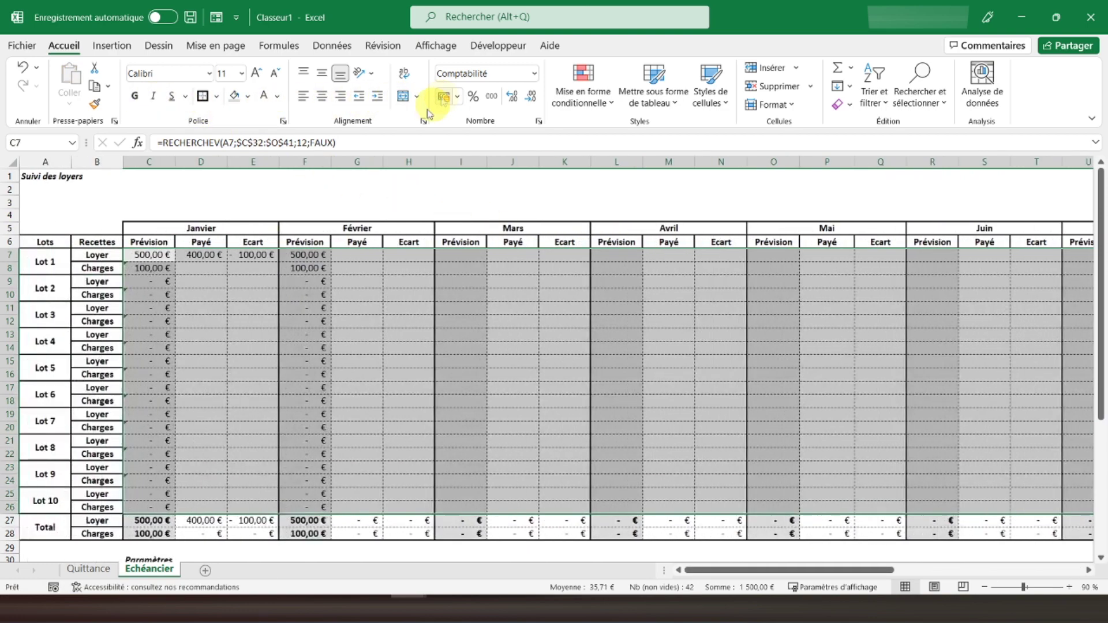
click(291, 286)
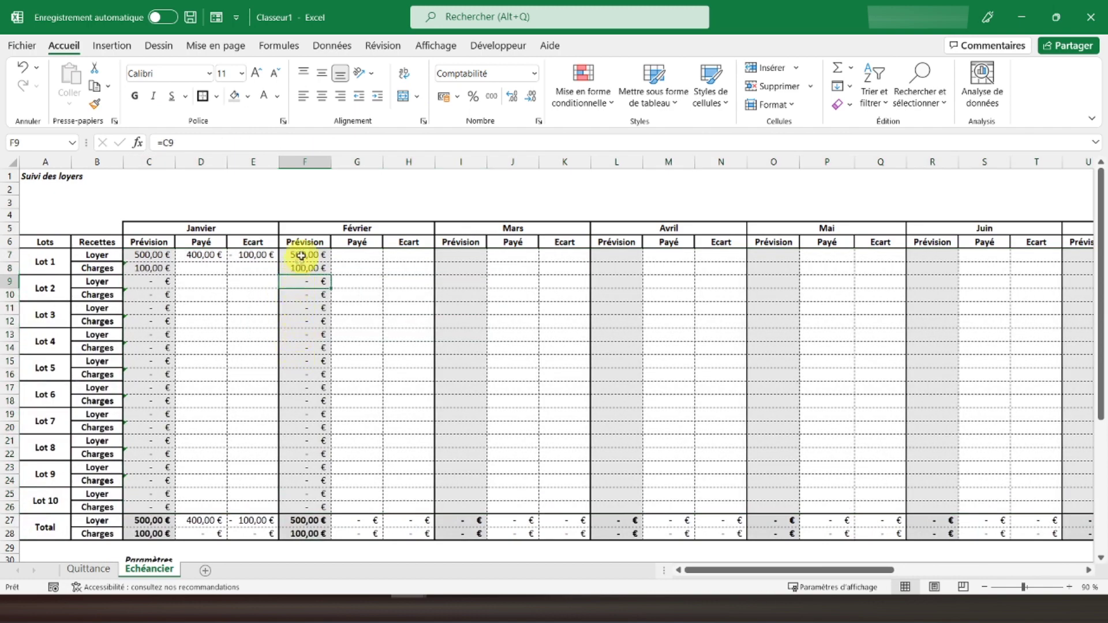
drag(305, 255, 328, 504)
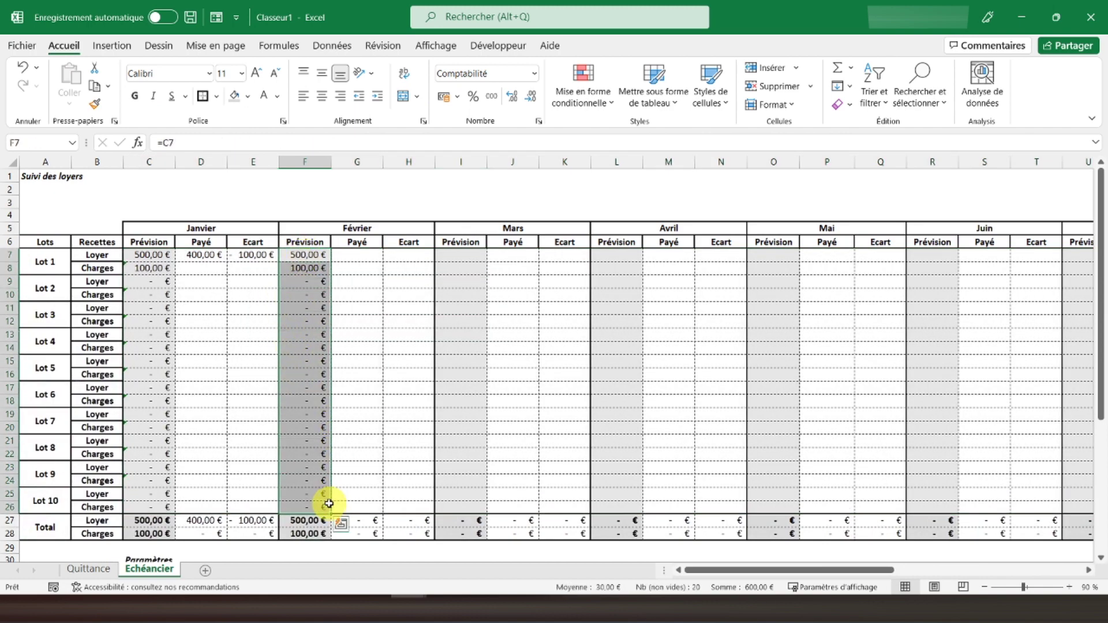
key(ctrl+c)
click(472, 257)
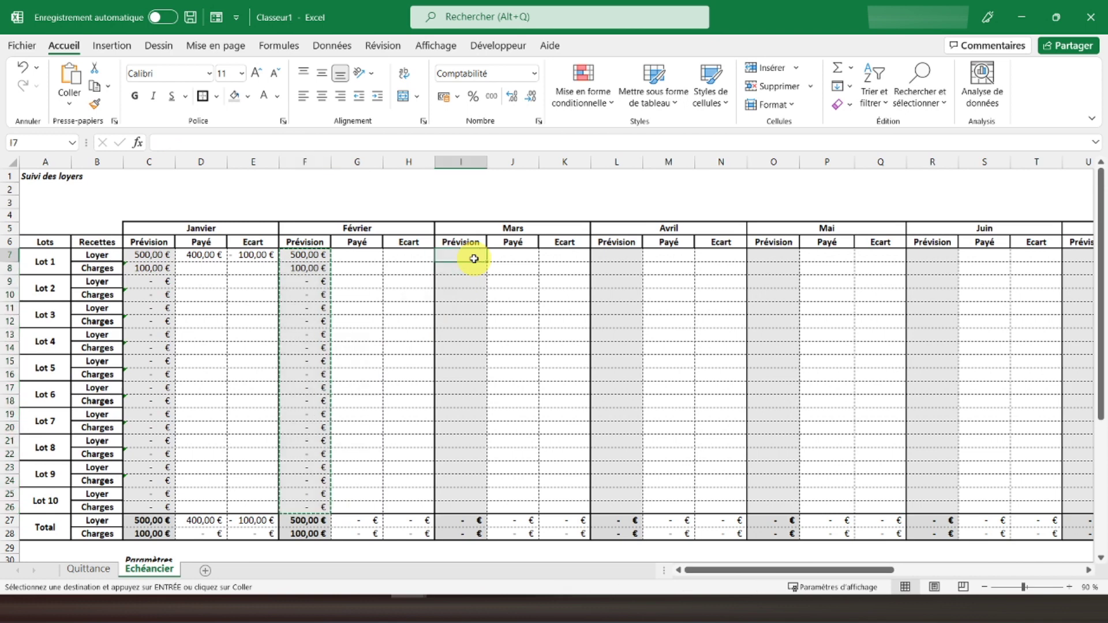
click(308, 258)
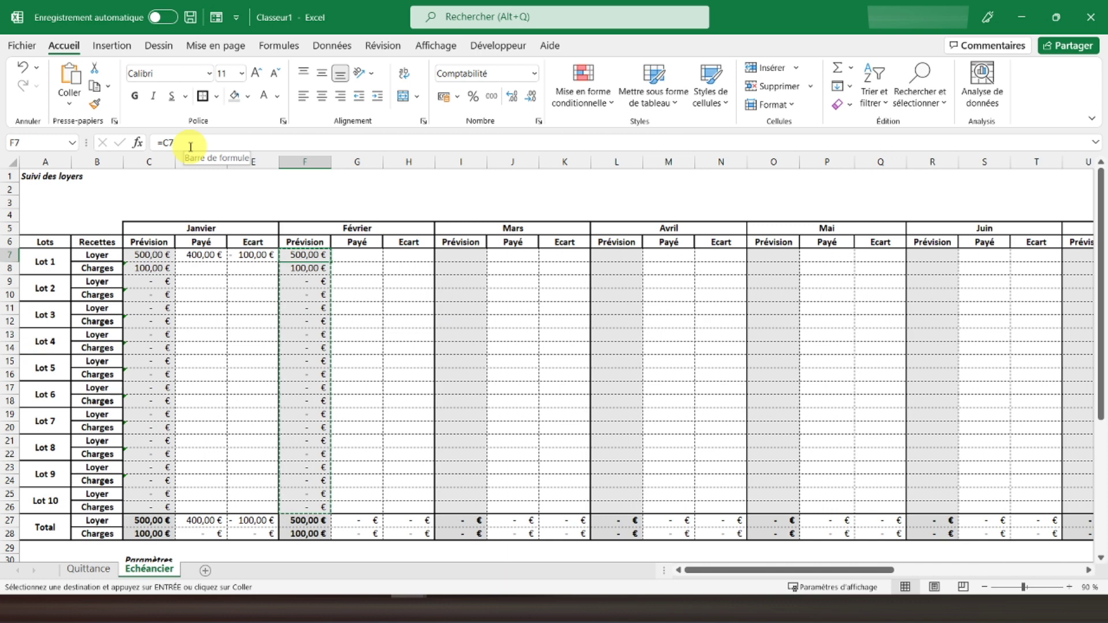
- Link Lot 1's March rent forecast in I7 to February's, and enter =I7 in L7 for April
click(455, 254)
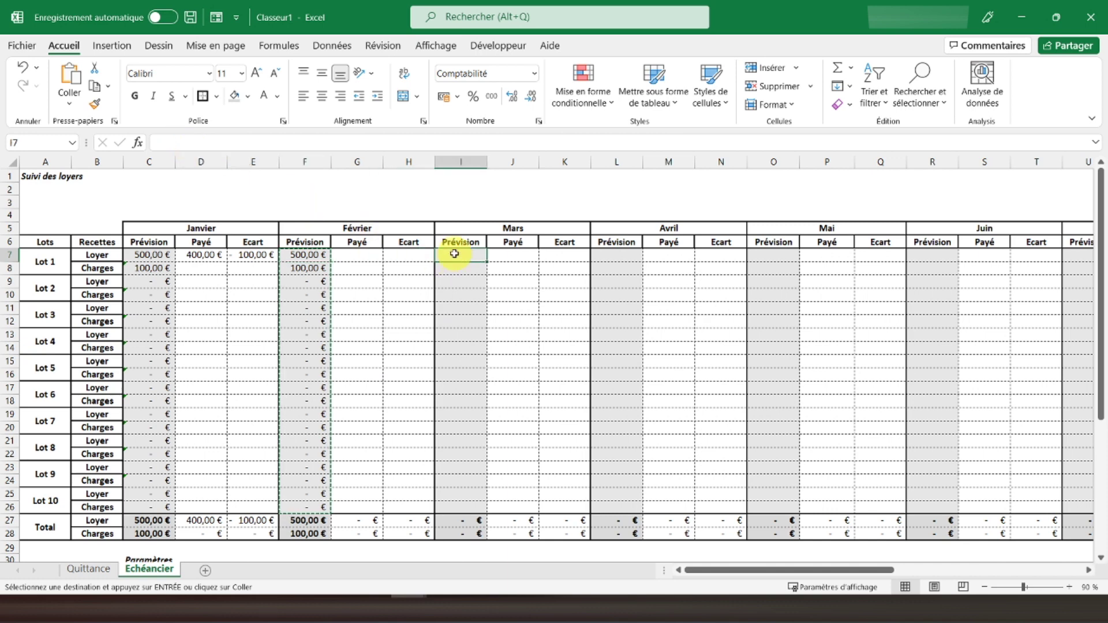
text(=)
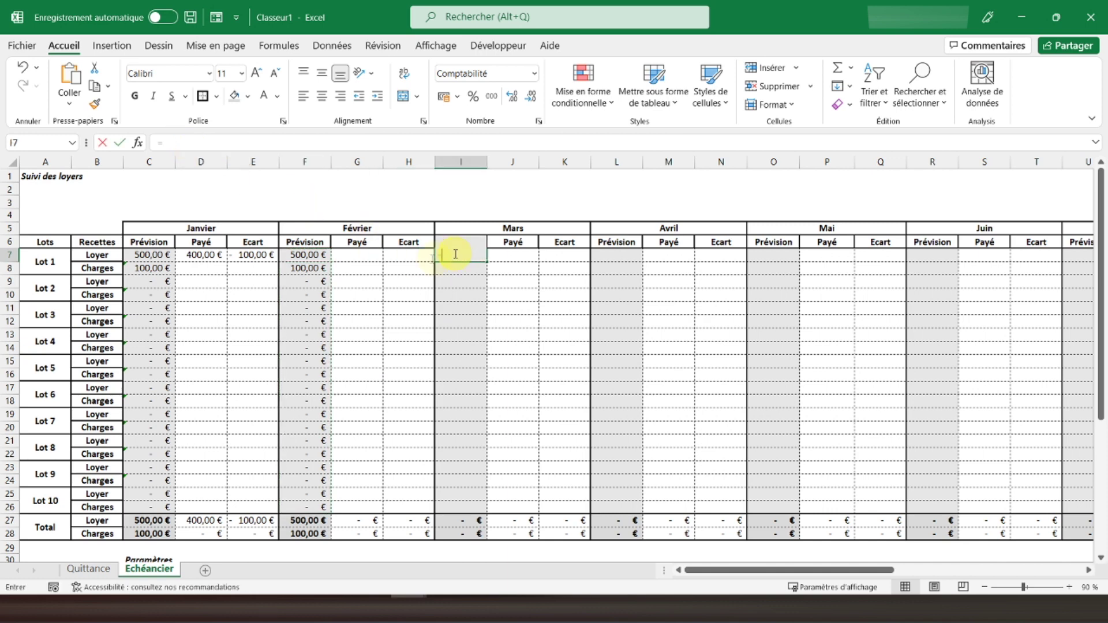
key(Return)
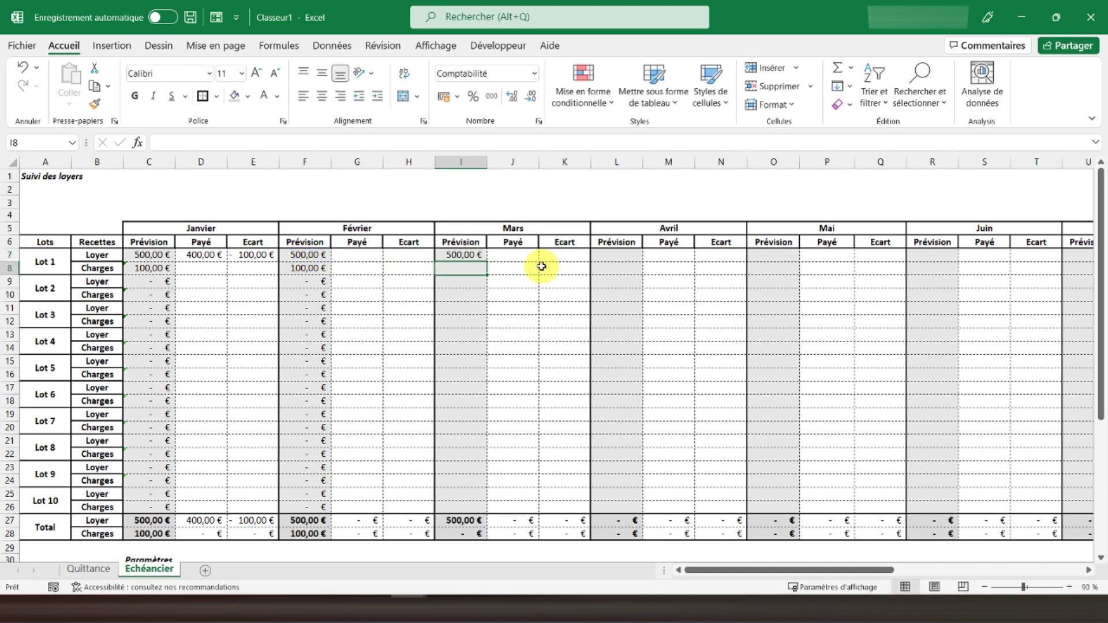
click(609, 255)
text(=)
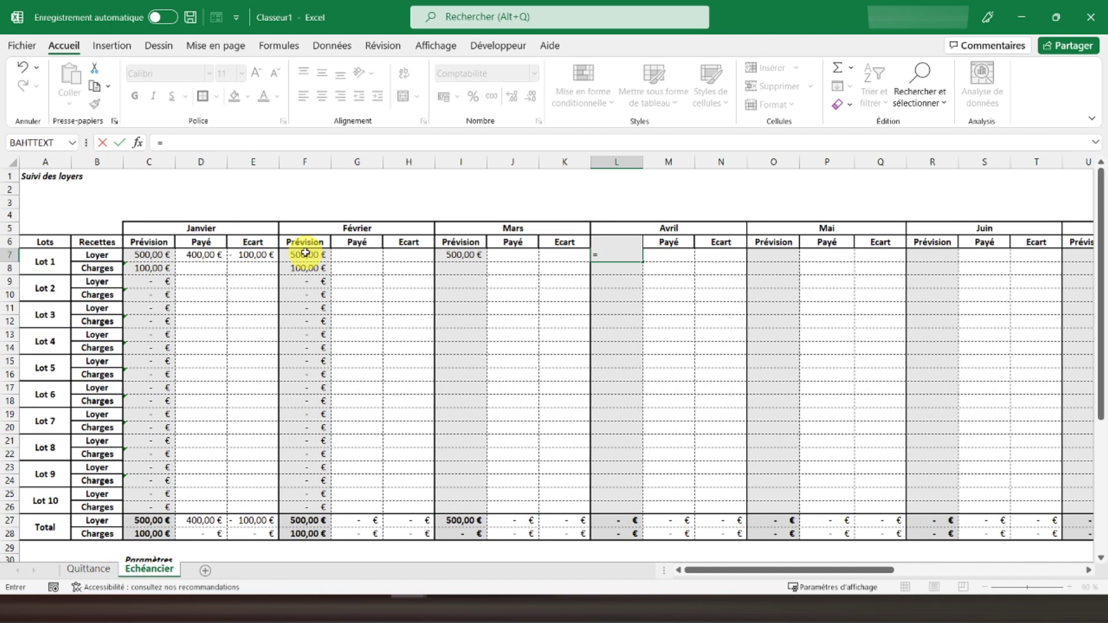
click(461, 254)
key(Return)
- Enter =L7 in O7 and =O7 in R7 for Lot 1's May and June rent forecasts
click(771, 262)
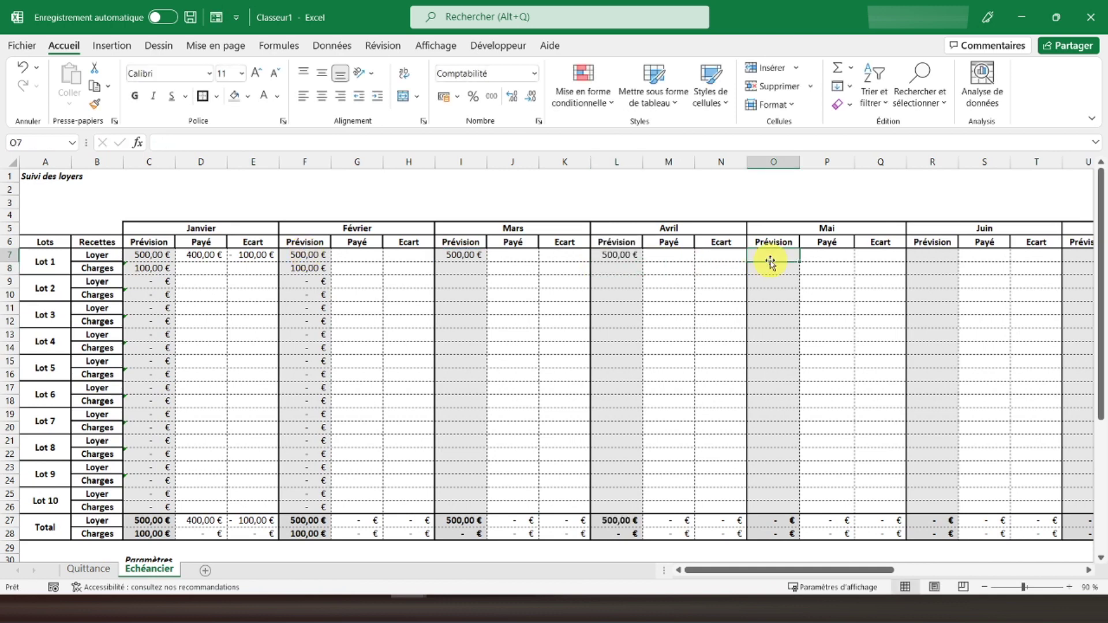
text(=)
click(613, 255)
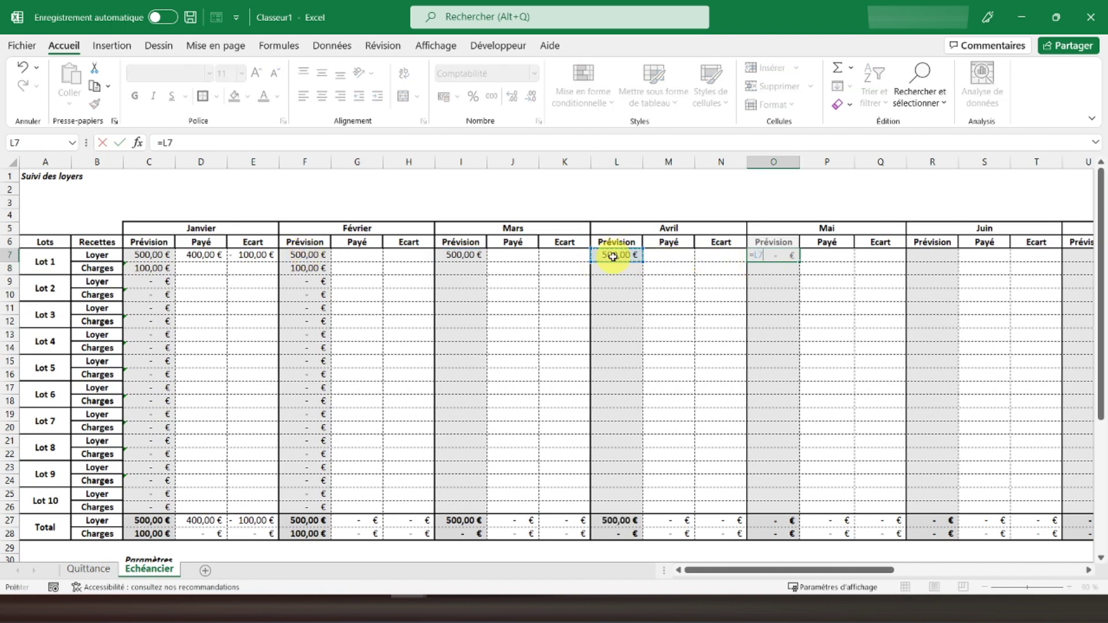
key(Return)
key(Up)
key(Right)
key(Right)
key(Right)
text(=)
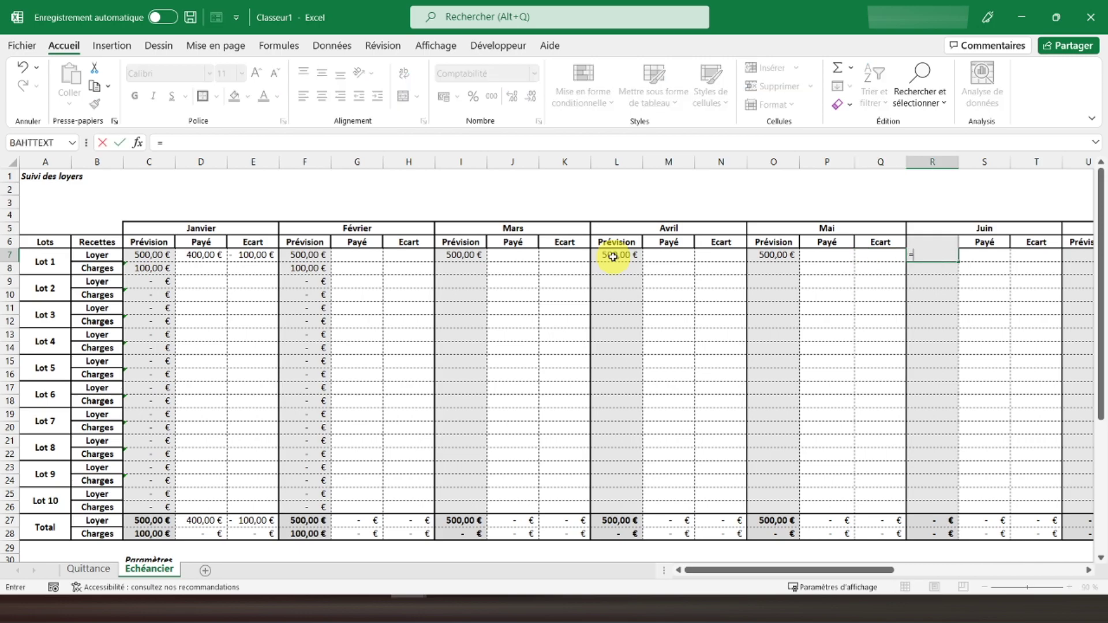
click(769, 258)
key(Return)
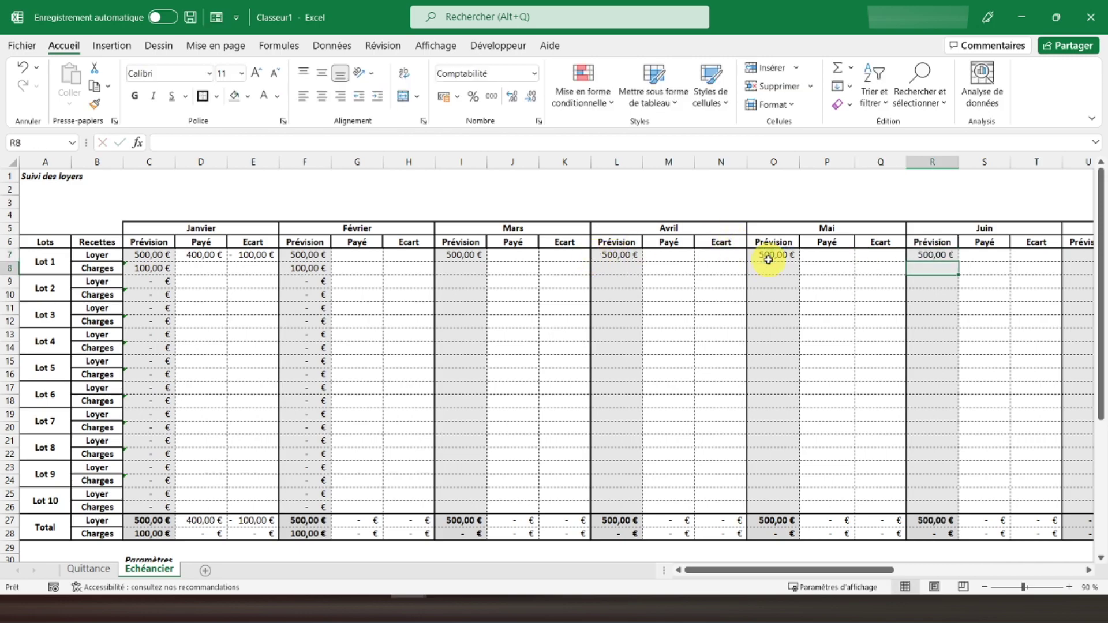
- Enter =R7 in U7 so Lot 1's July rent forecast follows June's
key(Up)
key(Right)
key(Right)
key(Right)
key(Right)
key(Right)
key(Right)
key(Right)
key(Right)
key(Right)
key(Right)
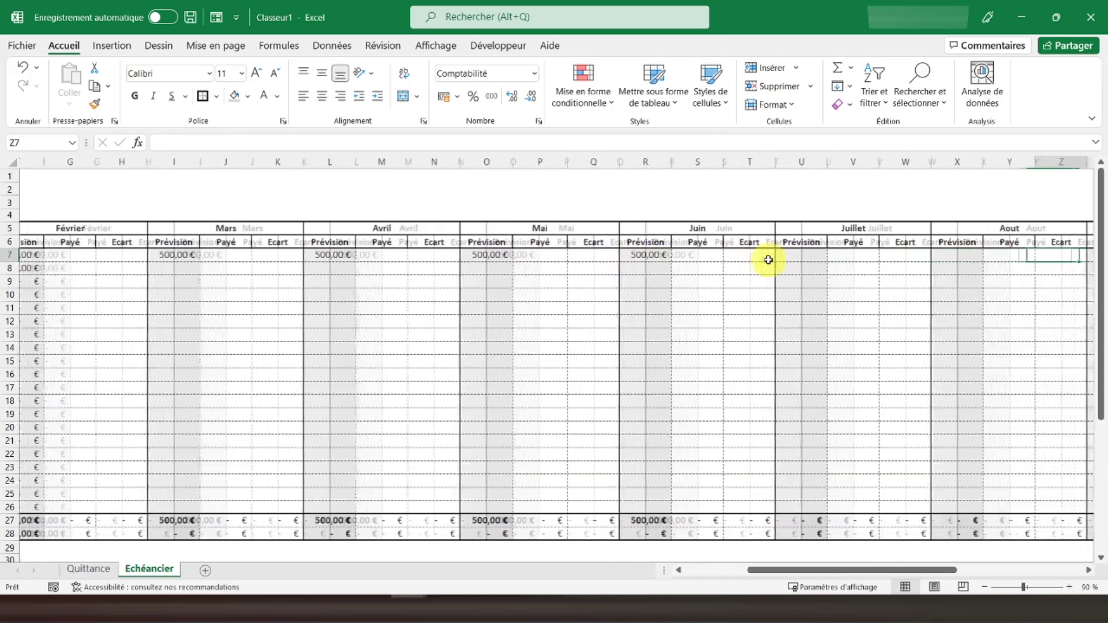
key(Right)
key(Right)
key(Right)
key(Right)
key(Right)
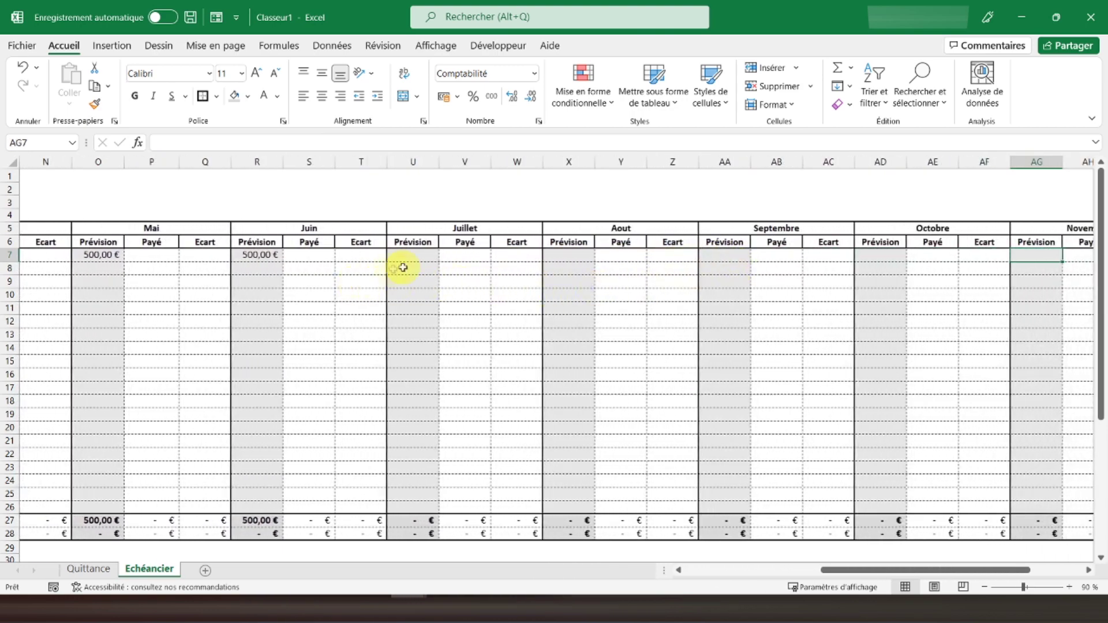
click(426, 258)
text(=)
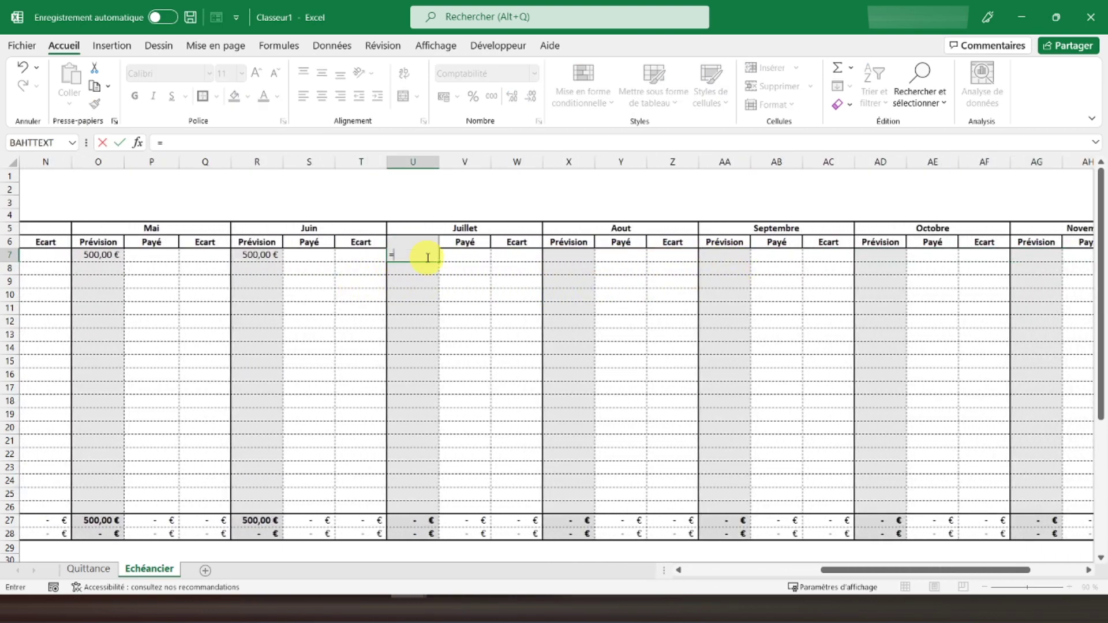
key(Left)
key(Left)
key(Left)
key(Return)
- Enter =U7 in X7 and =X7 in AA7 for Lot 1's August and September rent forecasts
click(570, 255)
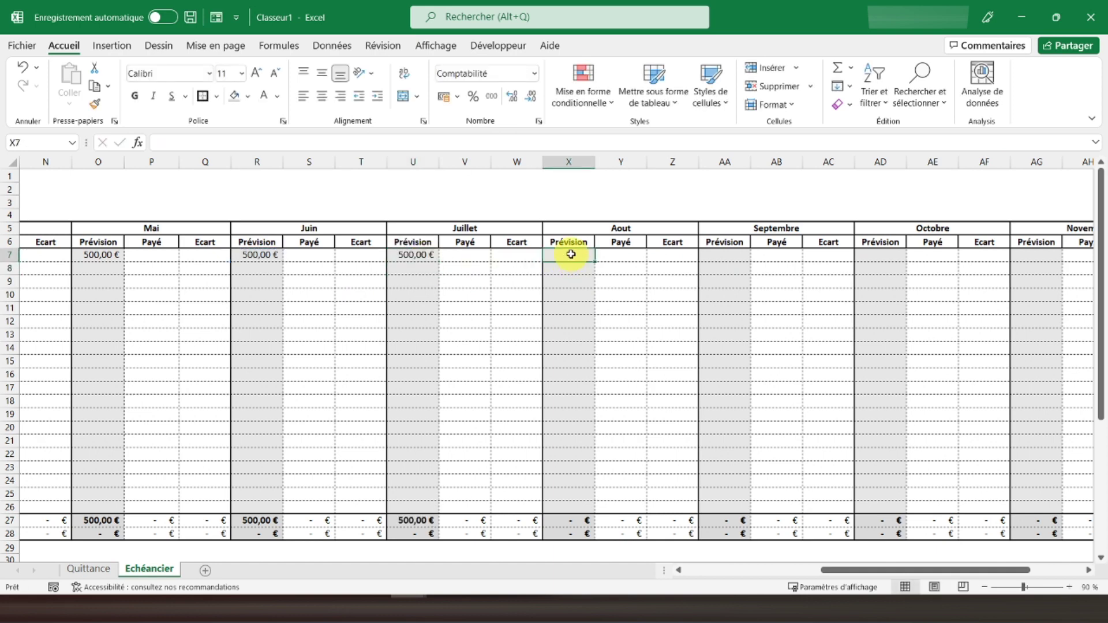
text(=)
click(420, 257)
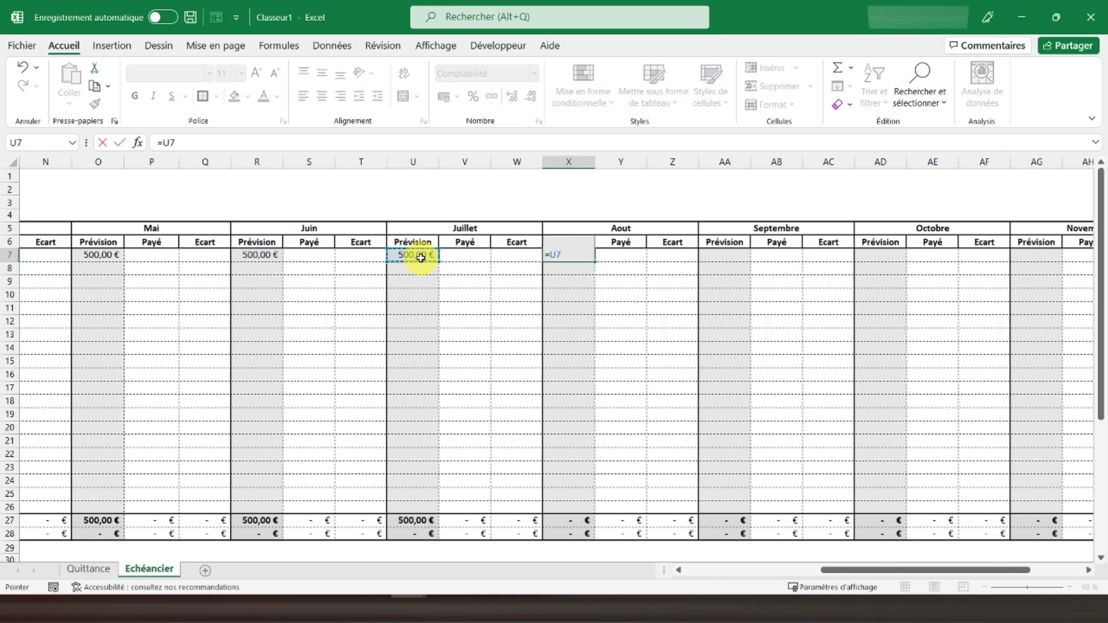
key(Return)
click(737, 255)
text(=)
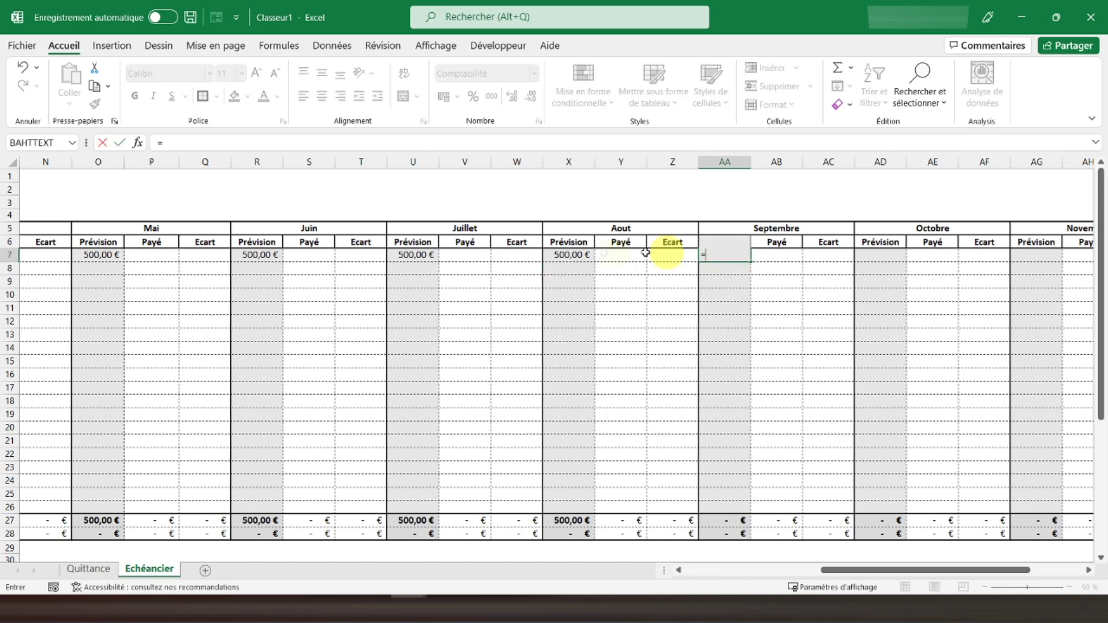
click(566, 254)
key(Return)
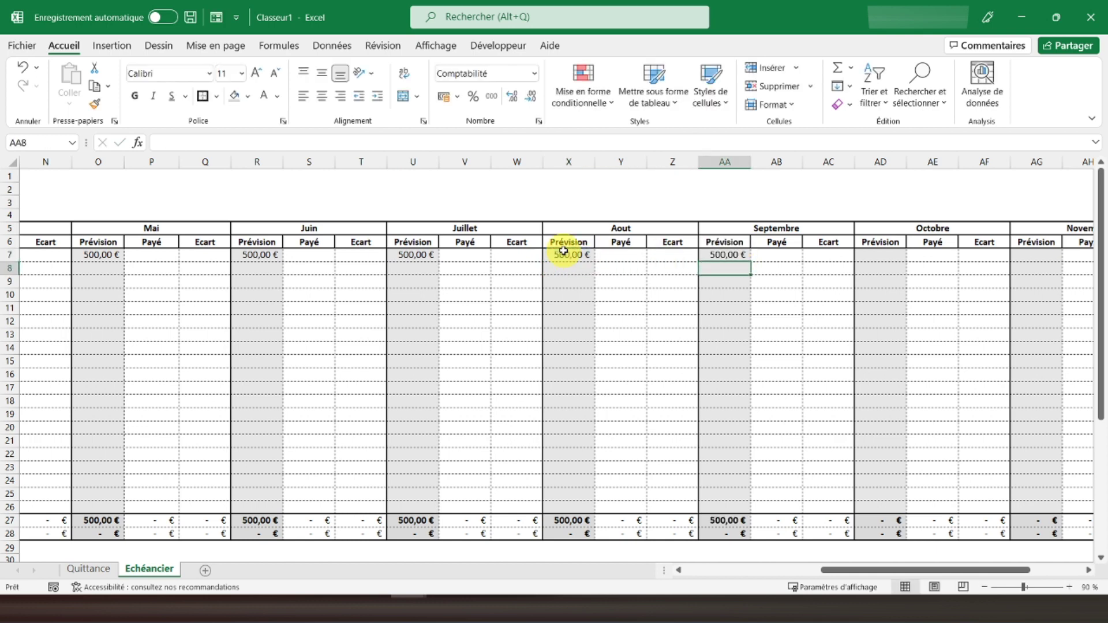
- Enter =AA7 in AD7 and =AD7 in AG7 for Lot 1's October and November rent forecasts
click(876, 257)
text(=)
click(728, 255)
key(Return)
click(1034, 252)
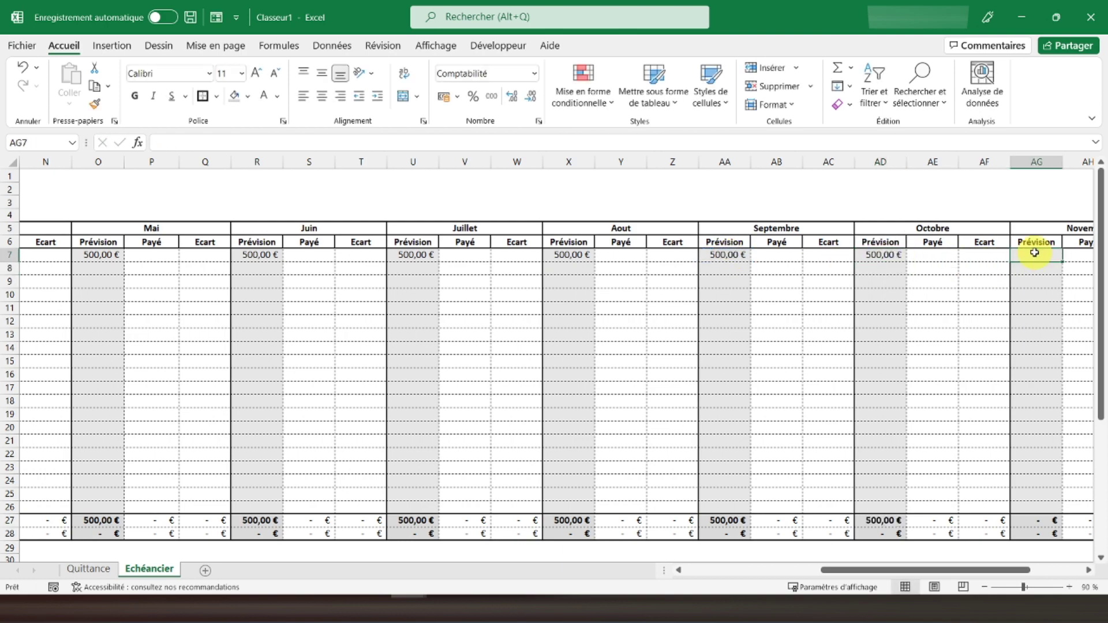
text(=)
click(881, 257)
key(Return)
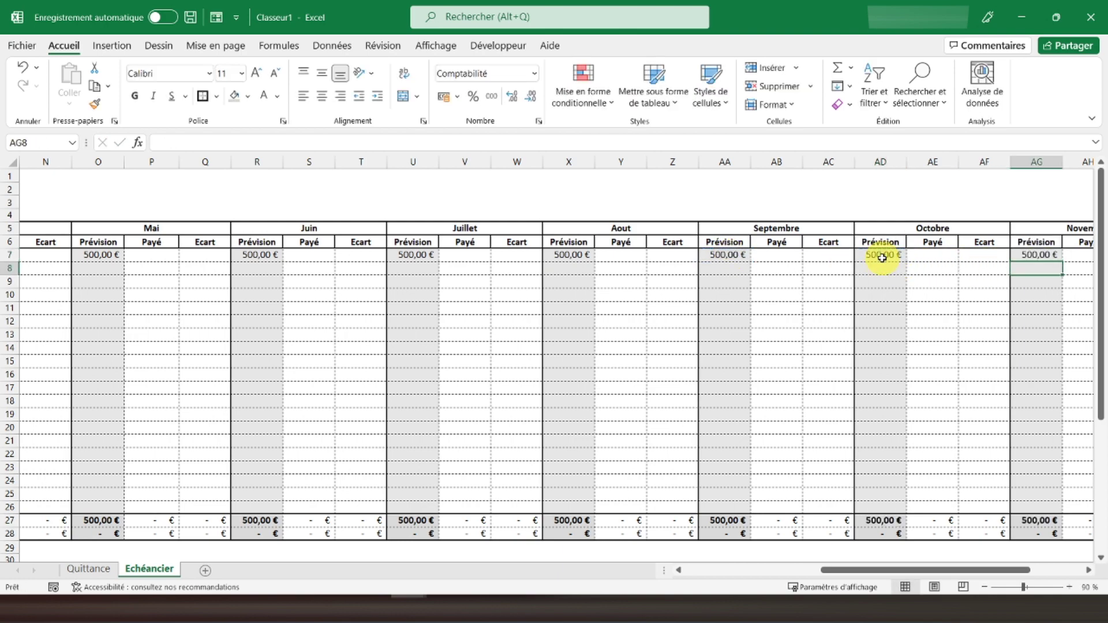
- Enter =AG7 in AJ7 so Lot 1's December rent forecast follows November's
key(Right)
key(Right)
key(Right)
key(Right)
key(Right)
key(Right)
key(Right)
click(836, 258)
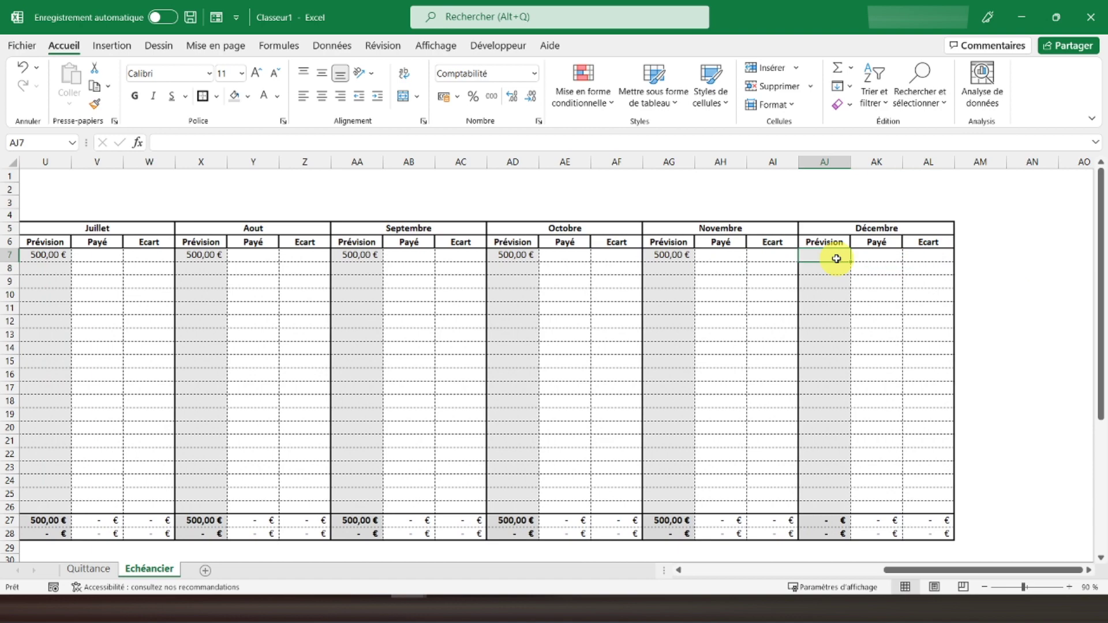
text(=)
click(674, 257)
key(Return)
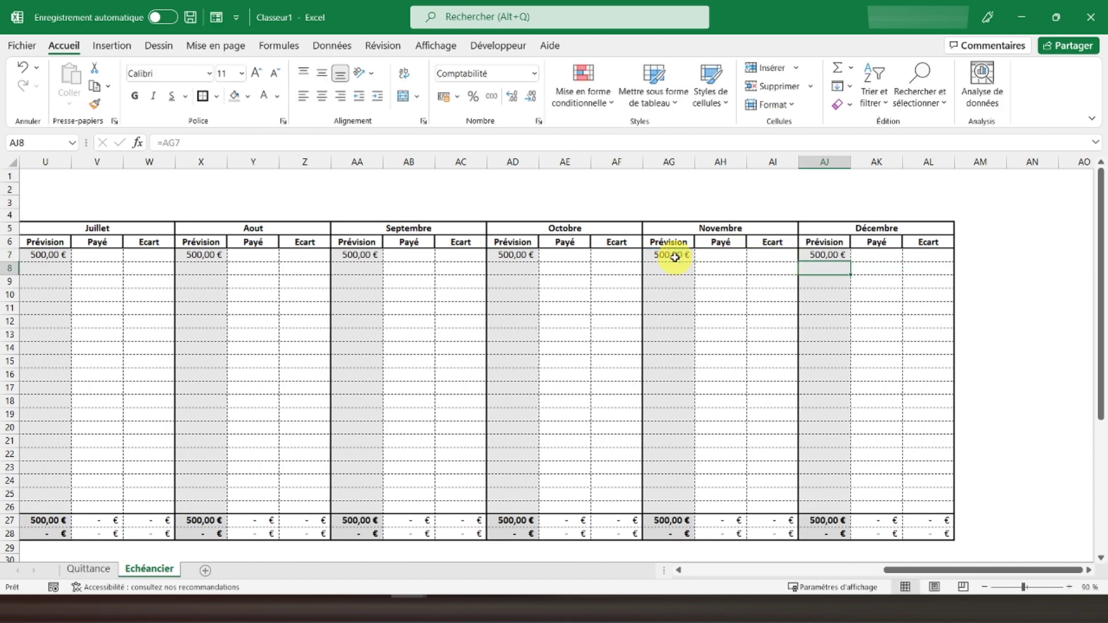
- Copy Lot 1's January rent variance formula from E7 into the February to June Ecart cells H7, K7, N7, Q7 and T7
key(Up)
key(Left)
key(Left)
key(Left)
key(Left)
key(Left)
key(Left)
key(Left)
key(Left)
key(Left)
key(Left)
key(Left)
key(Left)
key(Left)
key(Left)
key(Left)
key(Left)
key(Left)
key(Left)
key(Left)
key(Left)
key(Left)
key(Left)
key(Left)
key(Left)
key(Left)
key(Left)
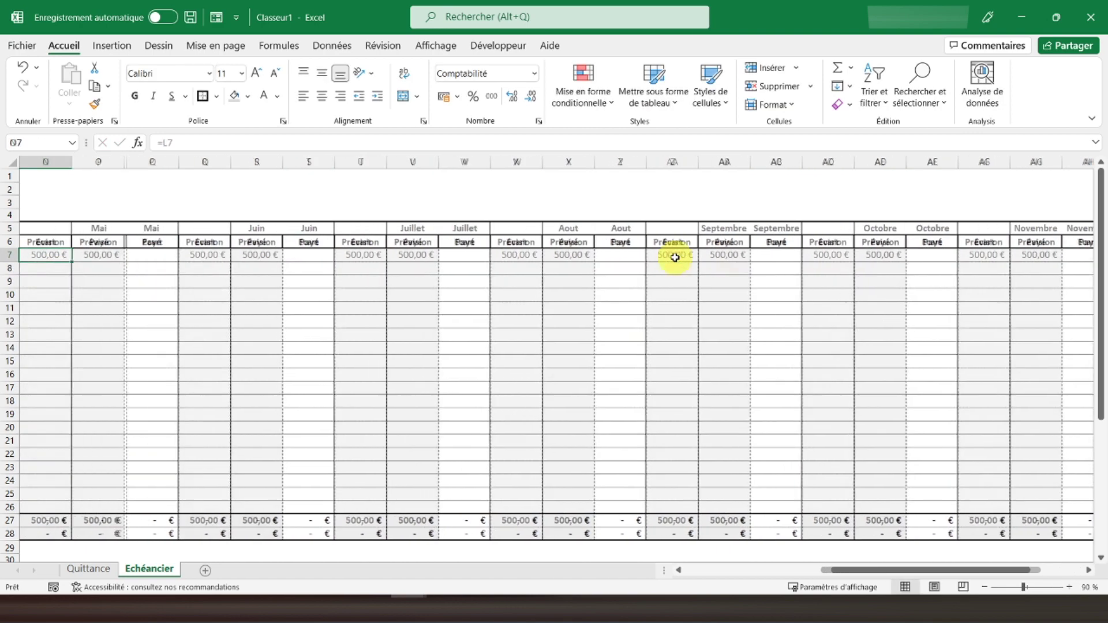
key(Left)
key(Left)
key(Left)
key(Left)
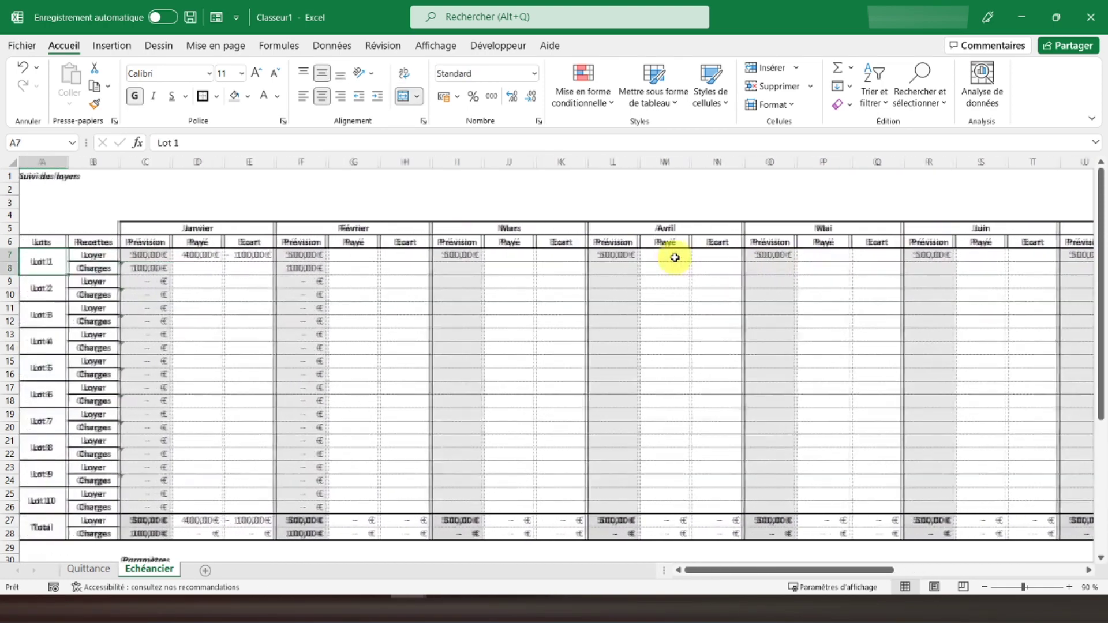
click(254, 257)
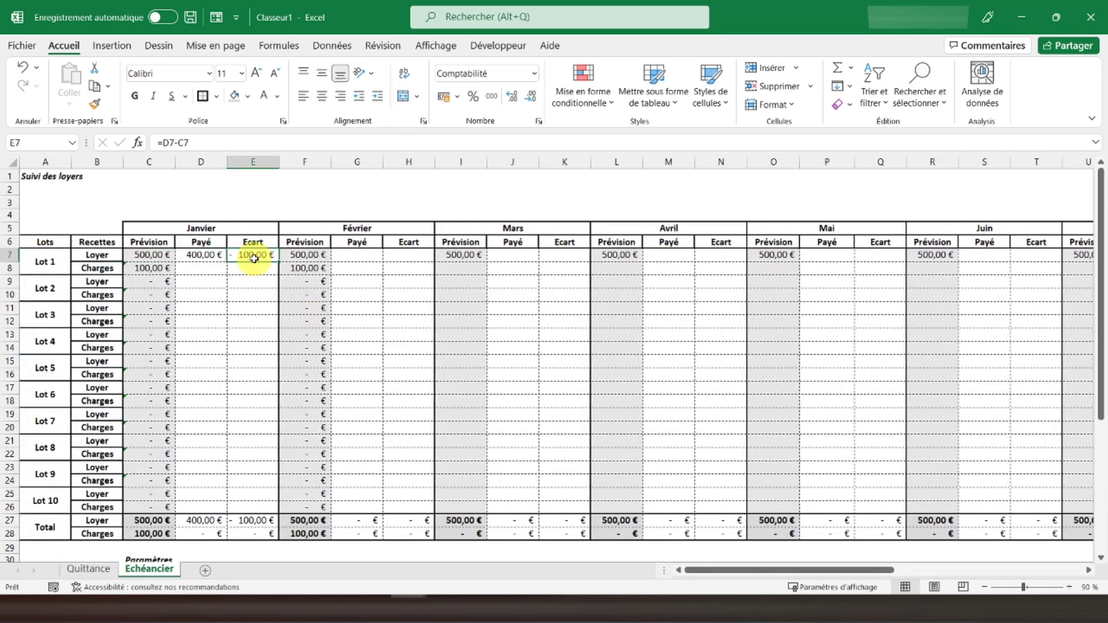
key(ctrl+c)
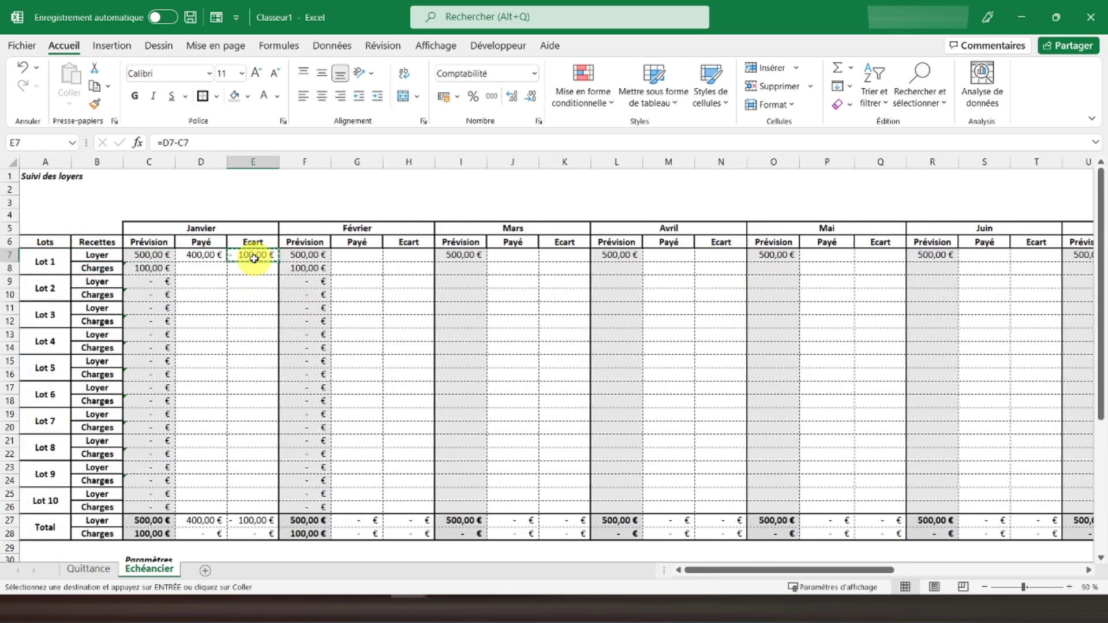
click(413, 255)
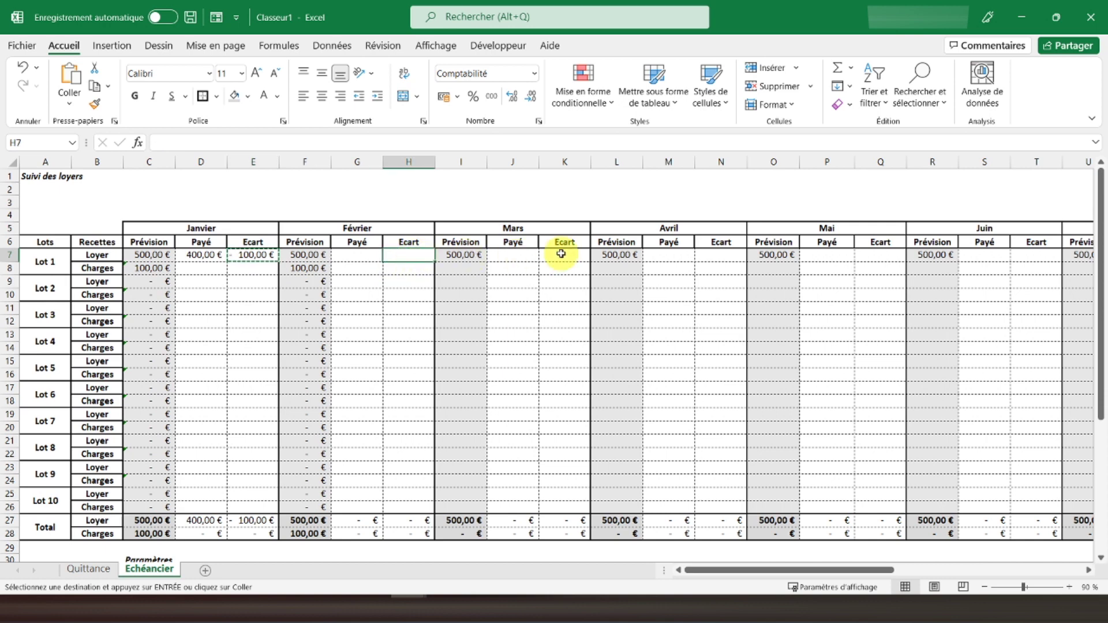
ctrl+click(560, 254)
ctrl+click(732, 256)
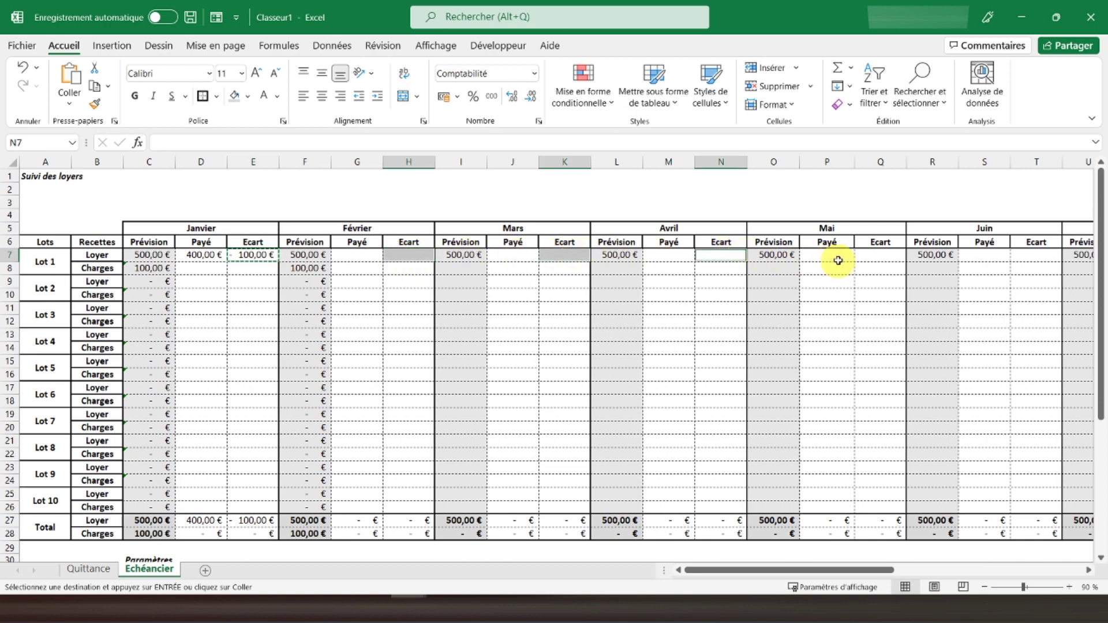
ctrl+click(885, 257)
ctrl+click(1035, 259)
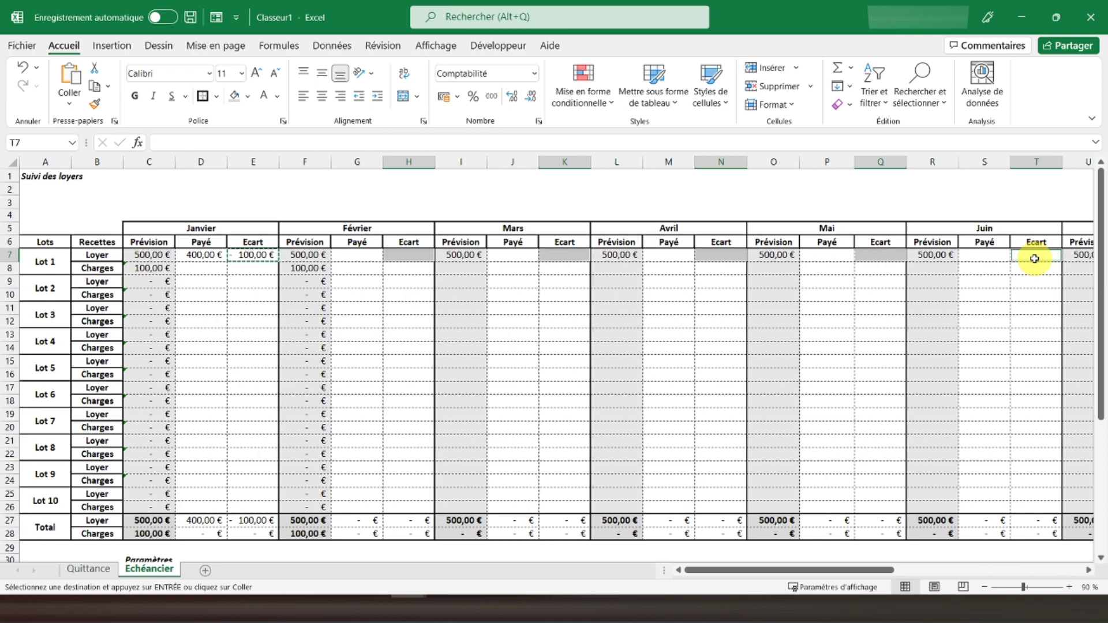
right_click(1035, 259)
click(844, 168)
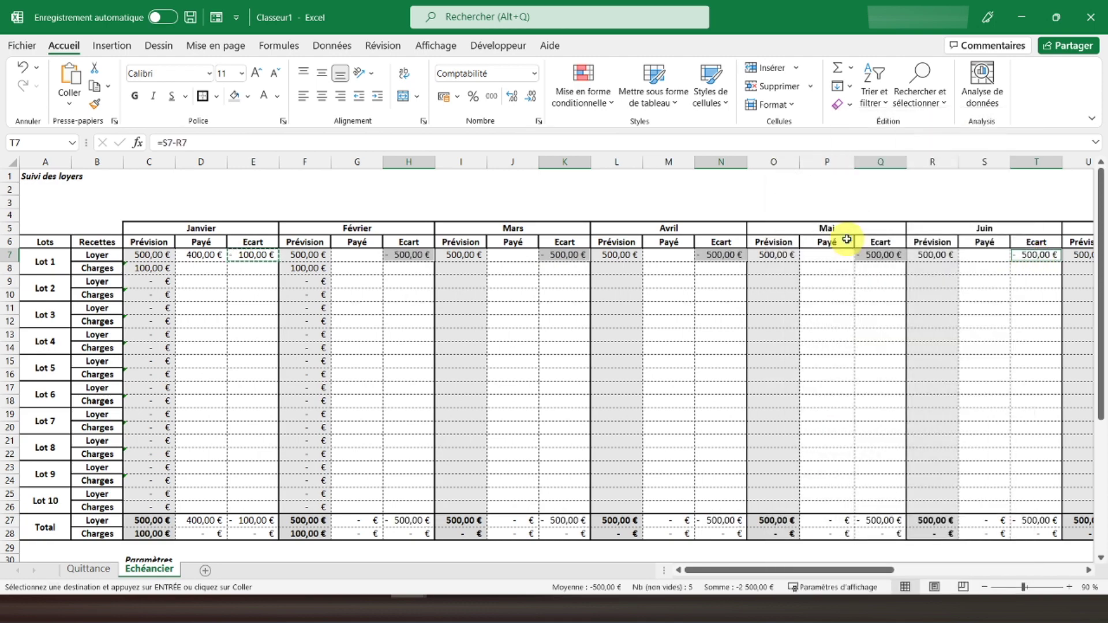
- Paste the copied rent variance formula into Lot 1's July to November Ecart cells W7, Z7, AC7, AF7 and AI7
key(Right)
key(Right)
key(Right)
key(Right)
key(Right)
key(Right)
key(Right)
key(Right)
key(Right)
key(Right)
key(Right)
key(Right)
key(Right)
key(Right)
key(Right)
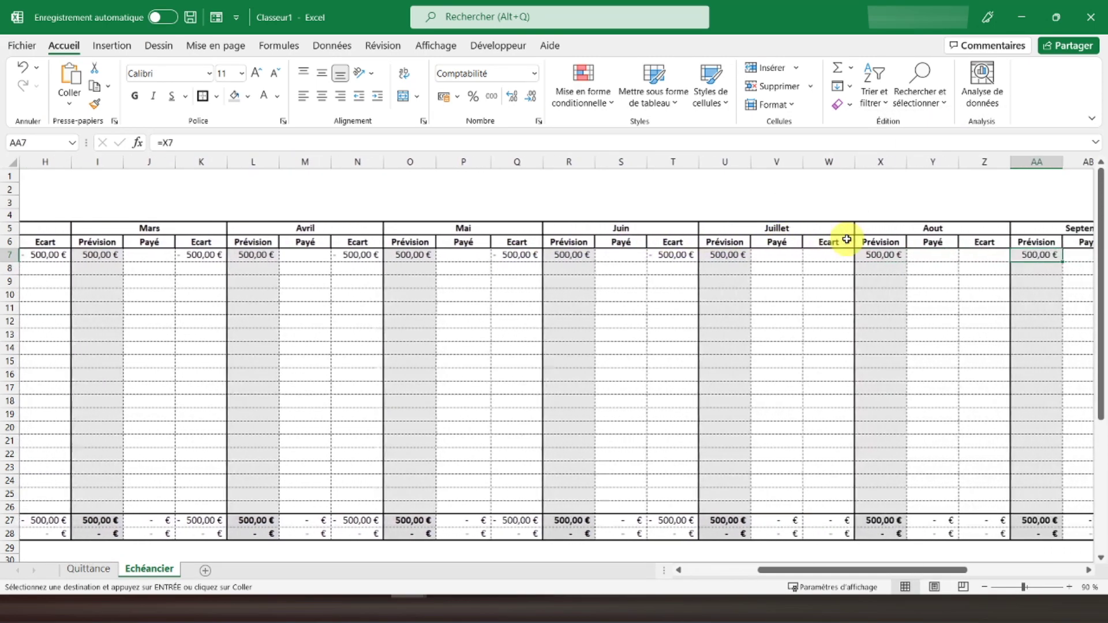
key(Left)
key(Left)
key(Left)
key(Left)
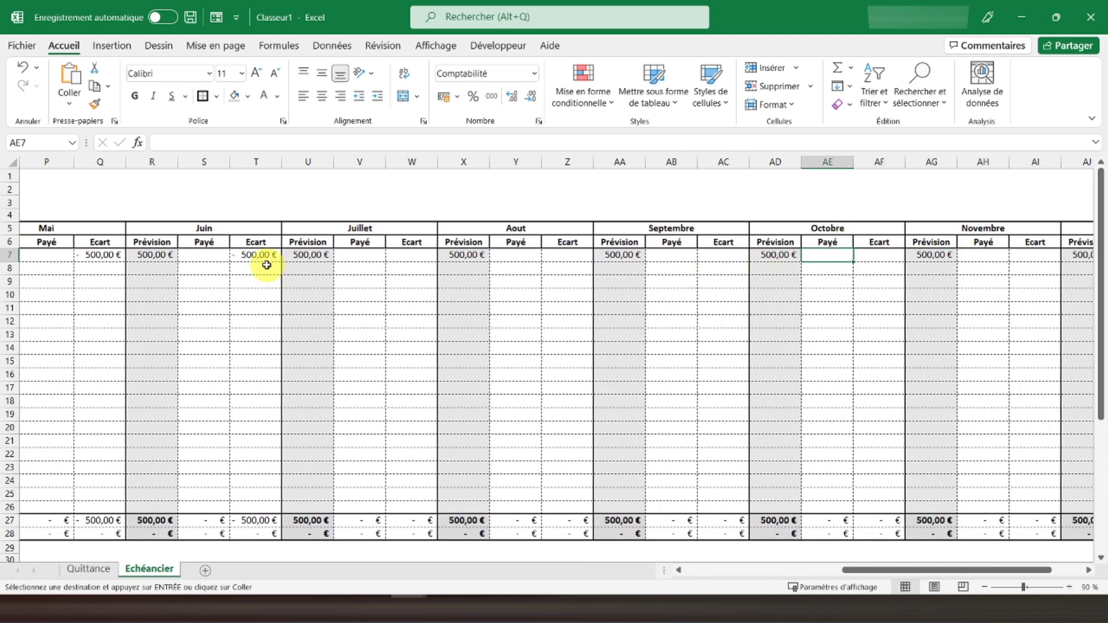
click(267, 257)
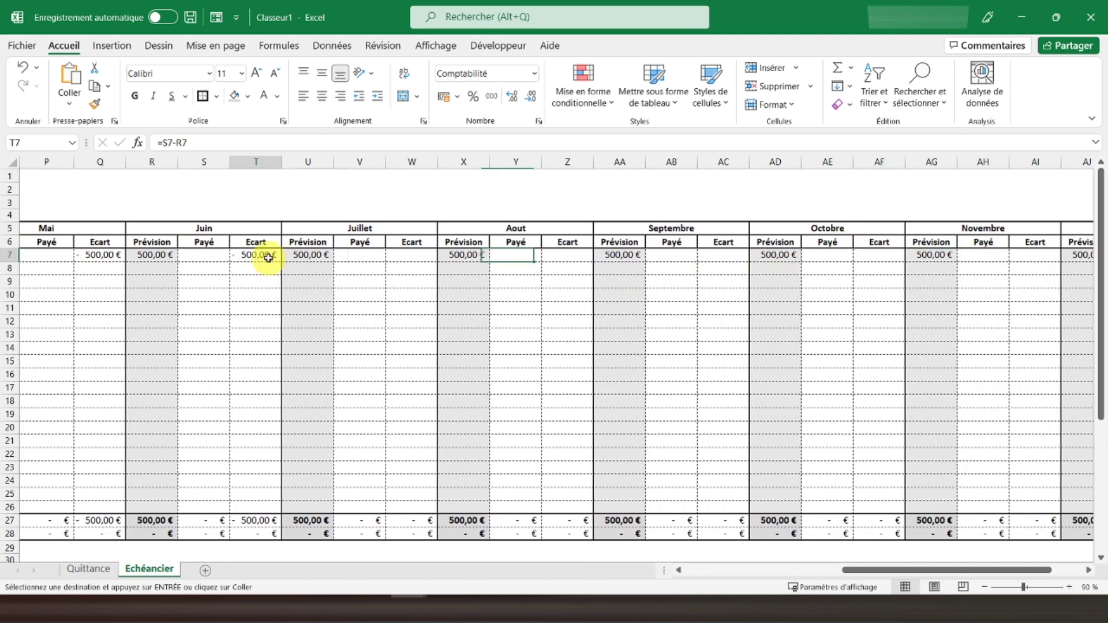
click(410, 255)
ctrl+click(567, 255)
ctrl+click(721, 254)
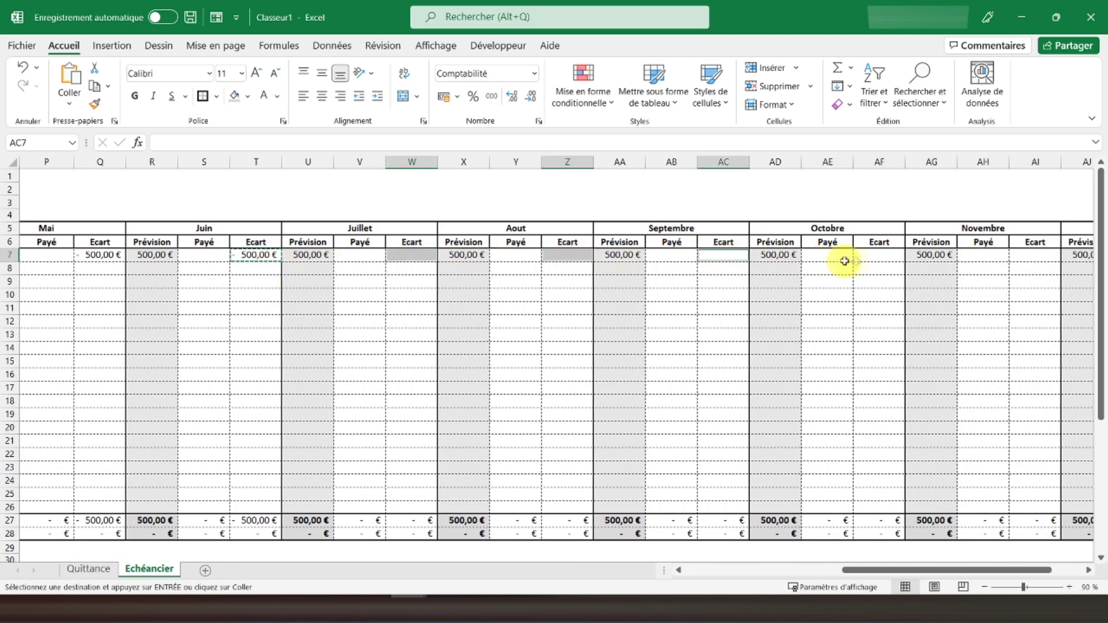
ctrl+click(879, 255)
ctrl+click(1035, 256)
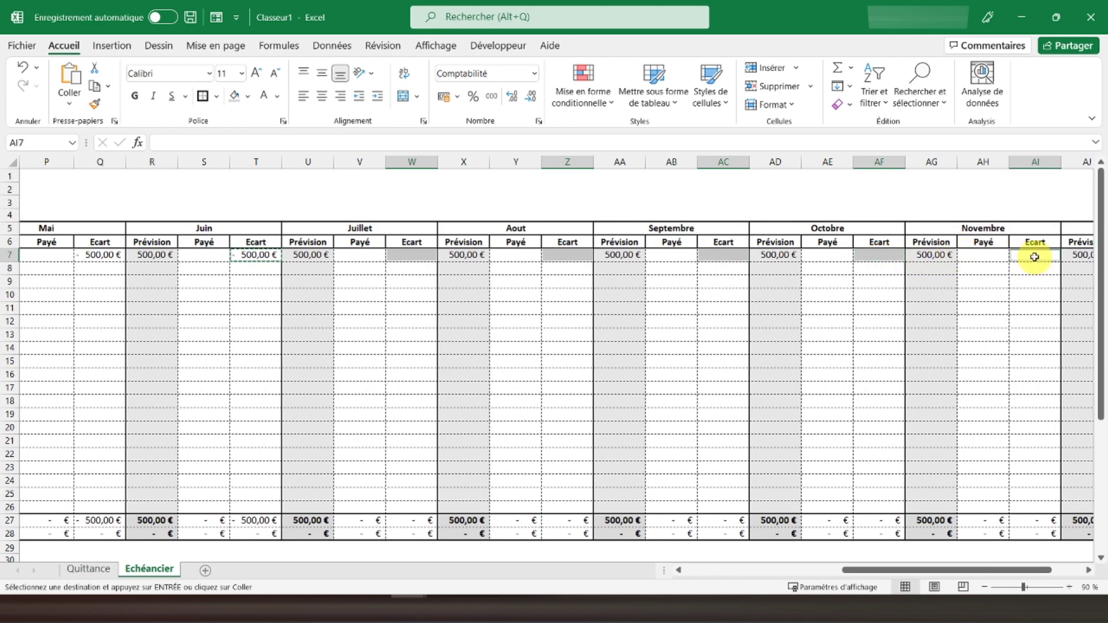
right_click(1035, 257)
click(843, 235)
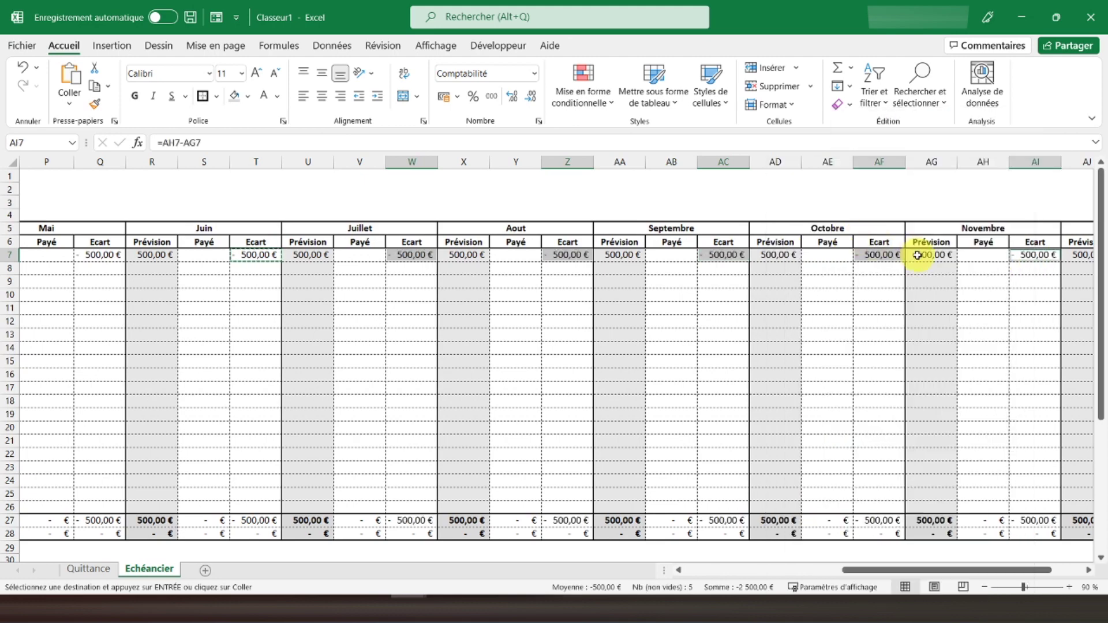
- Paste only the rent variance formula into Lot 1's December Ecart cell AL7
key(Right)
key(Right)
key(Right)
key(Right)
key(Right)
key(Right)
key(Right)
key(Right)
key(Right)
key(Right)
key(Right)
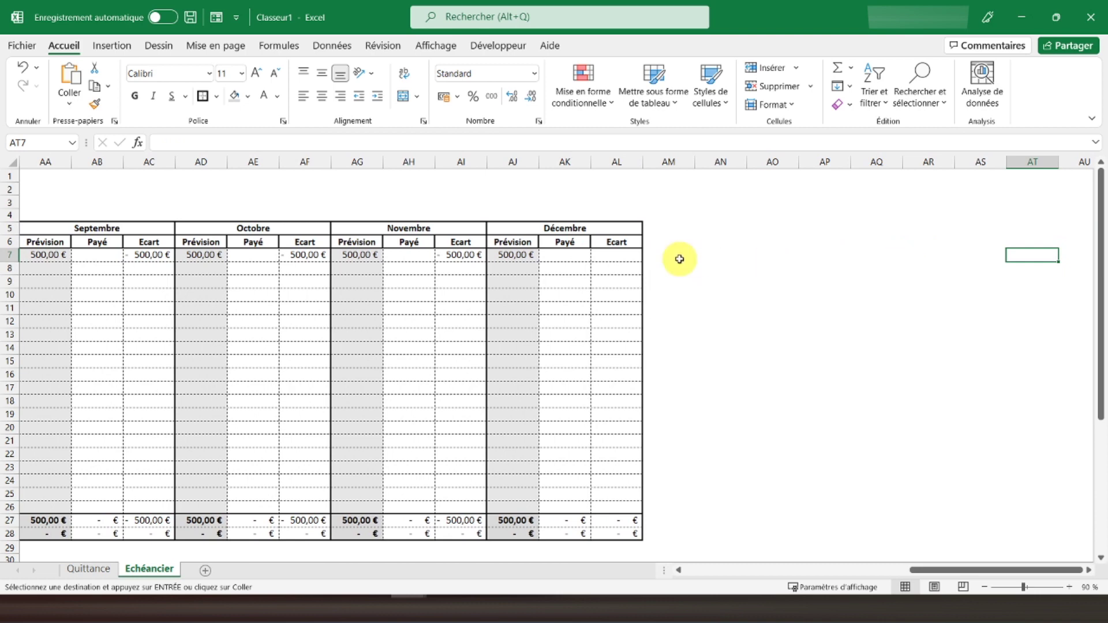
right_click(616, 255)
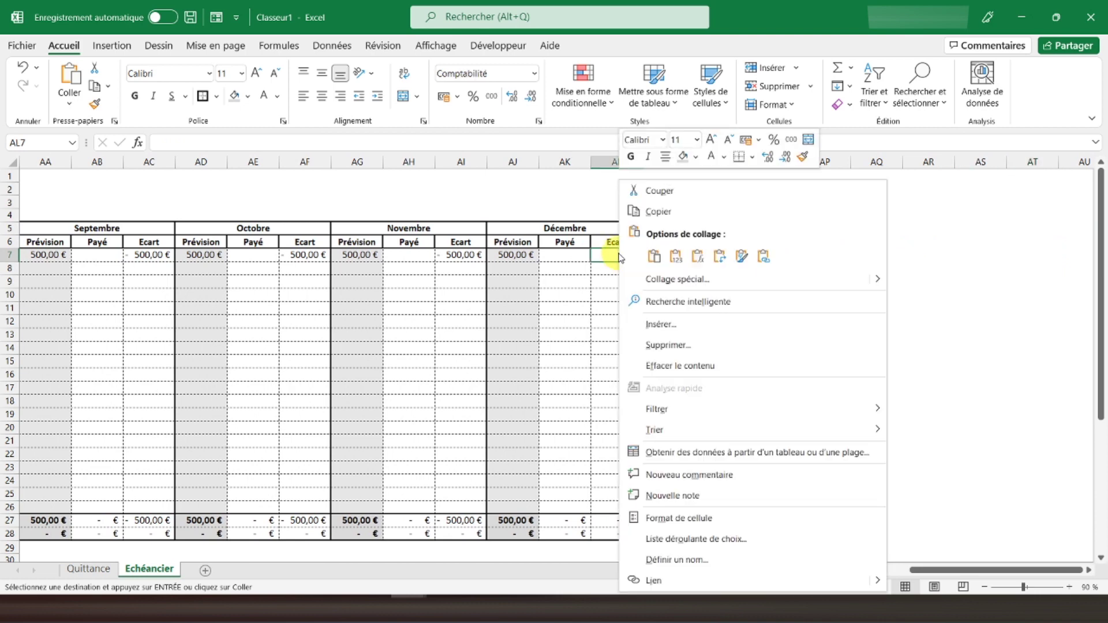
click(697, 255)
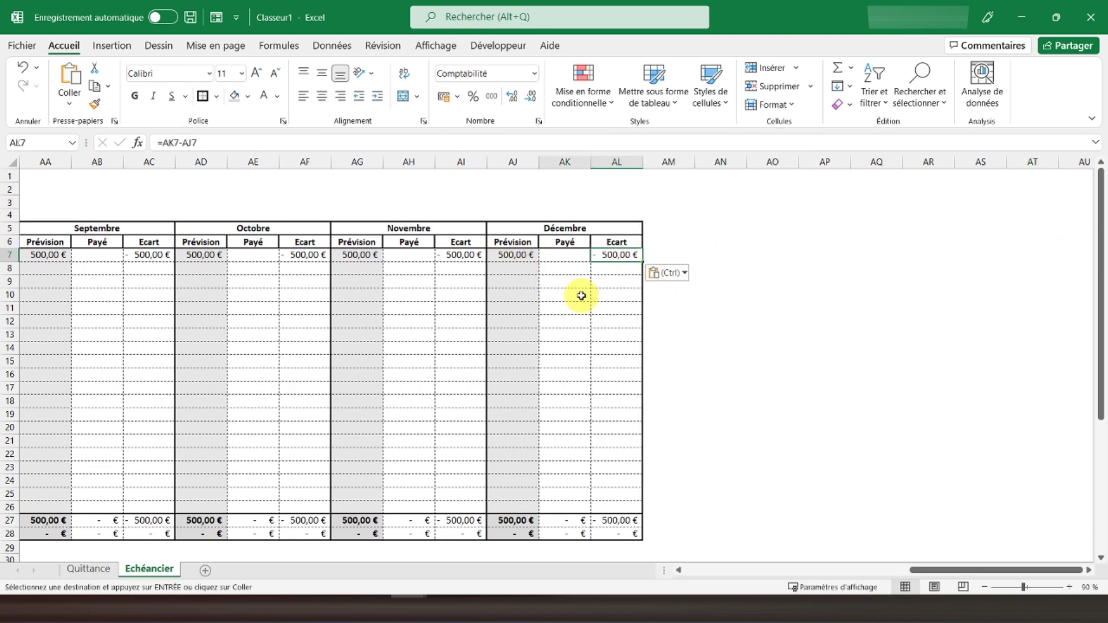
- Copy Lot 1's rent row G7:AL7 and paste only its formulas into G8:AL26 for all remaining charges and lots
drag(615, 268, 352, 260)
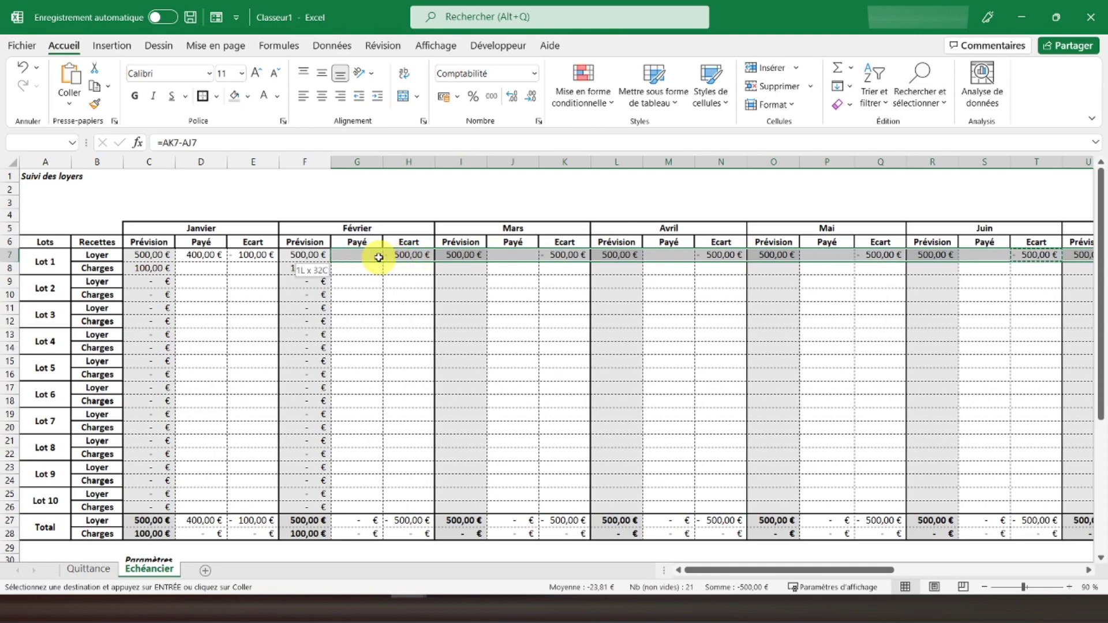
right_click(368, 260)
click(410, 211)
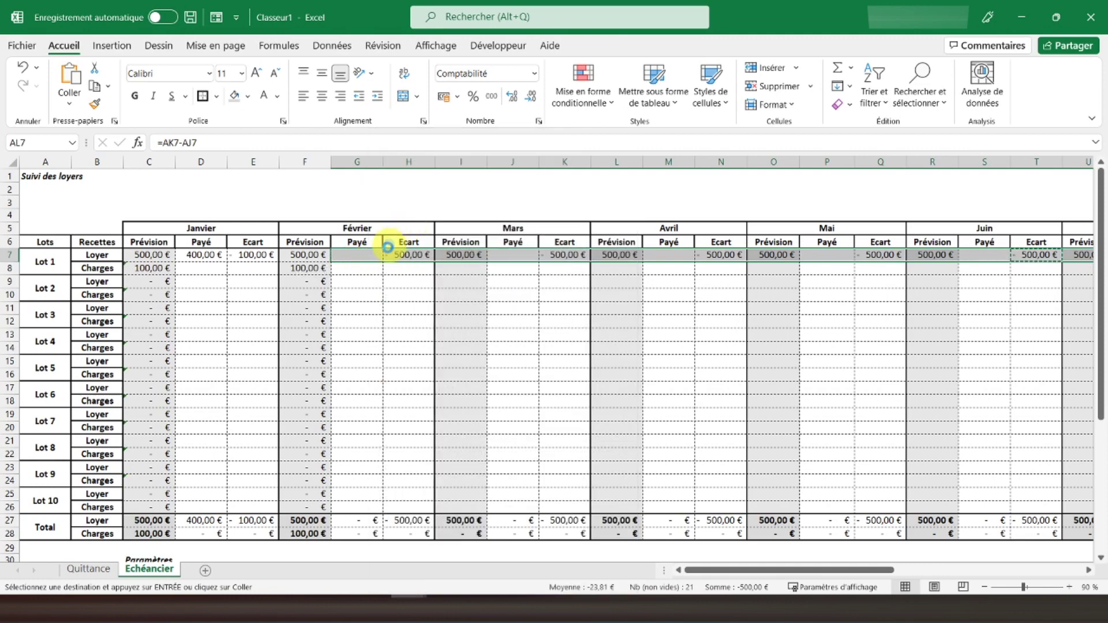
scroll(399, 264, right, 9)
drag(566, 270, 362, 506)
right_click(367, 358)
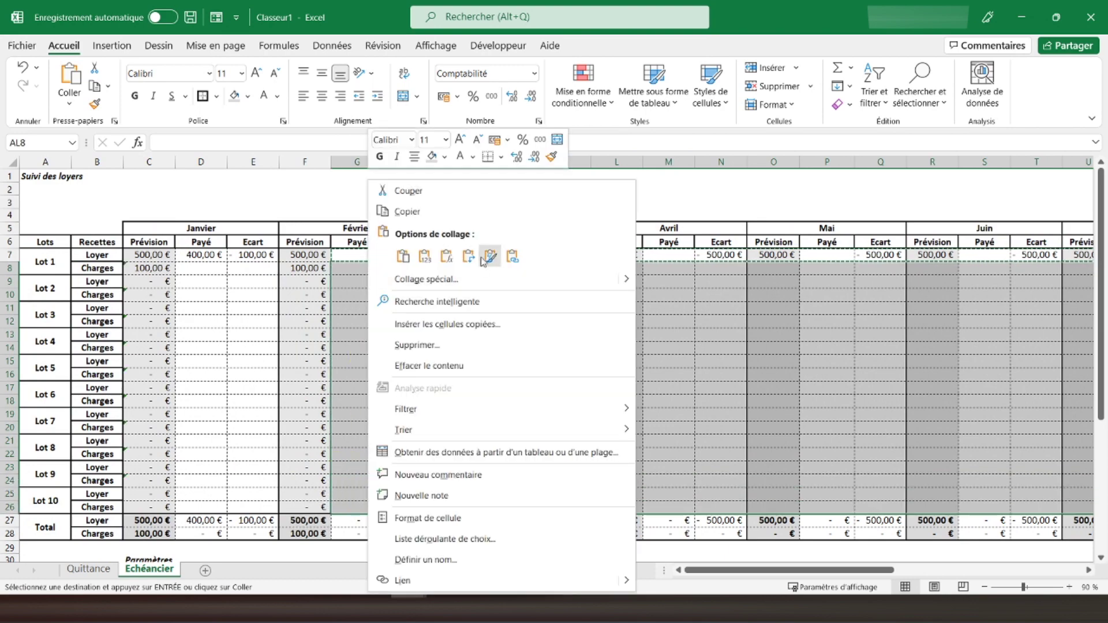
click(451, 261)
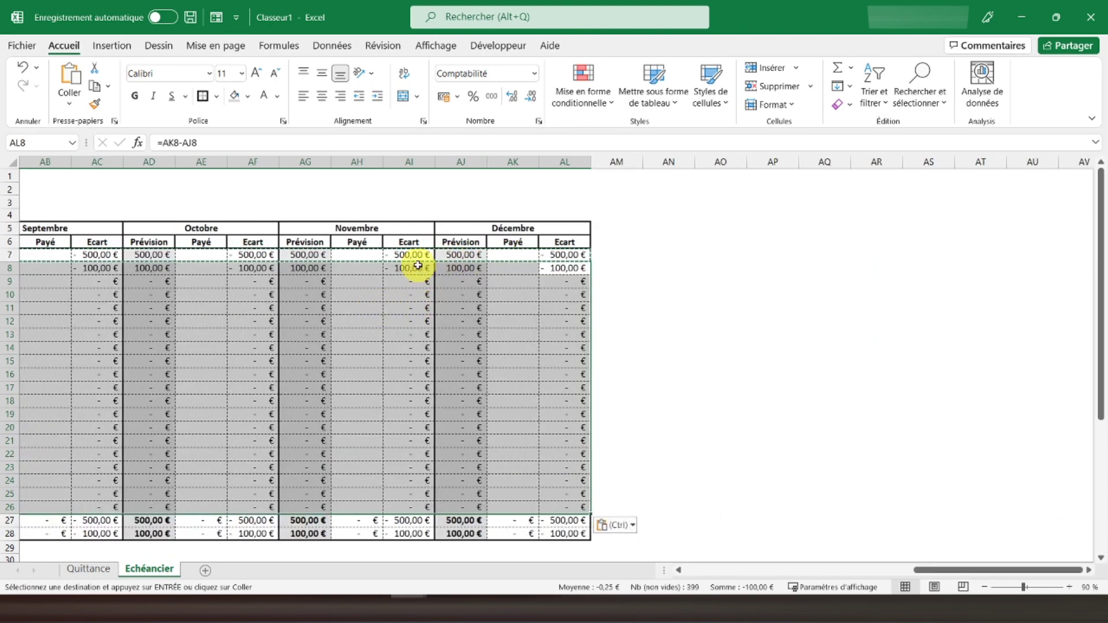
- Review the filled forecast and variance columns from December back to January, and the Paramètres table below them
click(418, 279)
key(Left)
key(Left)
key(Left)
key(Left)
key(Left)
key(Left)
key(Left)
key(Left)
key(Left)
key(Left)
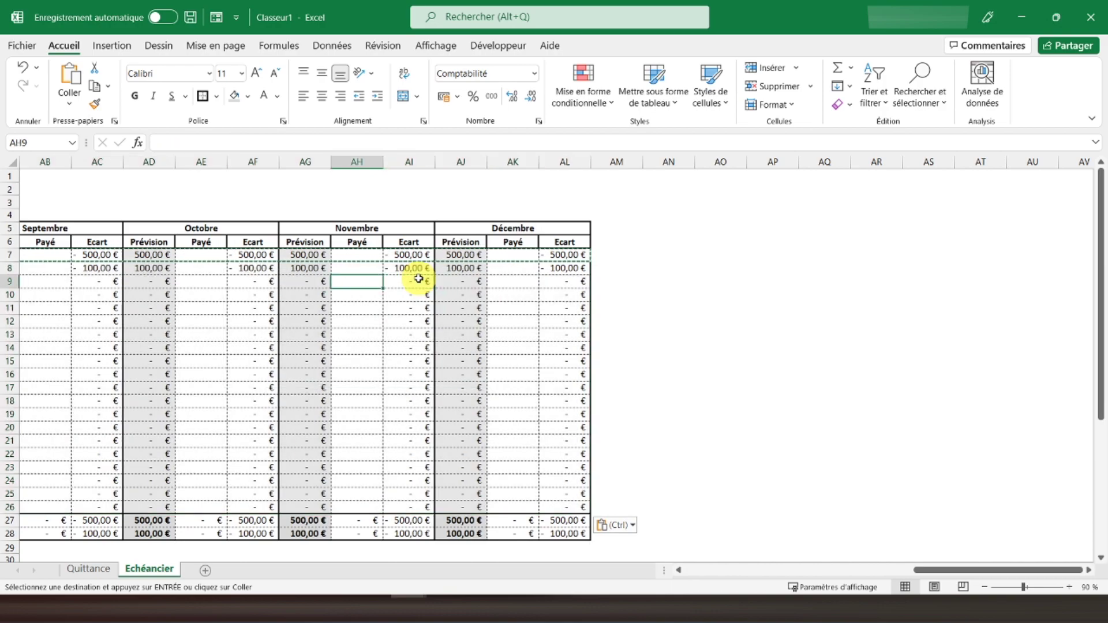
key(Left)
key(Left)
key(Left)
key(Left)
key(Left)
key(Left)
key(Left)
key(Left)
key(Left)
key(Left)
key(Left)
key(Left)
key(Left)
key(Left)
key(Left)
key(Left)
key(Left)
key(Left)
key(Left)
key(Left)
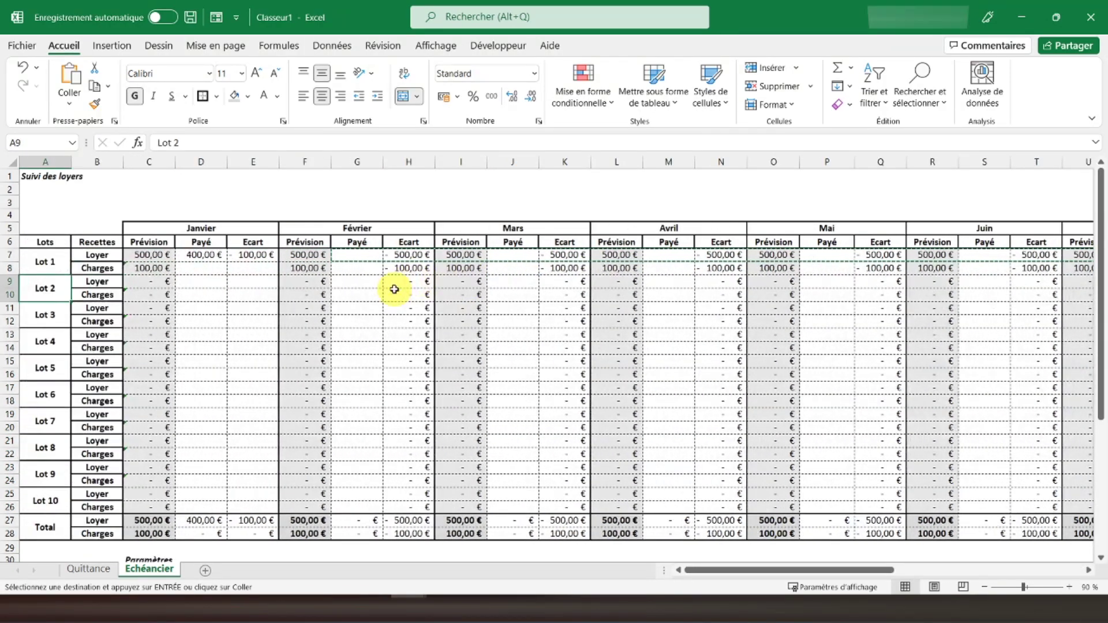
scroll(271, 315, down, 4)
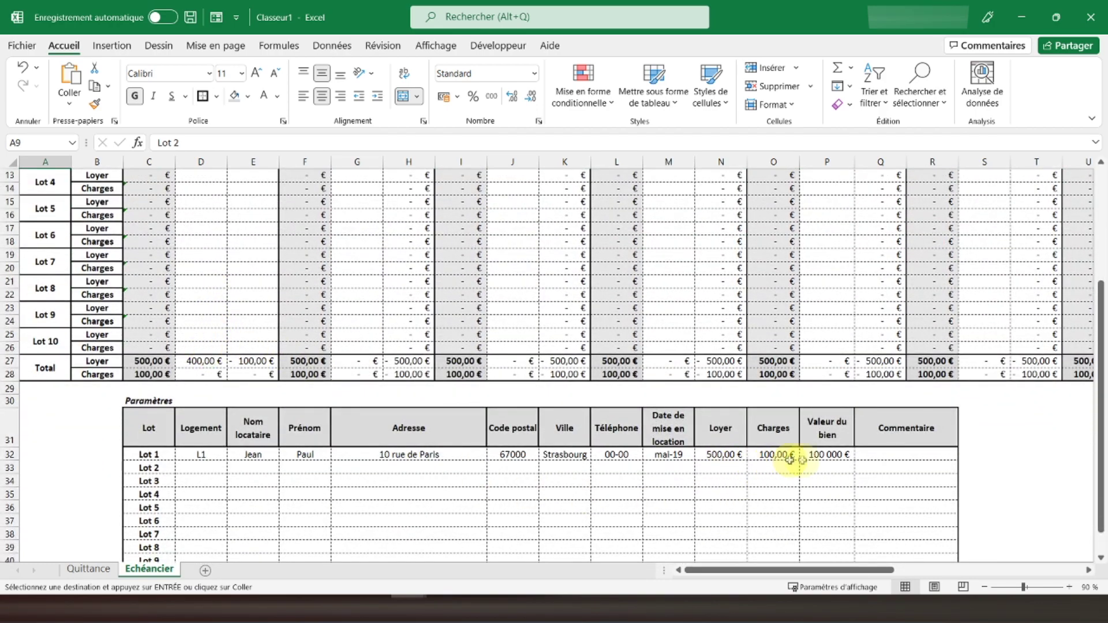
scroll(652, 450, up, 4)
mouse_move(52, 180)
mouse_down()
mouse_move(35, 179)
mouse_move(38, 190)
mouse_up()
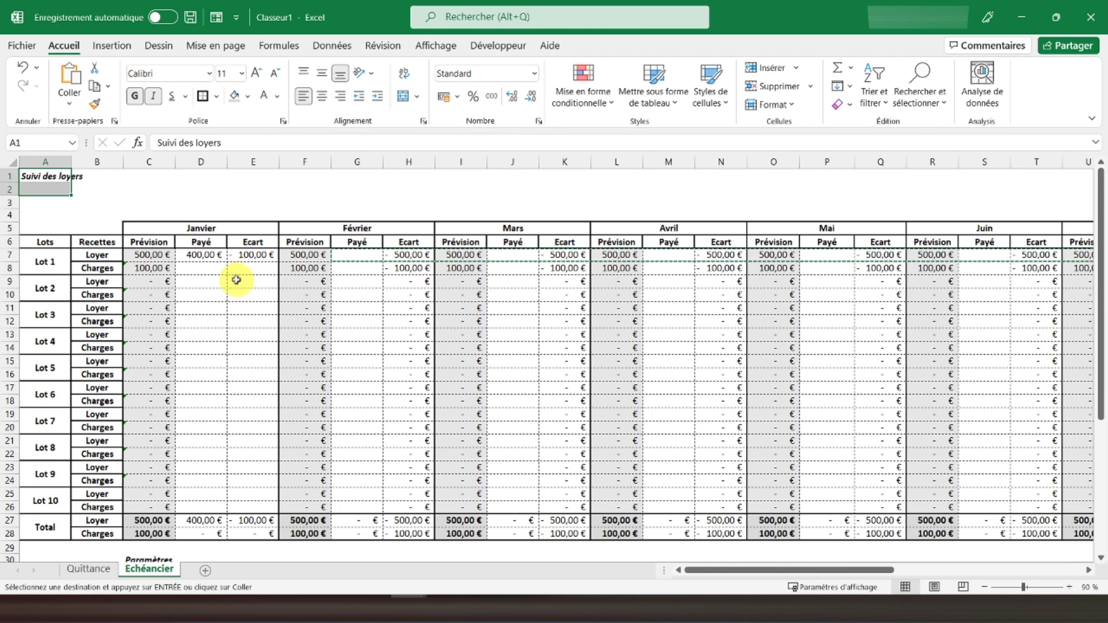
- Copy February's Ecart formulas from H8:H26 into January's Ecart cells E8:E26 for all remaining charges and lots
click(404, 270)
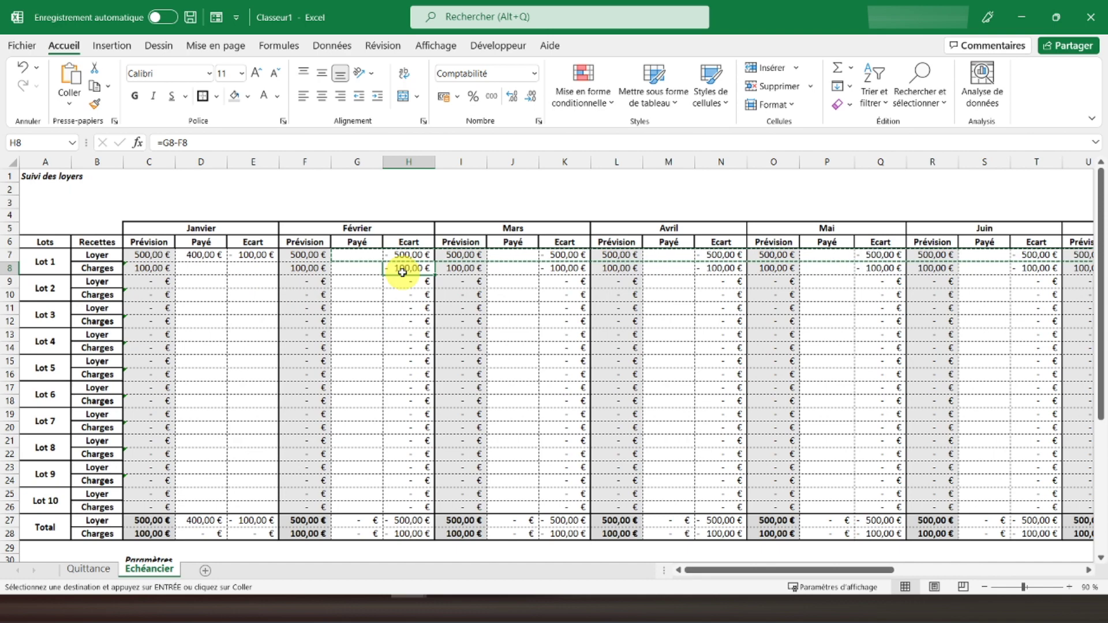
click(250, 268)
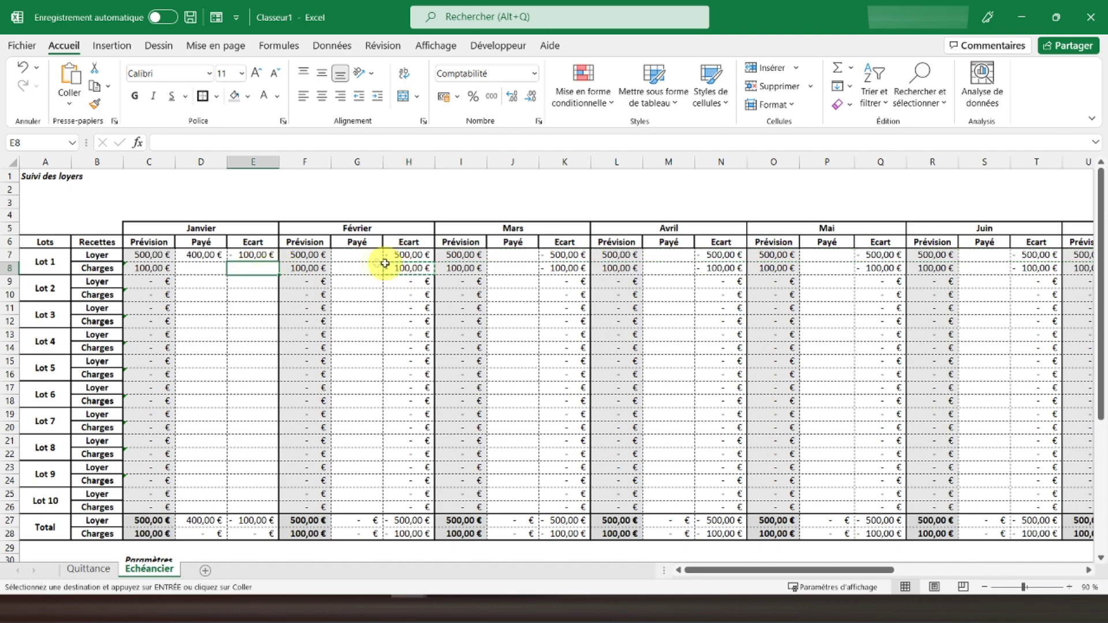
drag(411, 267, 396, 508)
key(ctrl+c)
drag(250, 269, 248, 509)
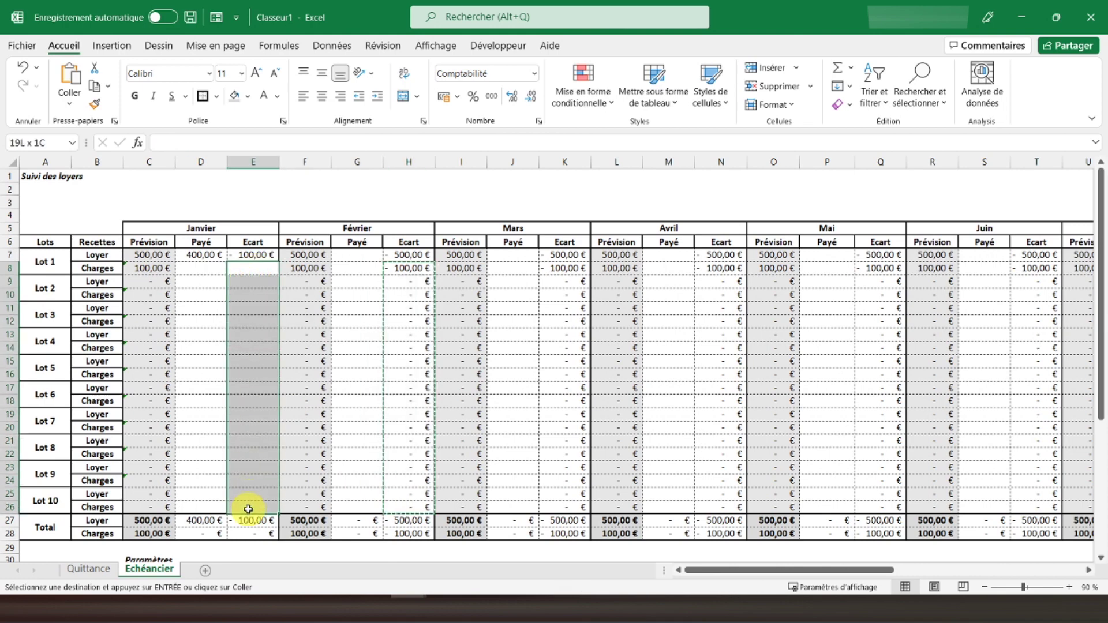
key(ctrl+v)
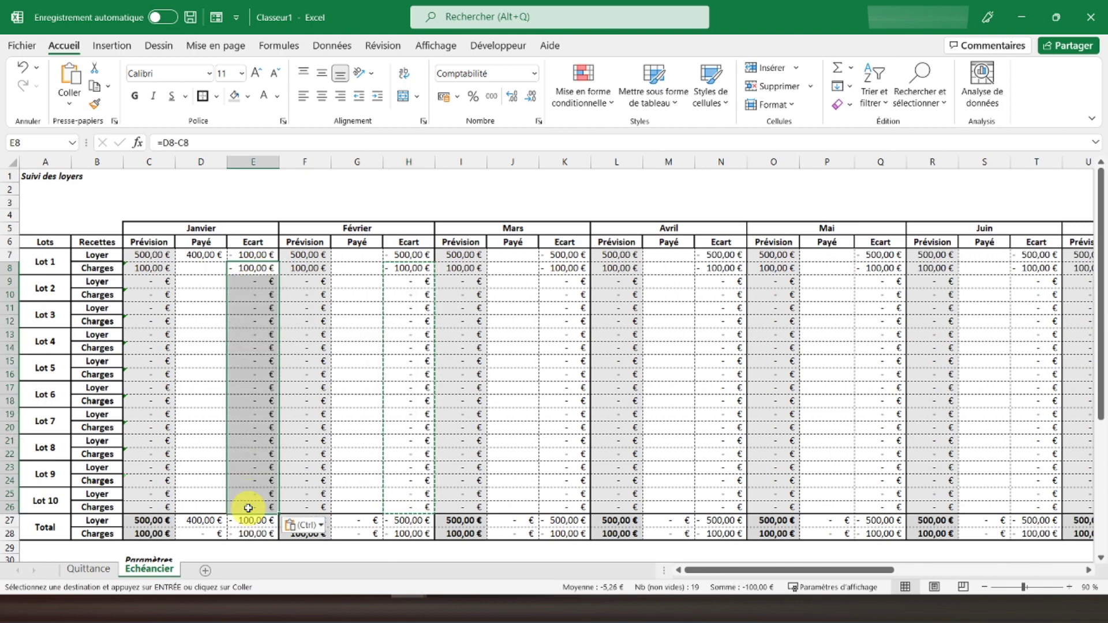
click(211, 321)
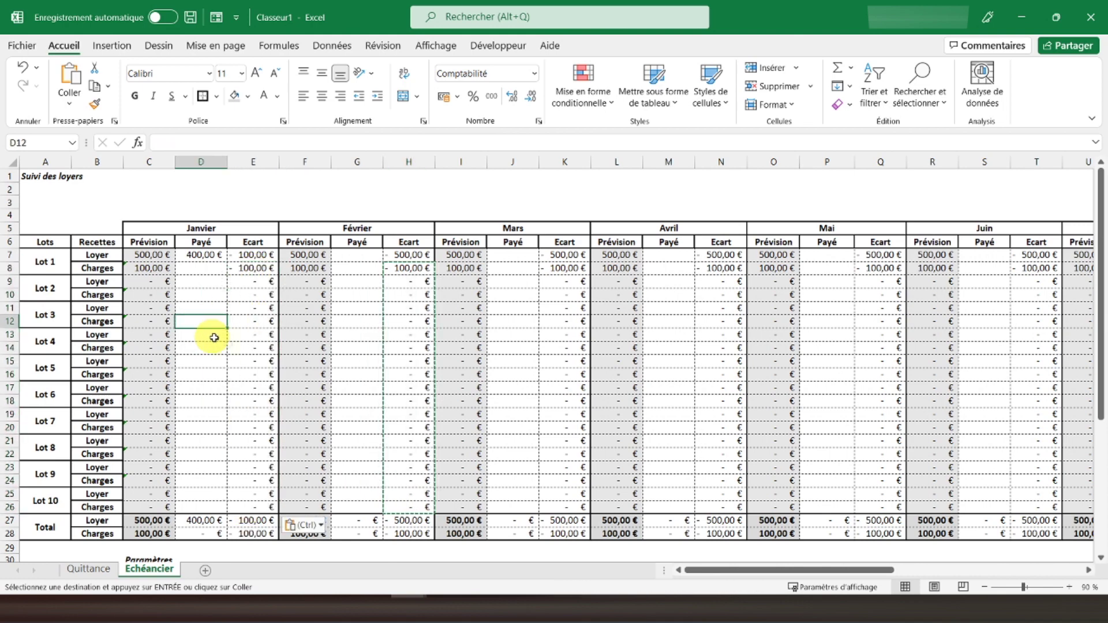
- End copy mode with the Suivi des loyers title cell A1 selected, and switch to the Quittance sheet
click(26, 176)
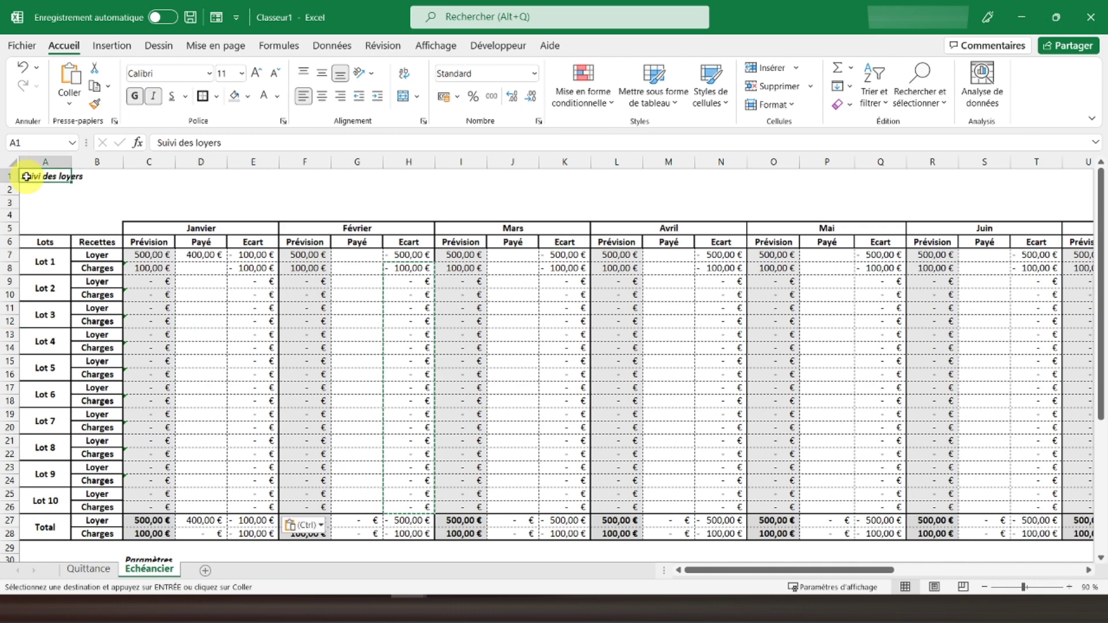
key(Escape)
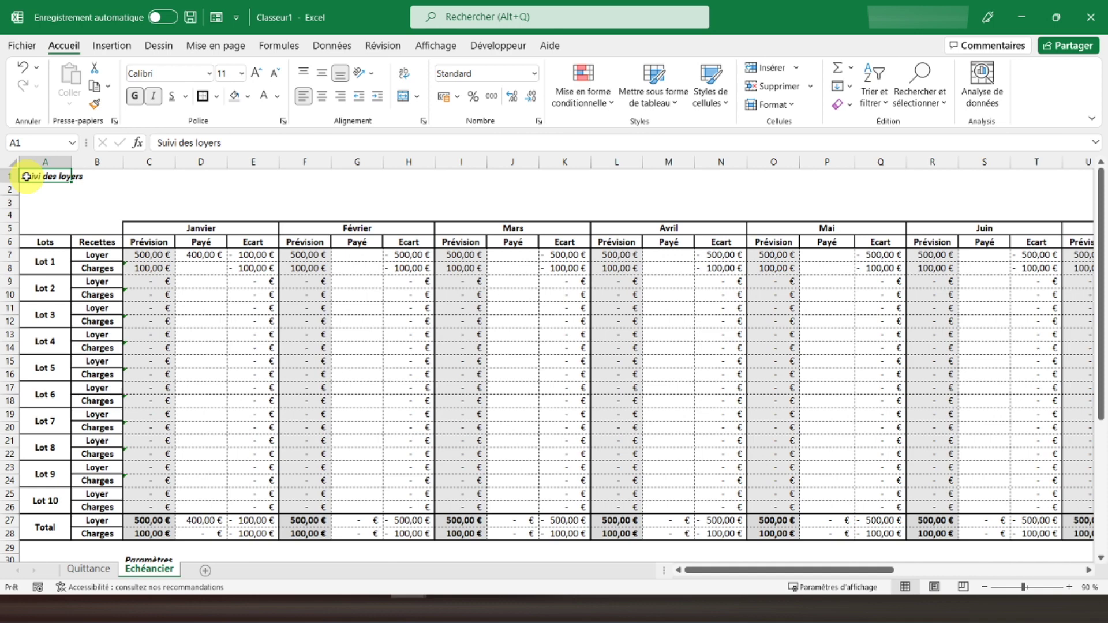
click(88, 568)
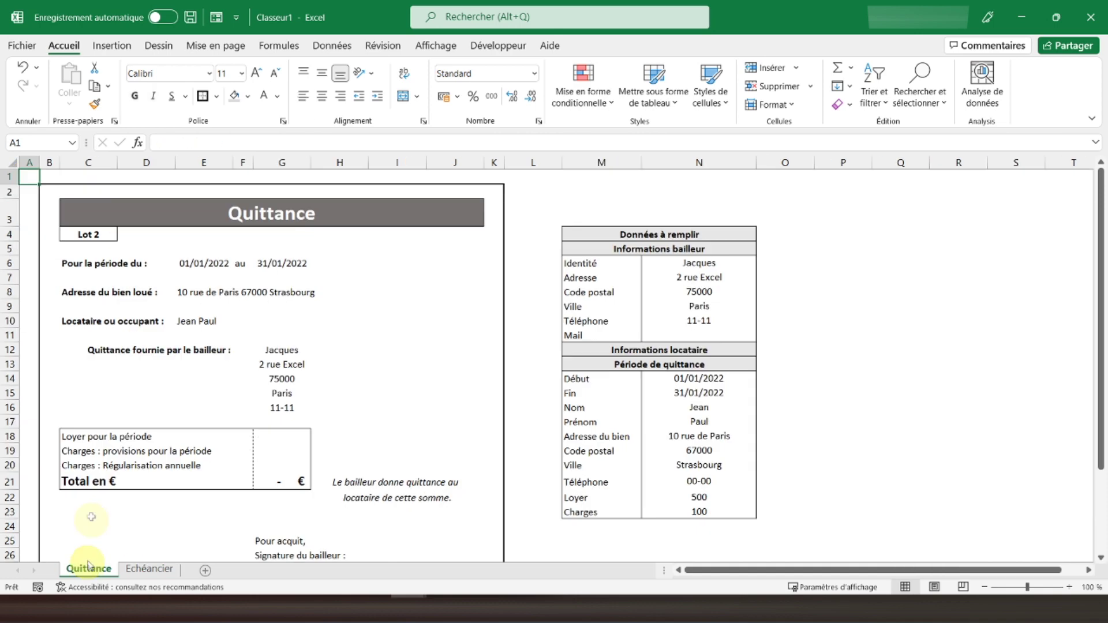